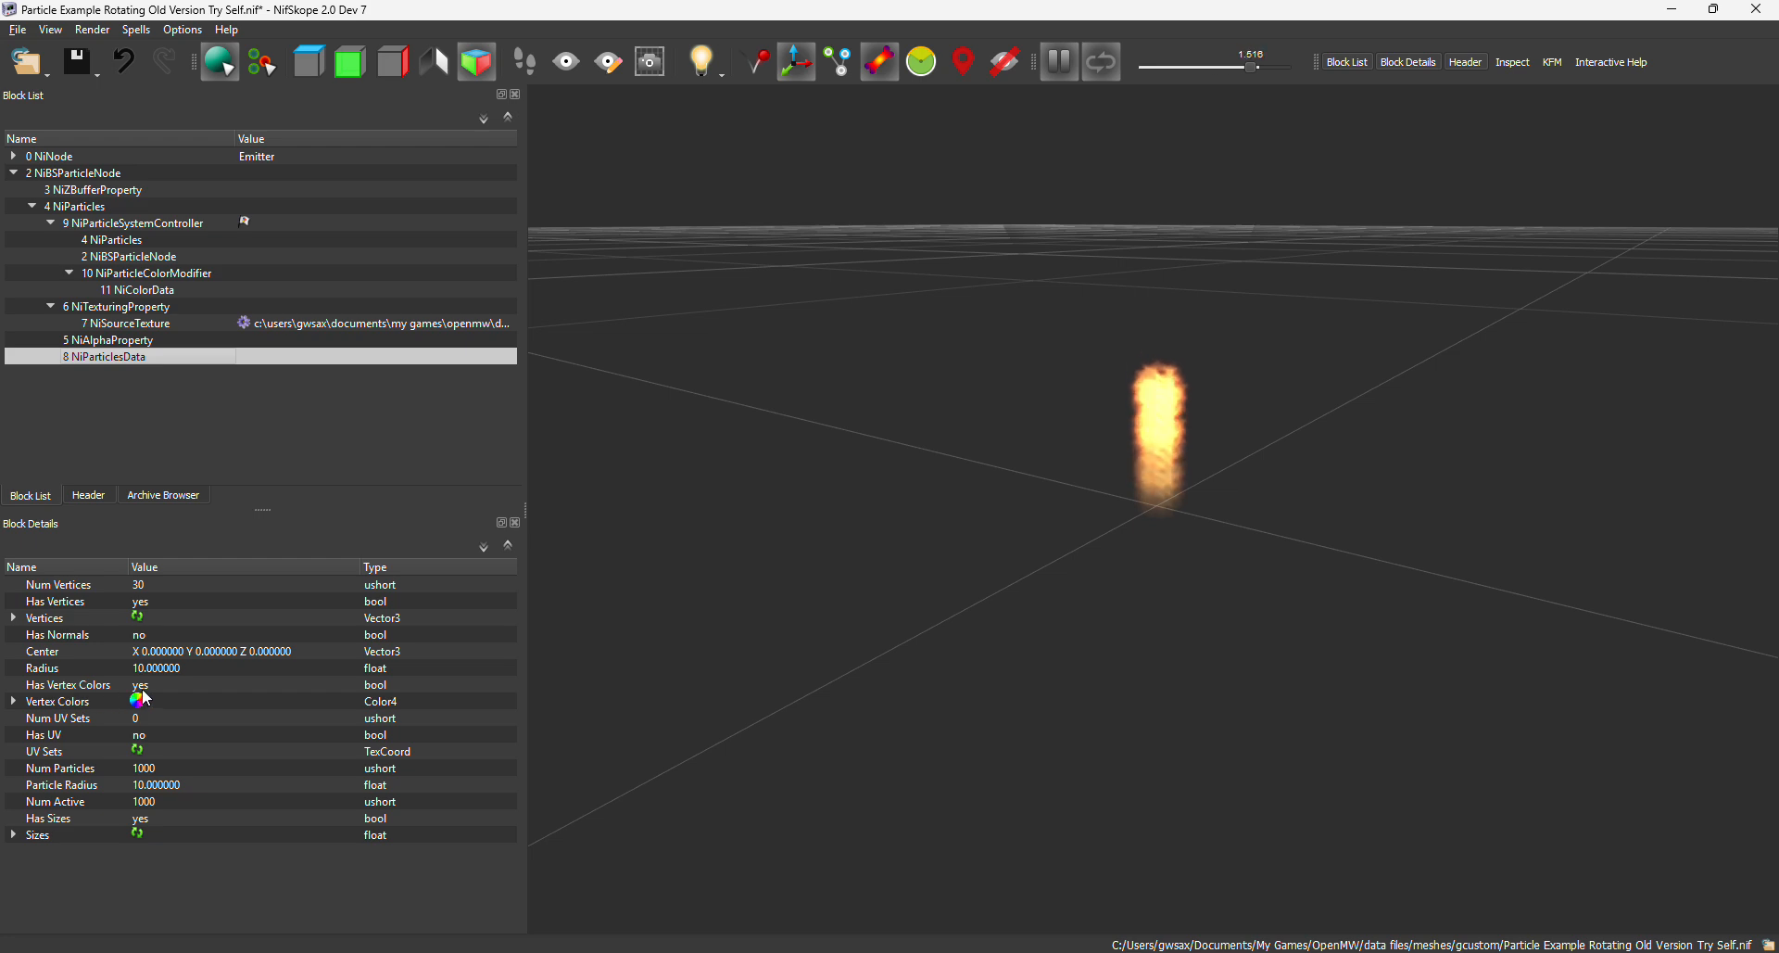
Examine the Vertex Colors array of the NiParticlesData block and the operations available for it
click(14, 701)
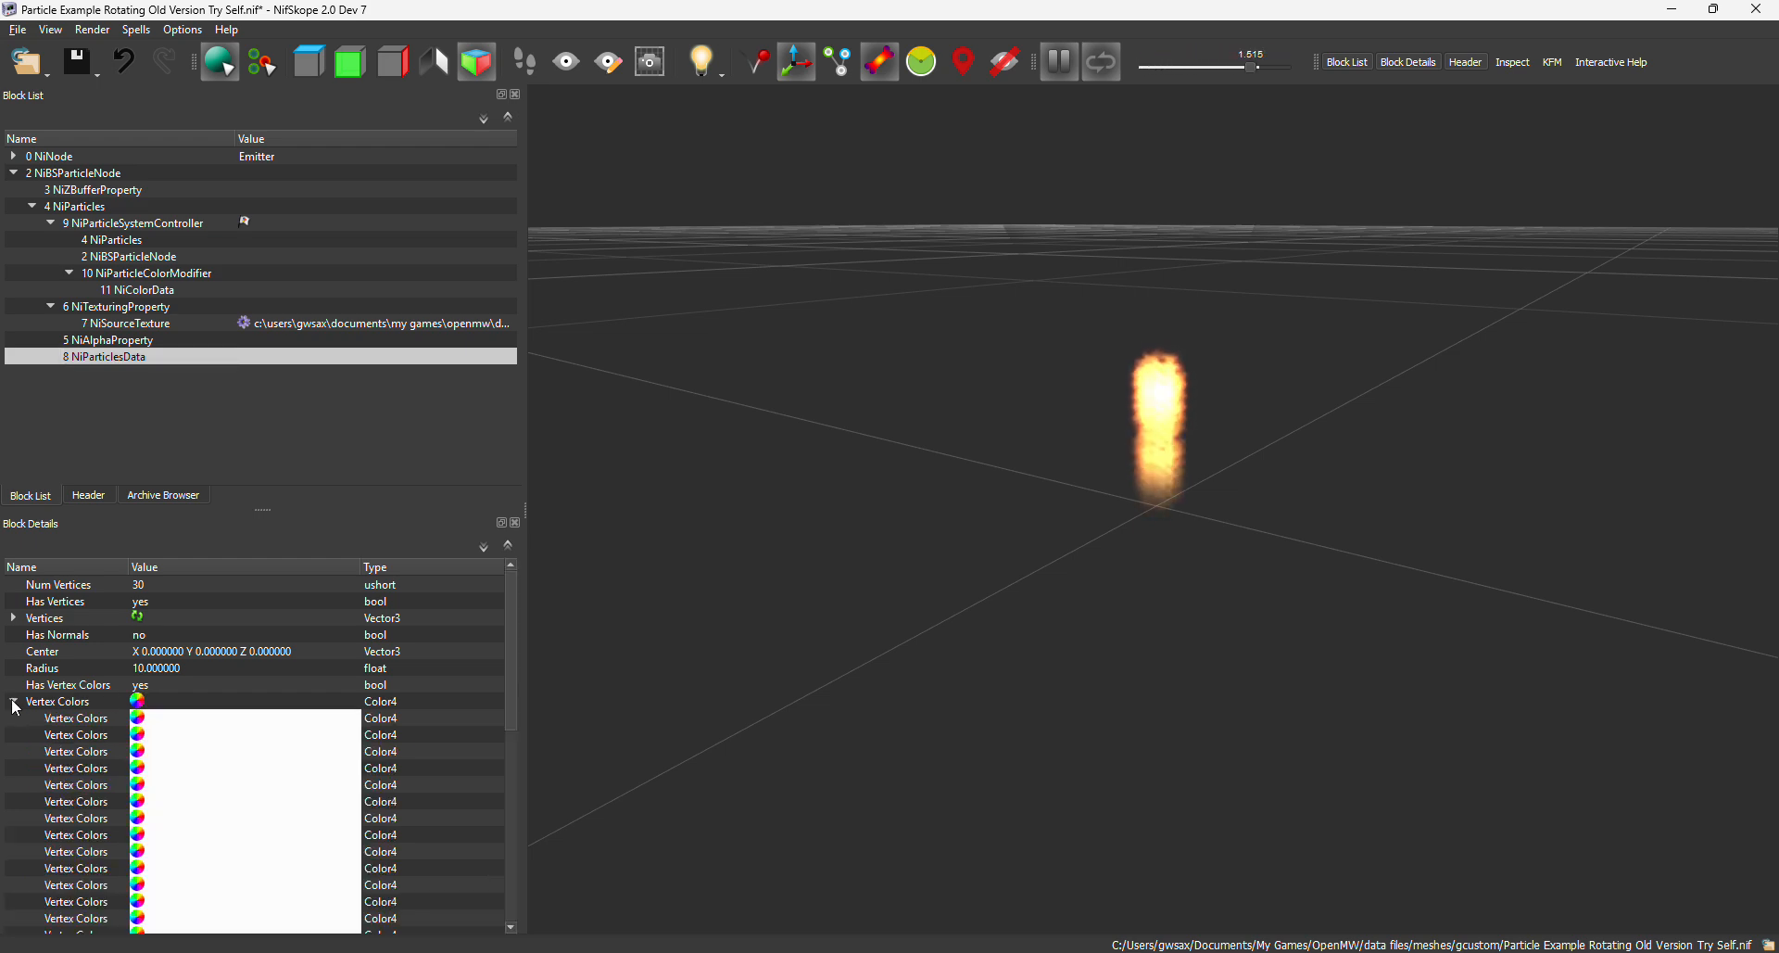
click(14, 701)
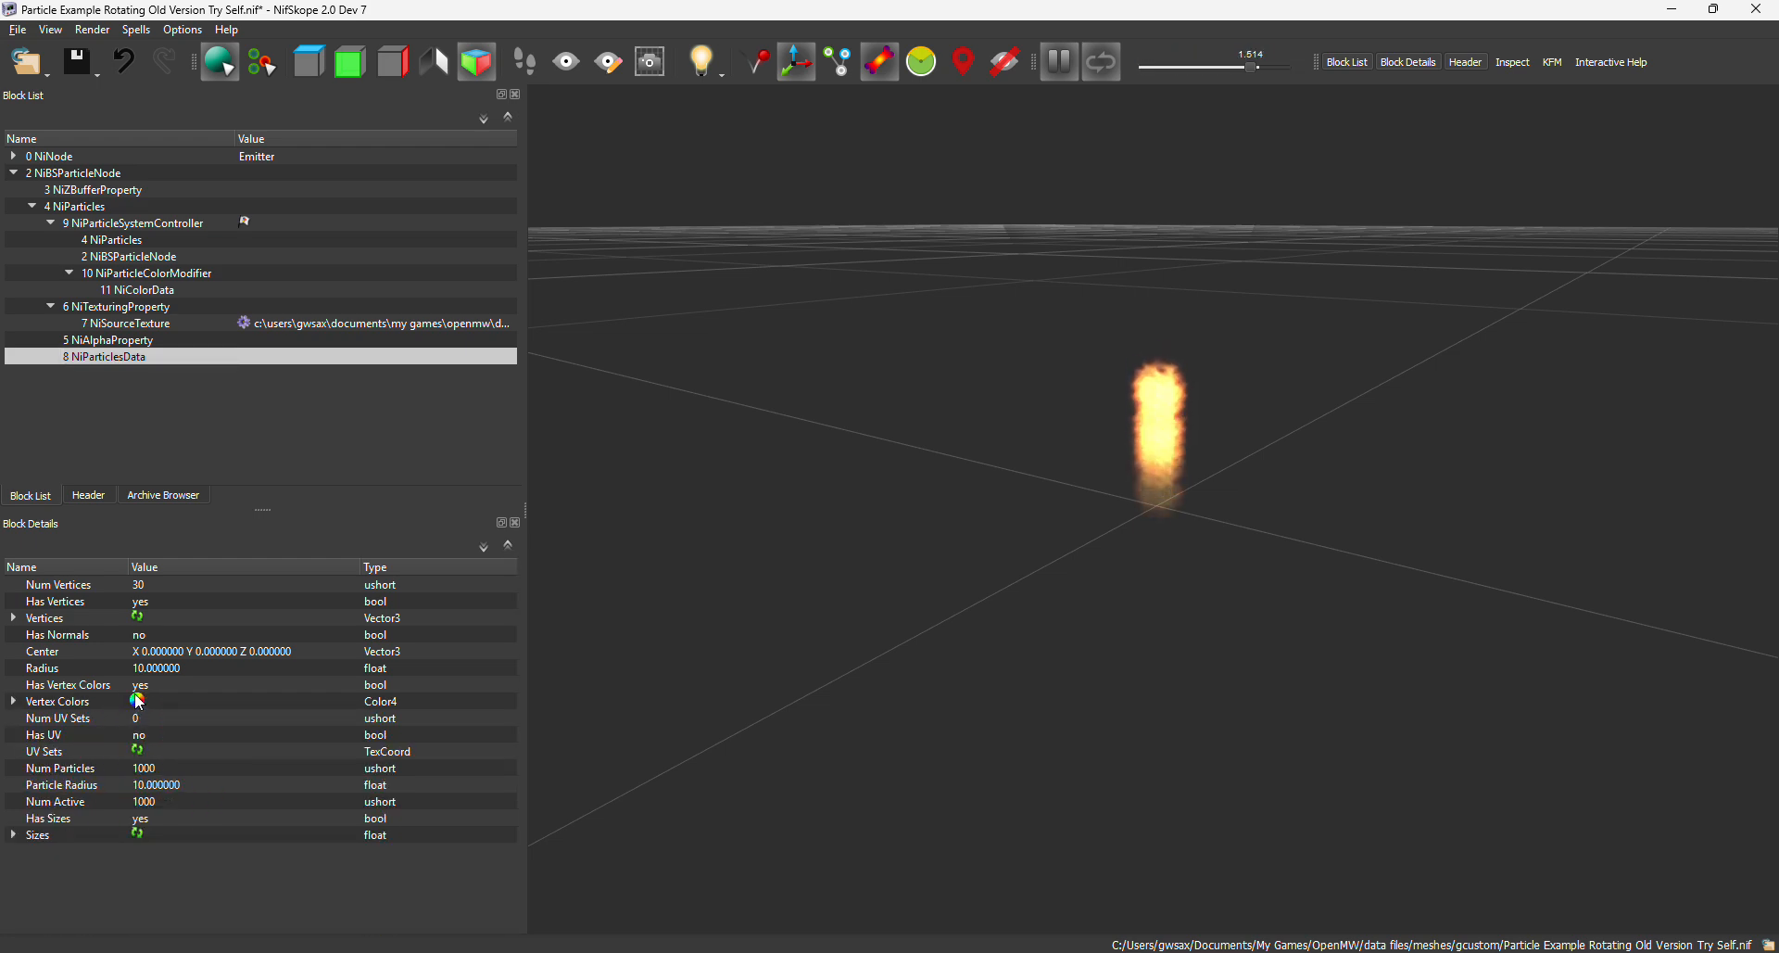
click(14, 702)
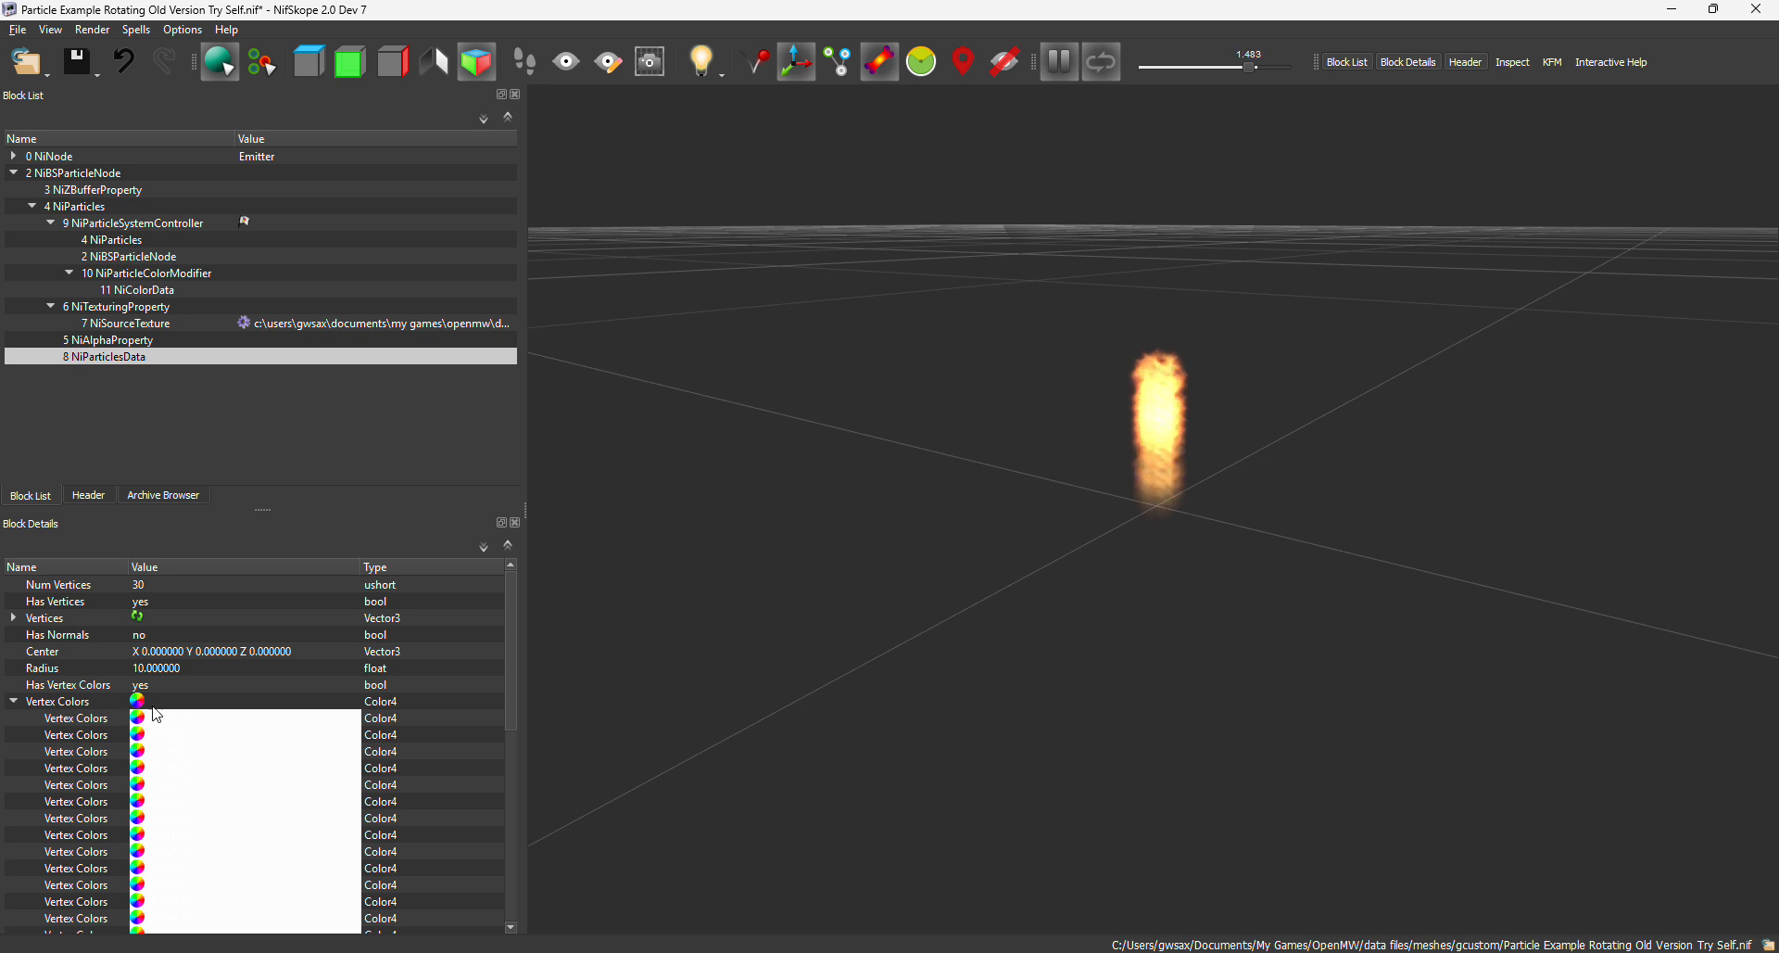
click(14, 701)
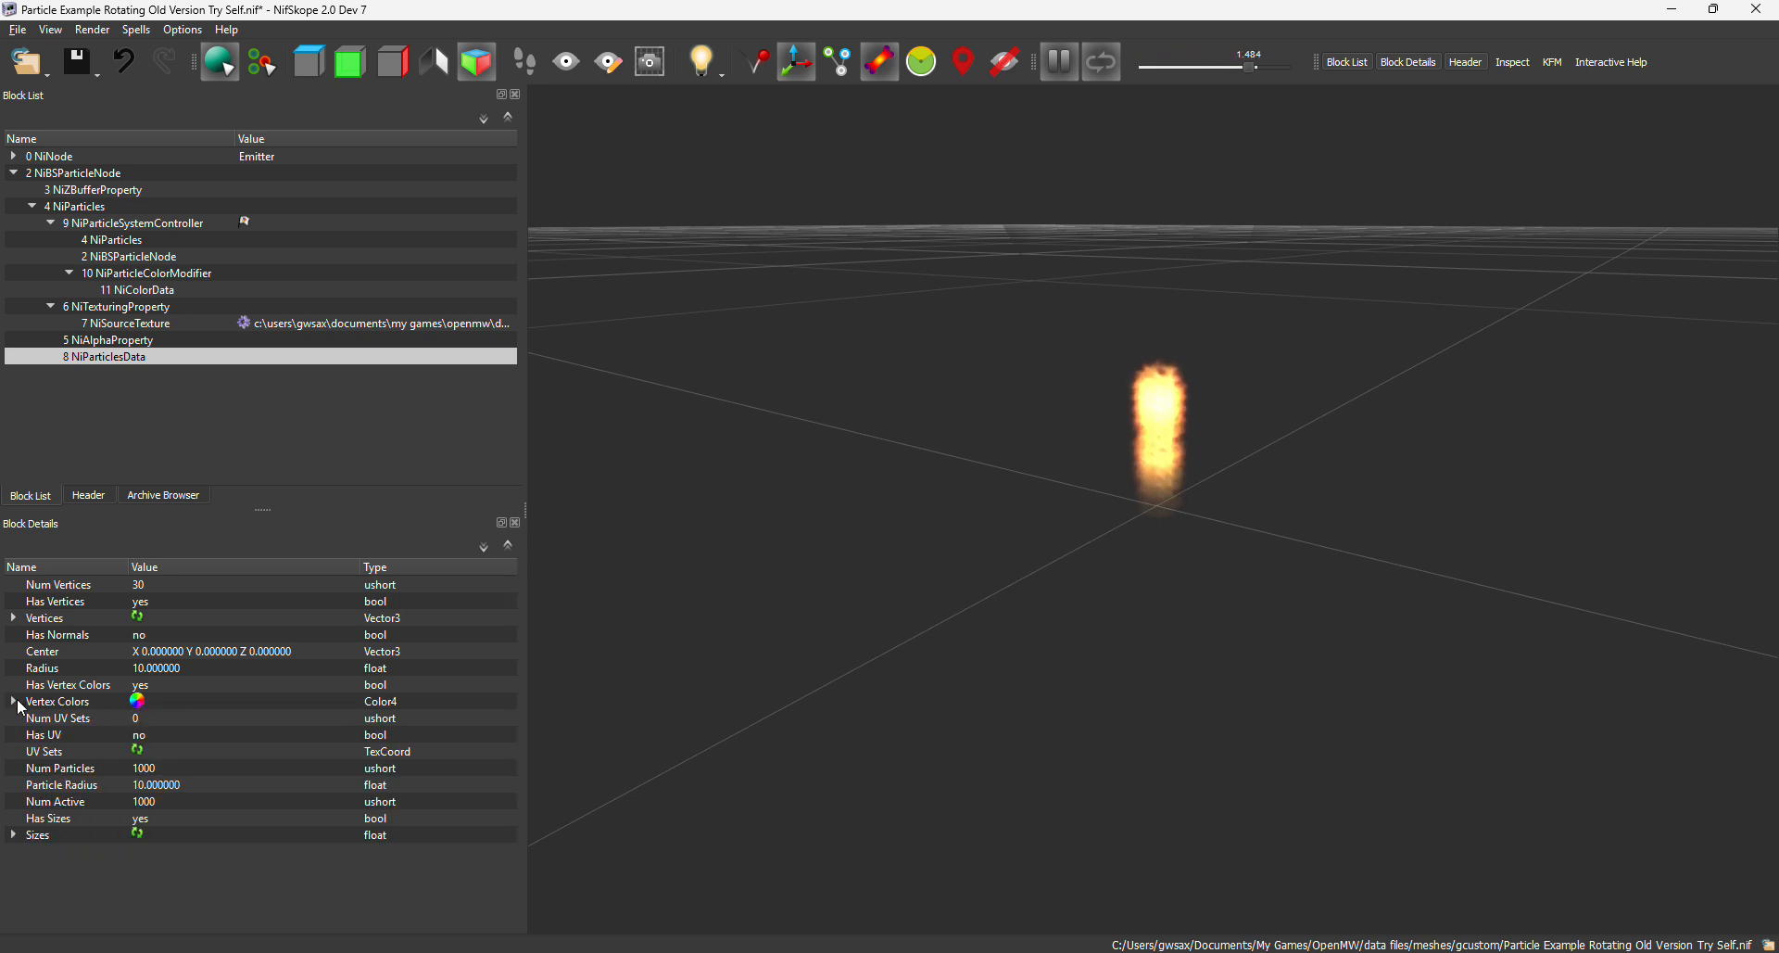
right_click(90, 700)
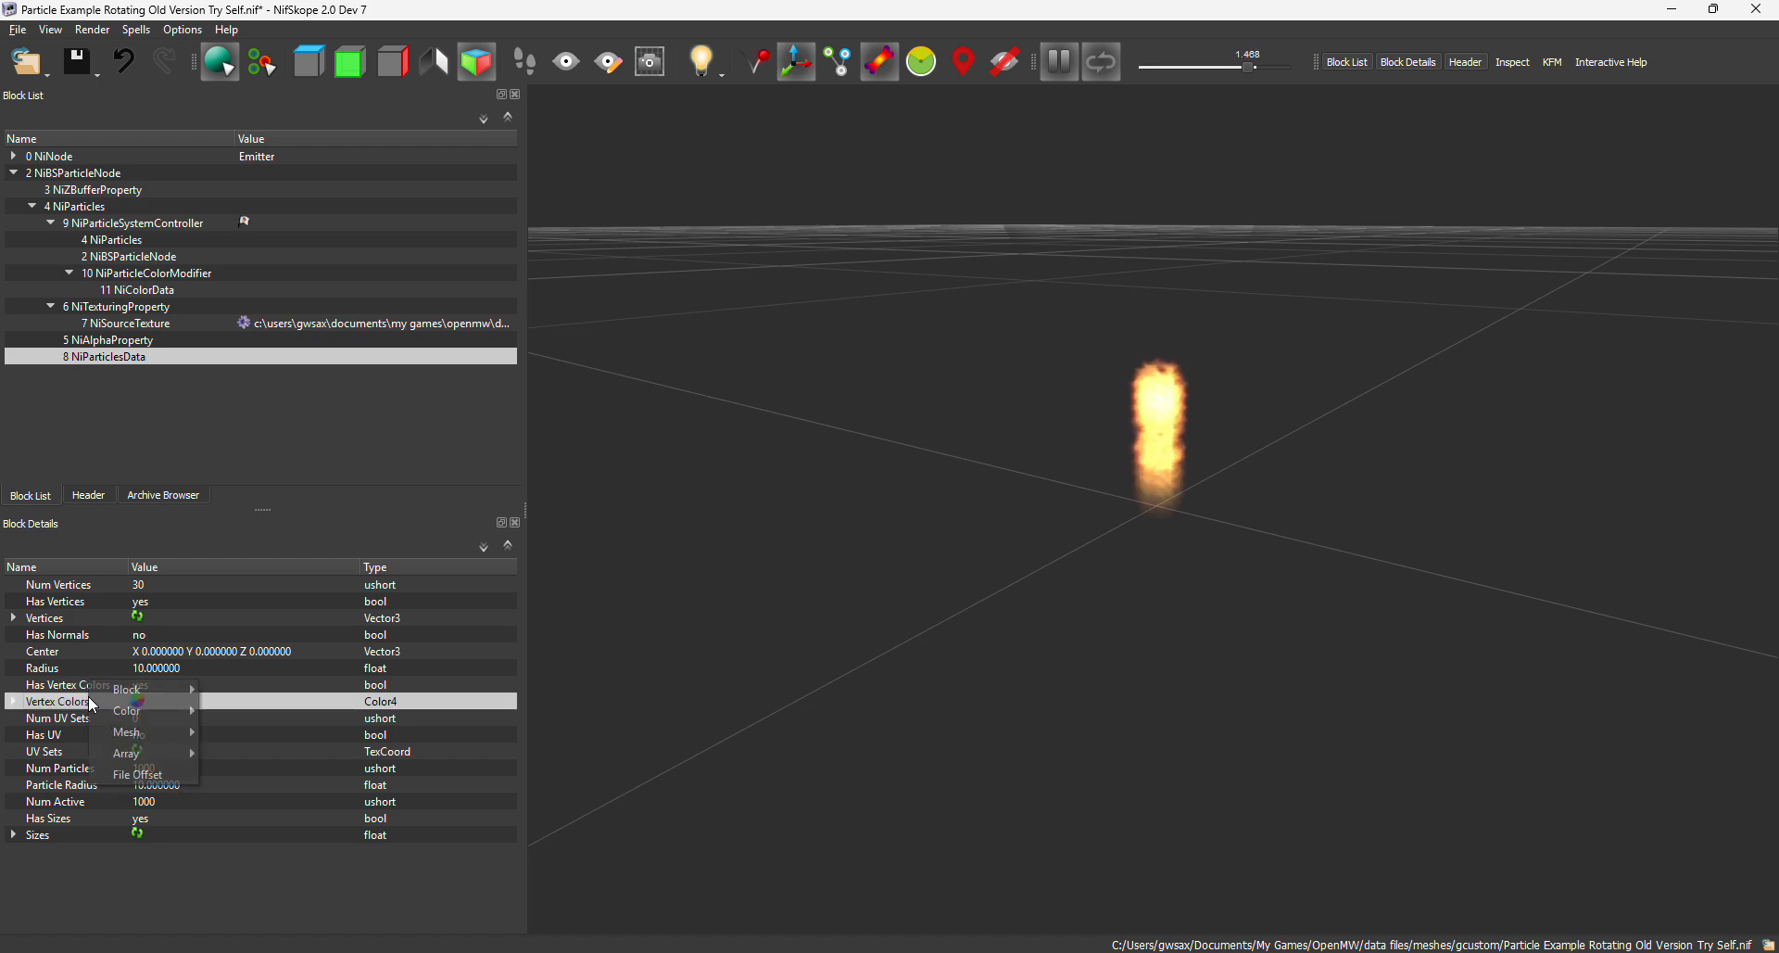
mouse_move(153, 734)
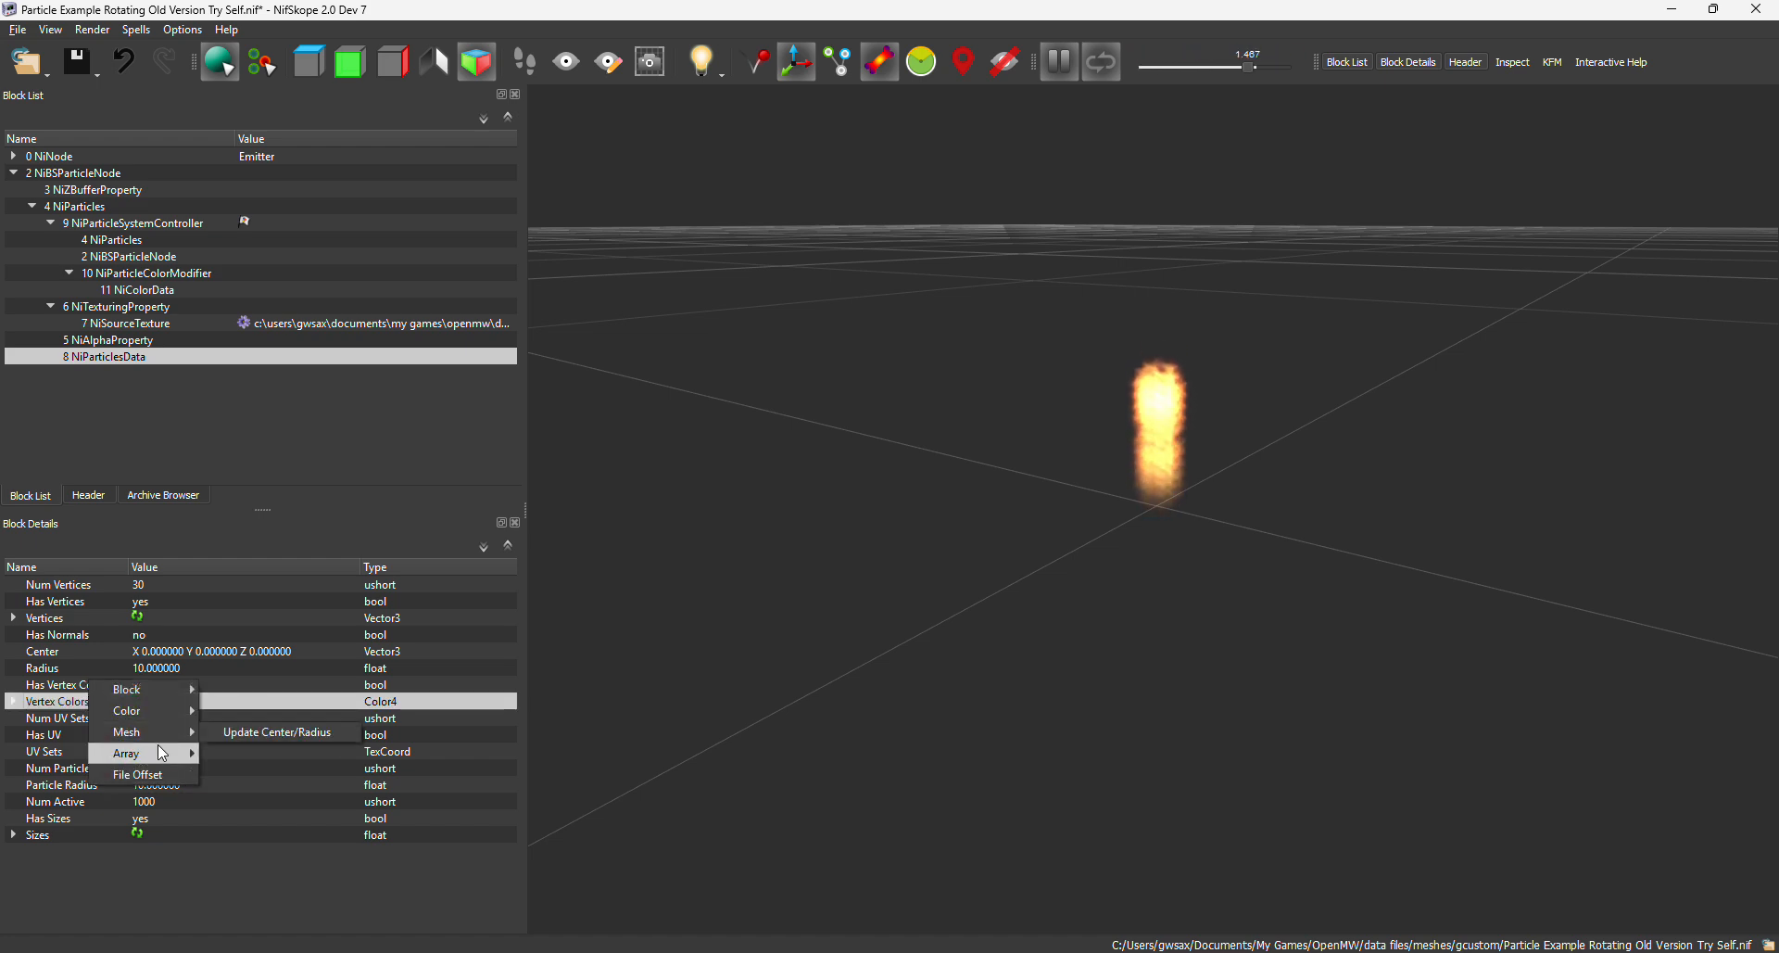
click(215, 753)
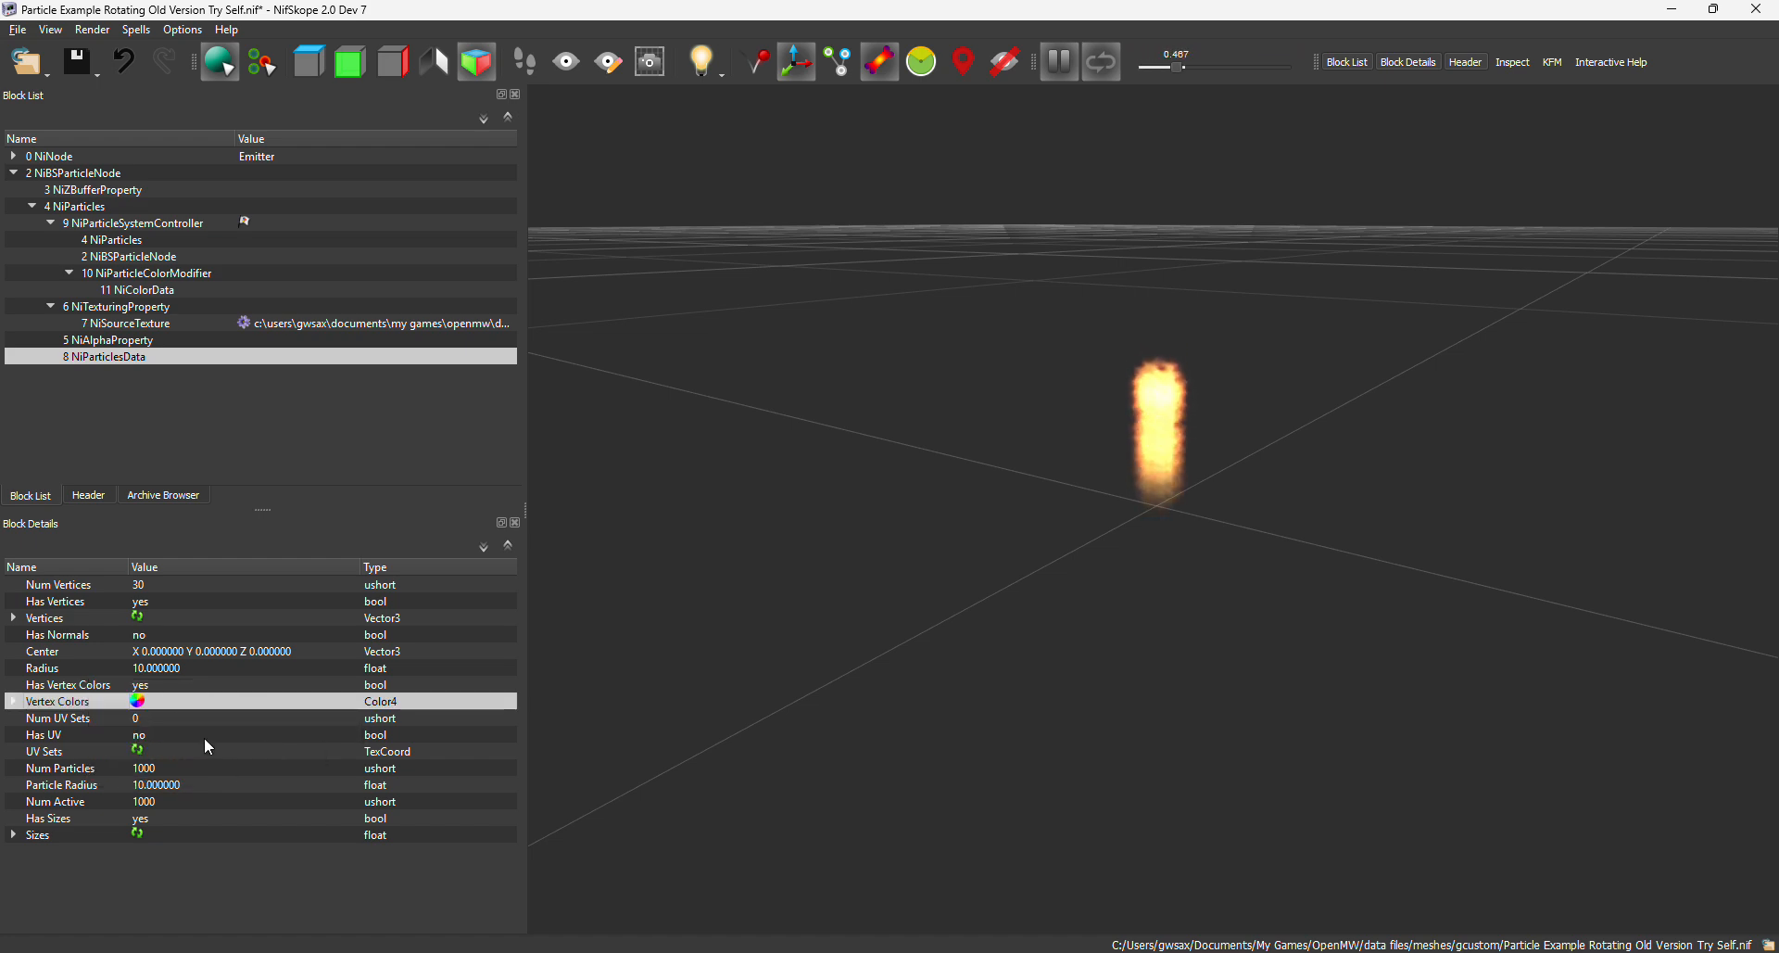
Review the emission parameters of the NiParticleSystemController block, glancing at the NiBSParticleNode it references
click(120, 222)
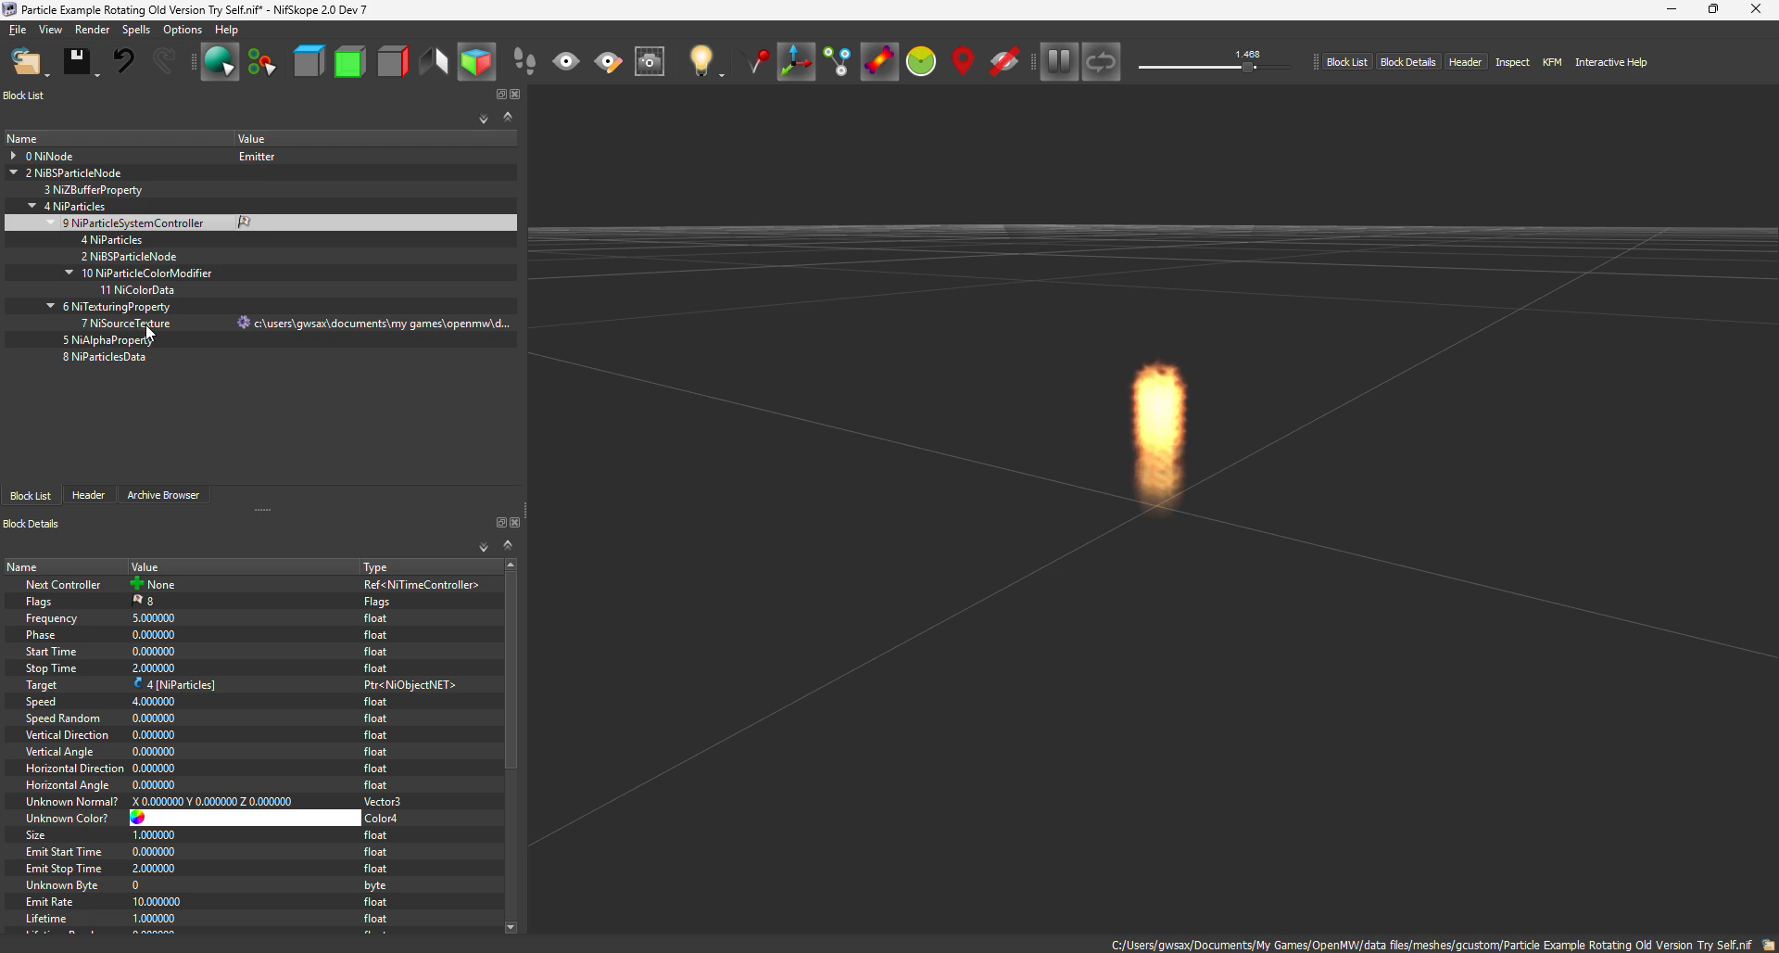
click(130, 256)
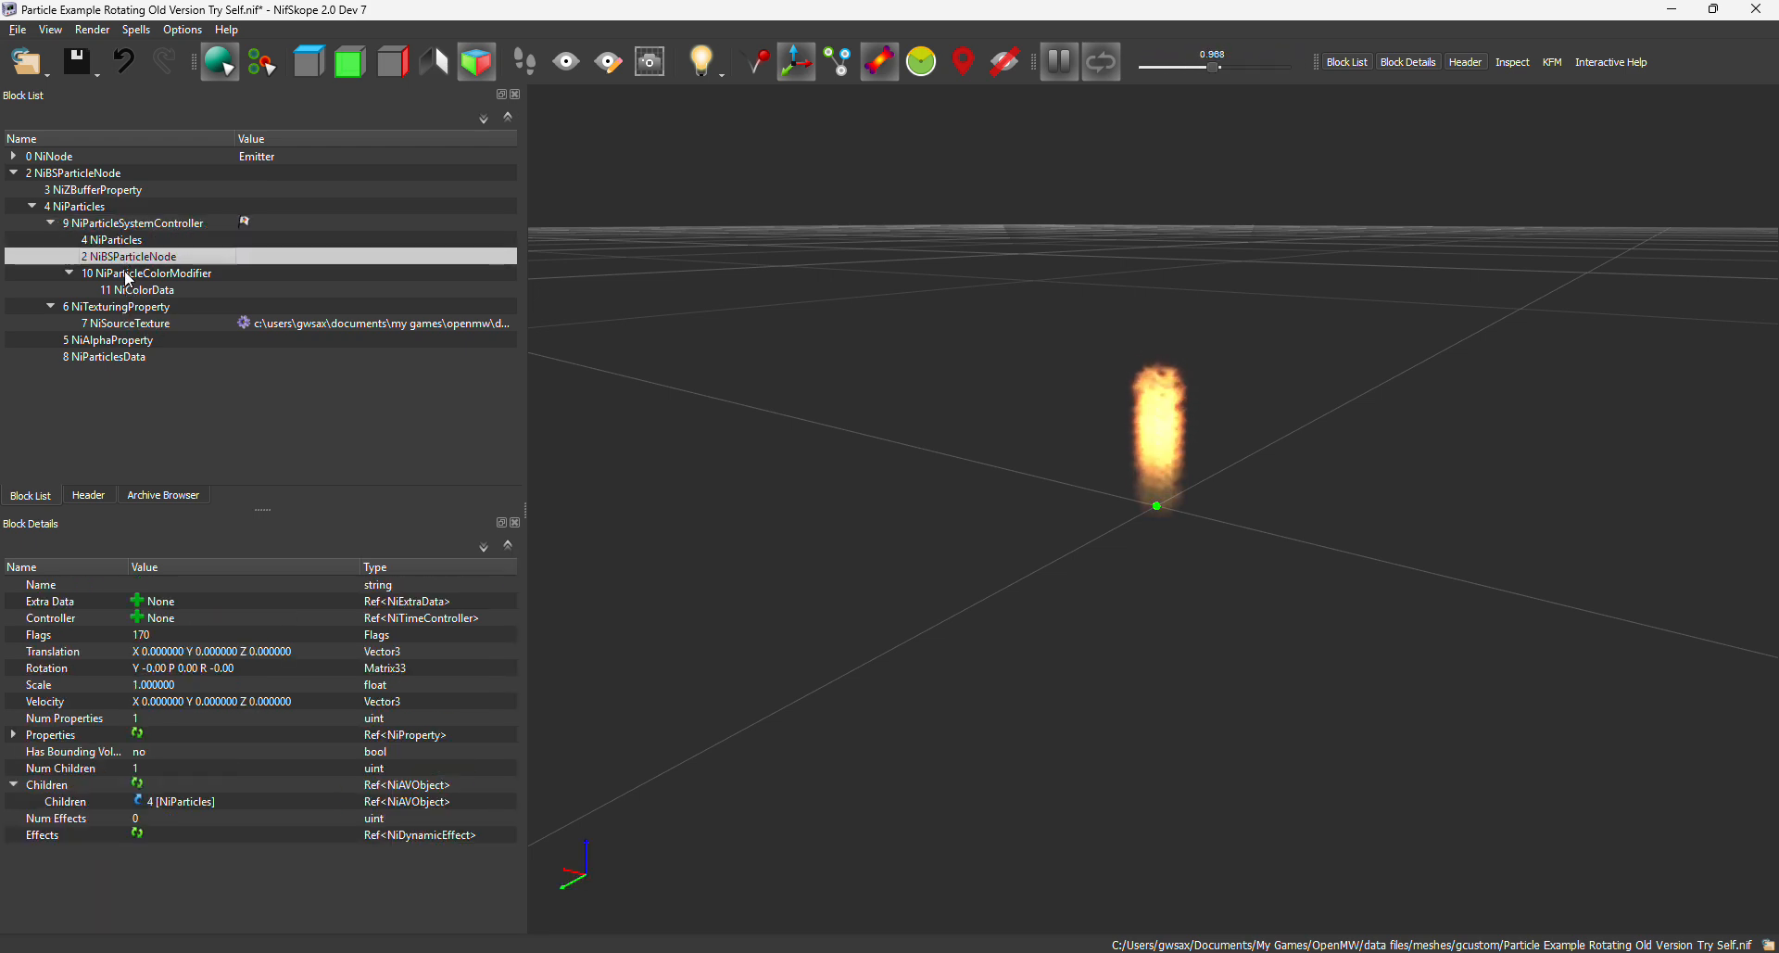
click(121, 223)
scroll(223, 682, down, 6)
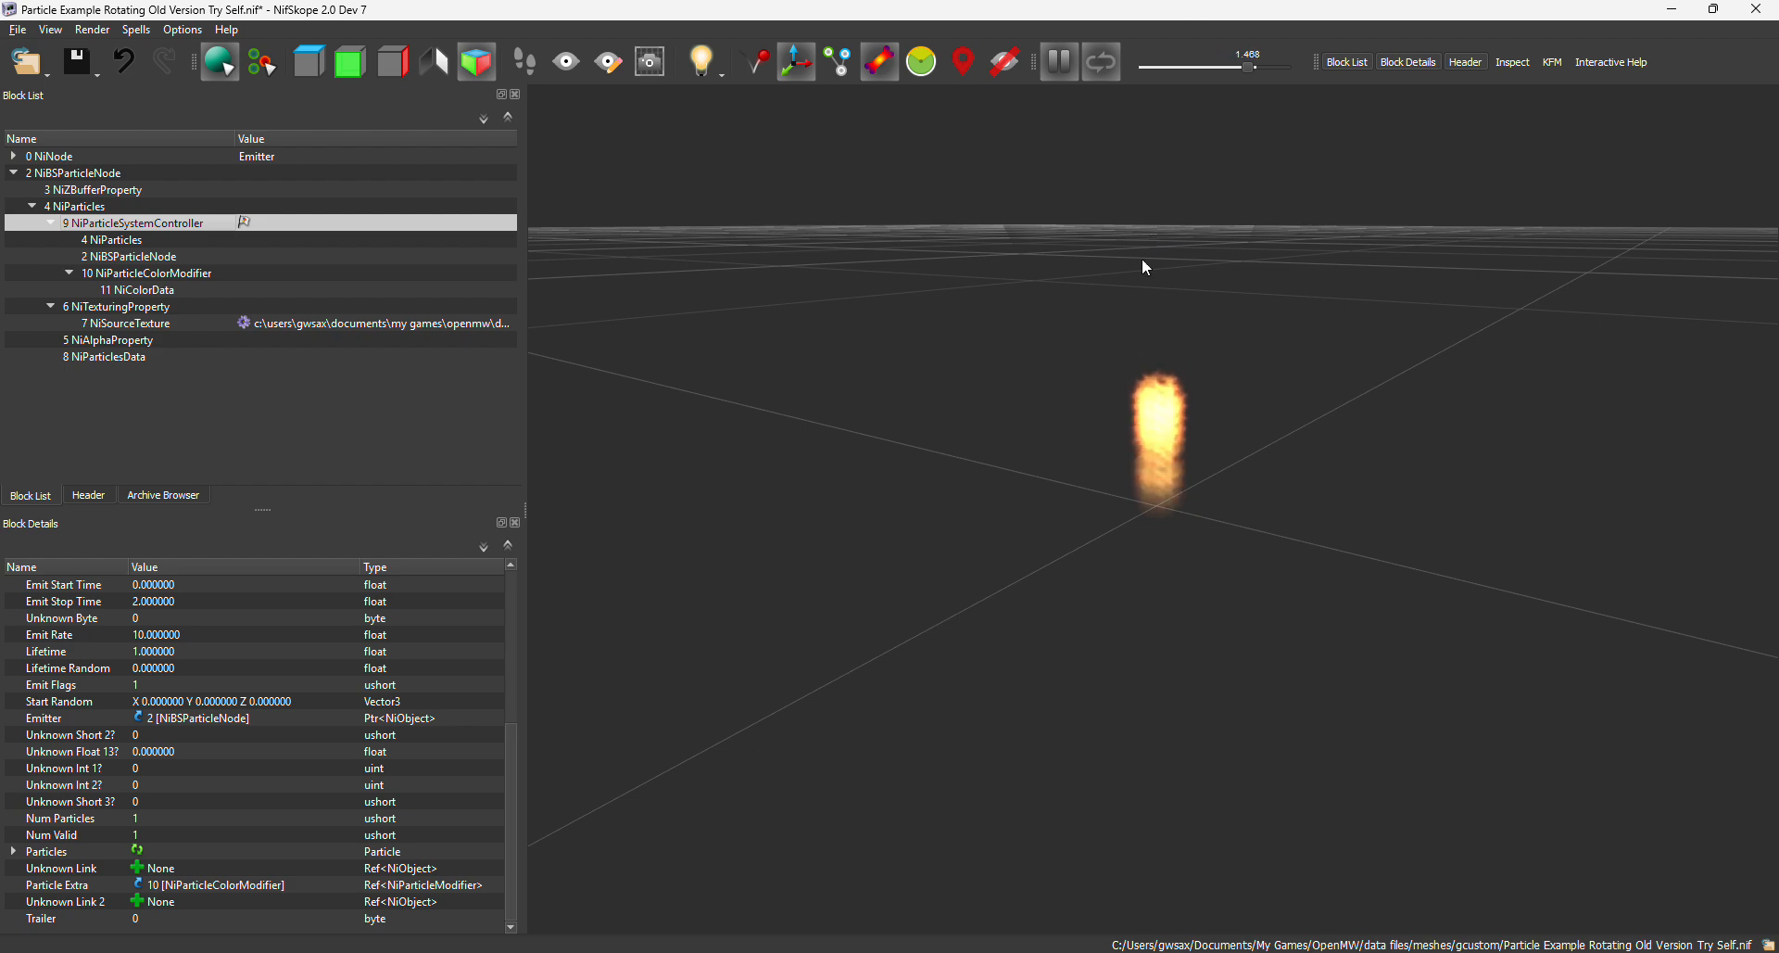
scroll(269, 691, up, 5)
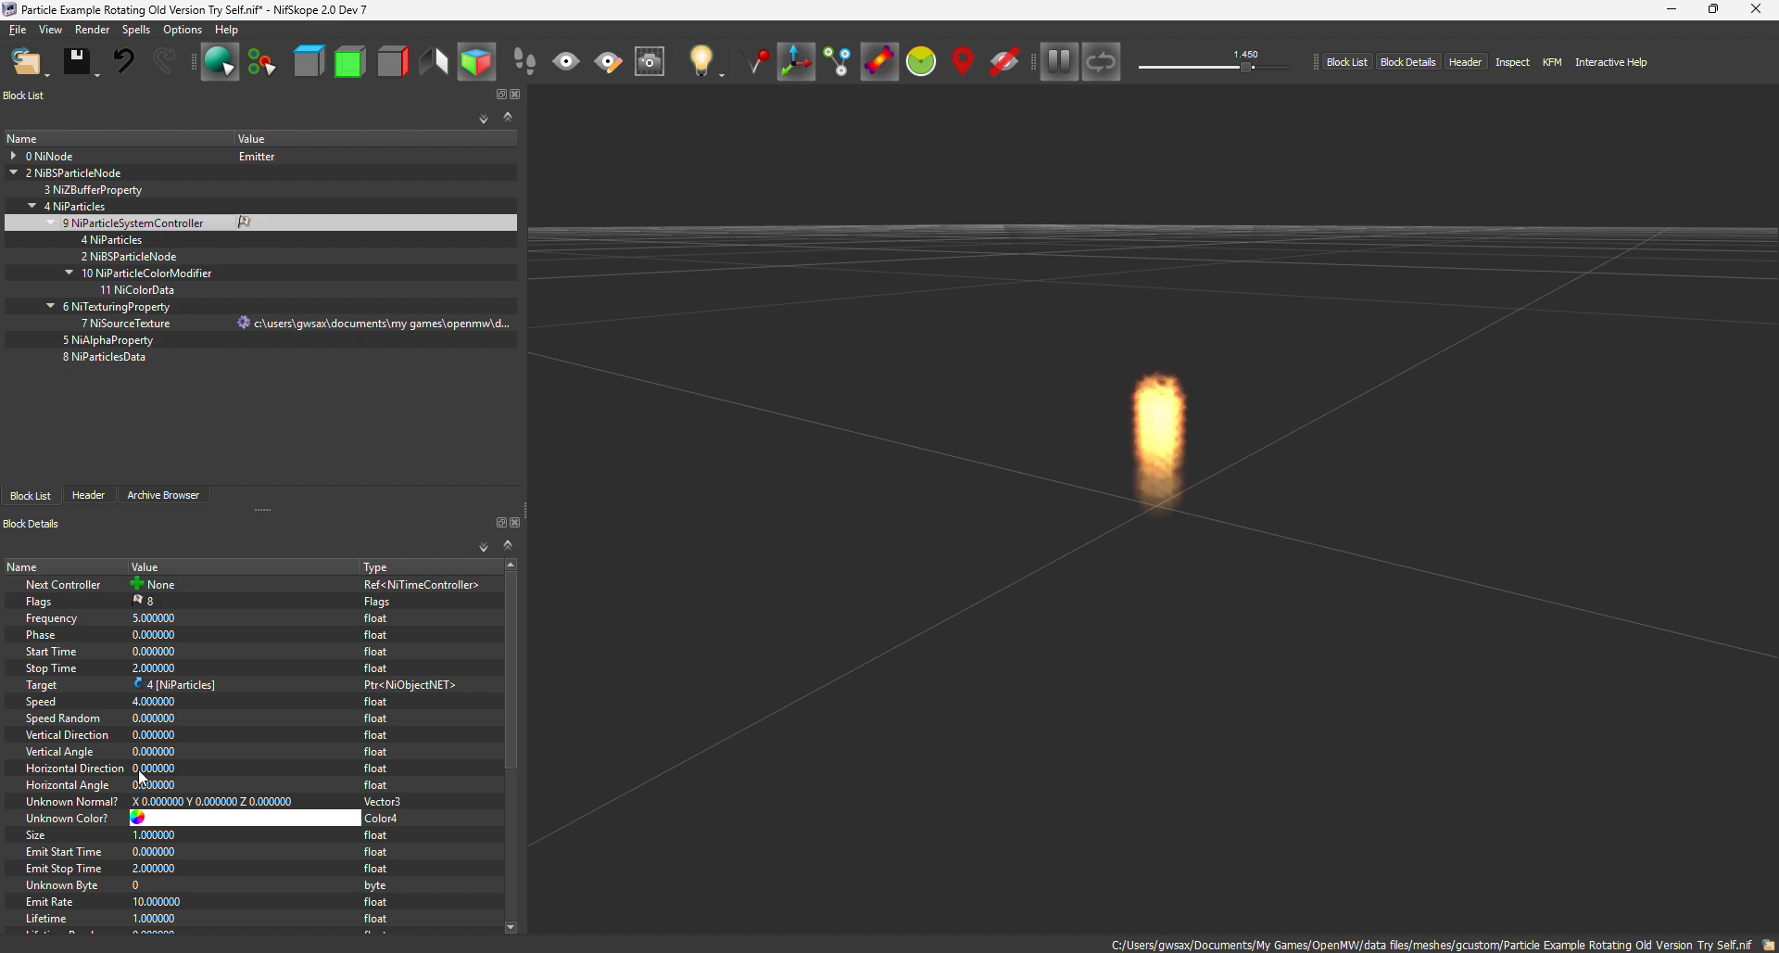
scroll(159, 795, down, 1)
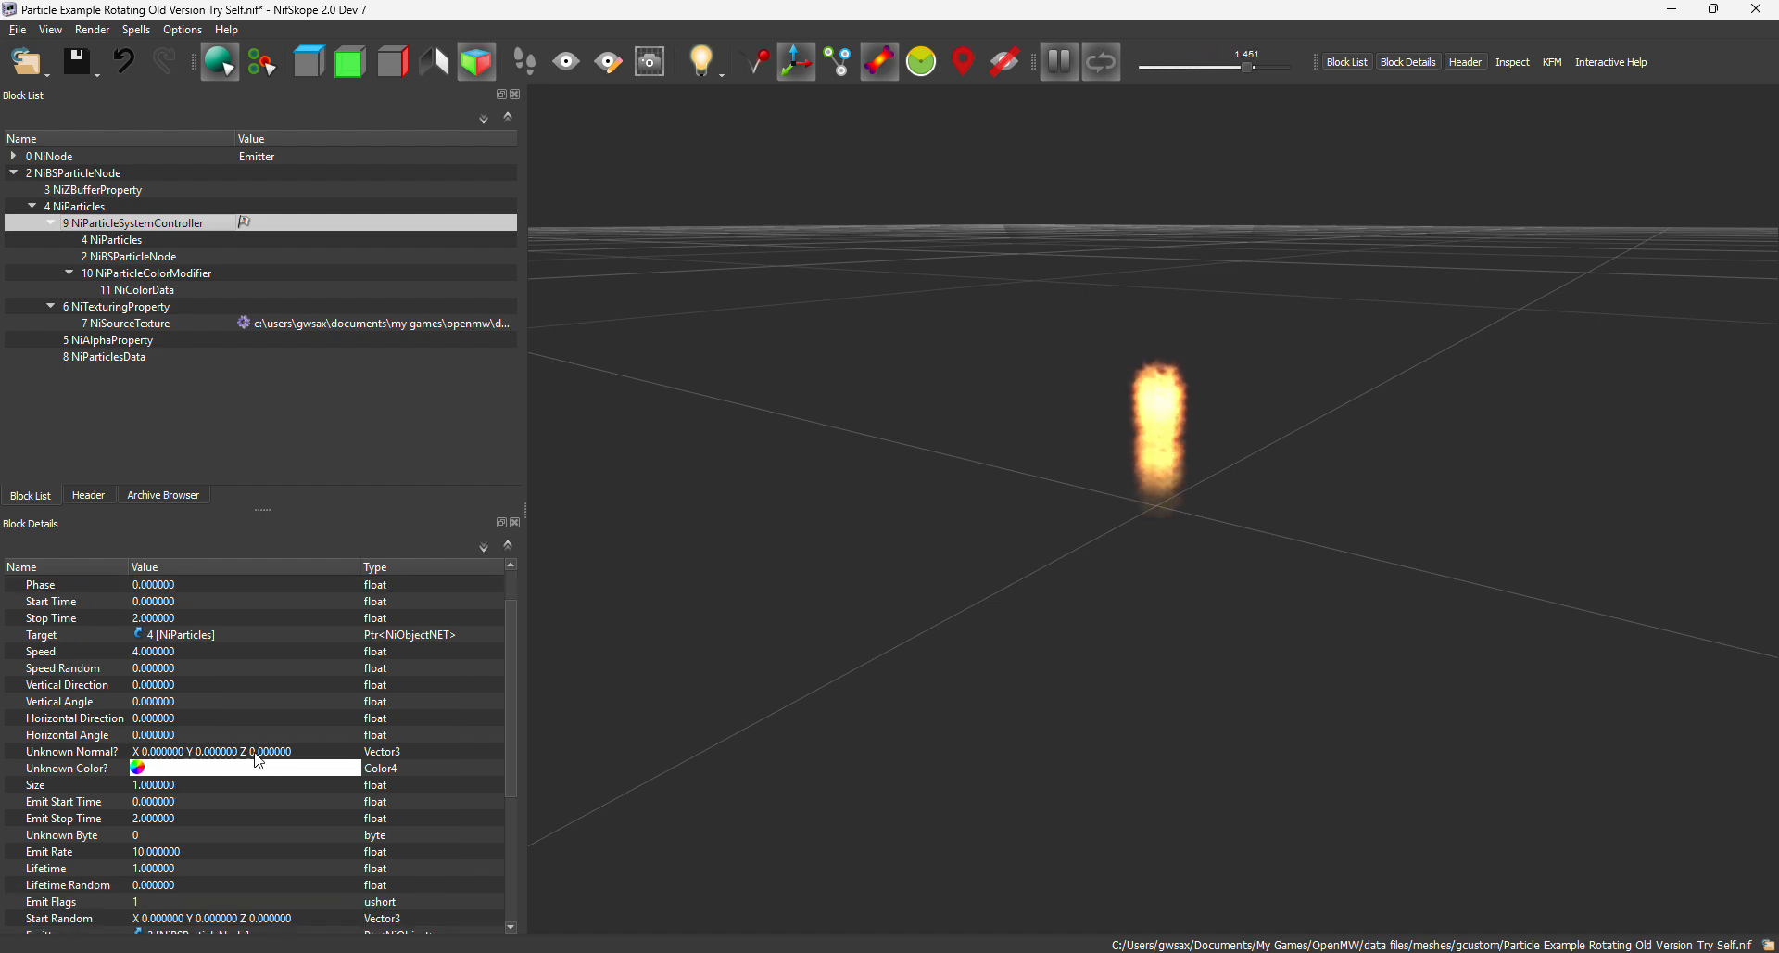
scroll(153, 767, down, 1)
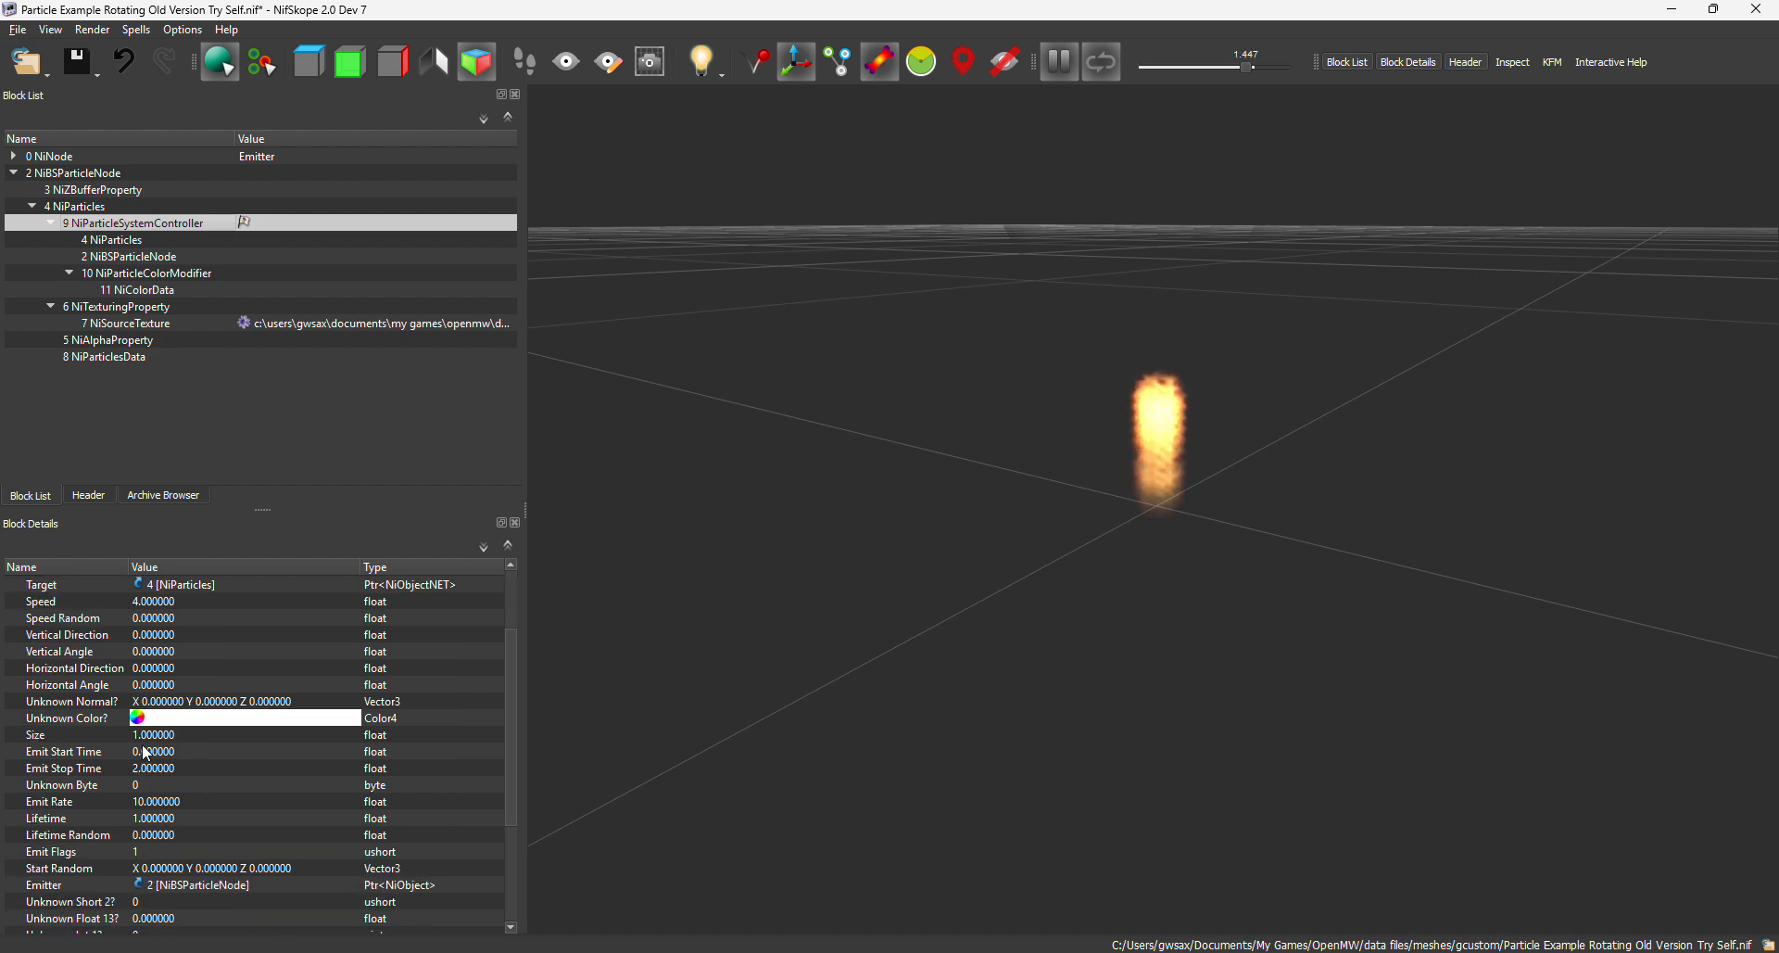
scroll(151, 769, up, 2)
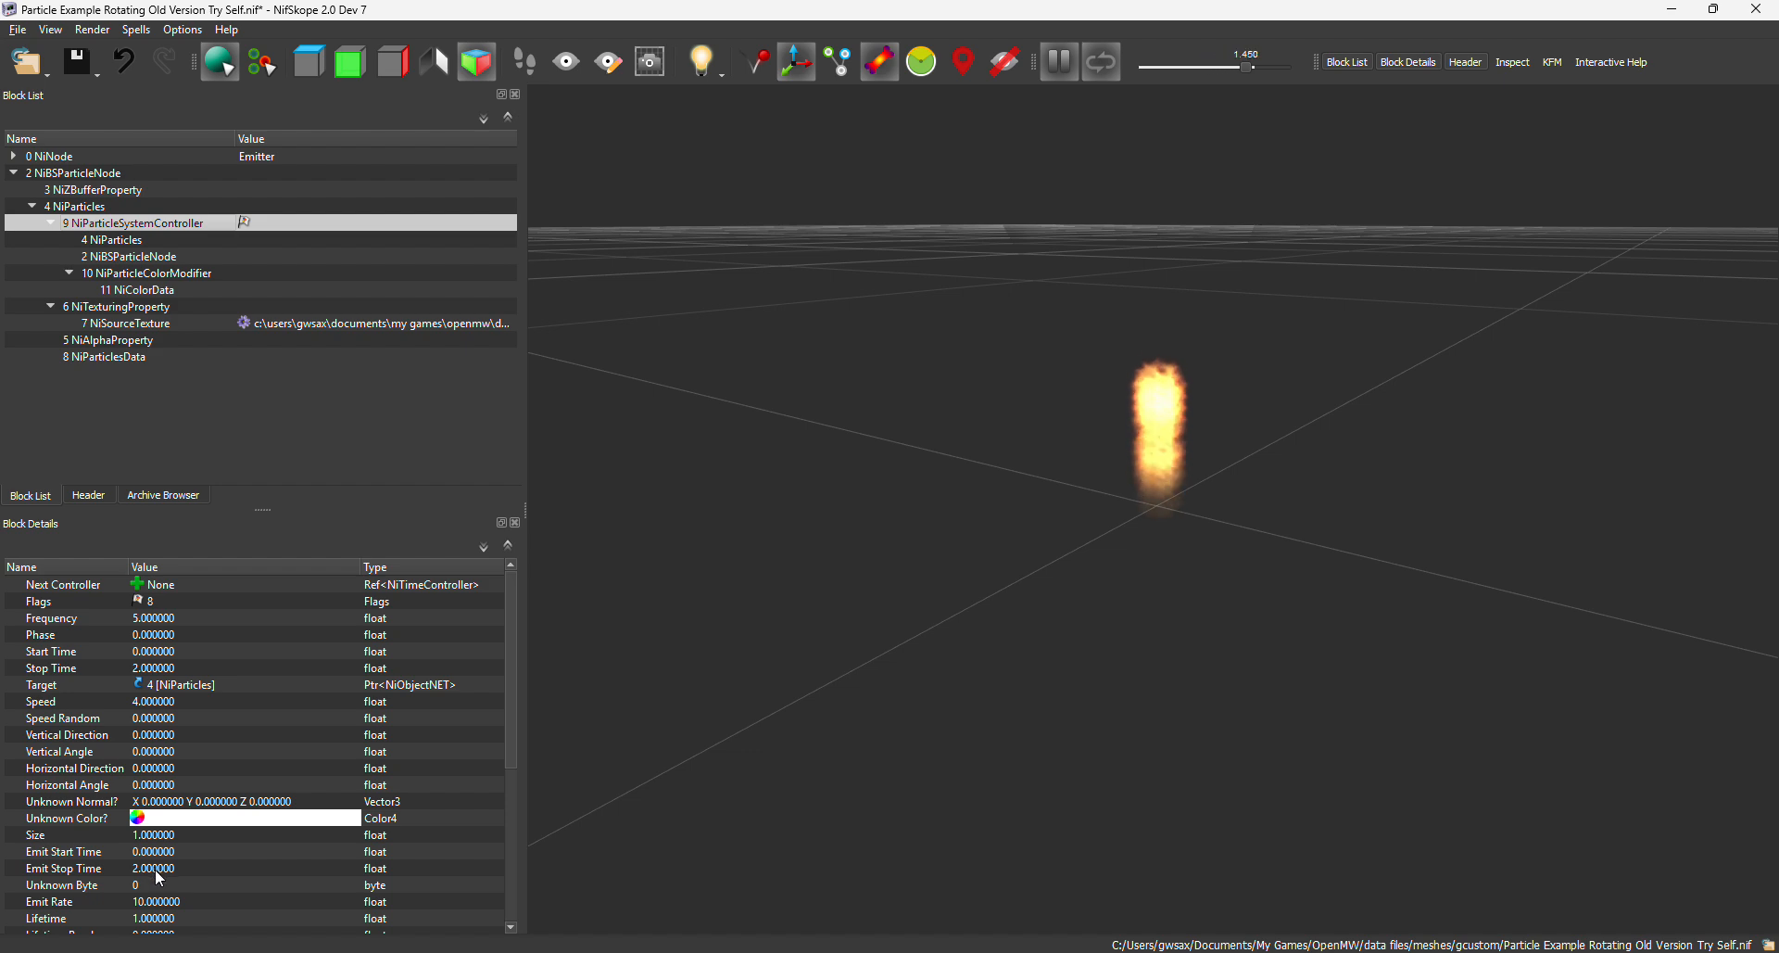
Try a particle Lifetime of 2 in the NiParticleSystemController and settle on 1.5
scroll(159, 877, down, 1)
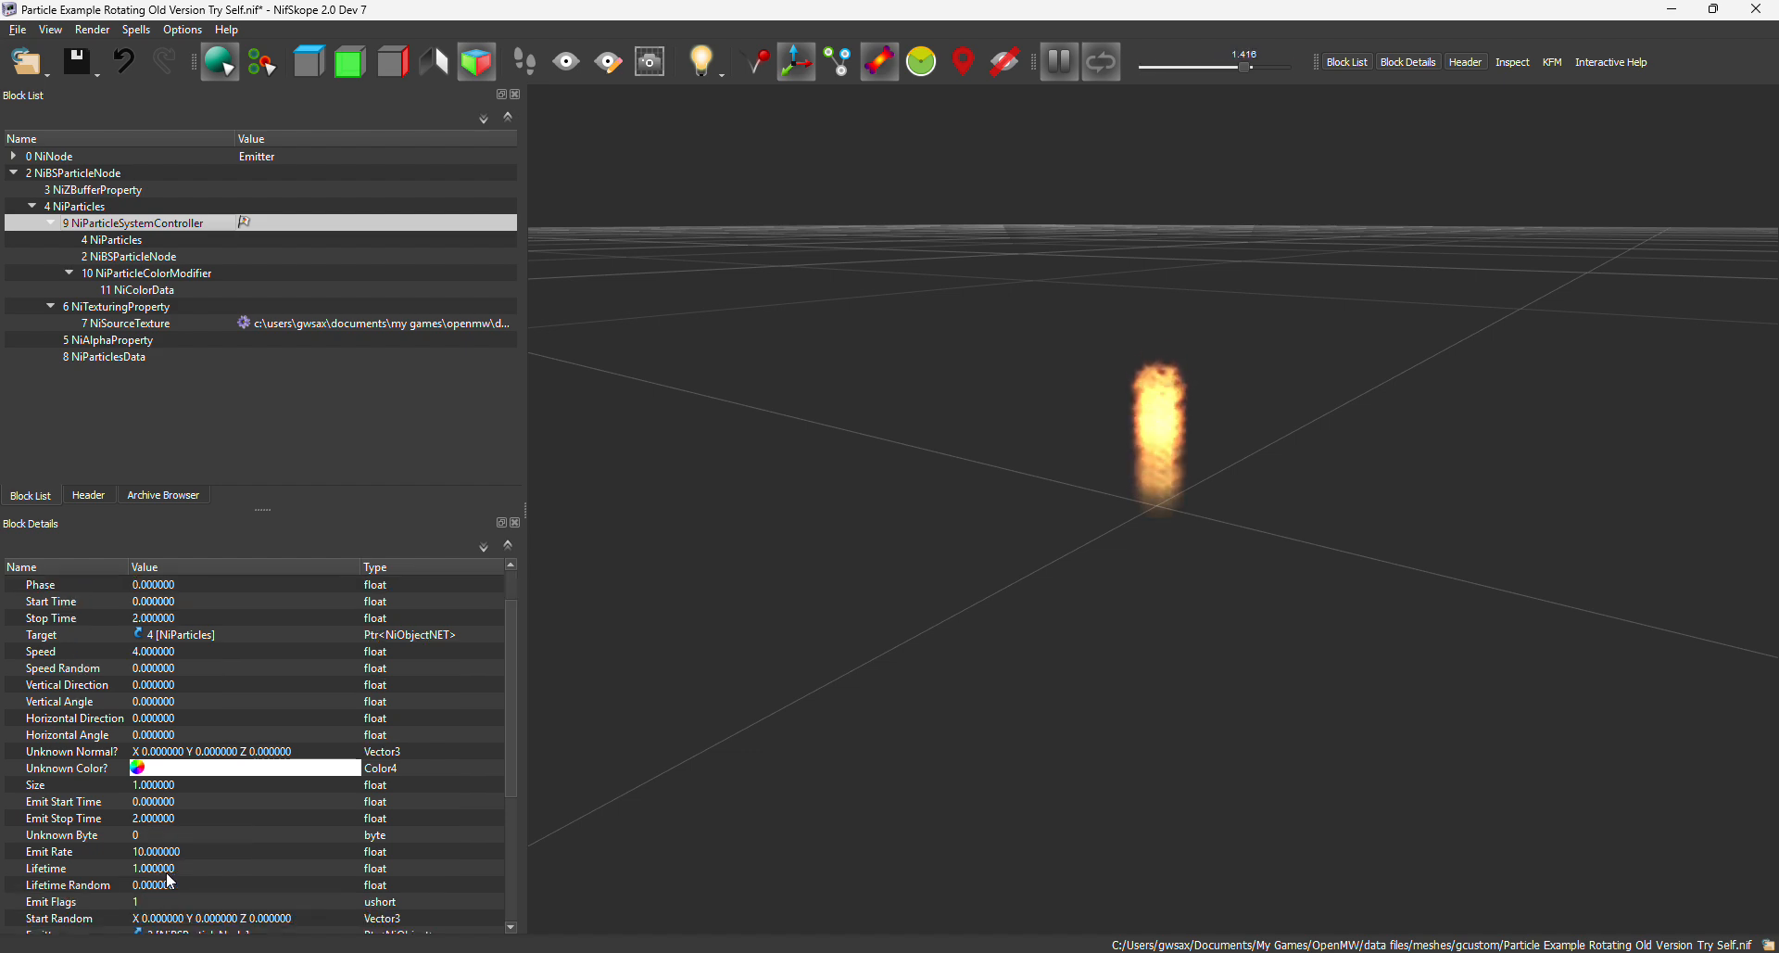
click(167, 873)
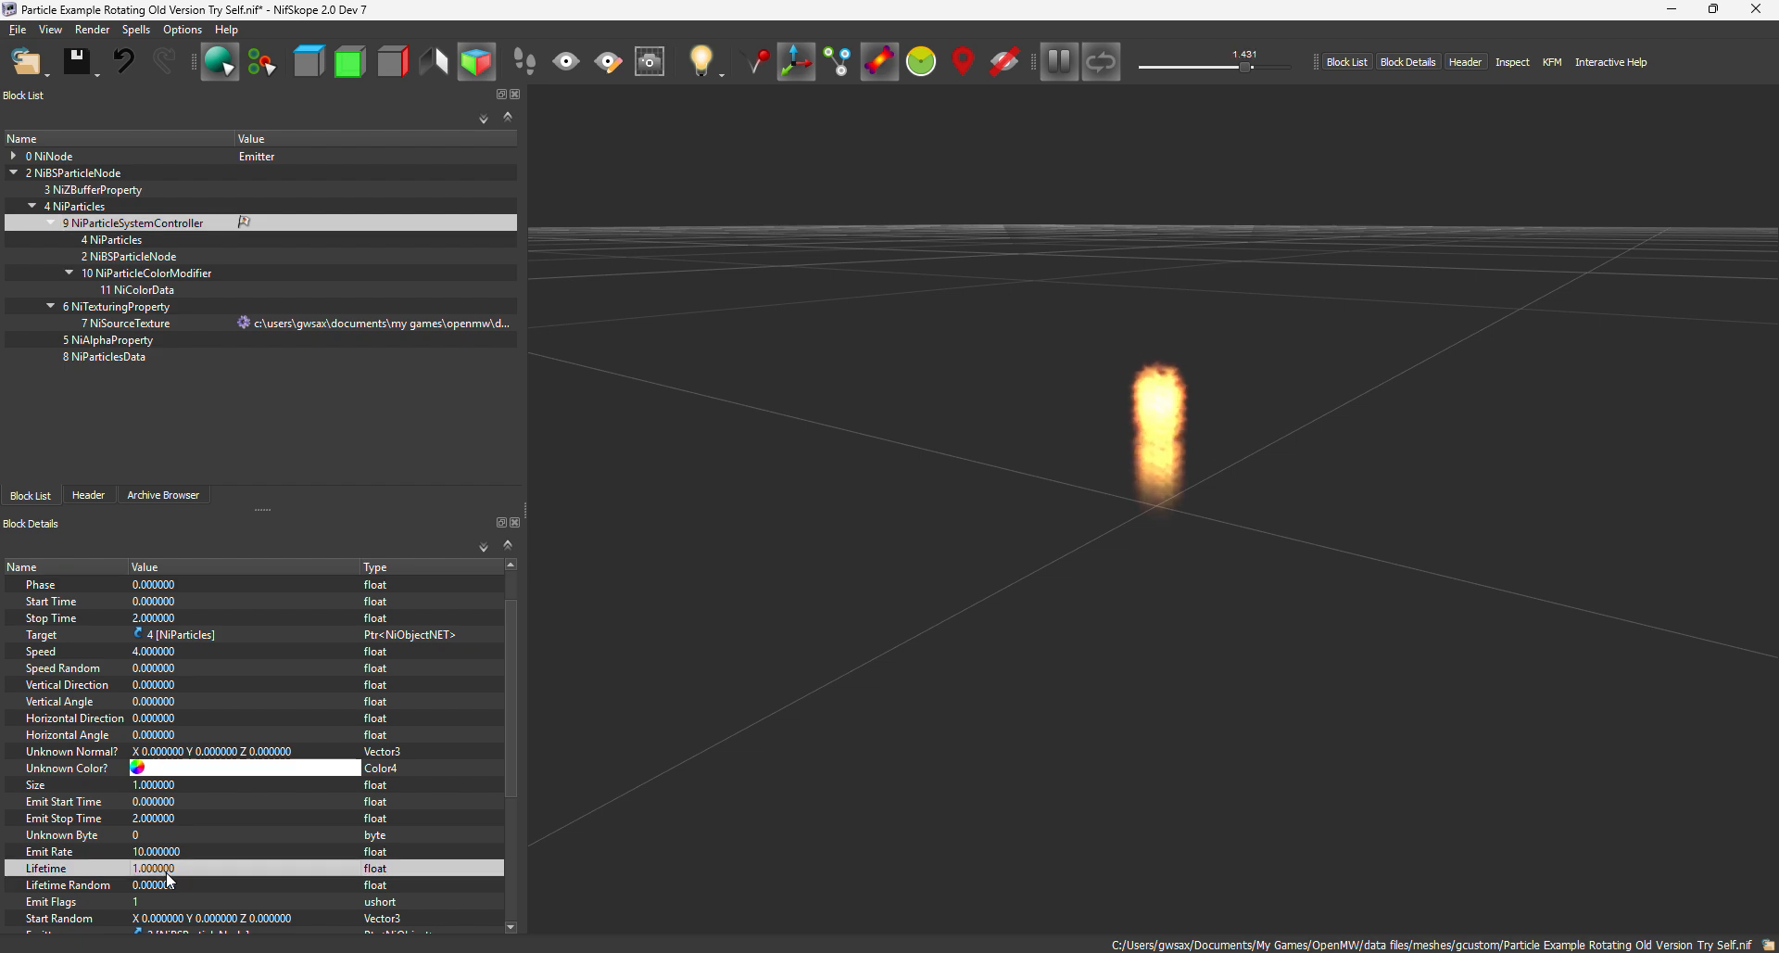
text(2)
key(Return)
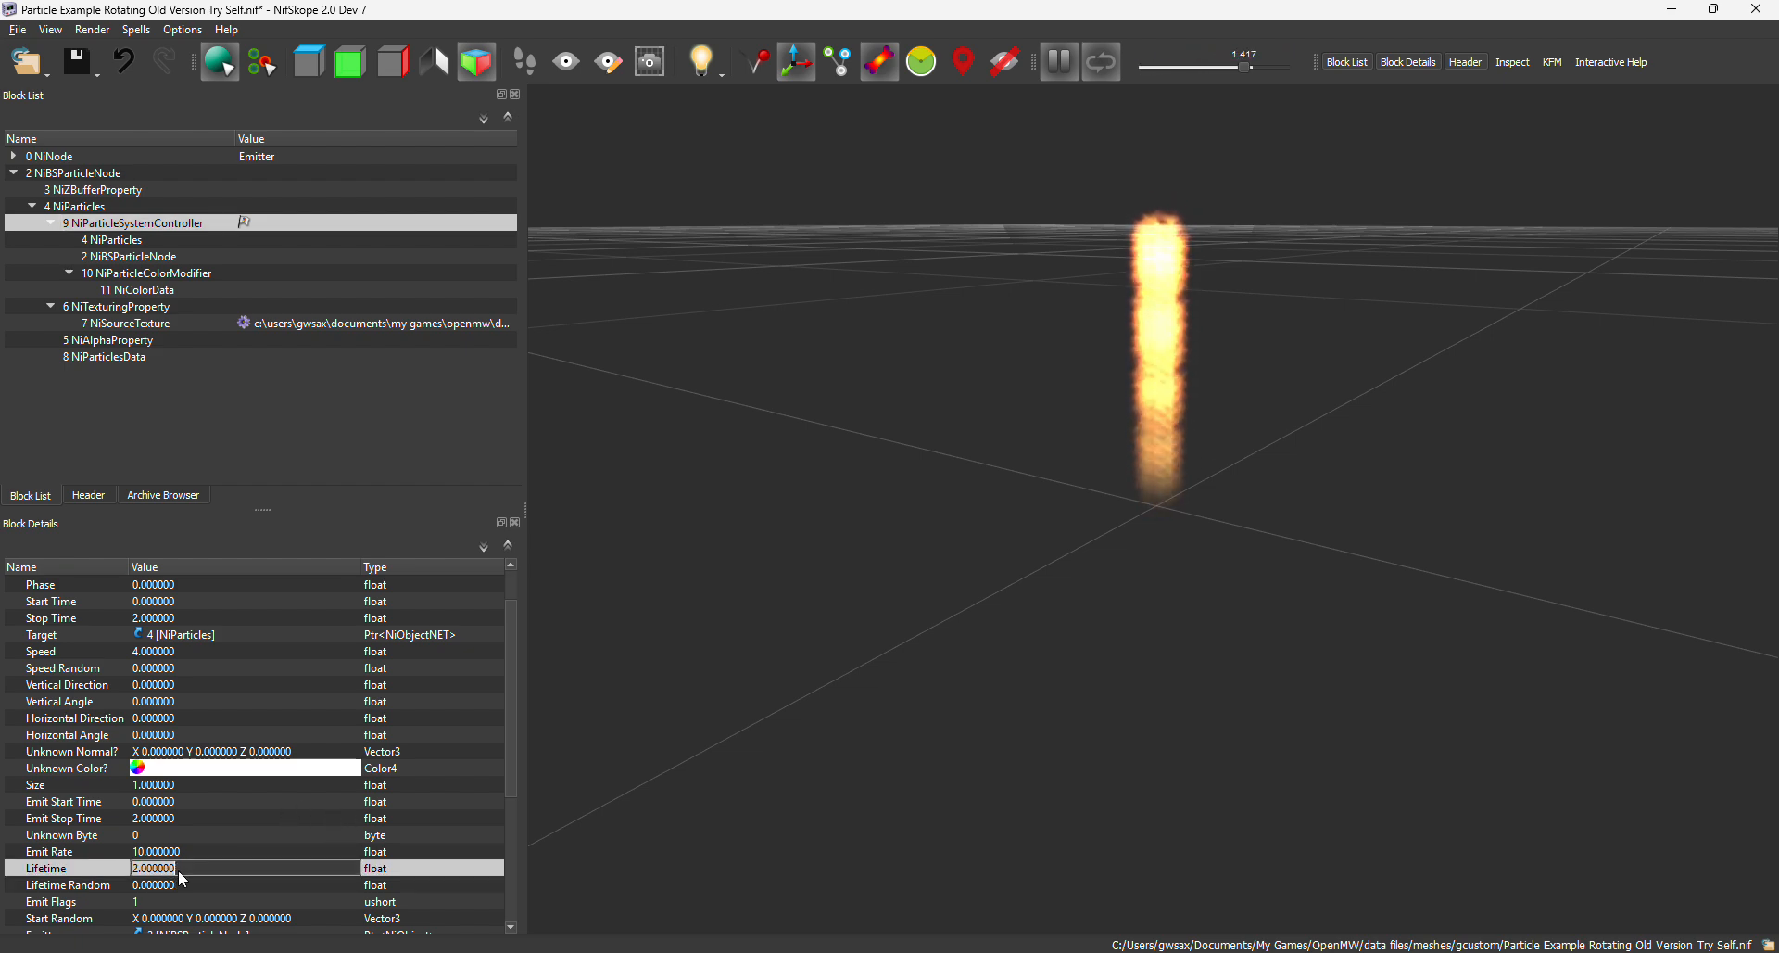
text(1)
key(Return)
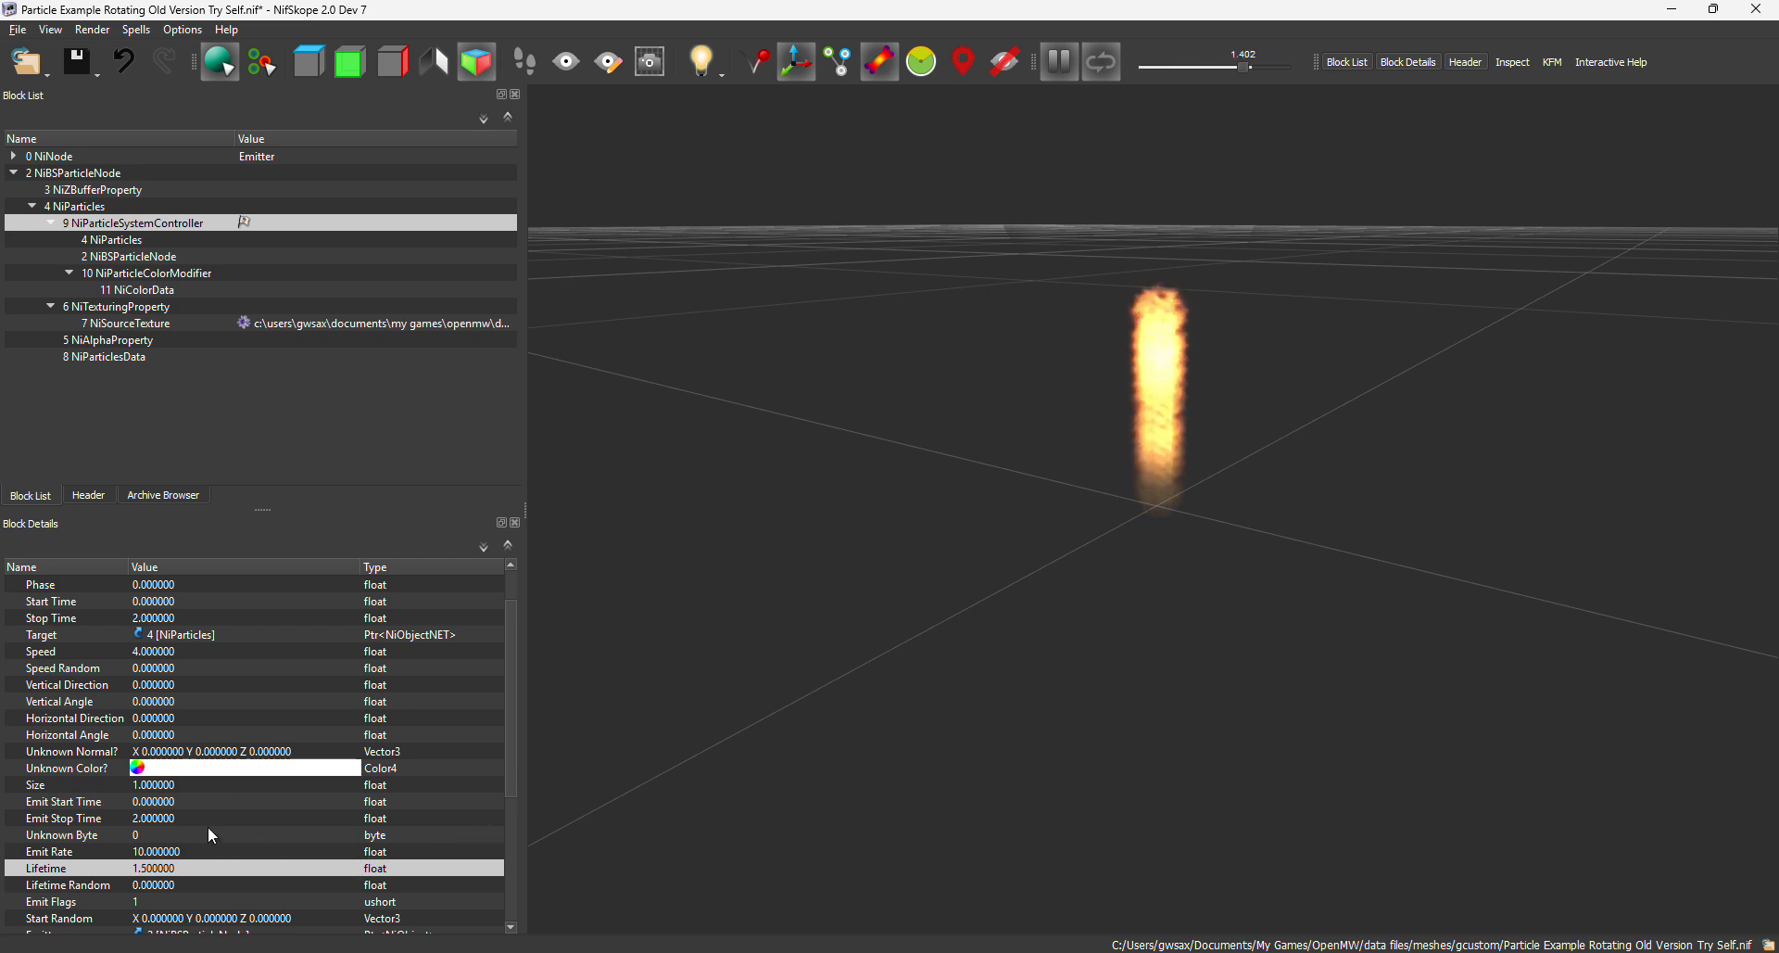
Inspect the NiParticleColorModifier and the colour keys in its NiColorData block, opening the Num Keys value
scroll(191, 816, down, 4)
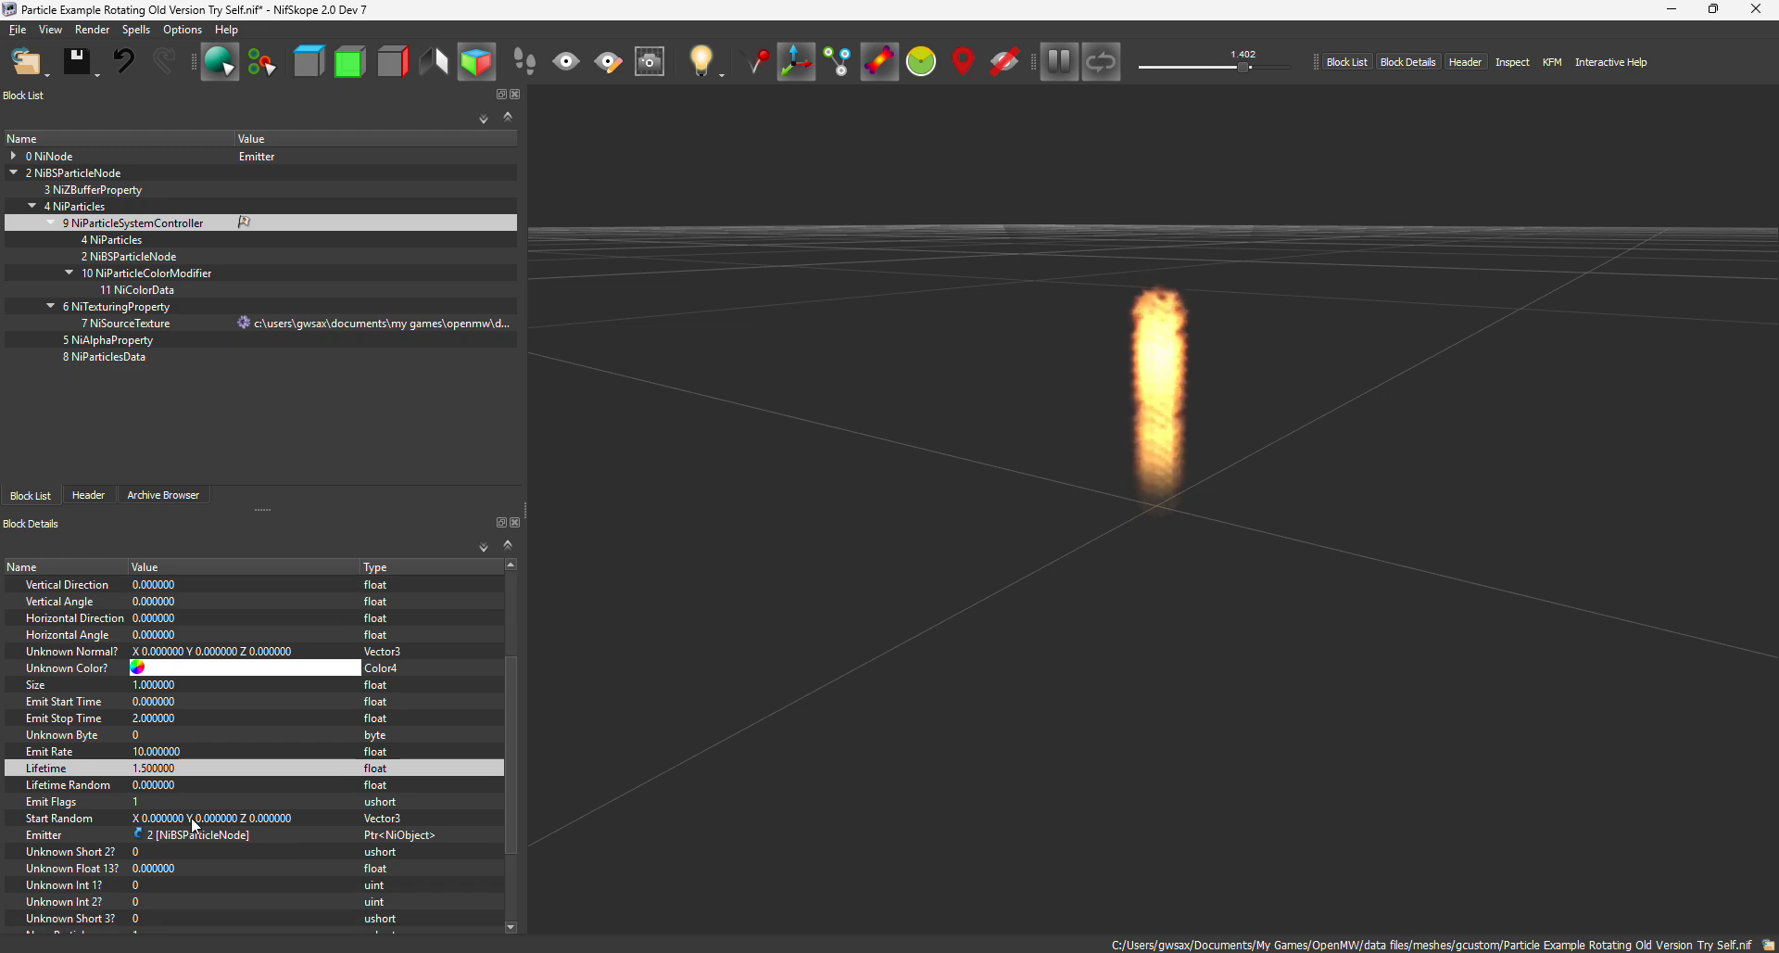
scroll(191, 816, up, 5)
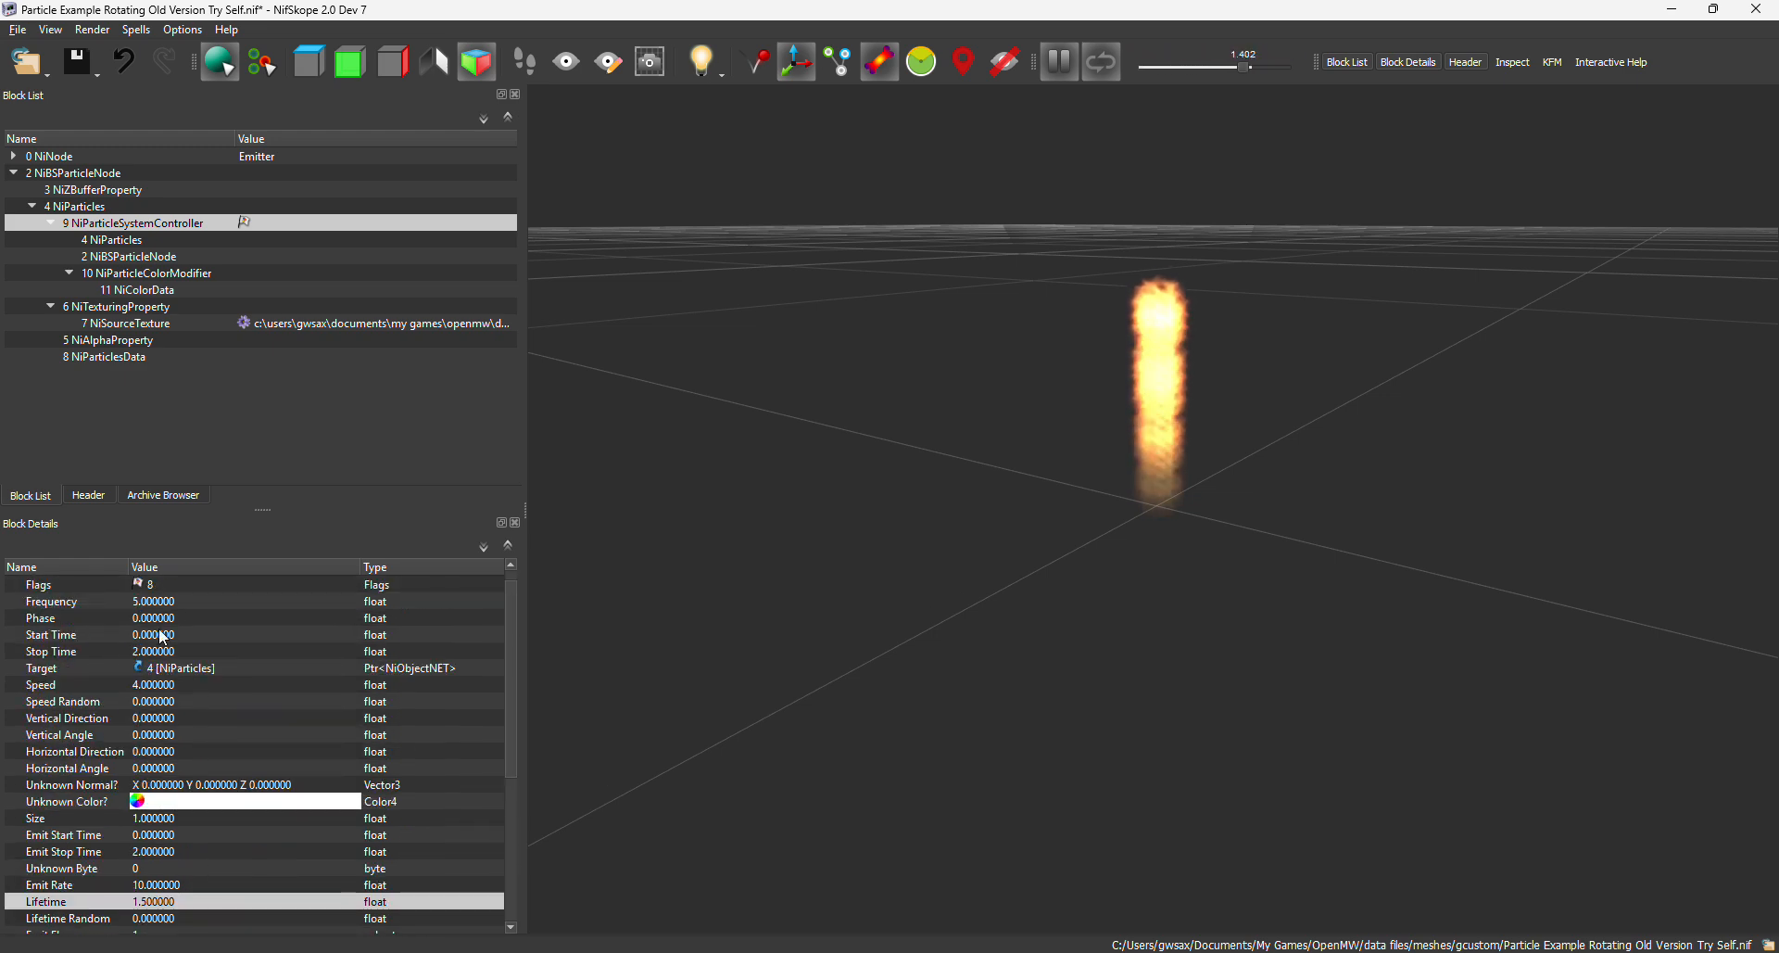
click(127, 275)
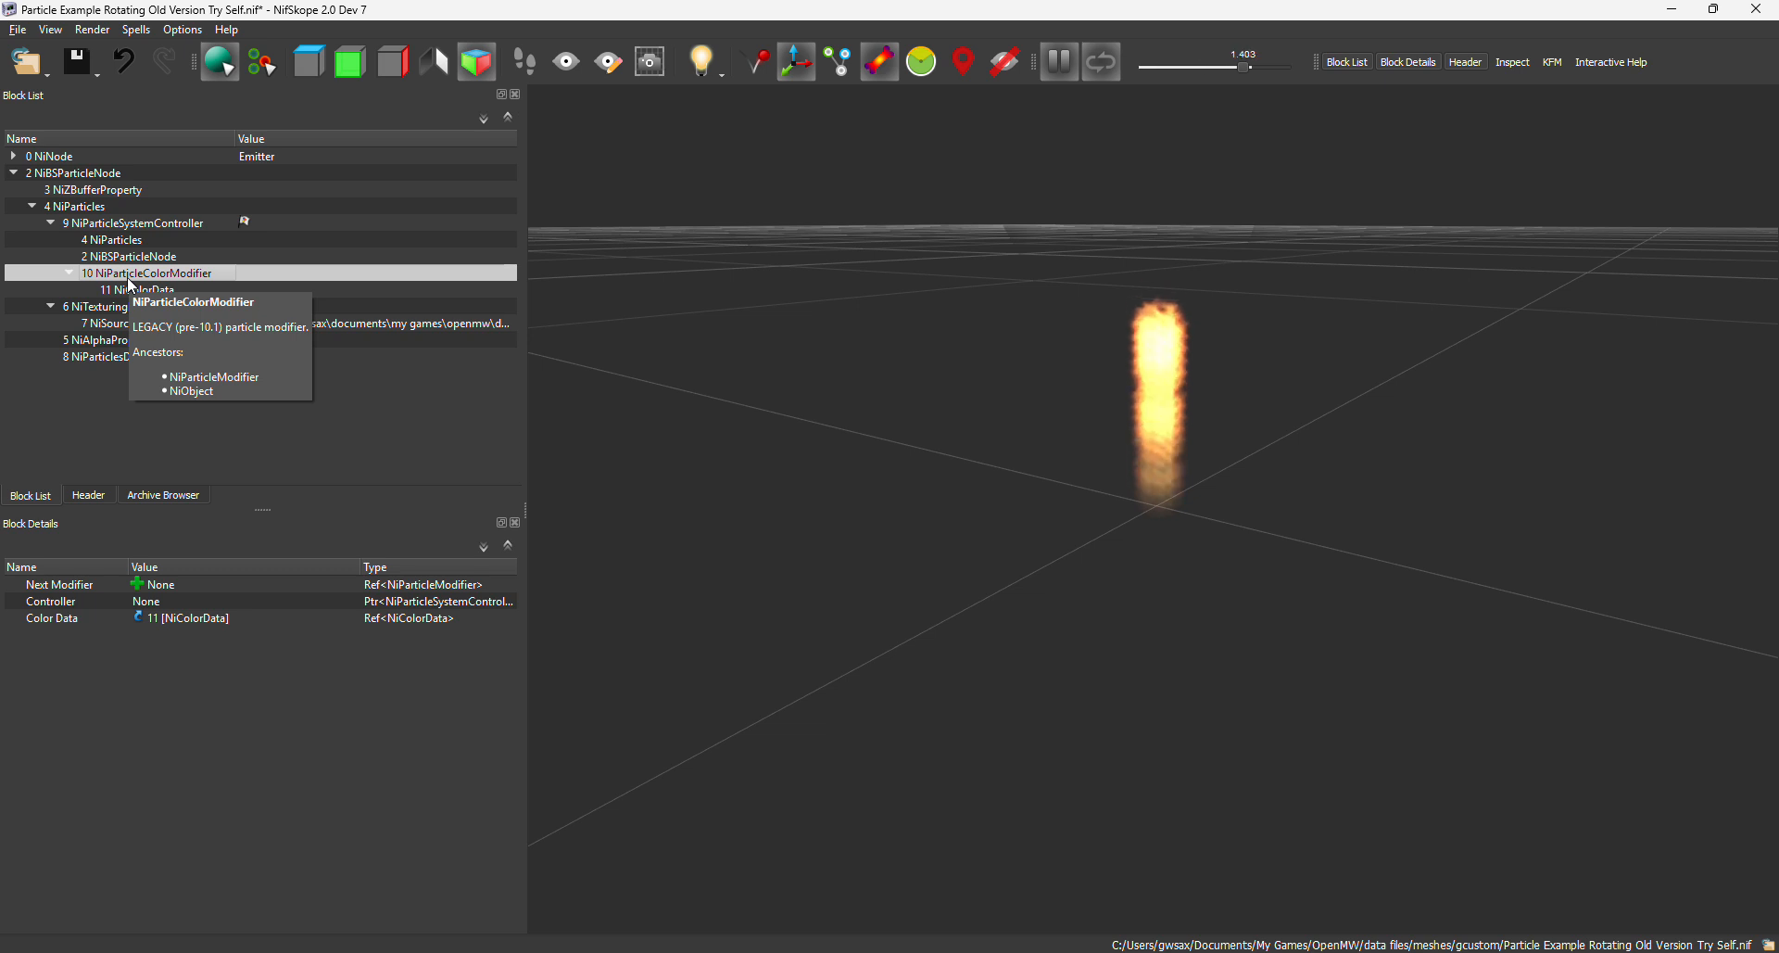
click(124, 290)
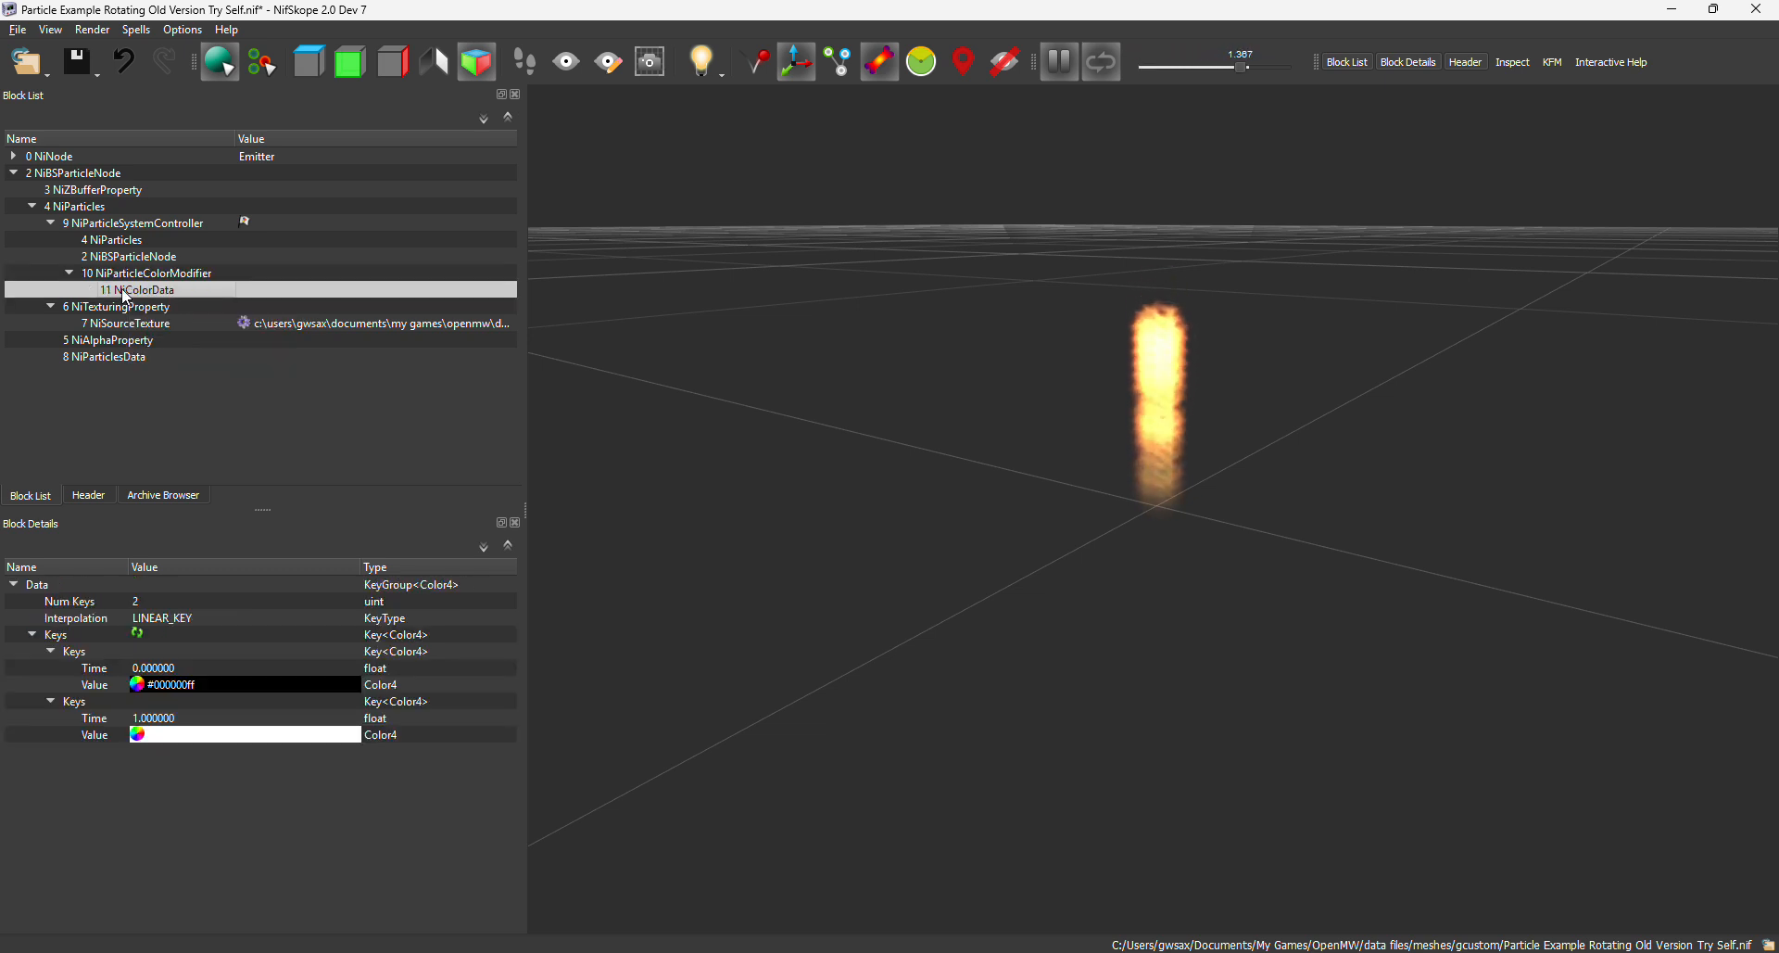
click(144, 600)
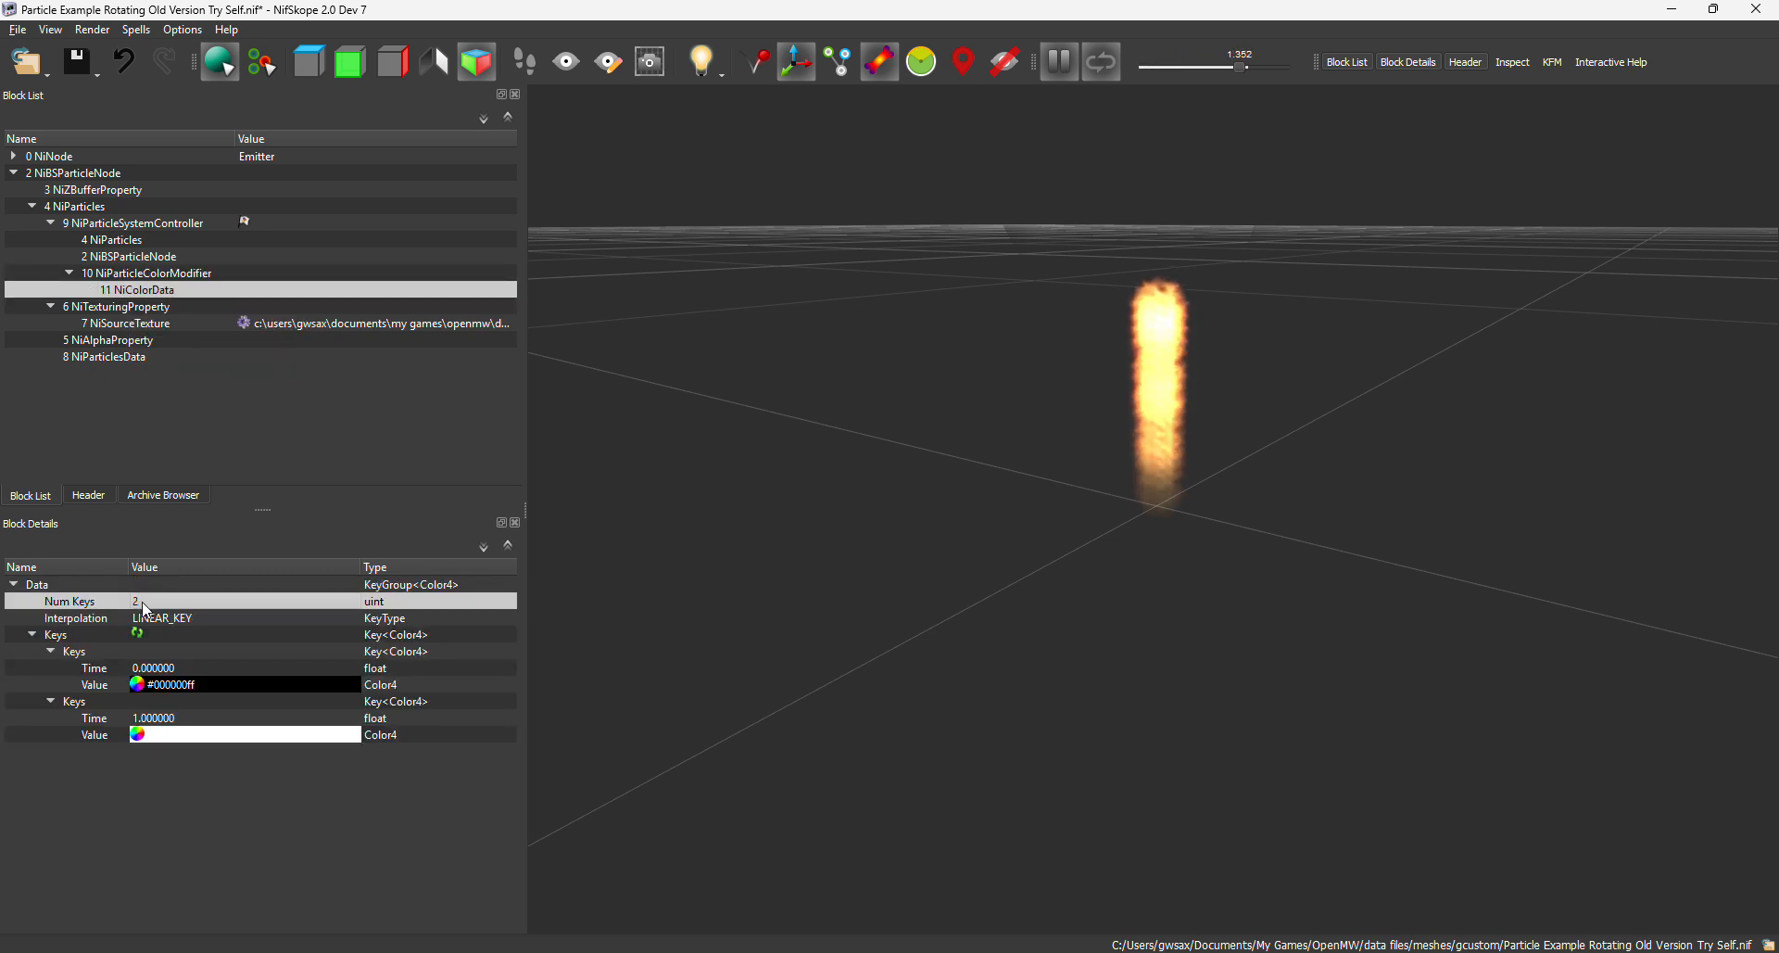
click(144, 600)
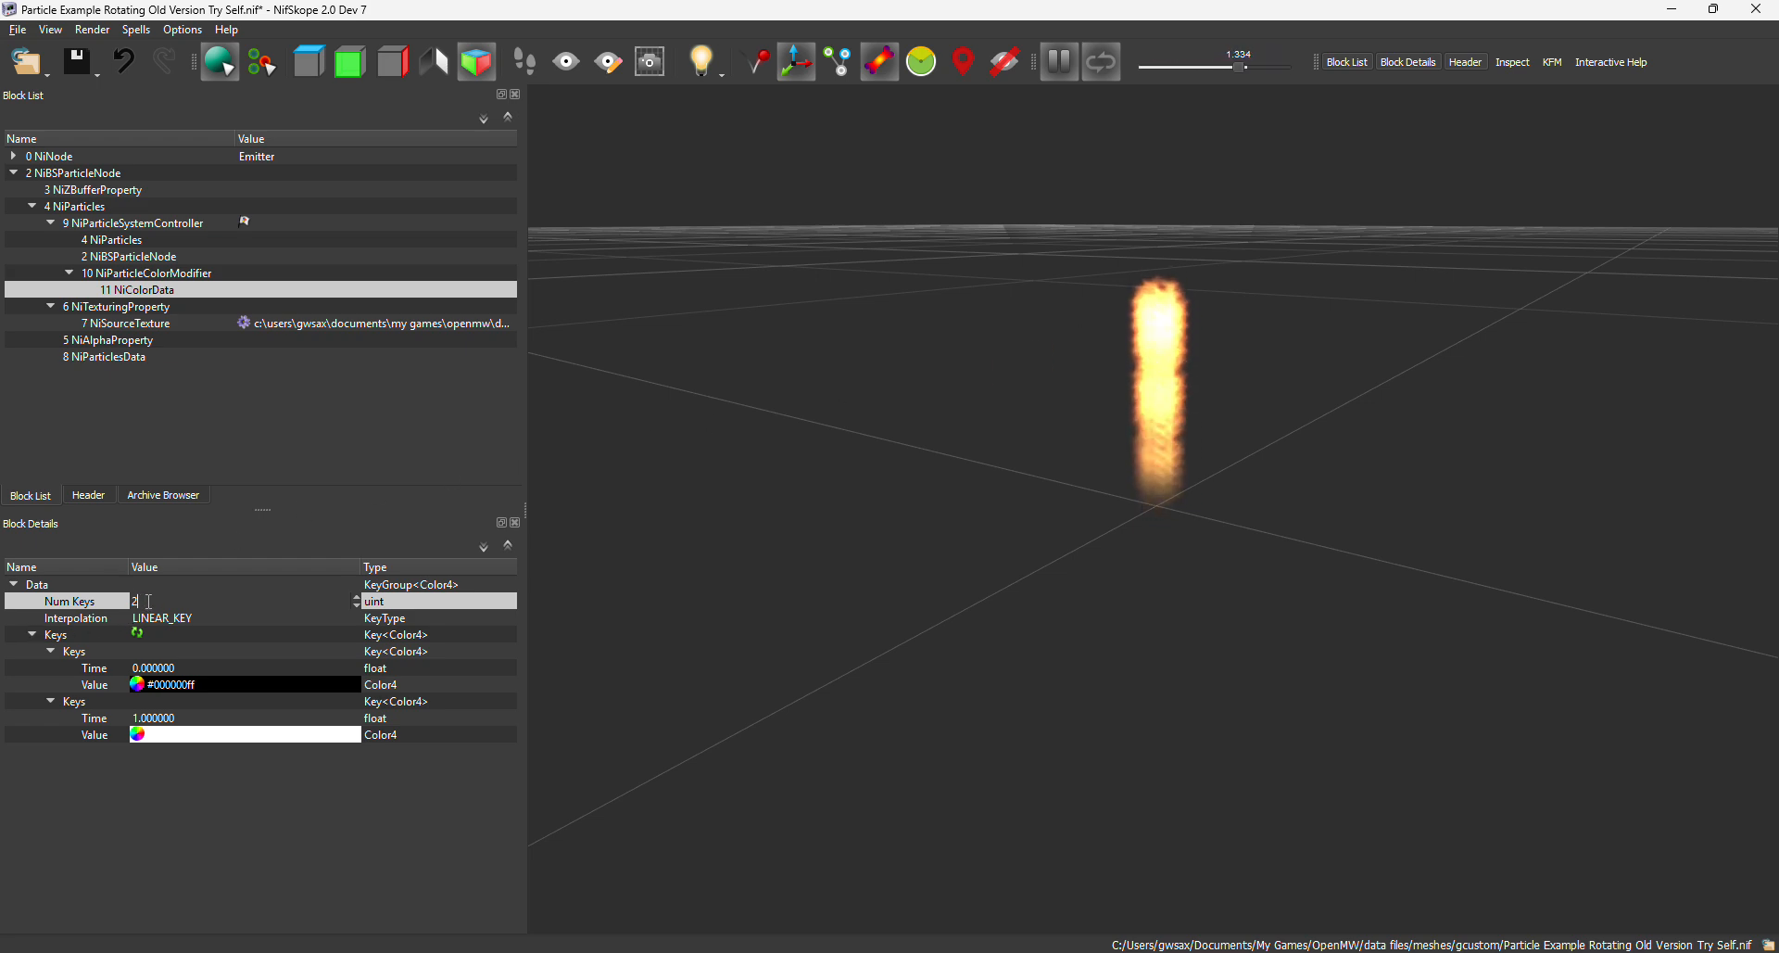
Set Has Vertex Colors to no in the NiParticlesData block
click(107, 359)
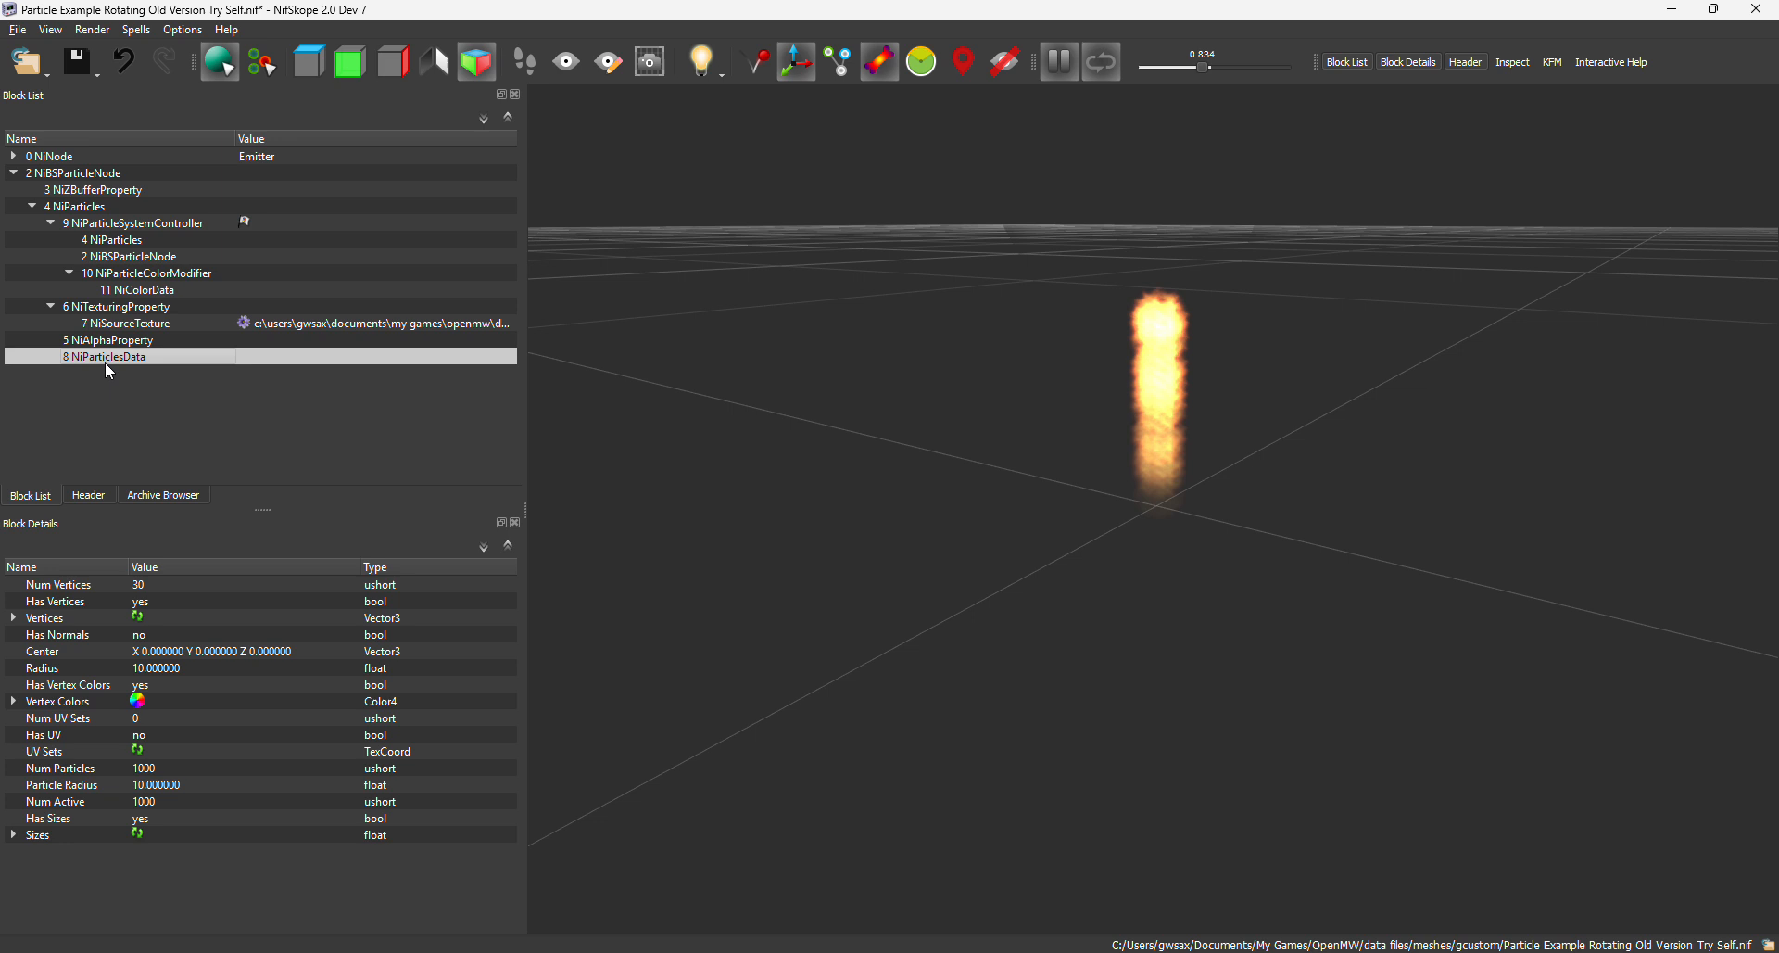
click(144, 685)
double_click(141, 684)
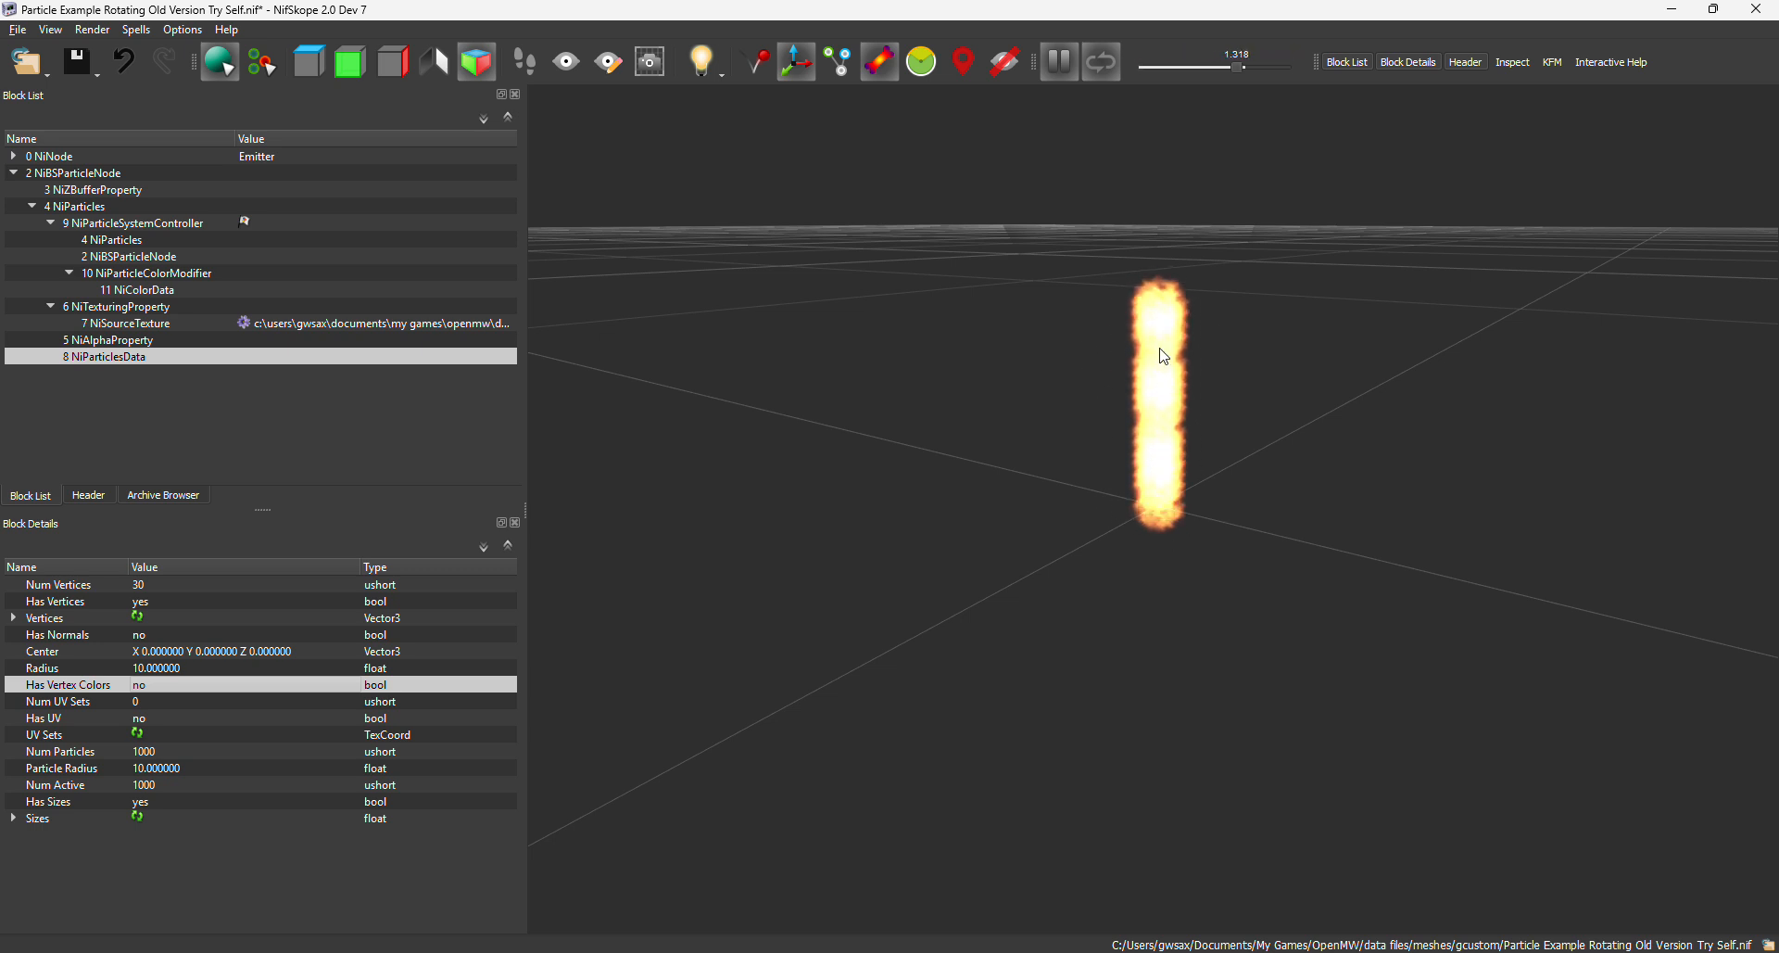
Try #ff3030ff as the Unknown Color? of the NiParticleSystemController and restore it to white, #ffffffff
click(167, 224)
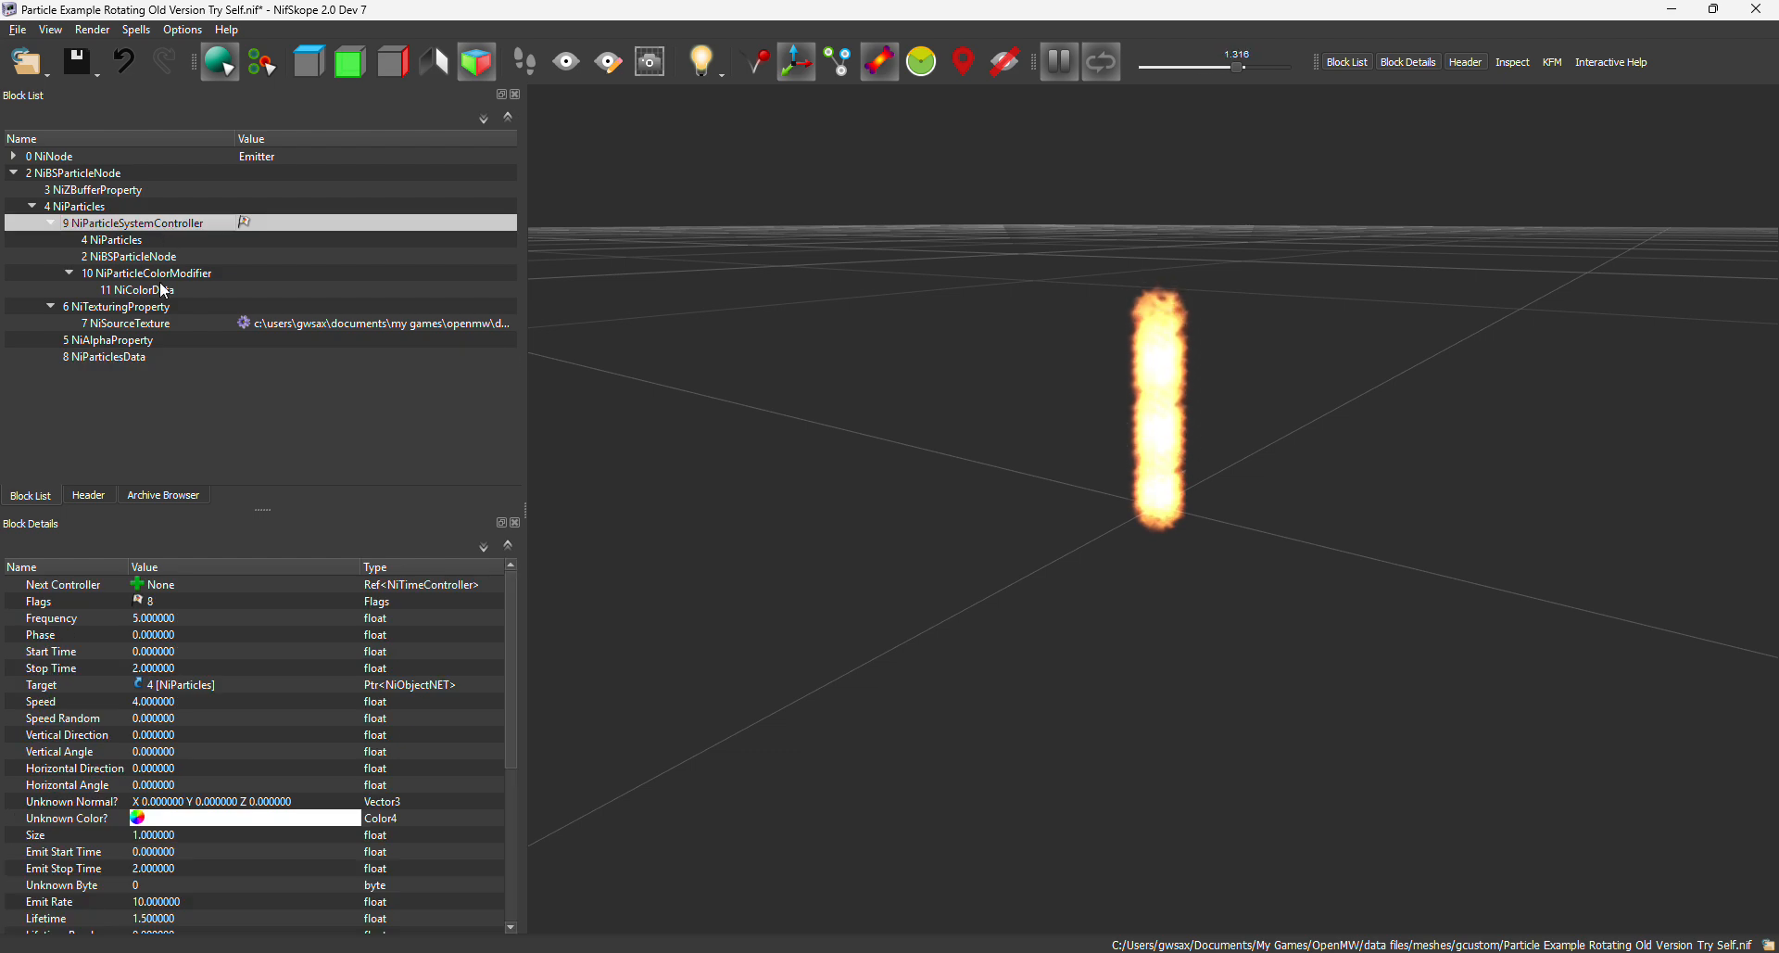
click(185, 817)
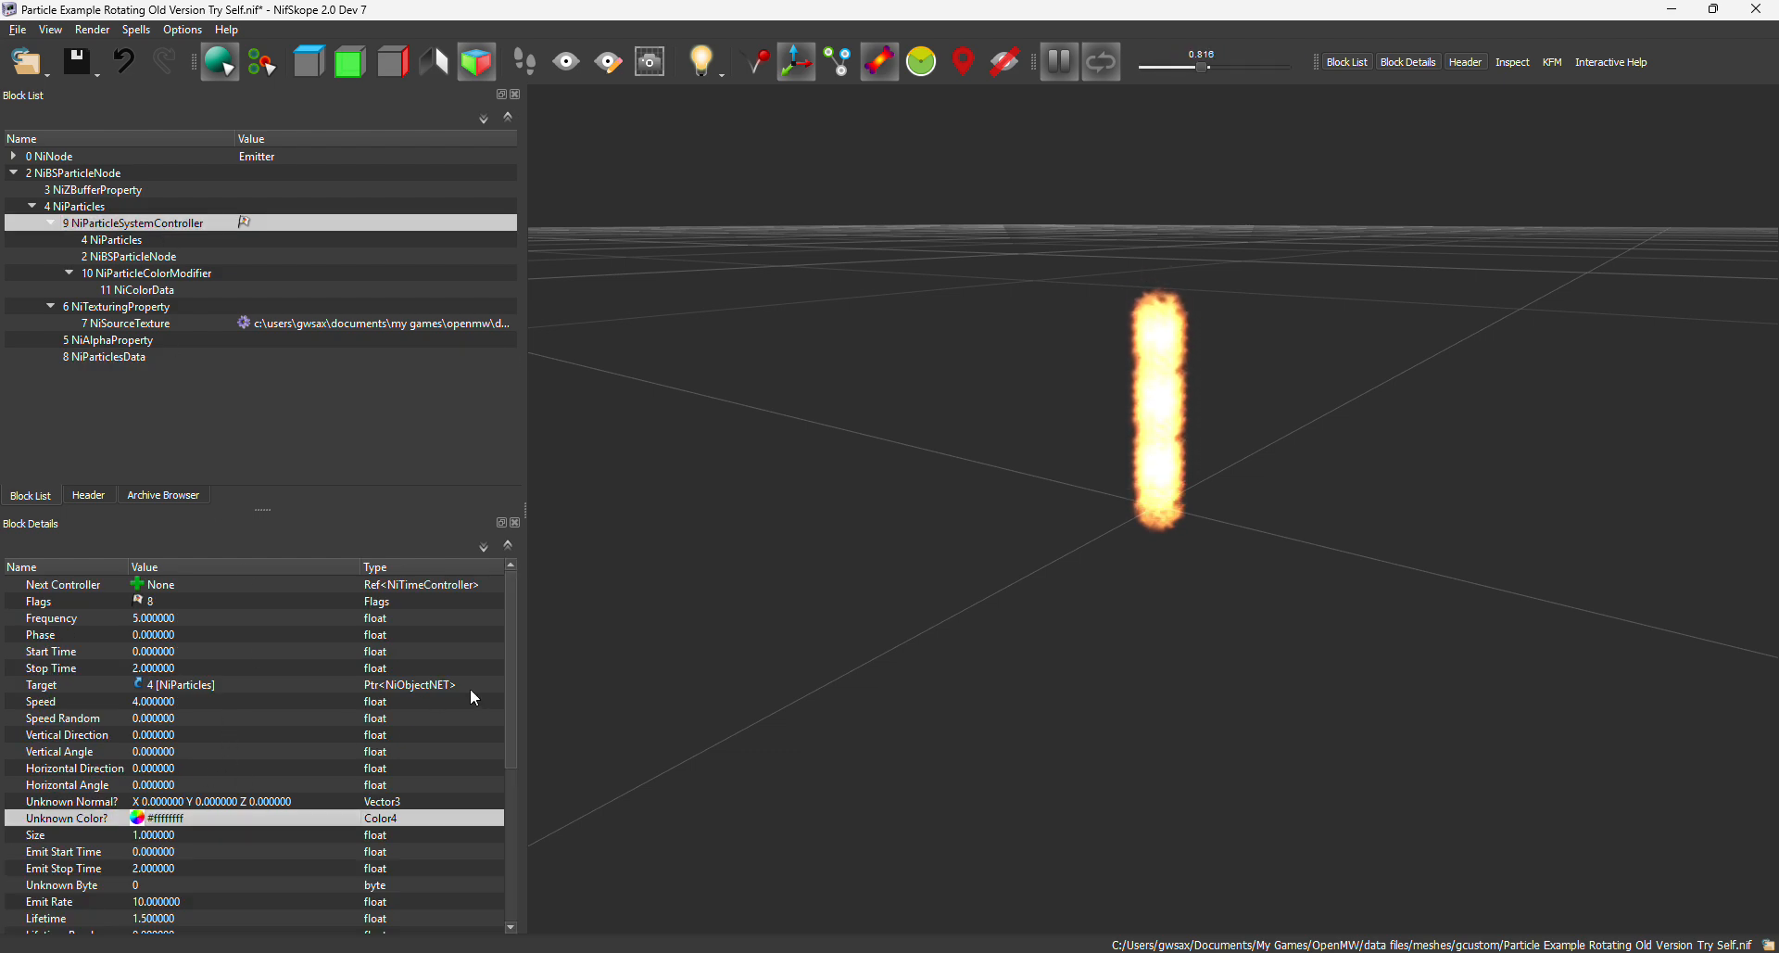
click(136, 818)
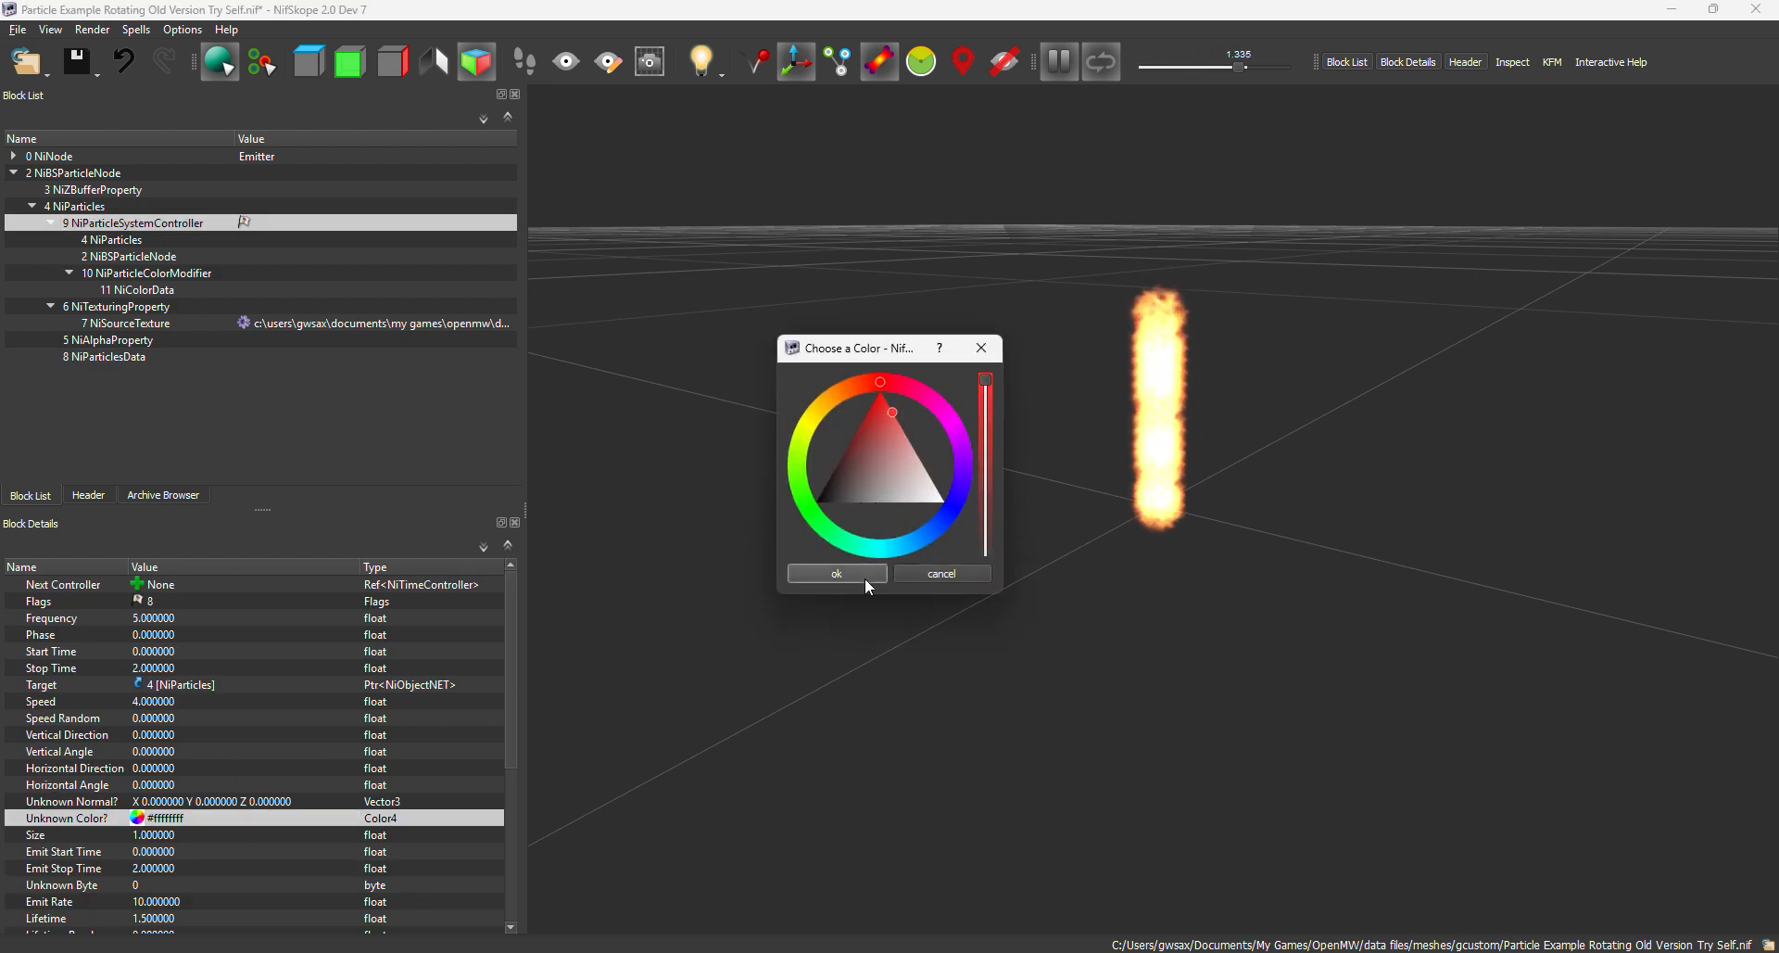
click(866, 580)
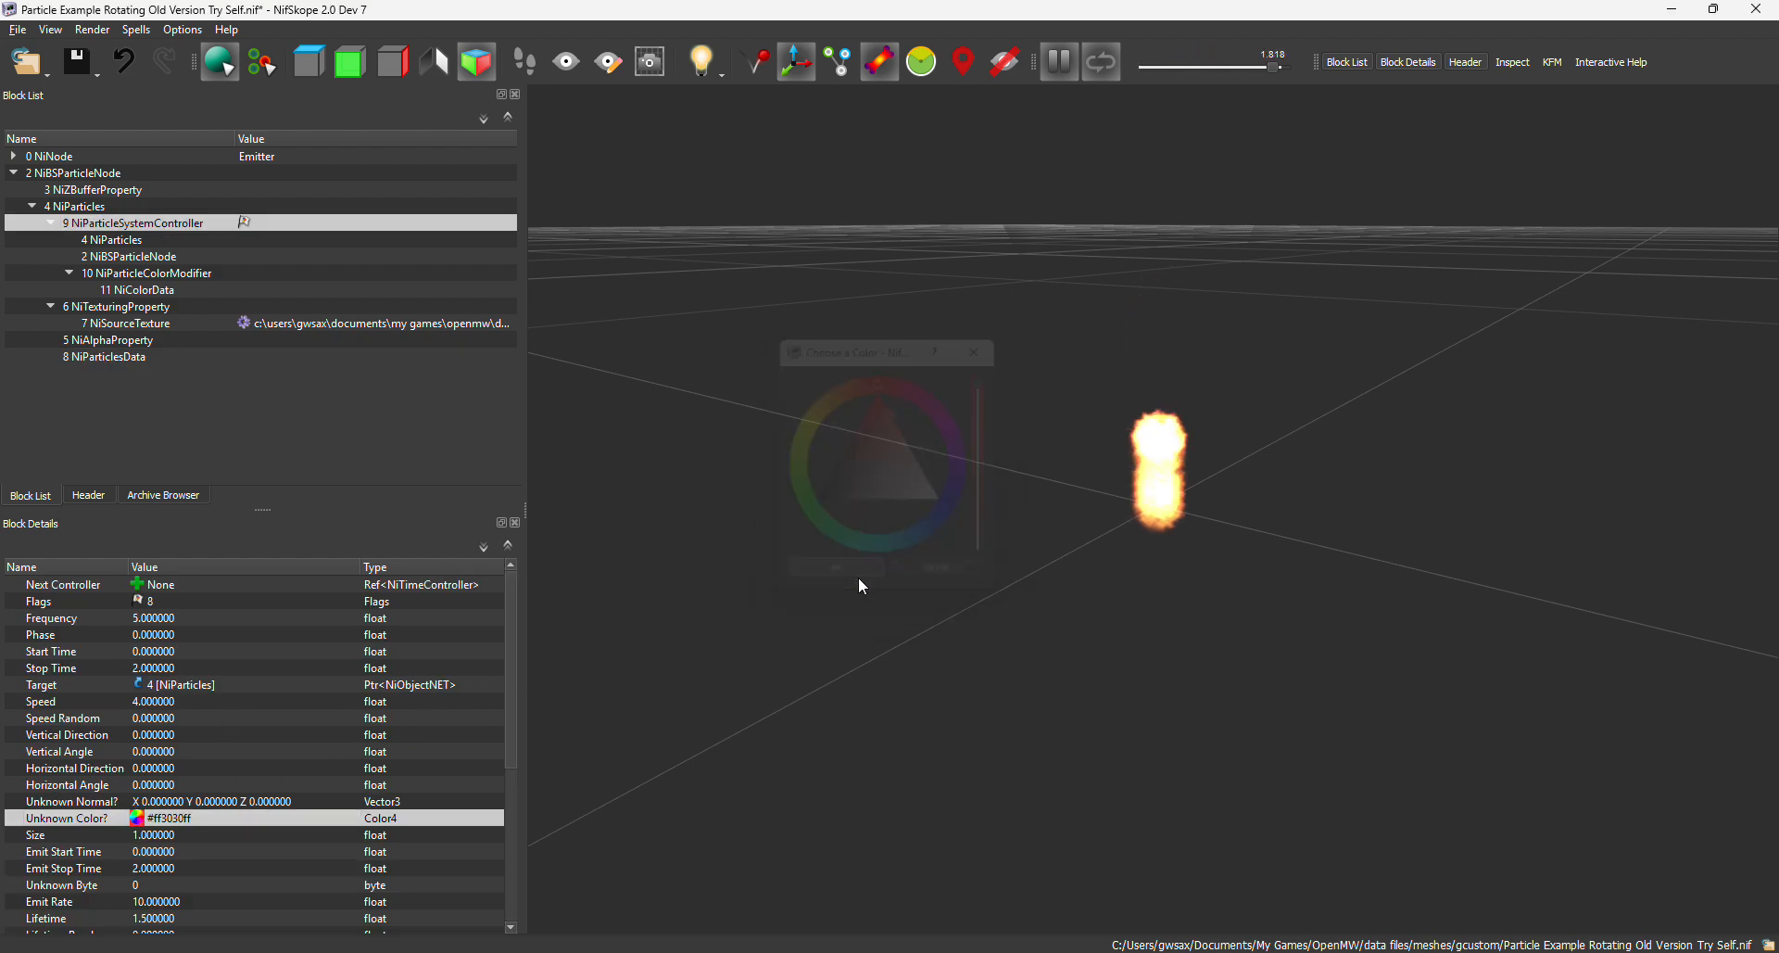
click(151, 820)
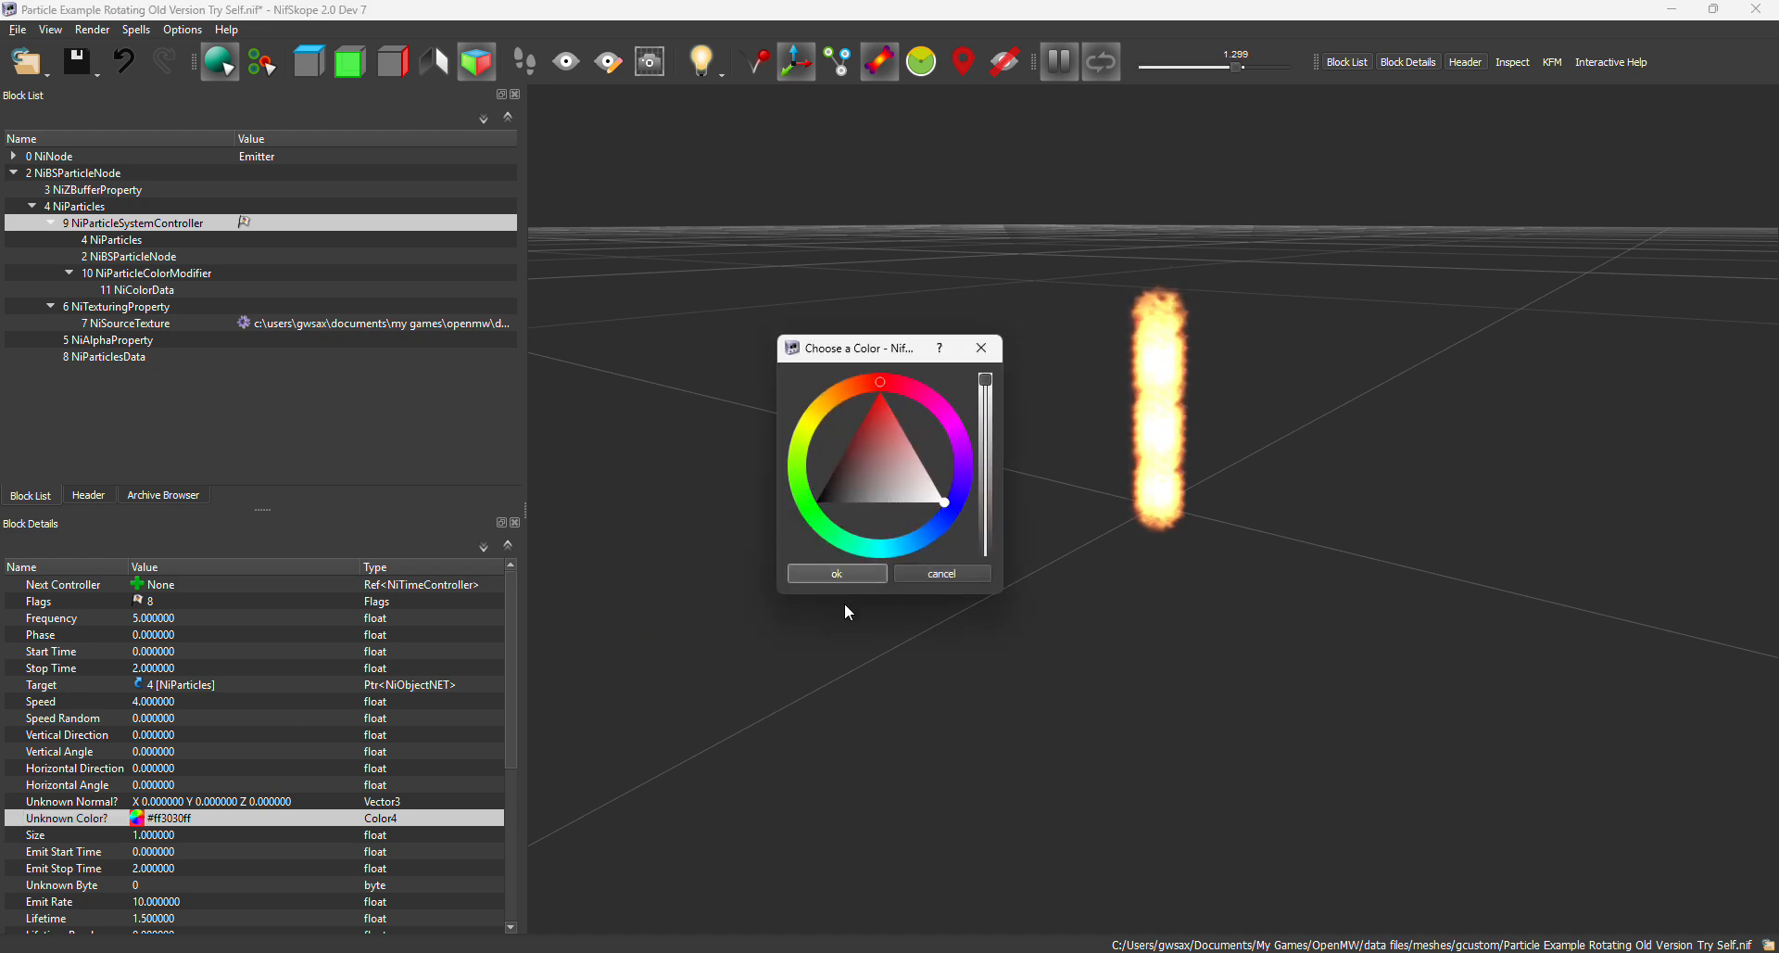
click(847, 576)
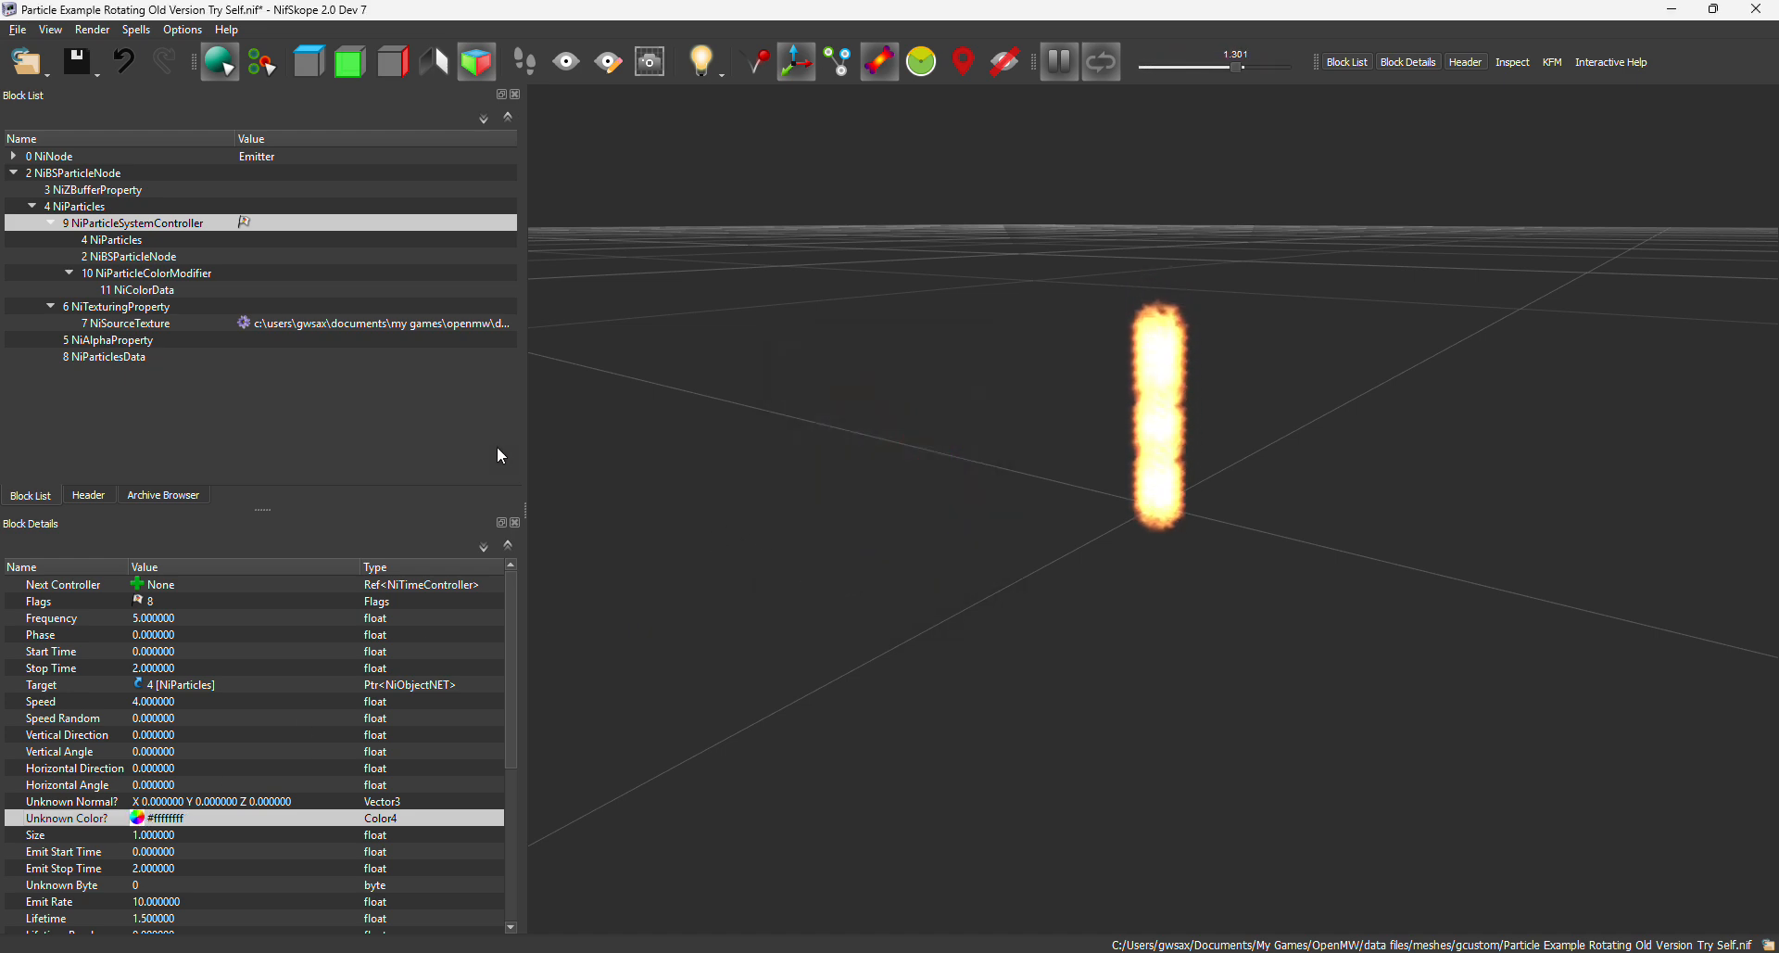
Set Has Vertex Colors back to yes in the NiParticlesData block
click(123, 341)
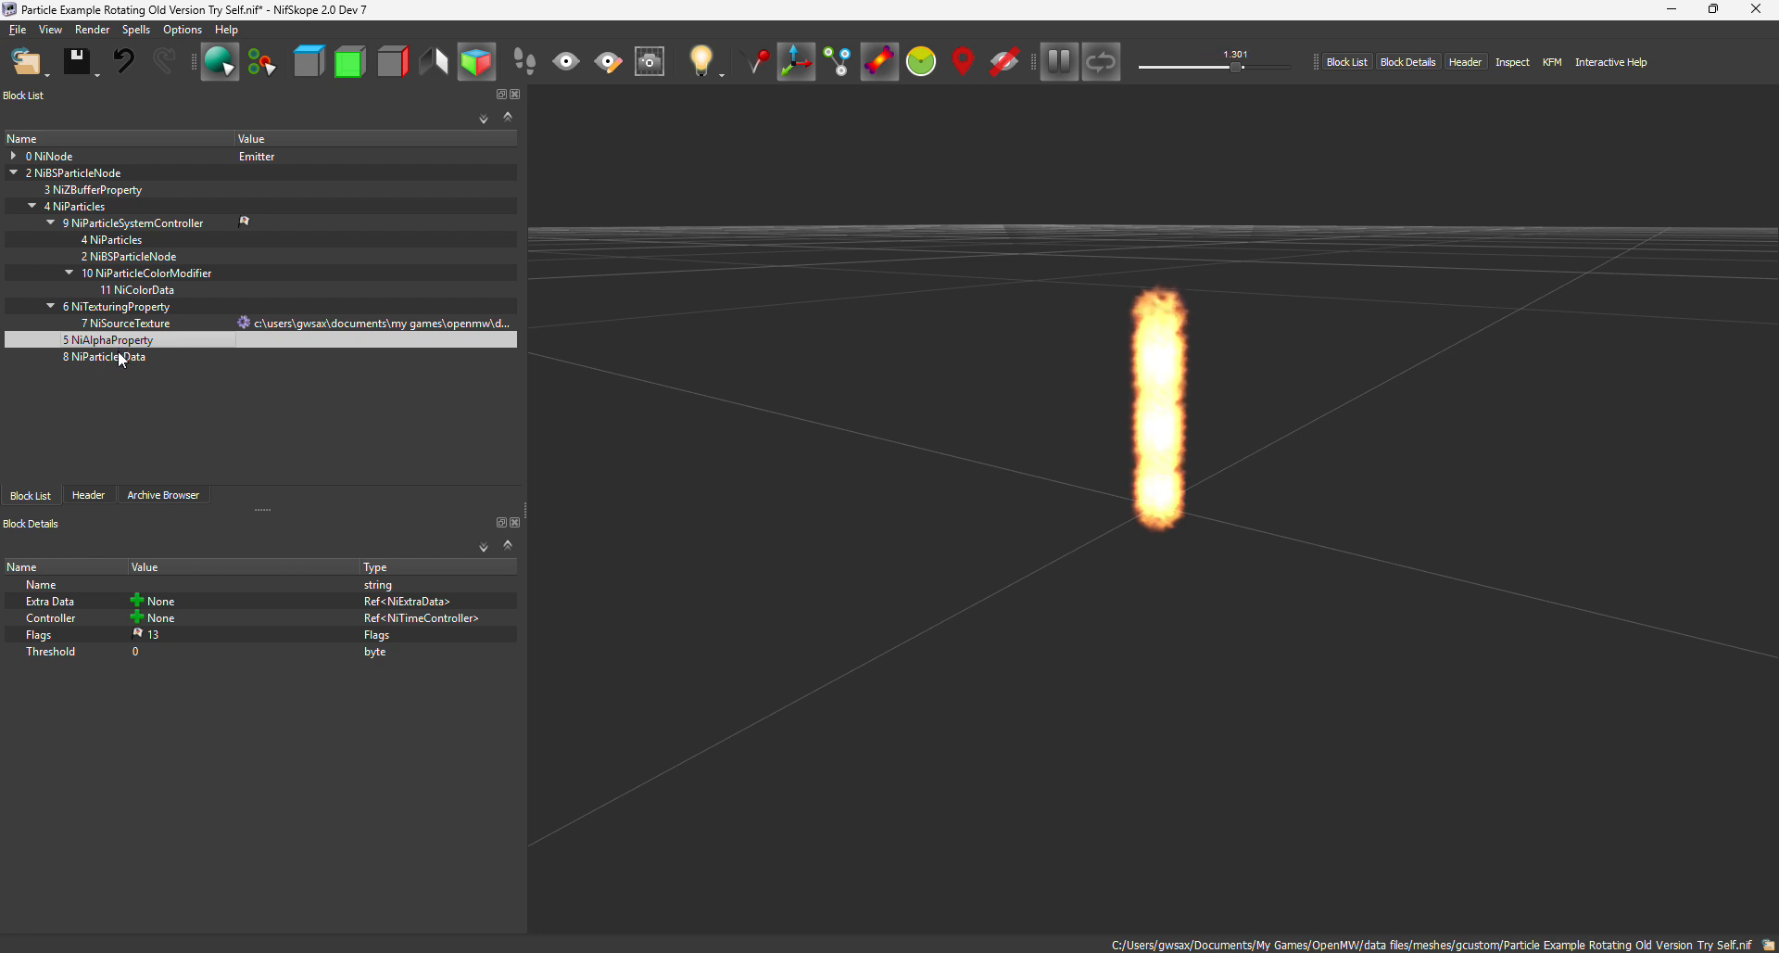
click(119, 358)
click(145, 635)
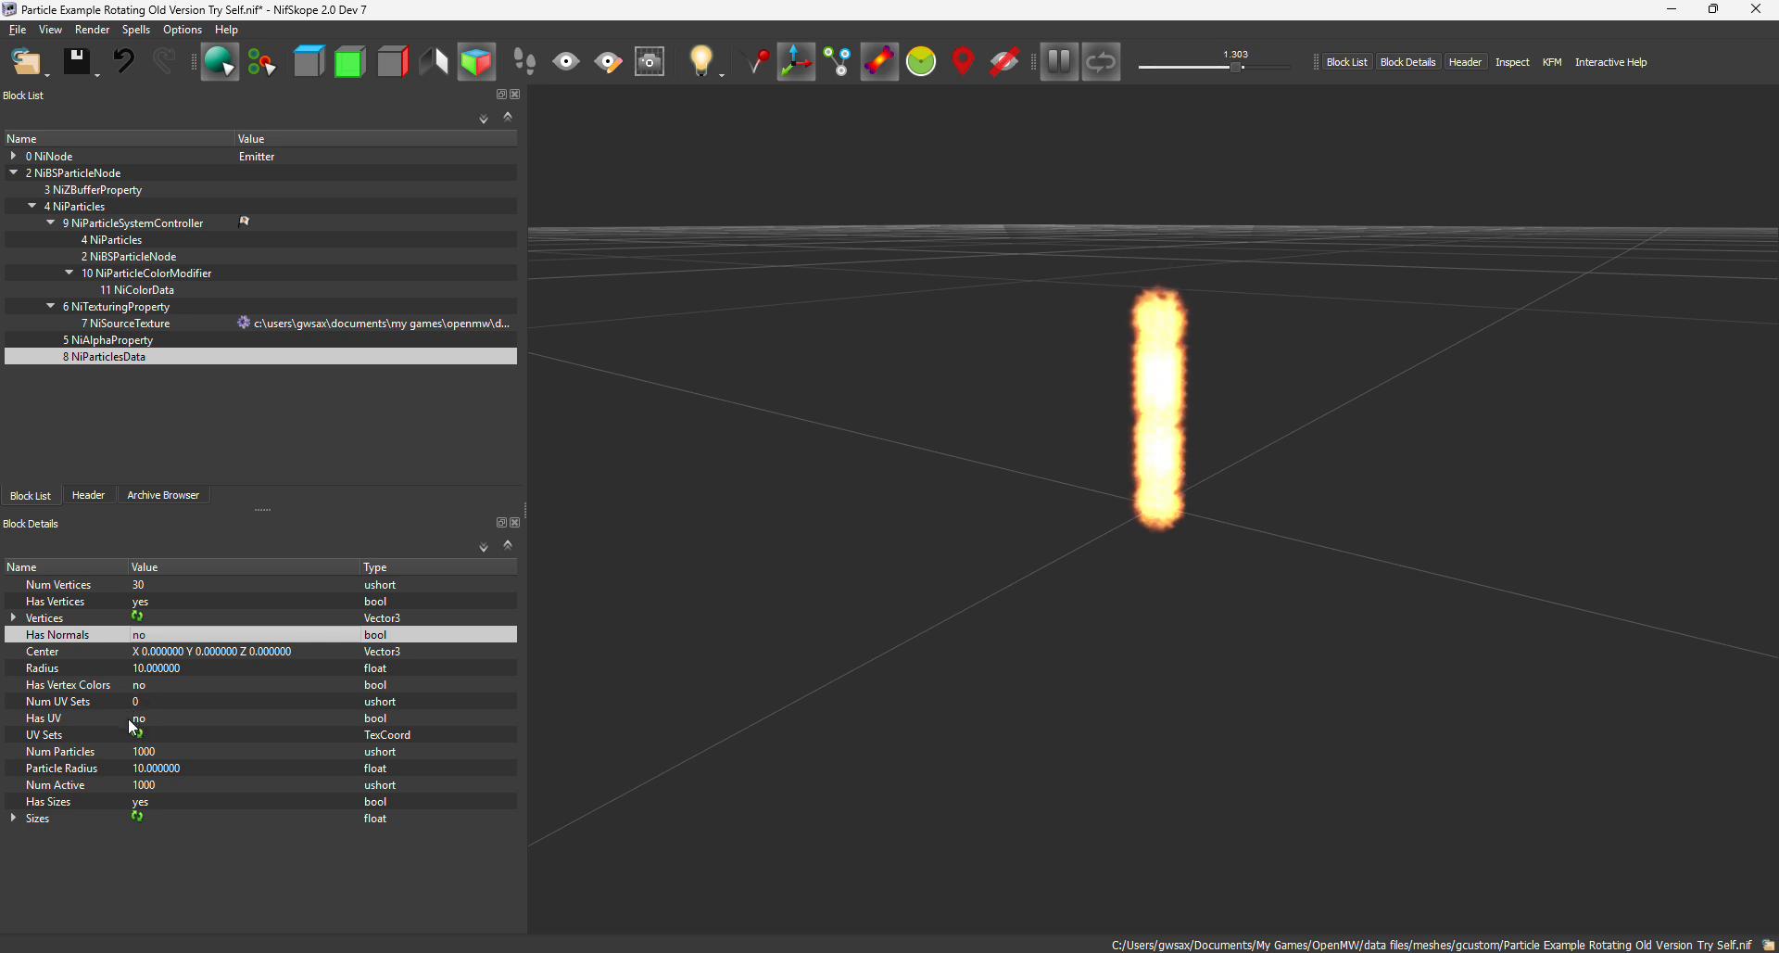
double_click(139, 685)
click(144, 702)
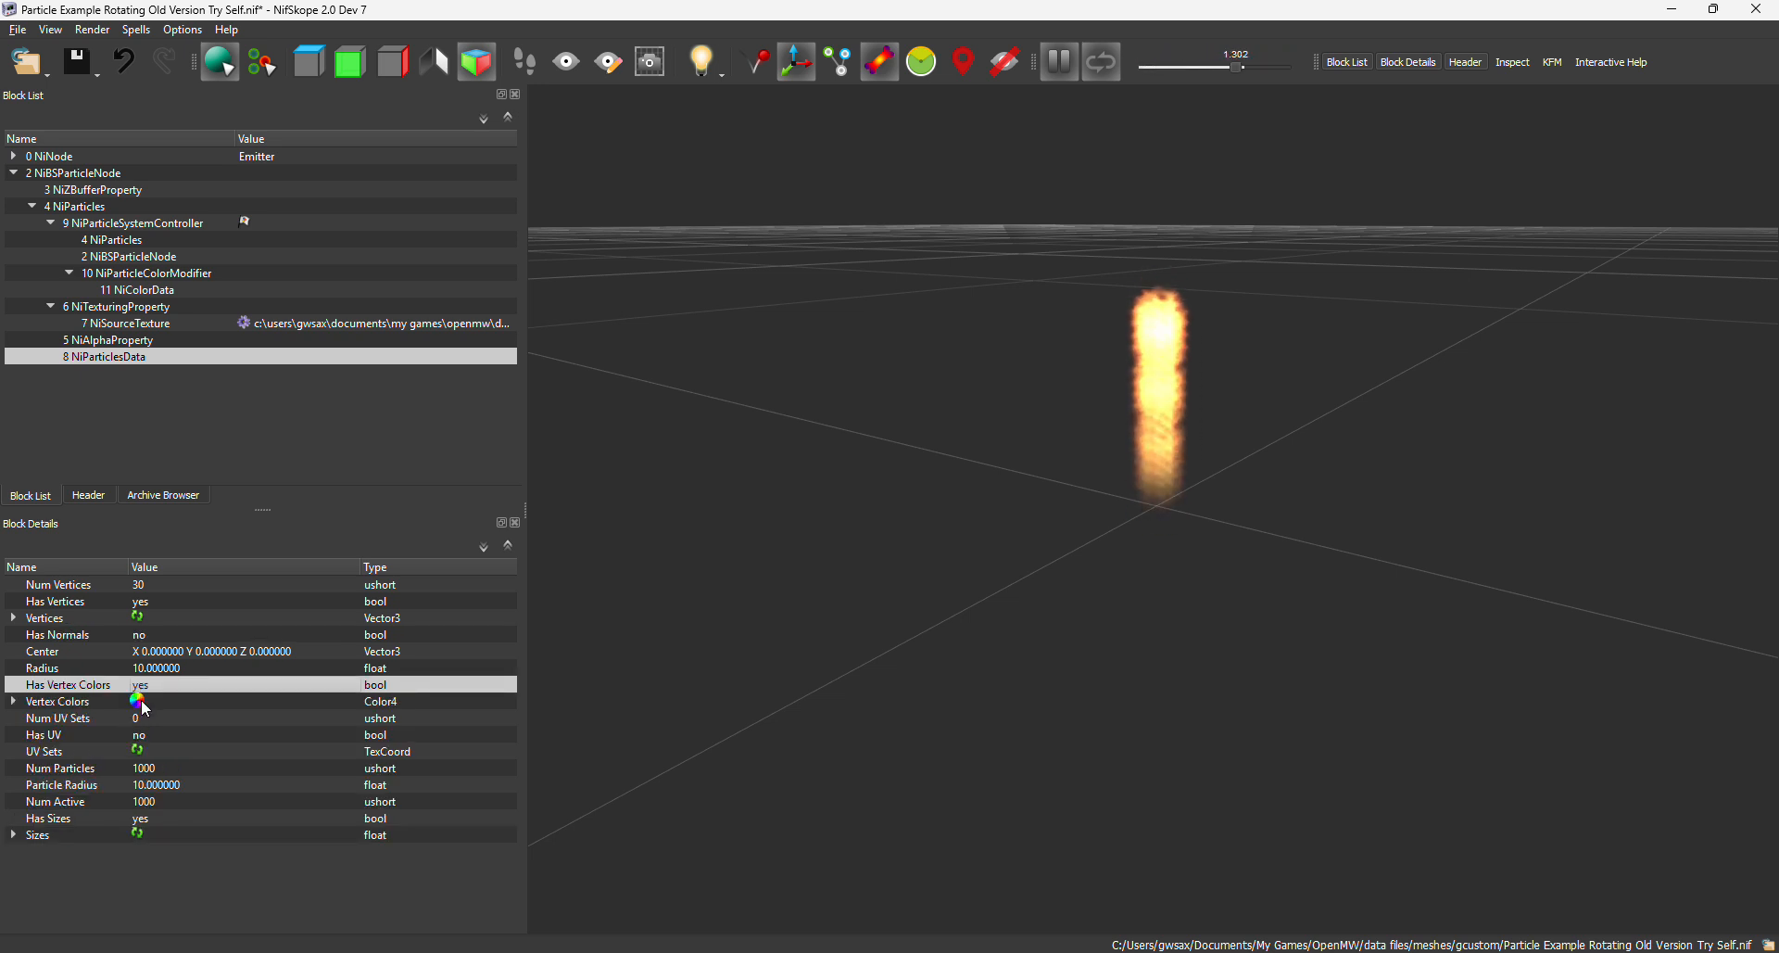
Update the Vertex Colors array in the NiParticlesData block and save the file
right_click(86, 697)
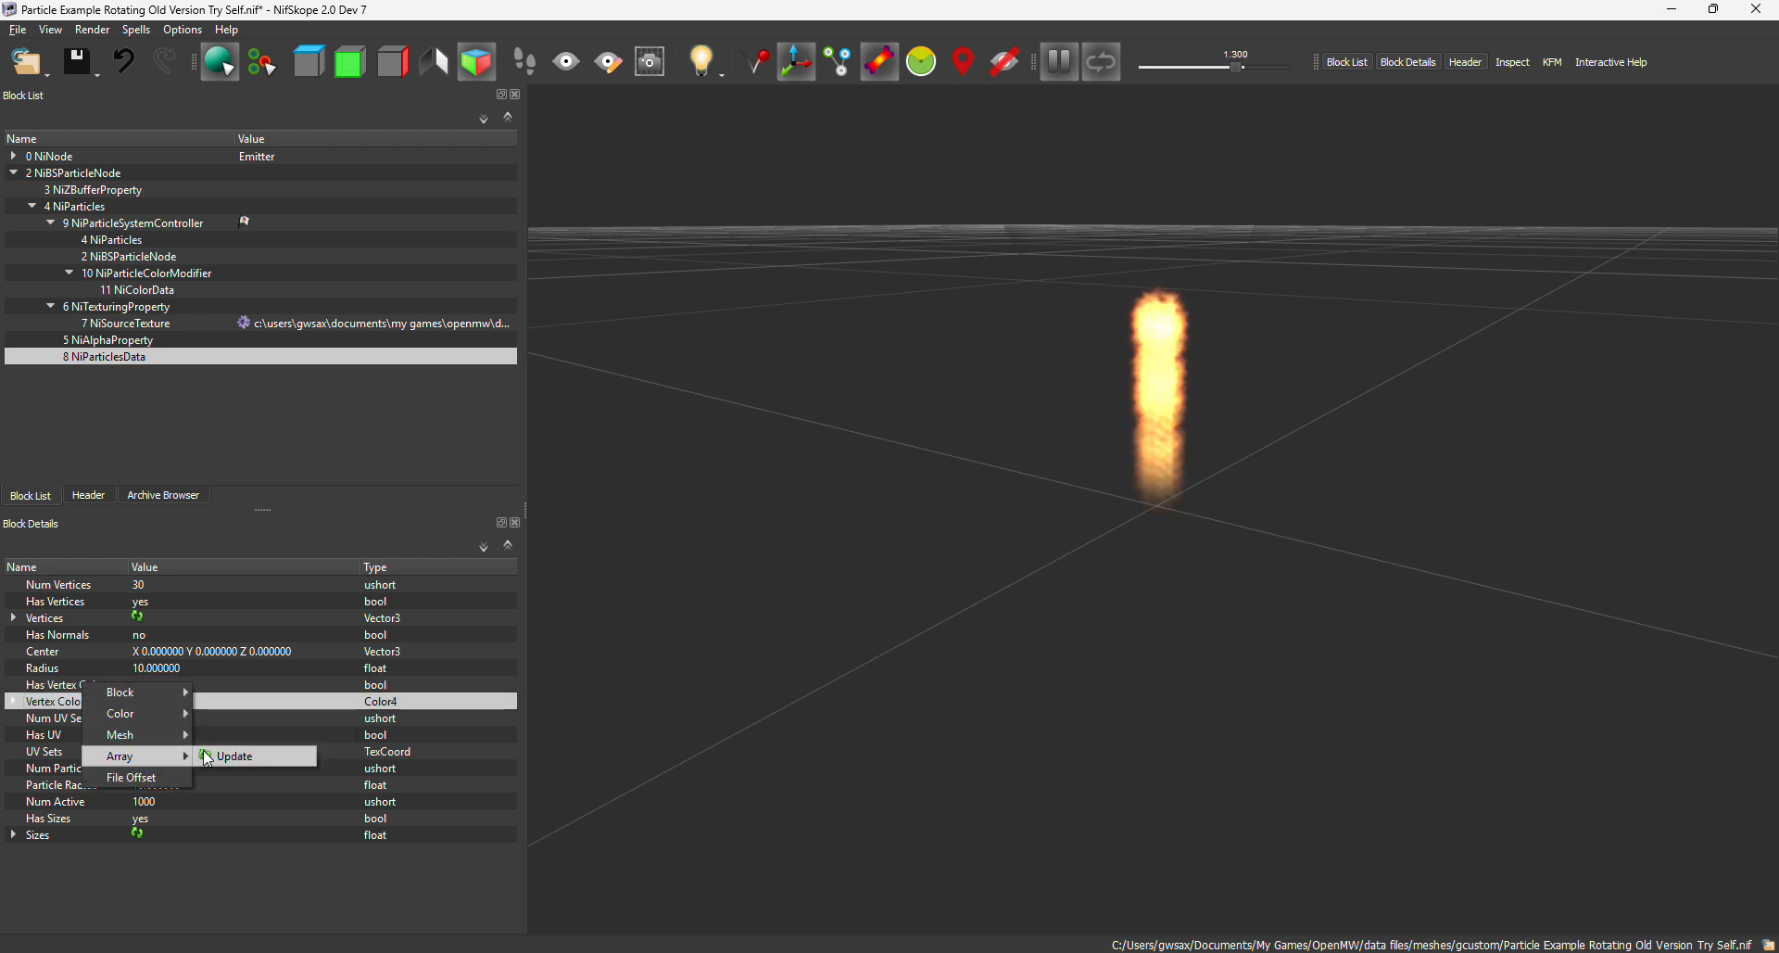
click(215, 737)
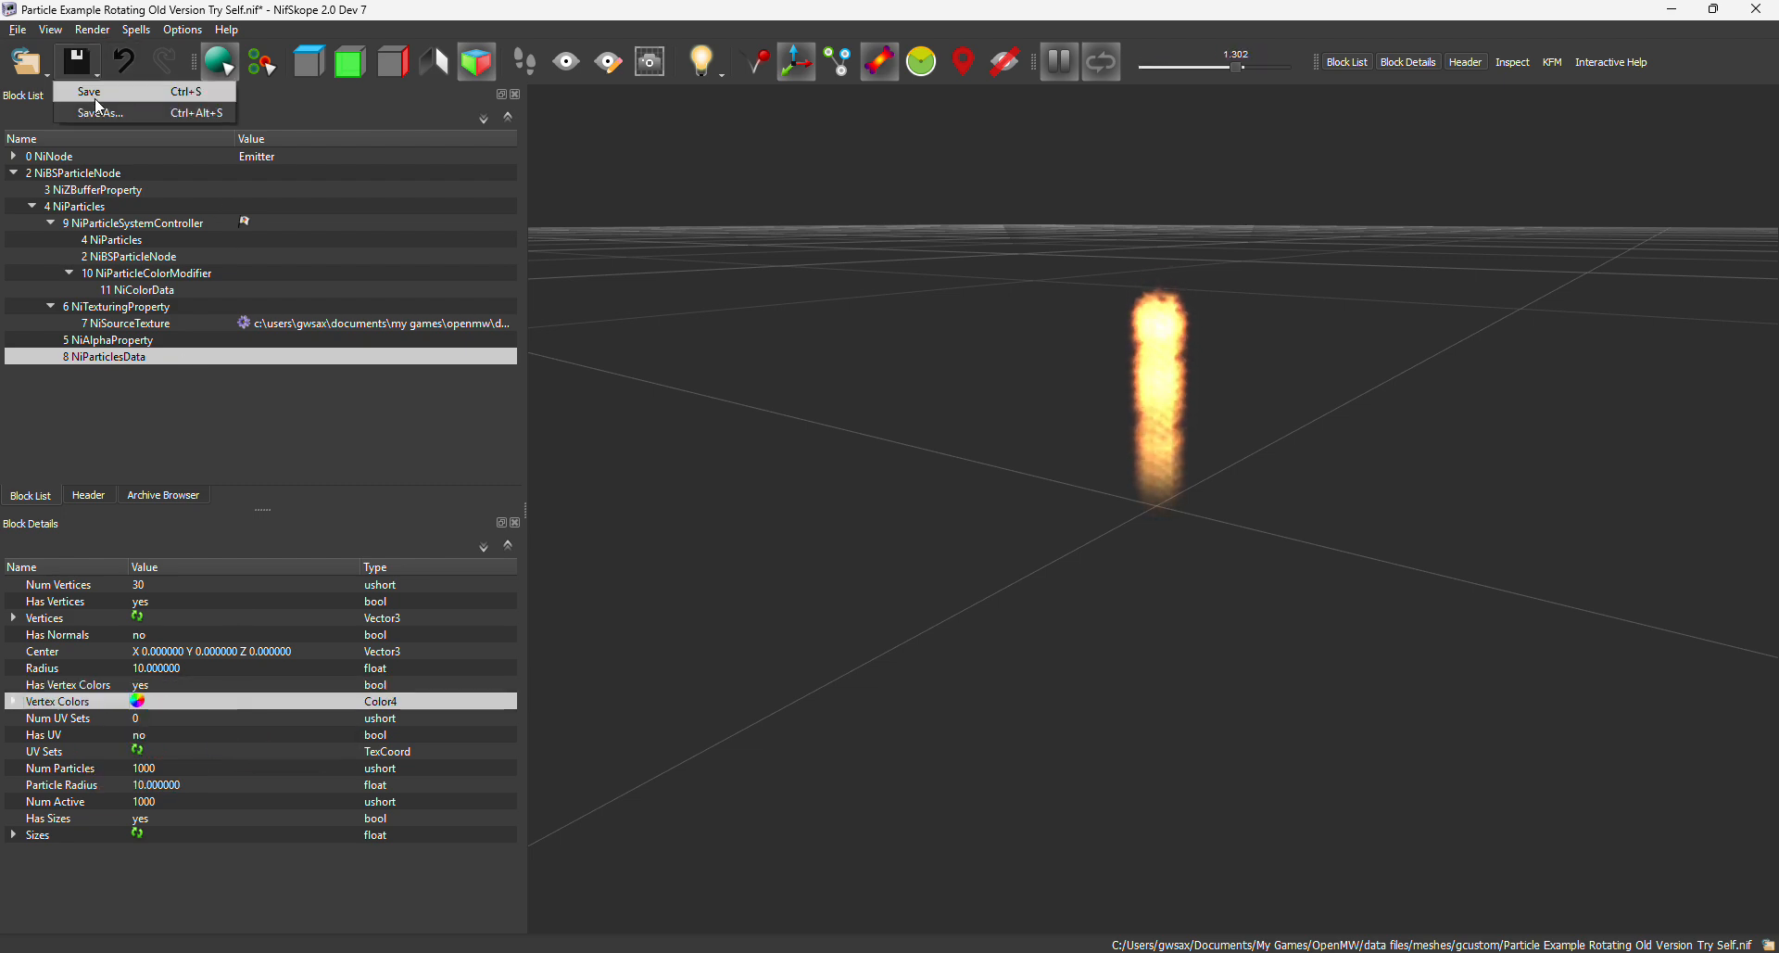
Search the textures folder for "light" and assign vfx_lightningrod05 to the NiSourceTexture
click(244, 323)
scroll(254, 346, down, 5)
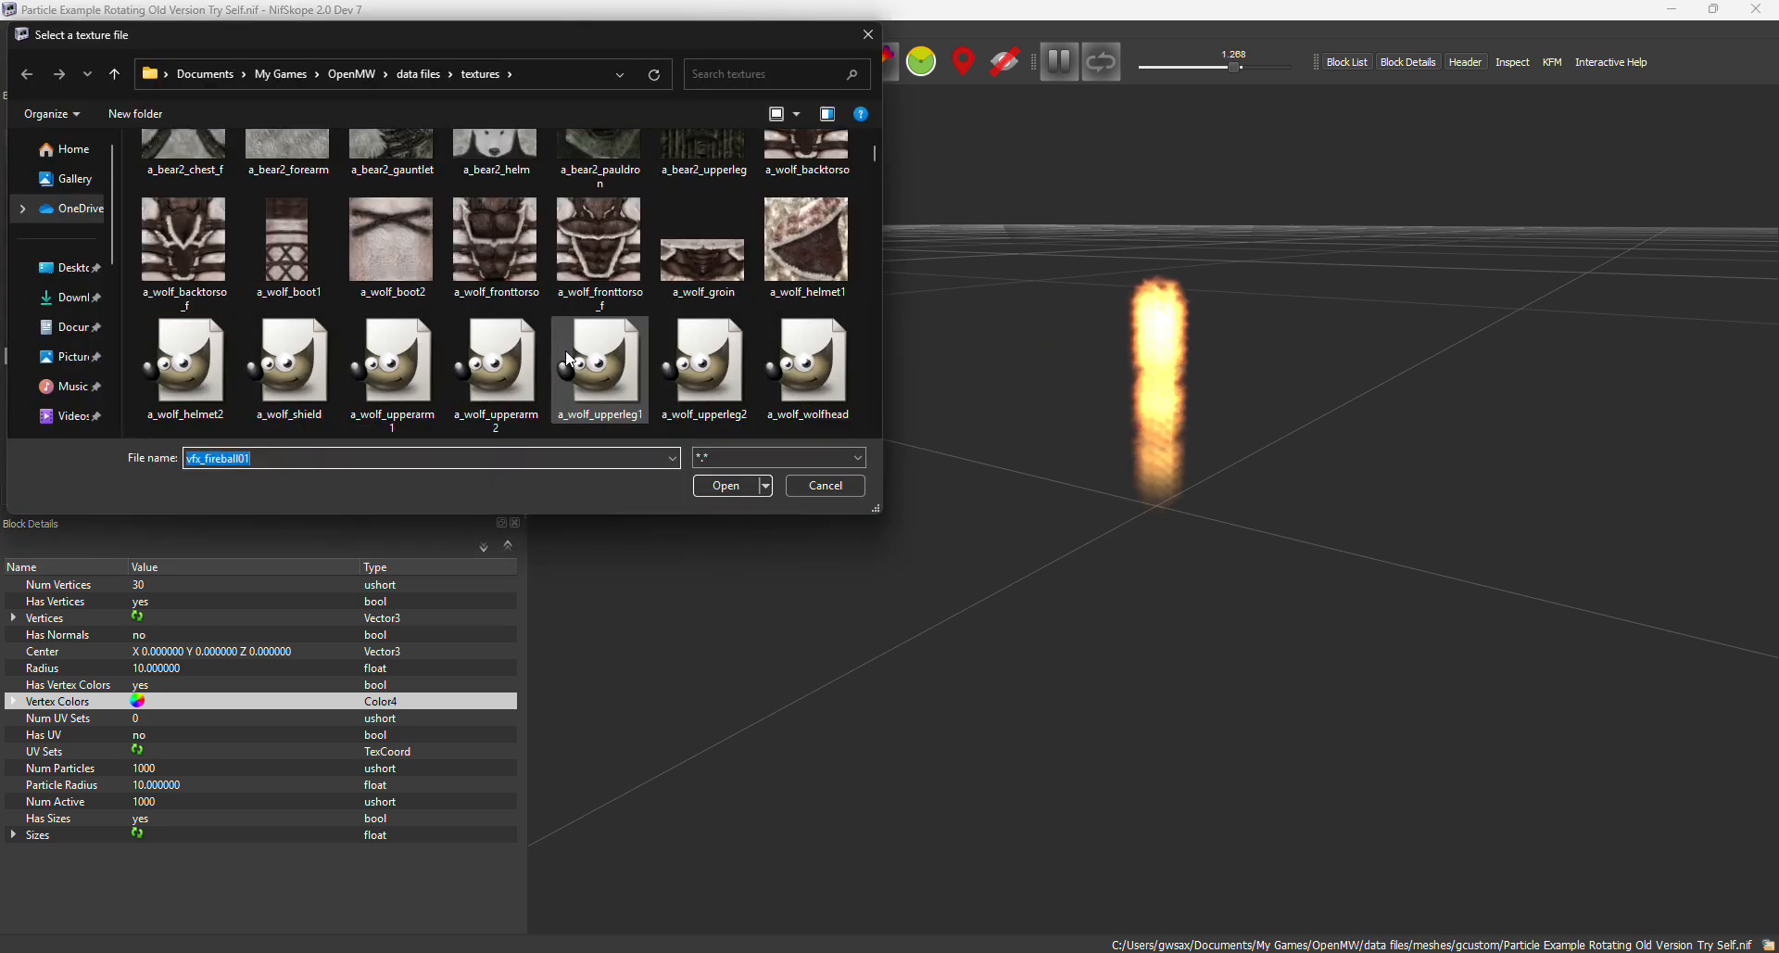
scroll(426, 408, up, 4)
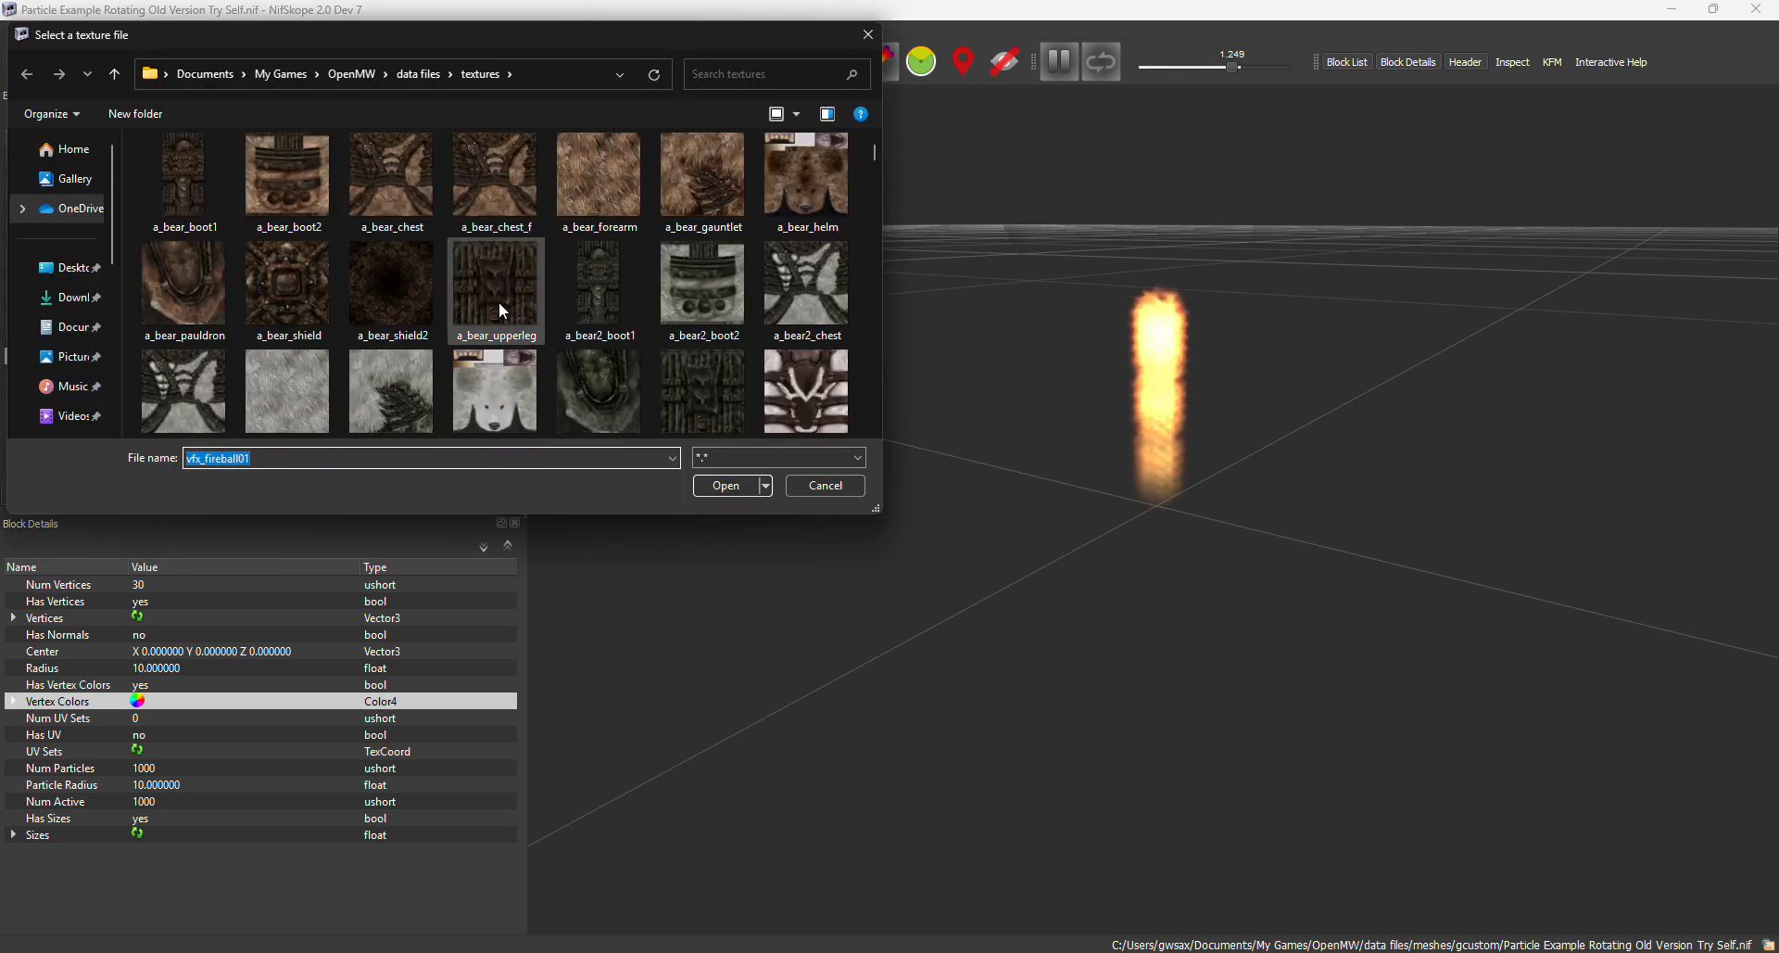
click(721, 78)
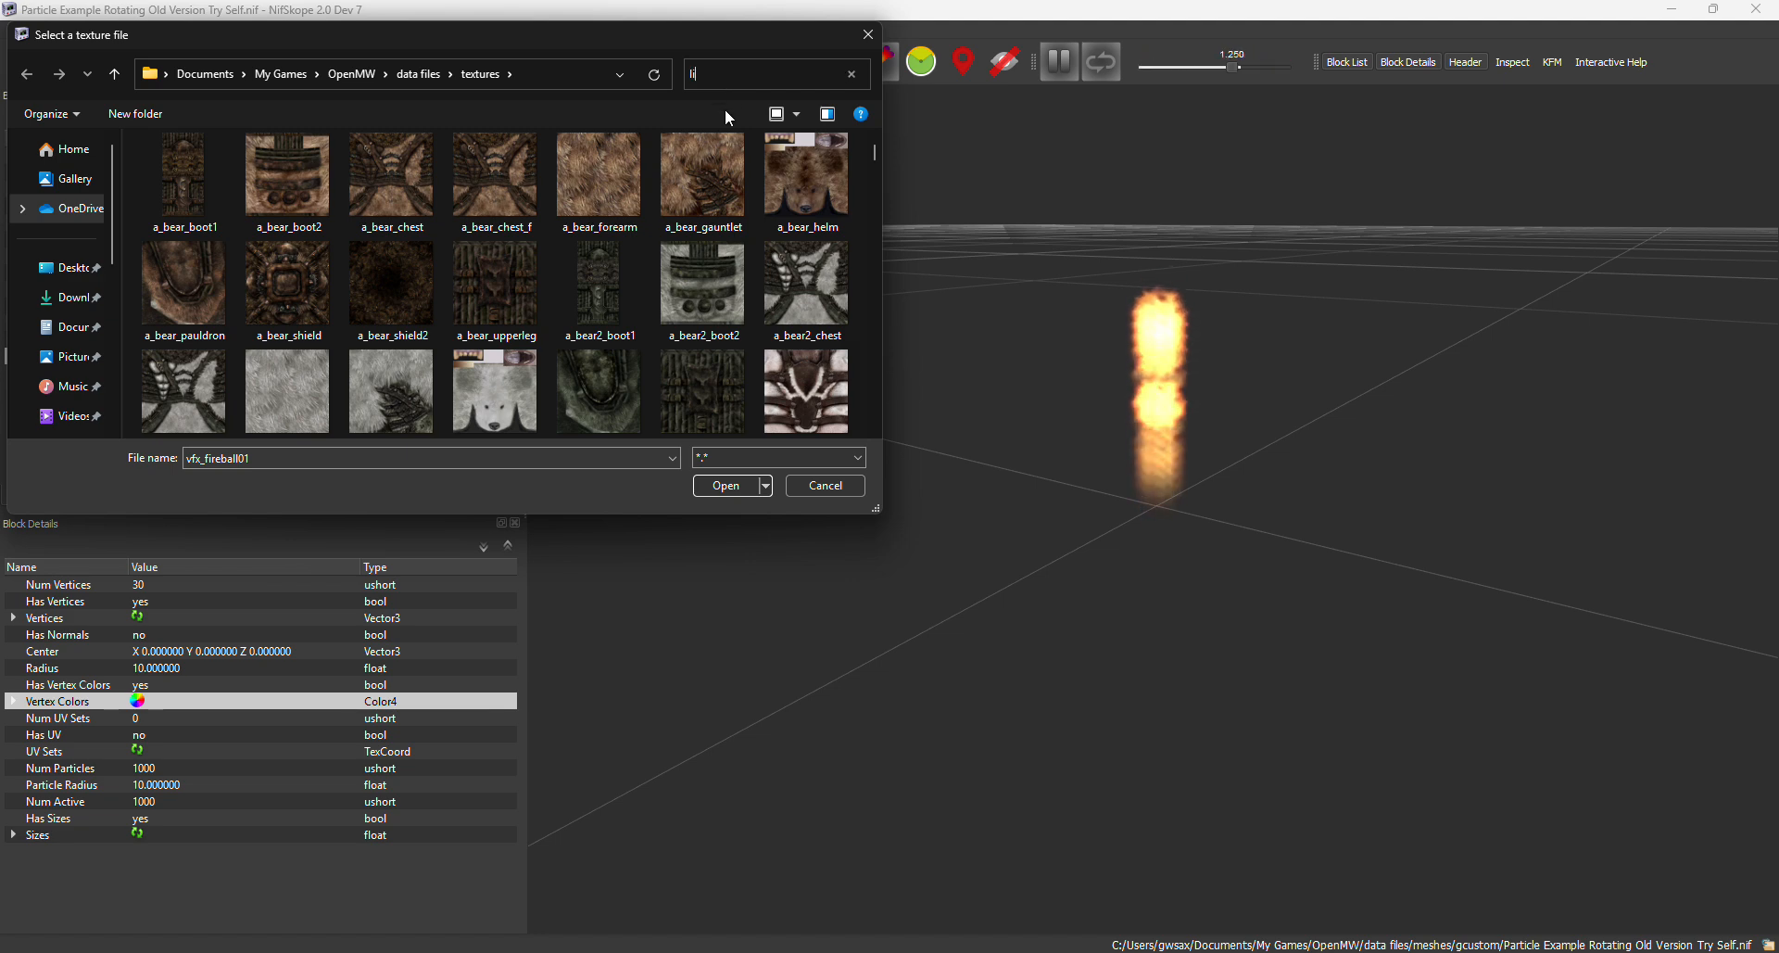
text(light)
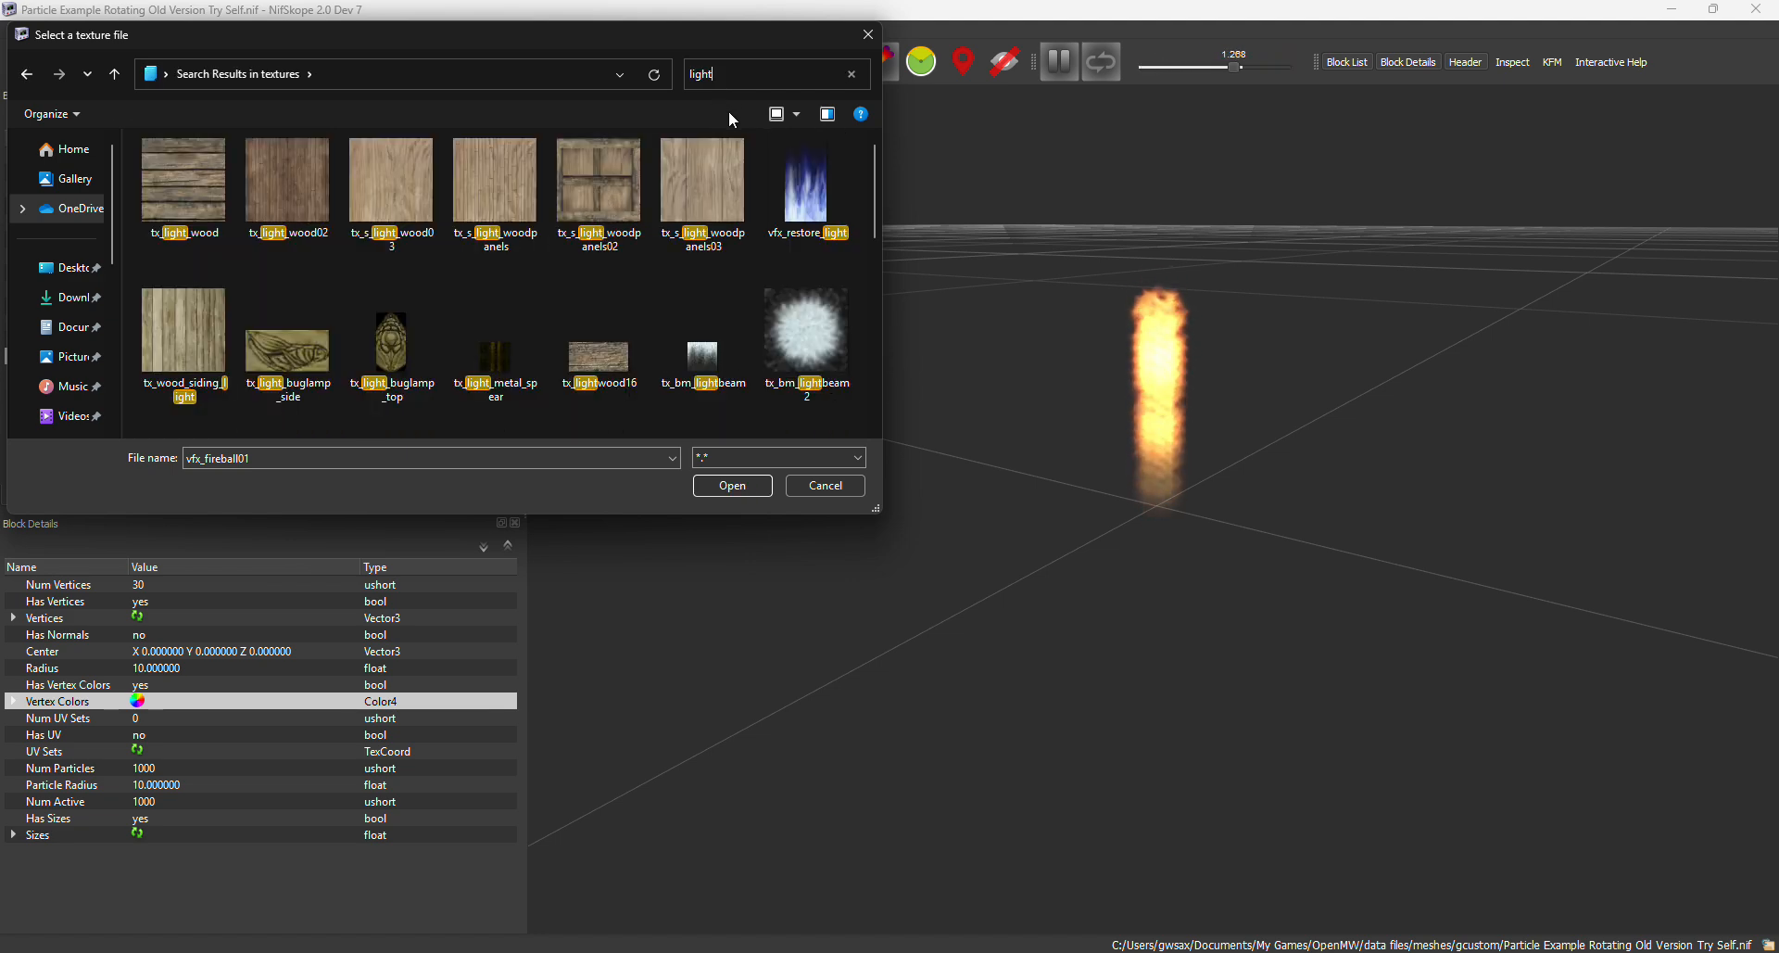
scroll(784, 225, down, 5)
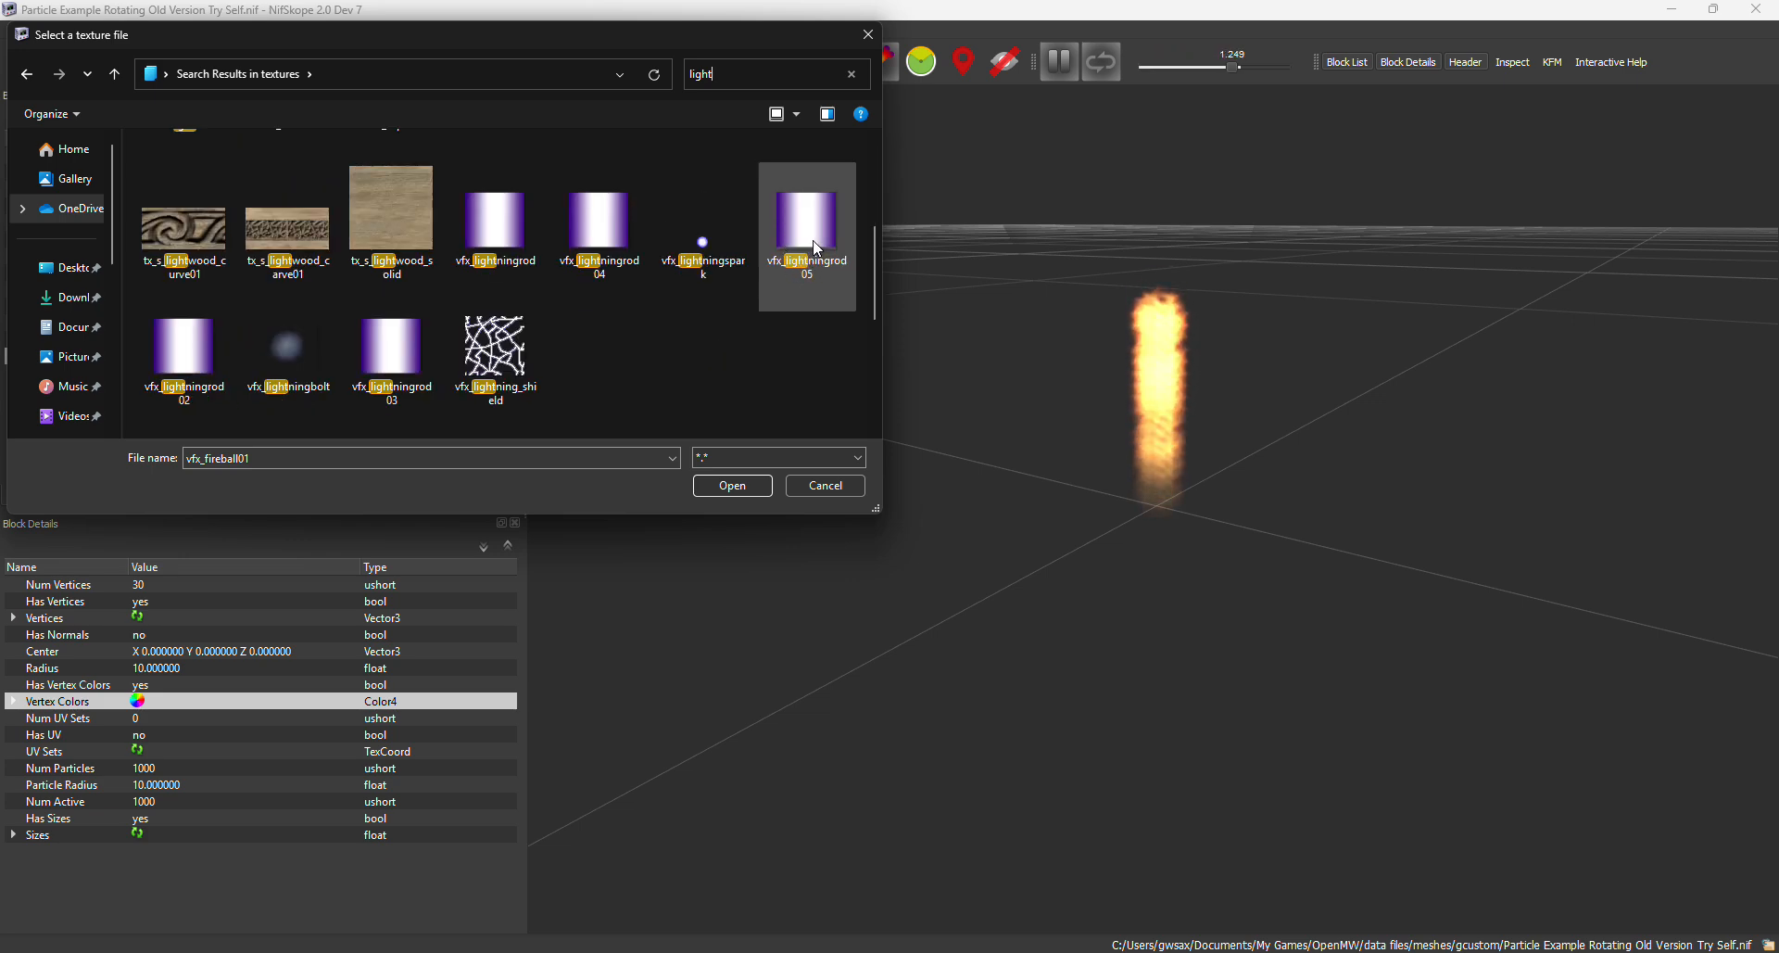
double_click(816, 249)
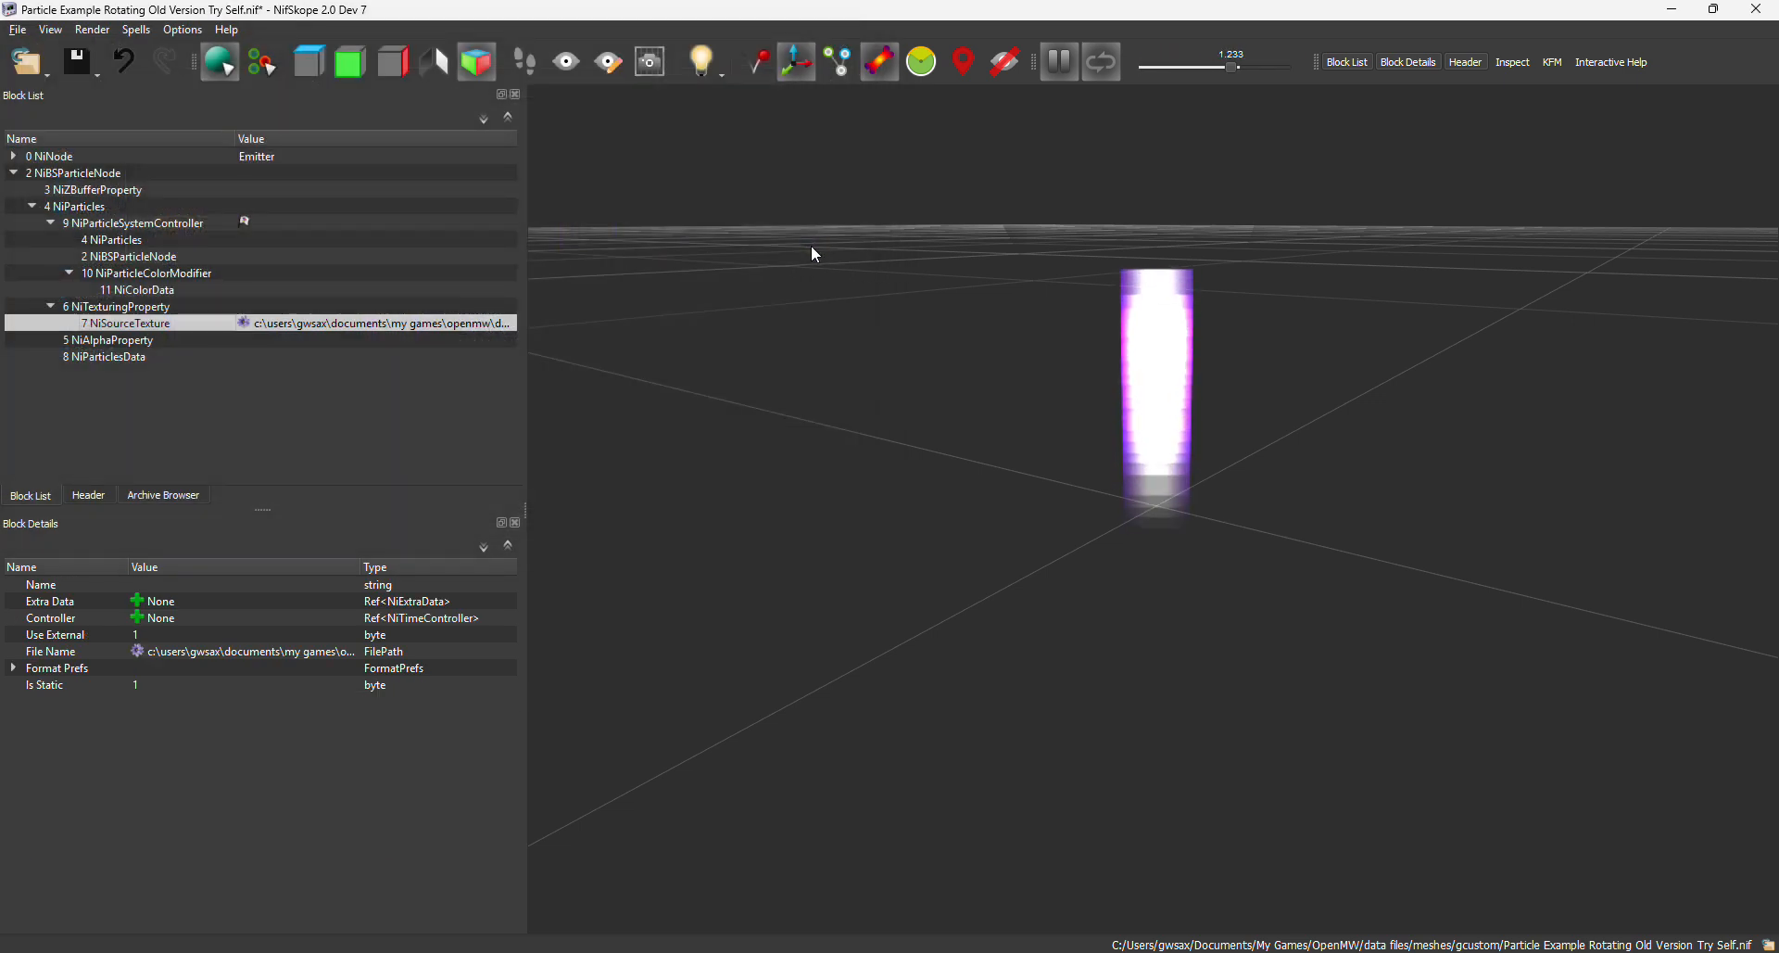
Replace the NiSourceTexture image with vfx_lightningrod03, found by searching the textures for "light"
click(244, 322)
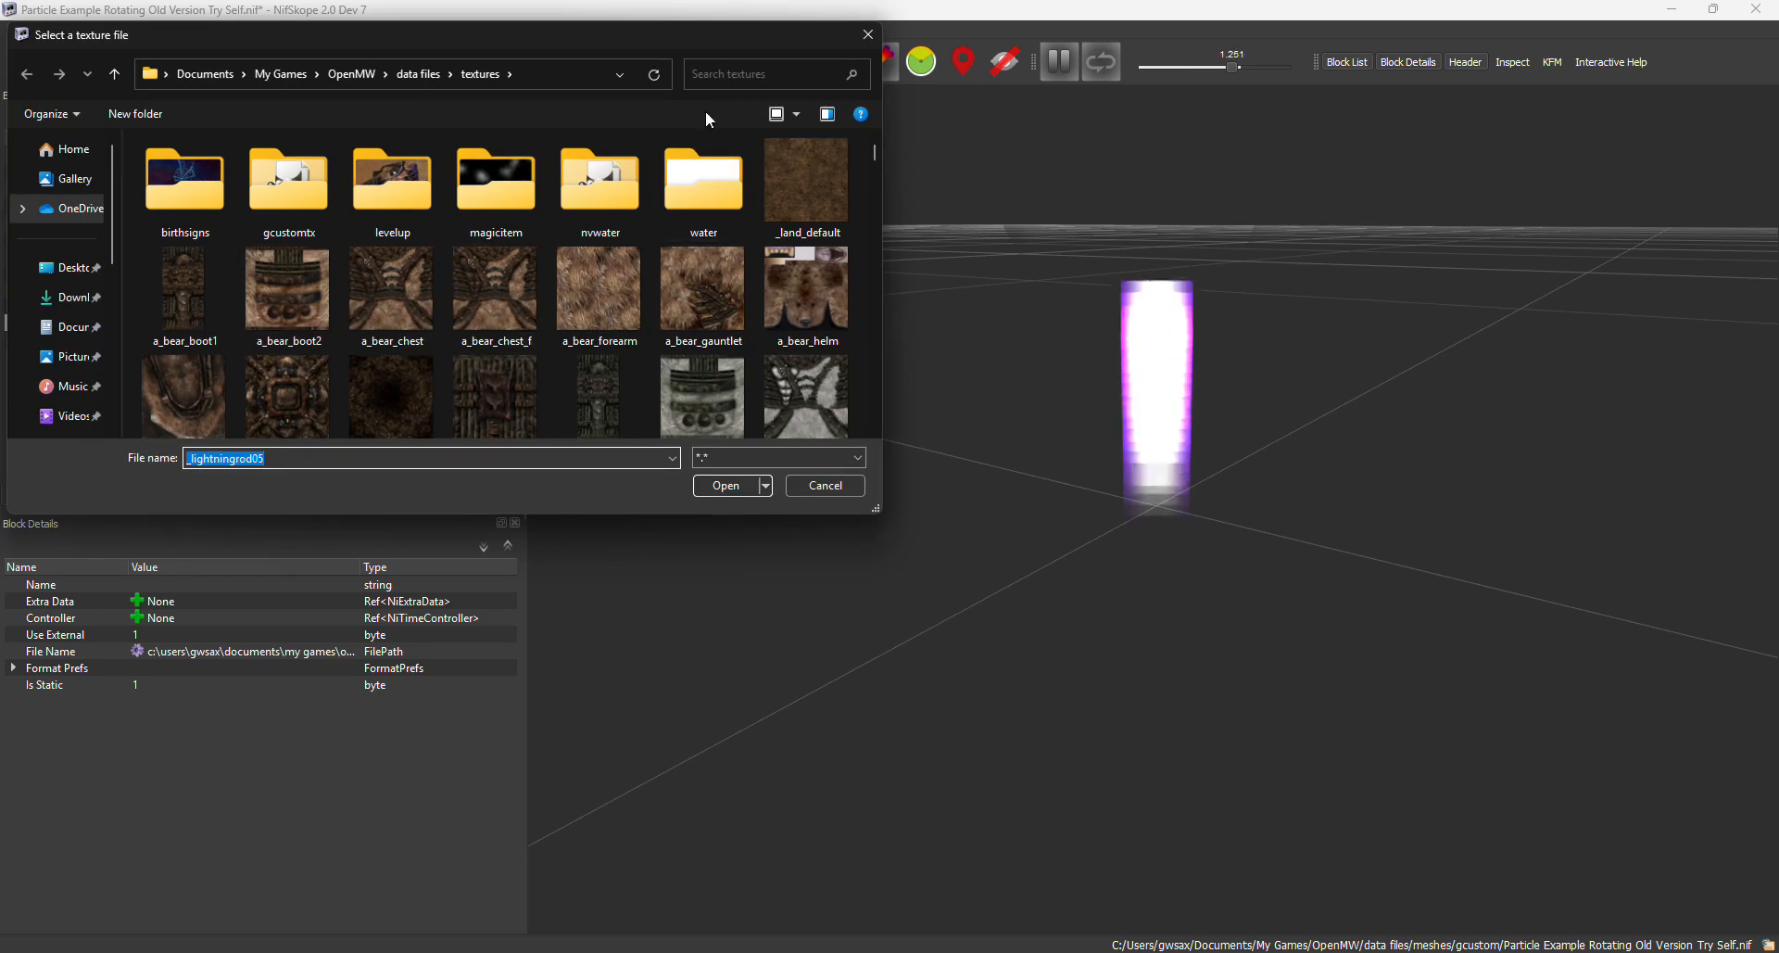
click(719, 82)
text(v)
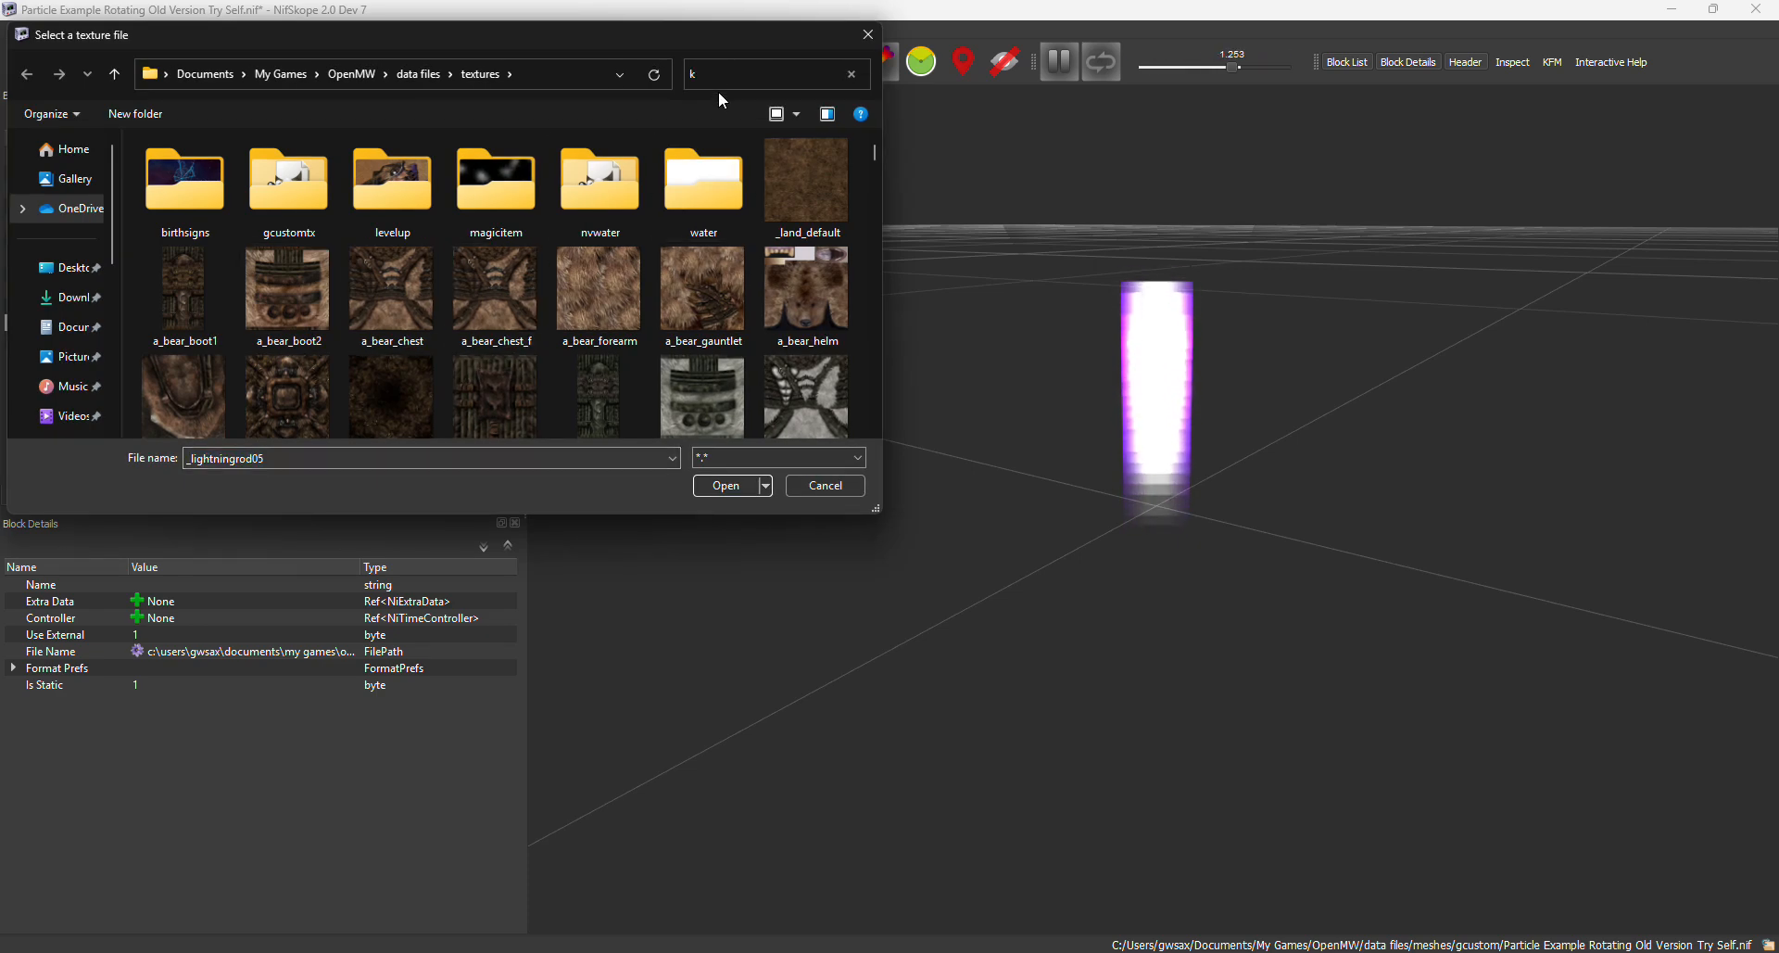
key(BackSpace)
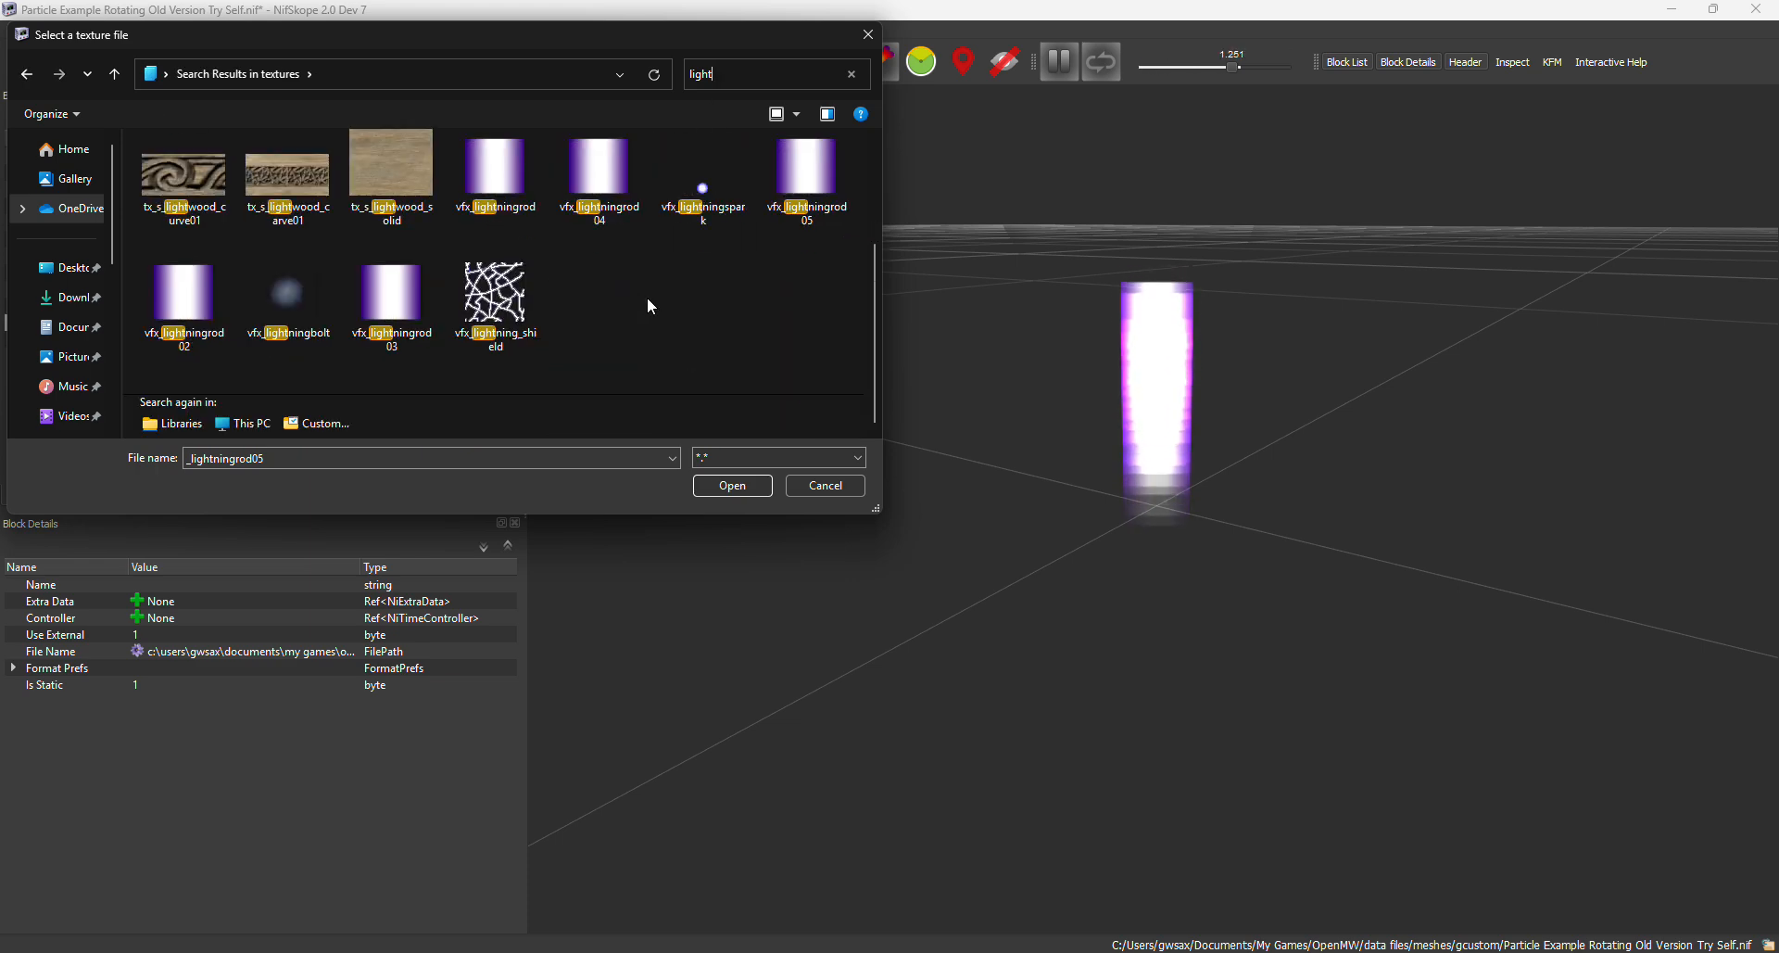
double_click(404, 306)
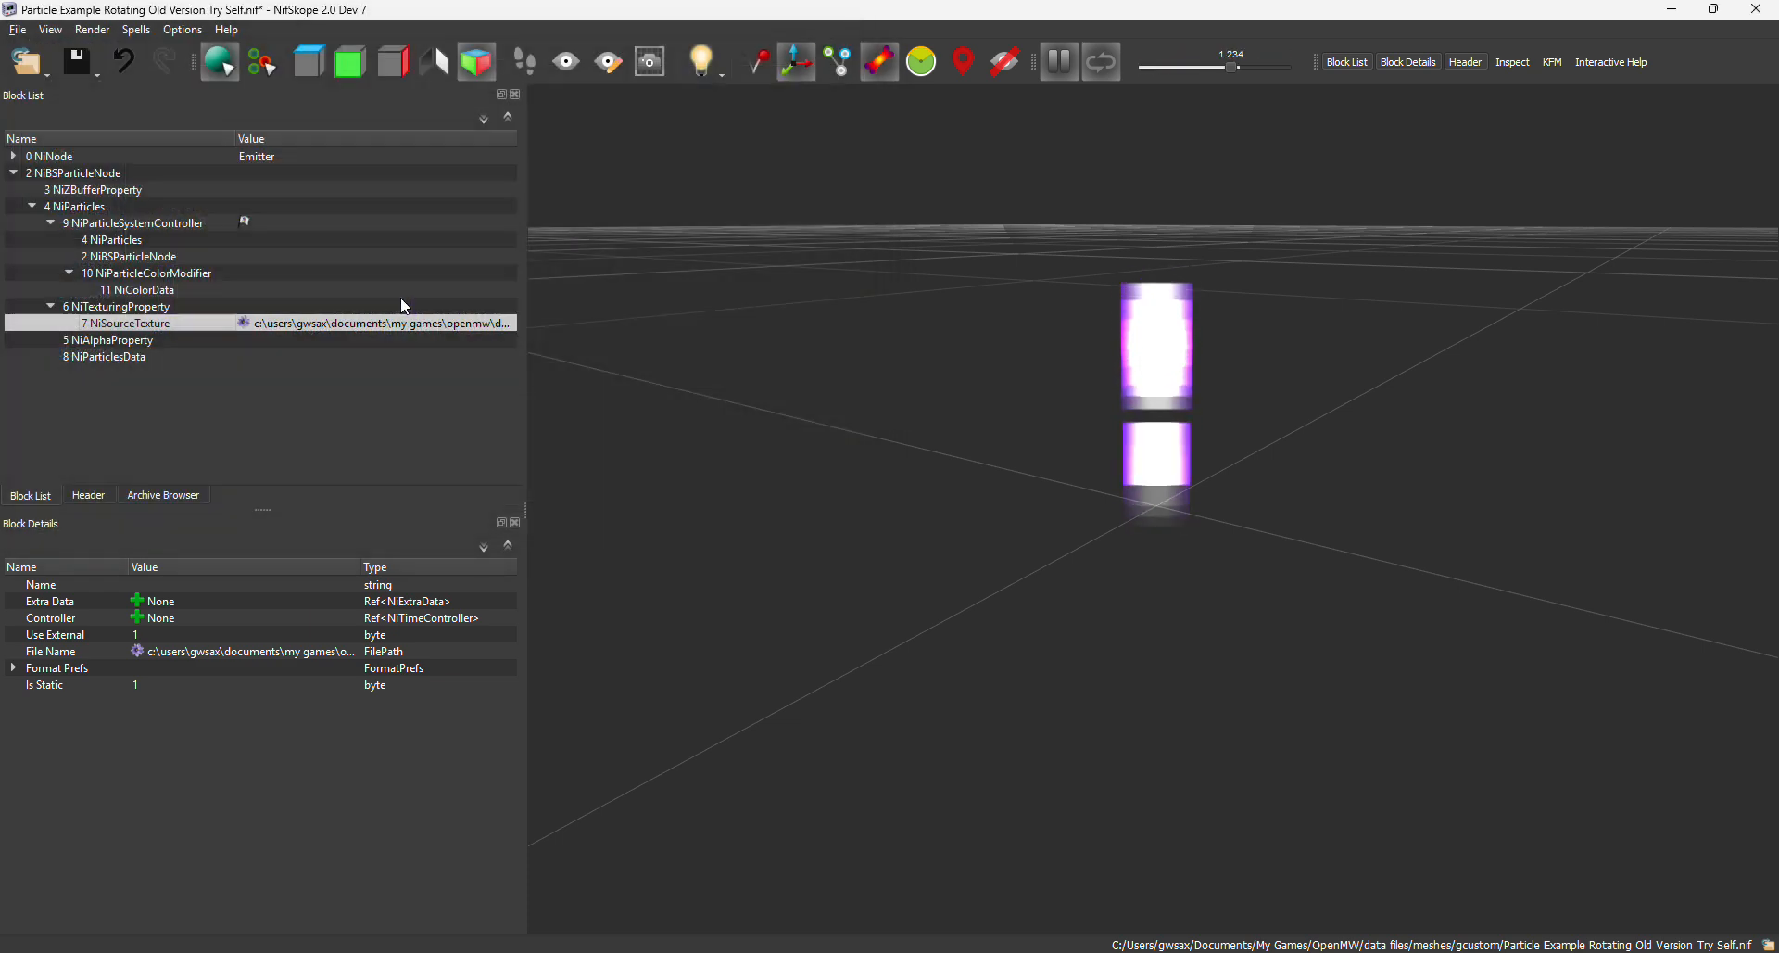
Change the NiSourceTexture image to vfx_restore_light, found by searching the textures for "light"
click(248, 323)
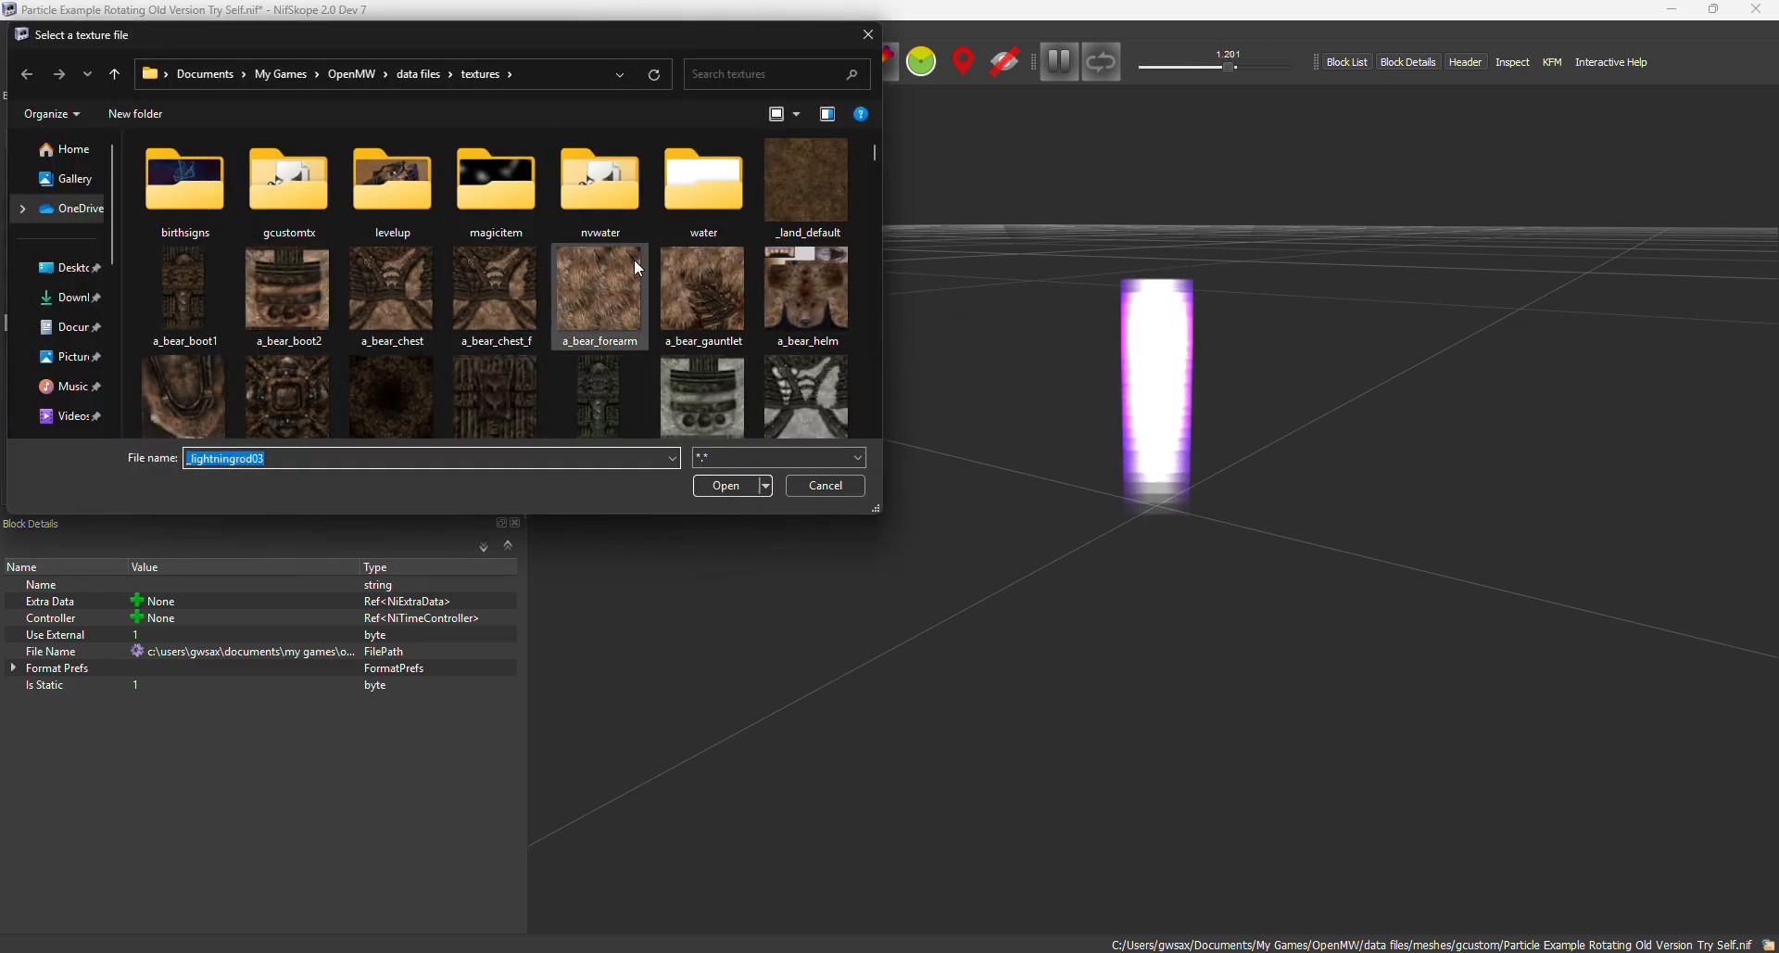
scroll(634, 259, down, 10)
scroll(640, 241, up, 10)
scroll(704, 176, down, 3)
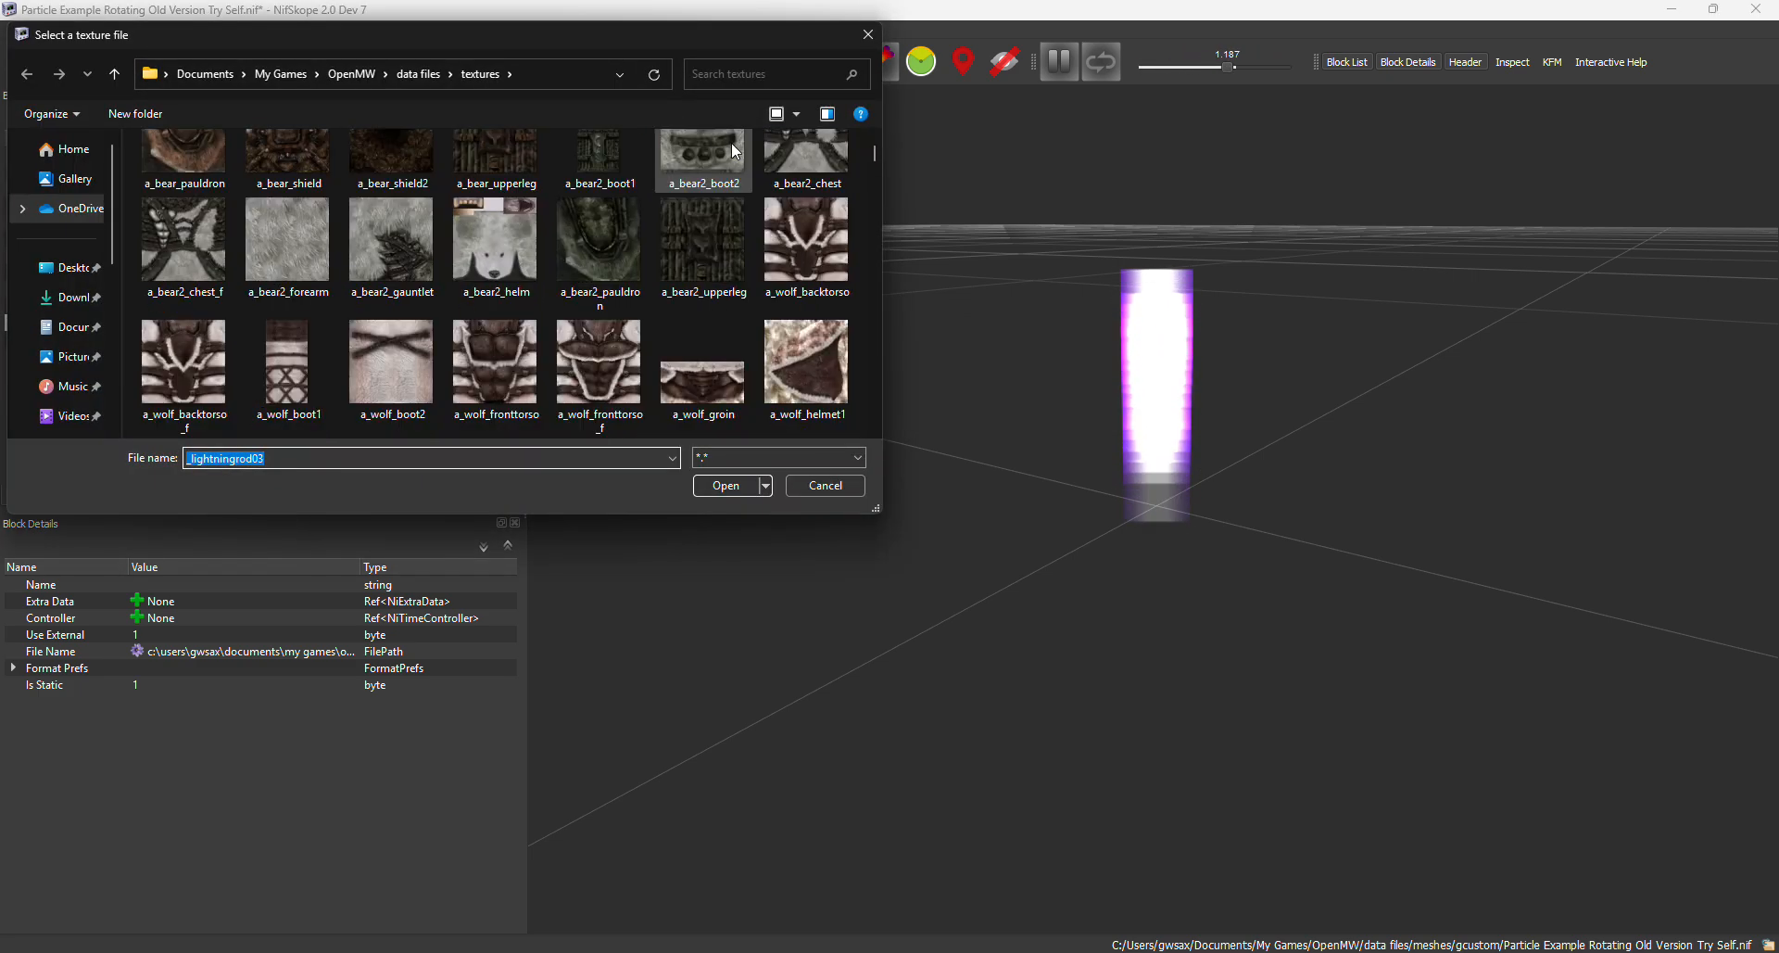
scroll(732, 149, down, 10)
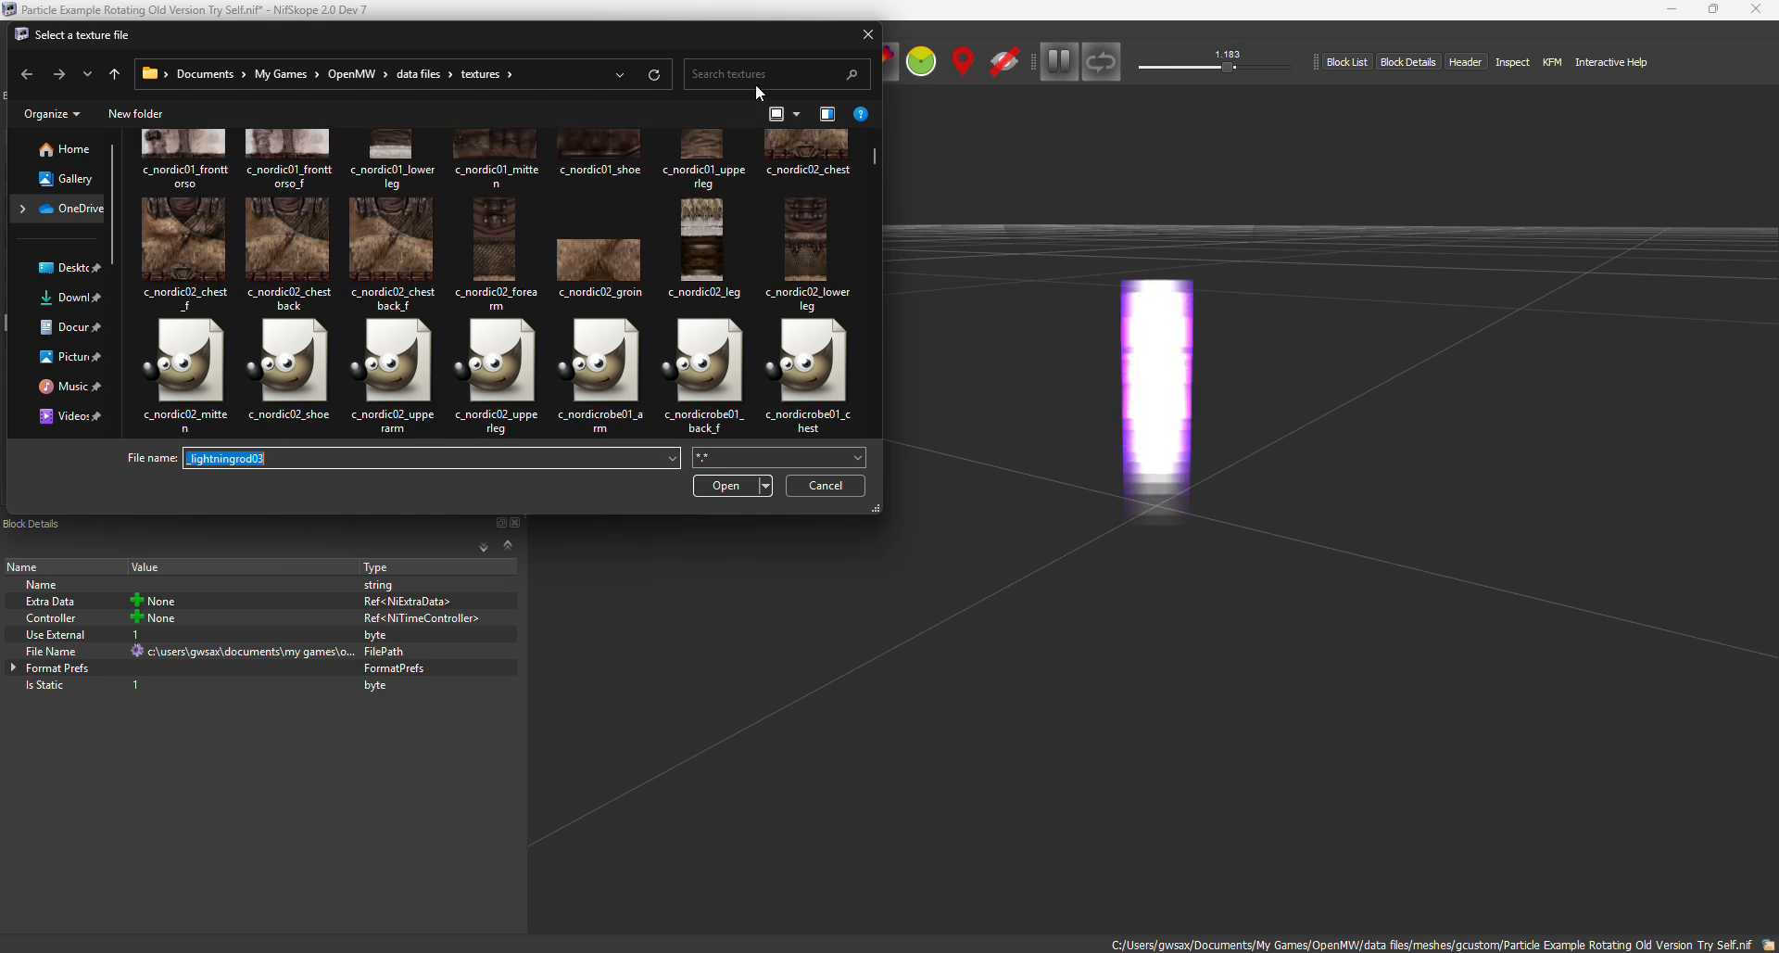
click(754, 85)
text(light)
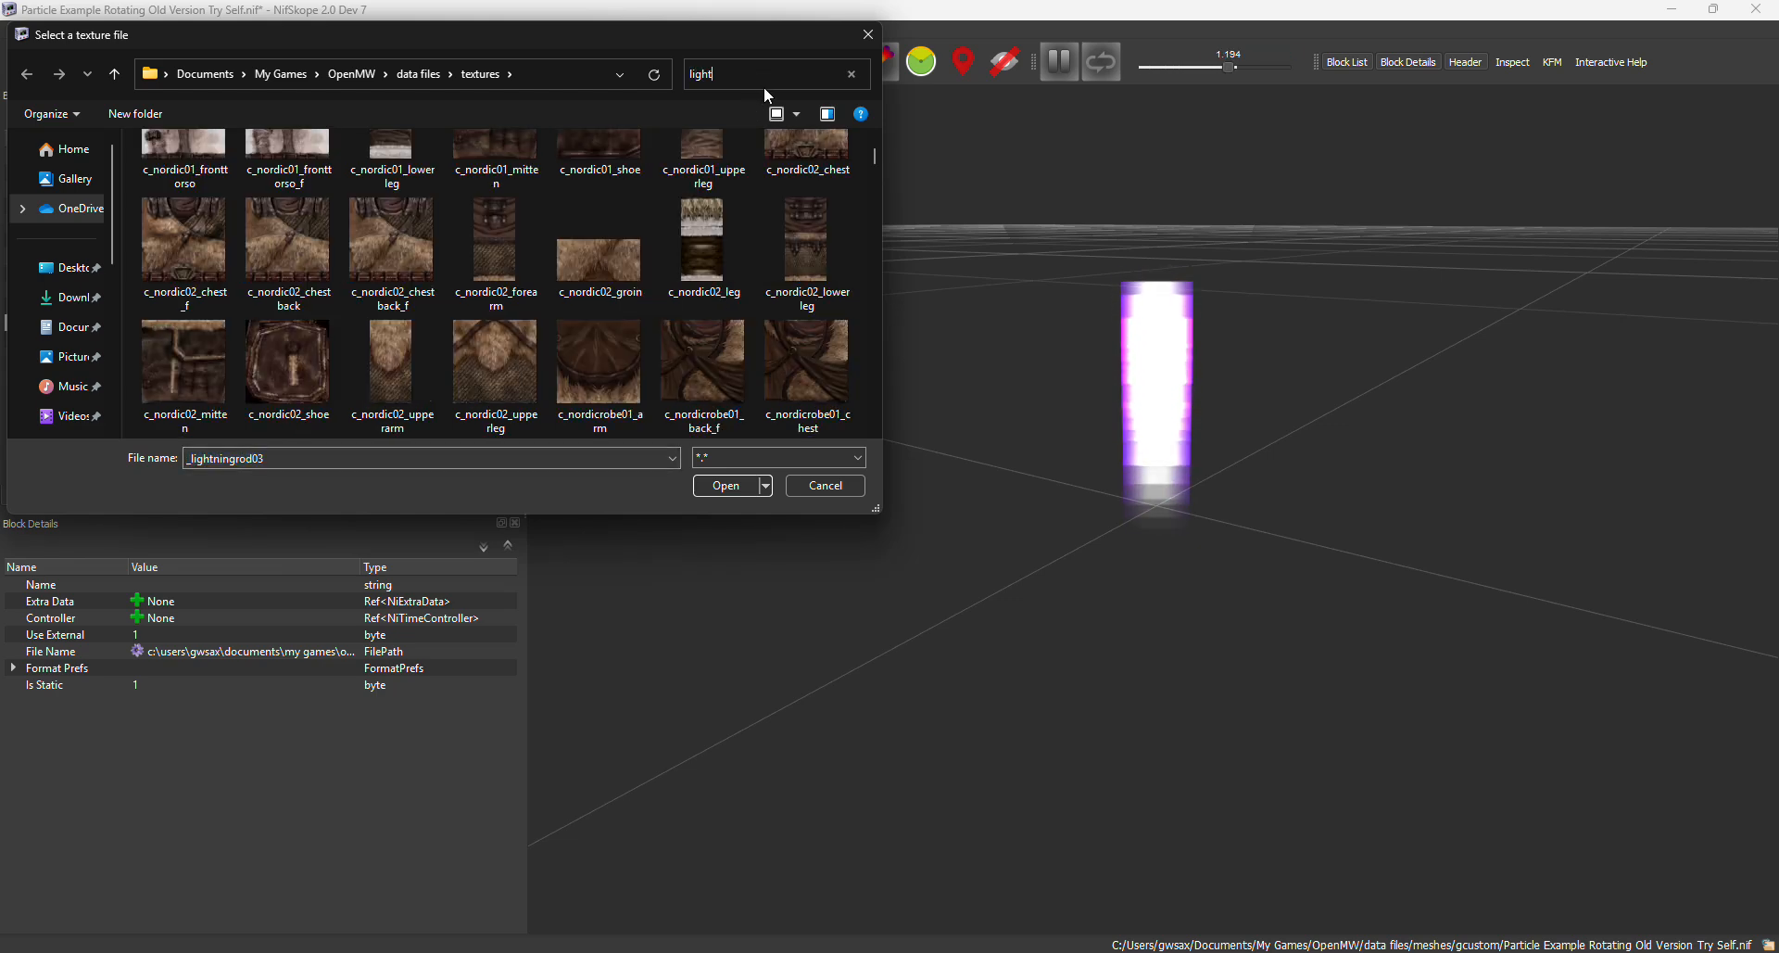
double_click(804, 180)
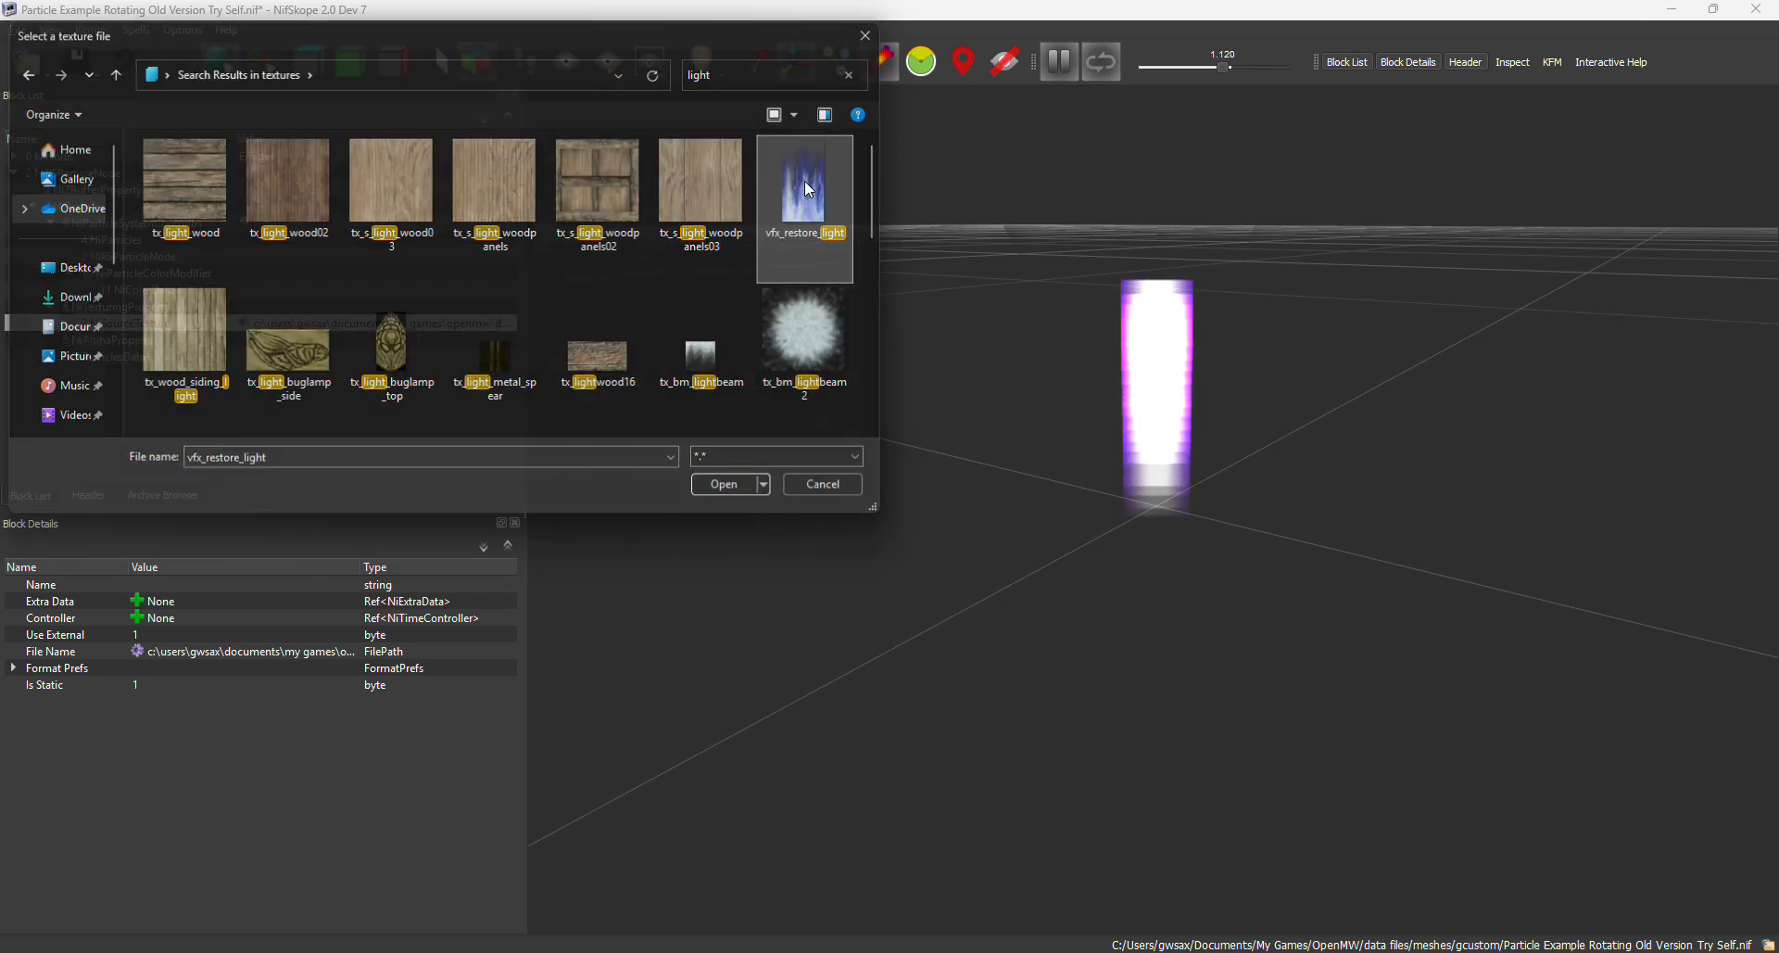
Assign vfx_lightningbolt to the NiSourceTexture via a "light" search and examine the particle column from several angles
double_click(245, 327)
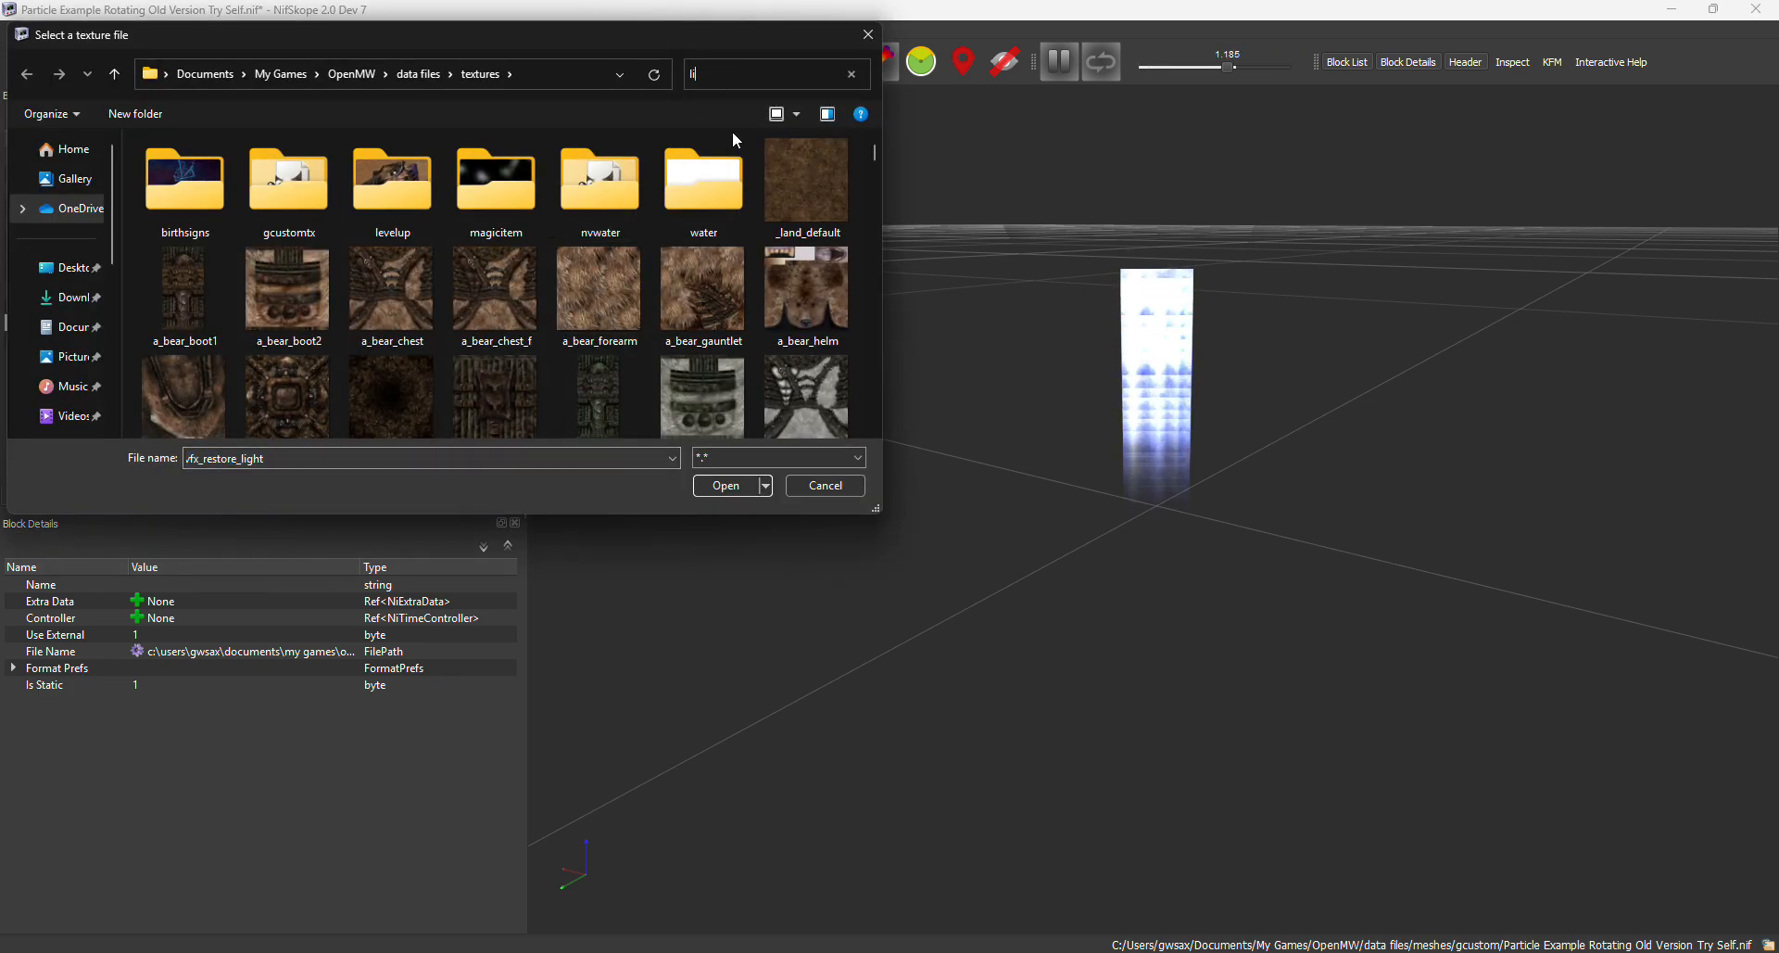
text(light)
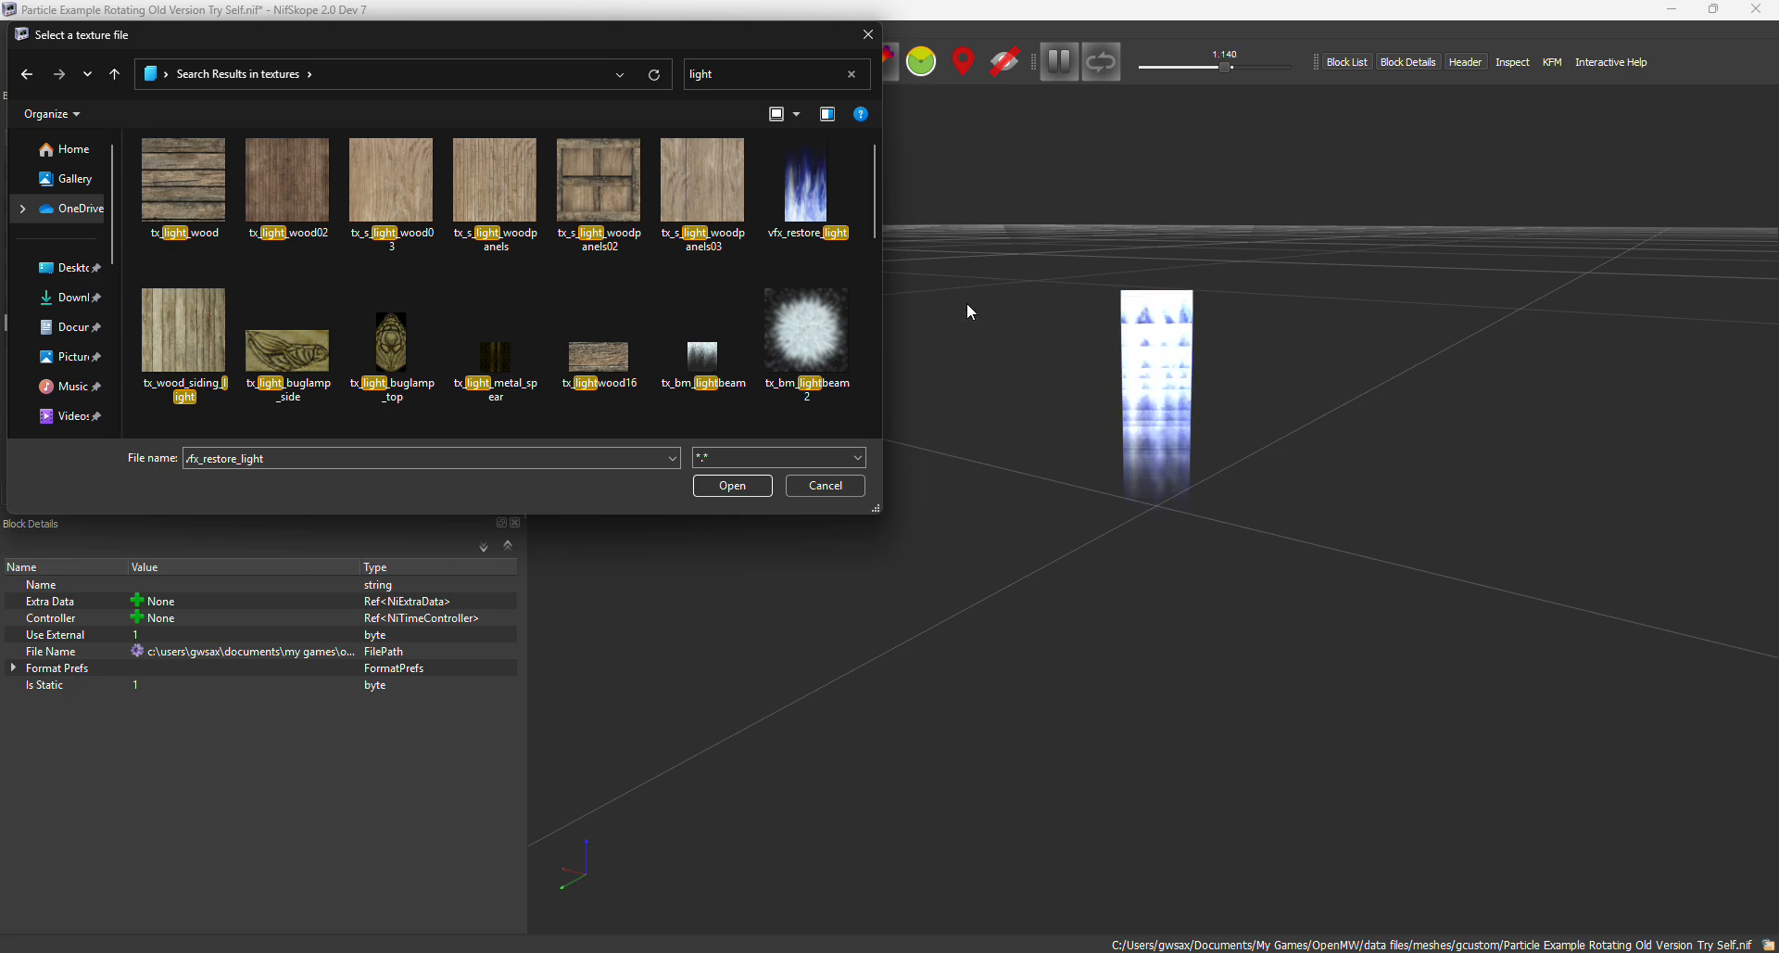
scroll(754, 347, down, 5)
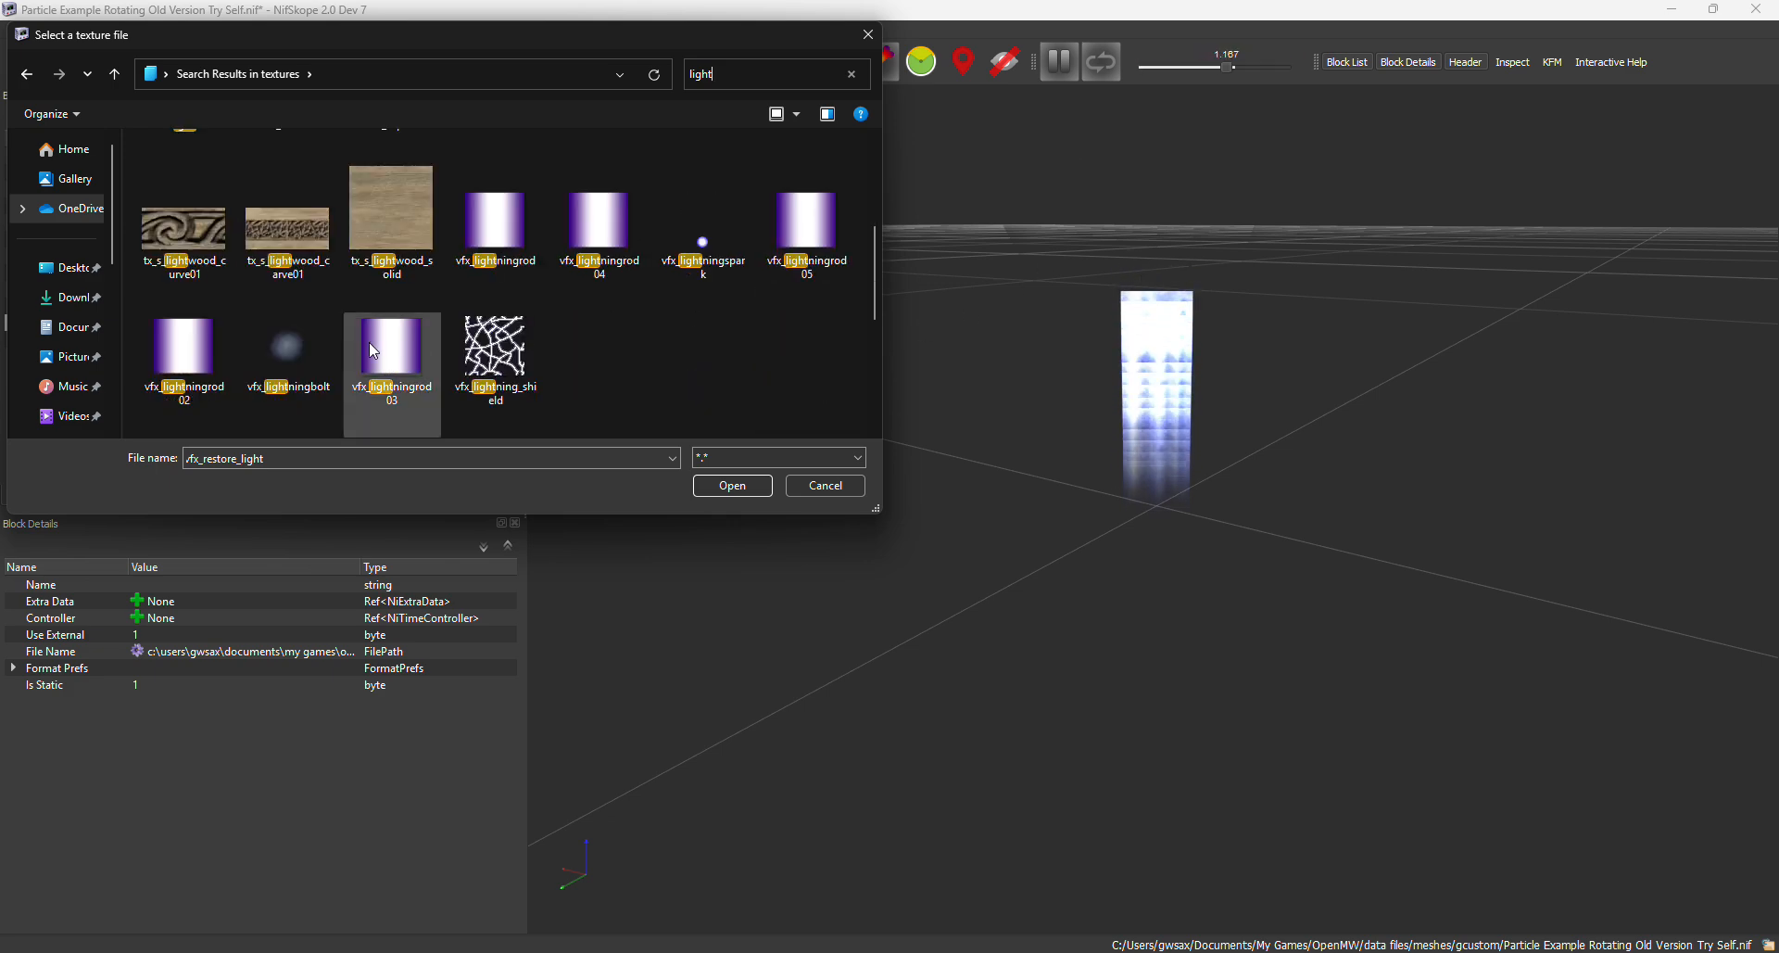
double_click(313, 352)
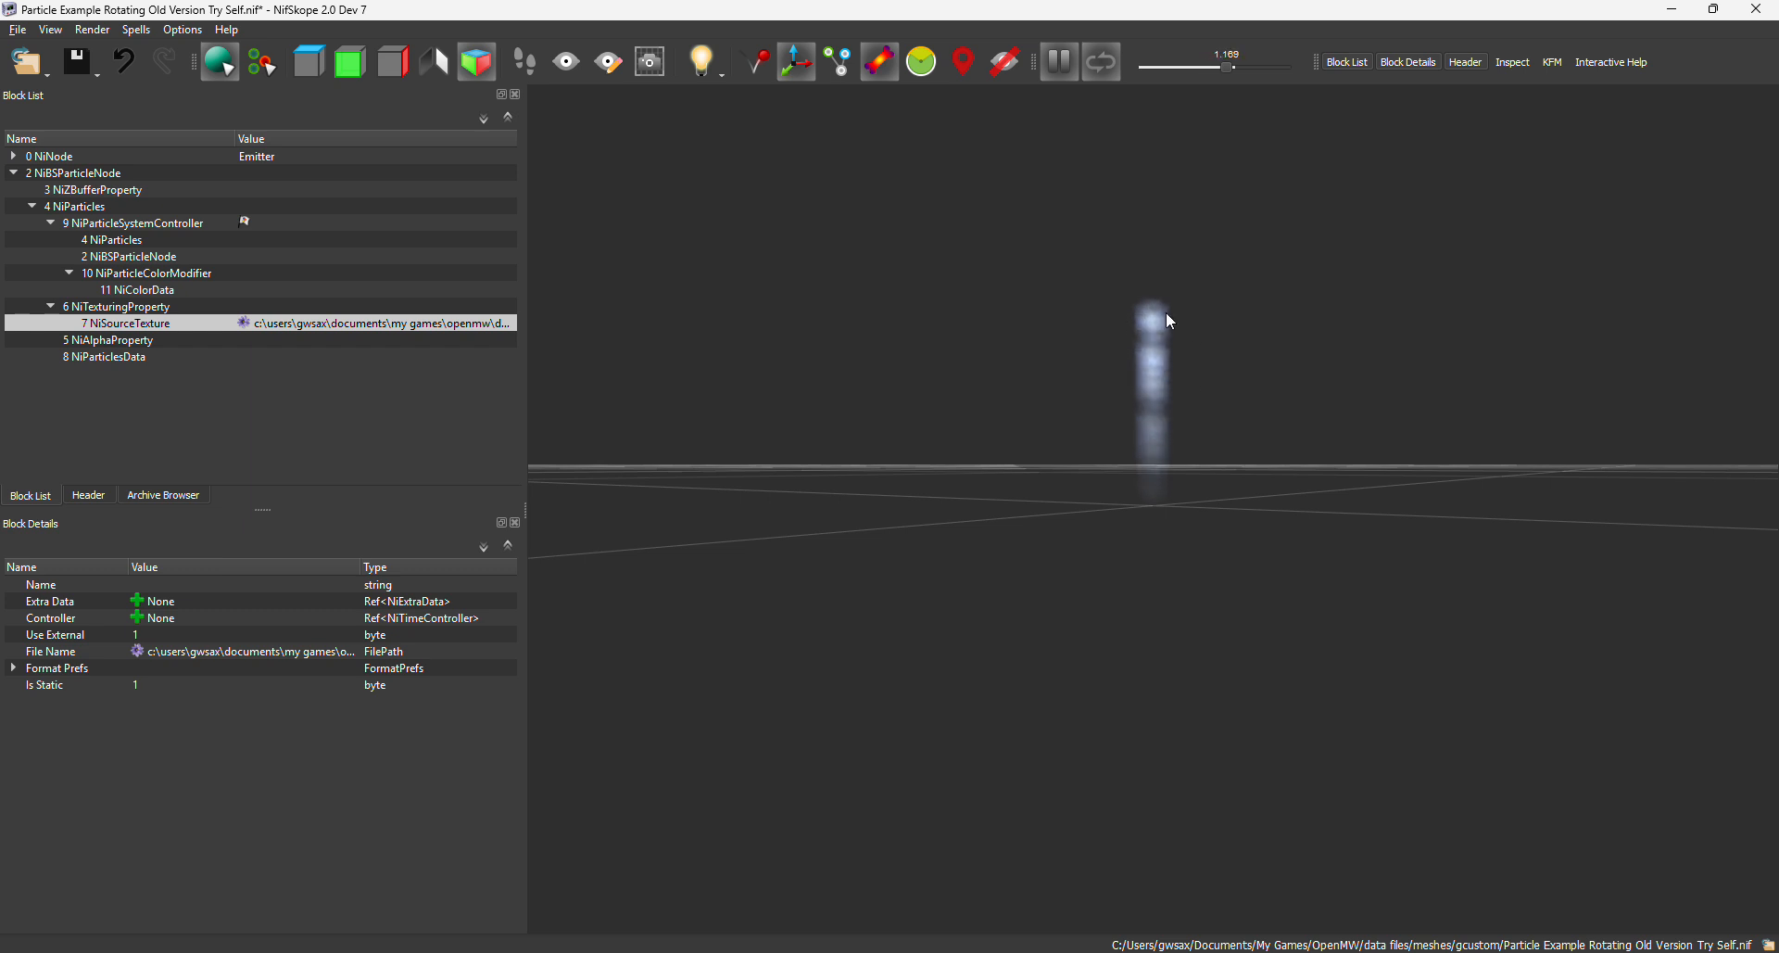
drag(1134, 441, 1157, 393)
drag(1002, 429, 1116, 396)
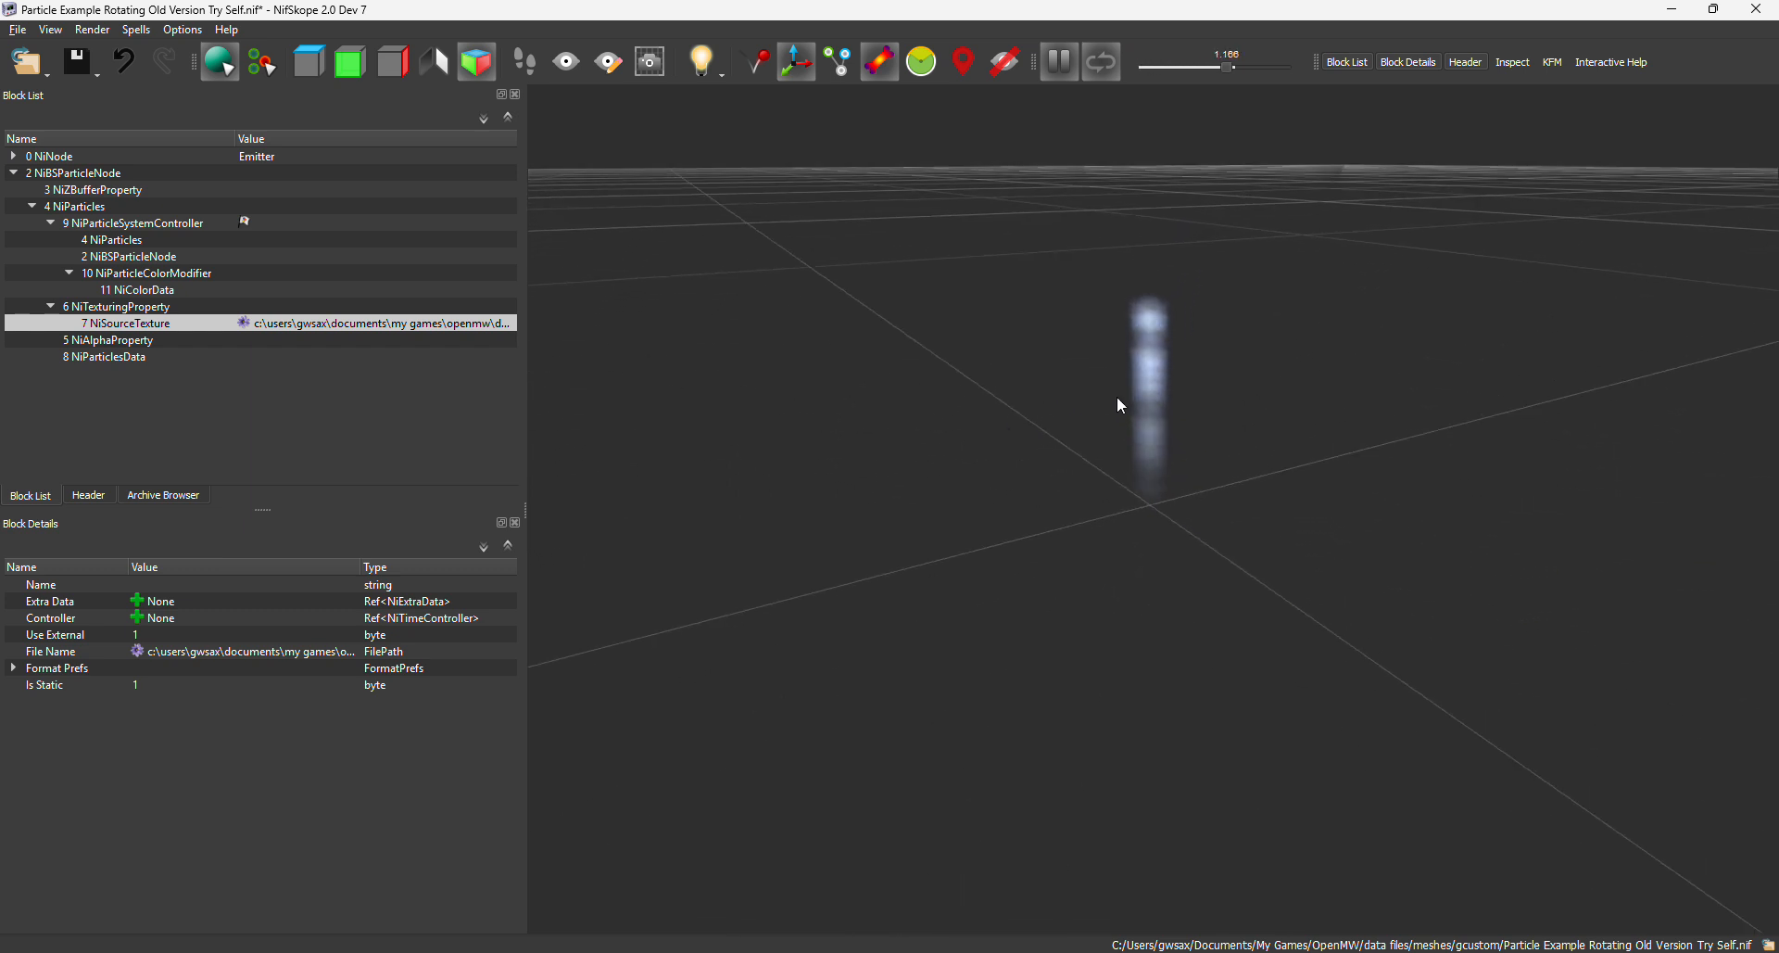
drag(1136, 338, 1084, 373)
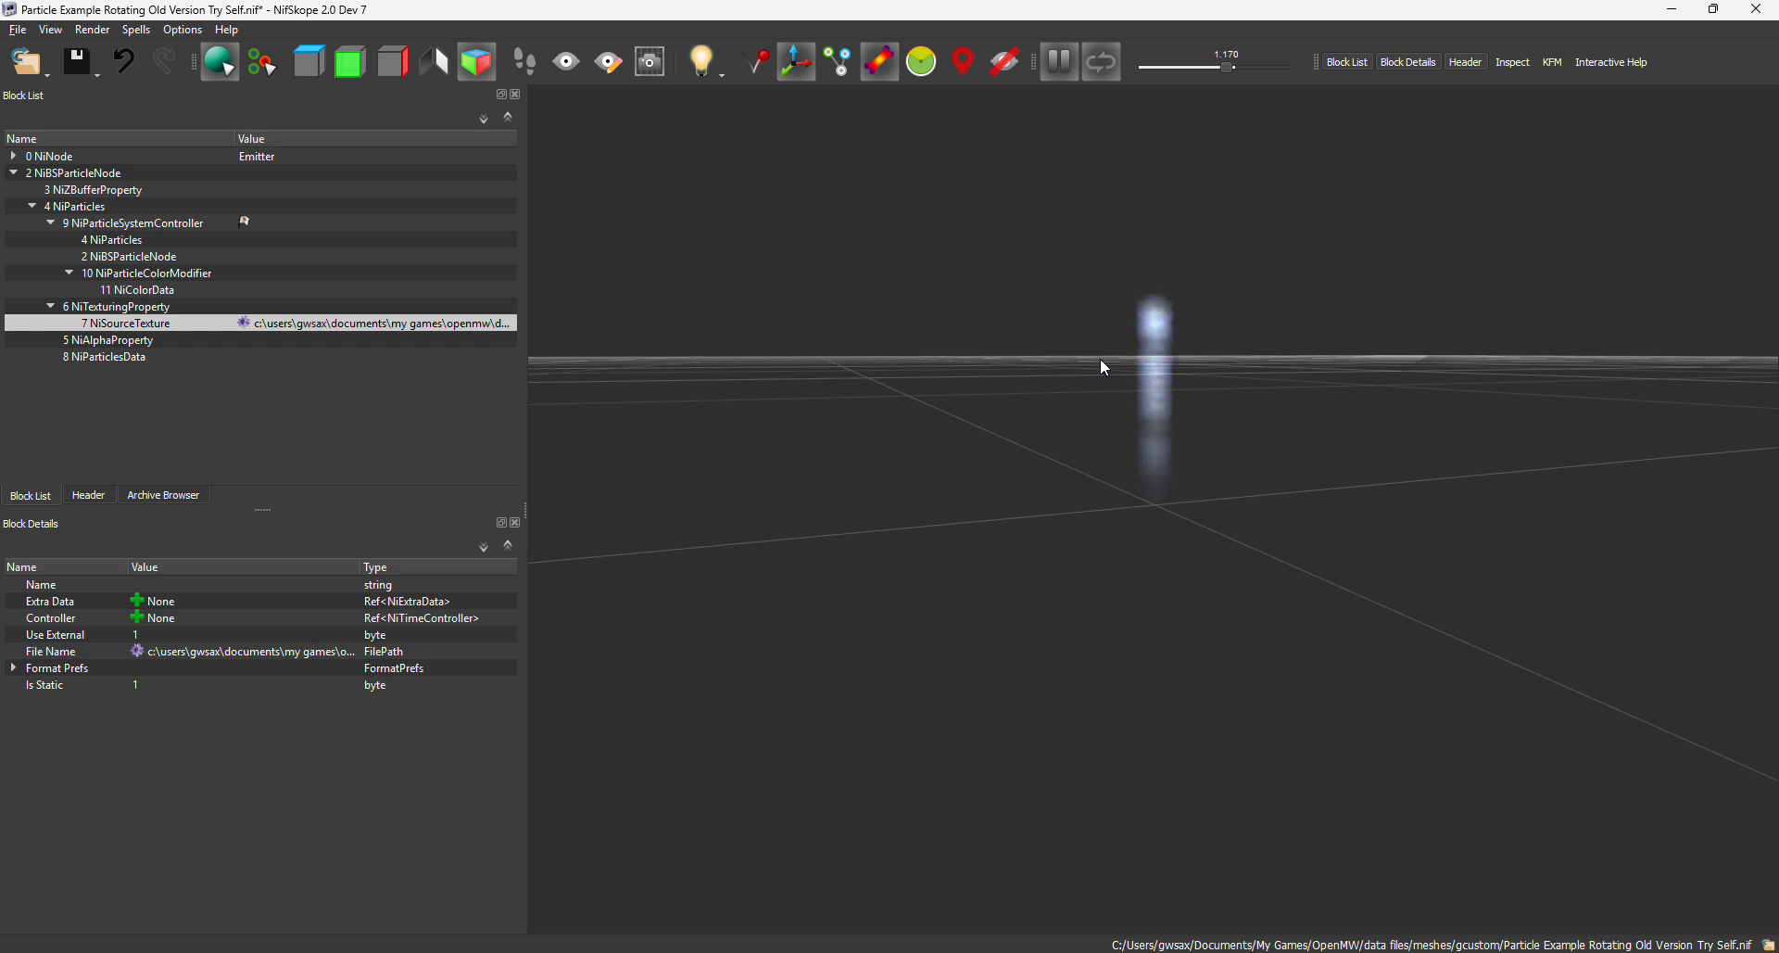
Try red, #ff0202ff, as the time 0 colour key in NiColorData and restore it to black, #000000ff
click(155, 276)
click(153, 288)
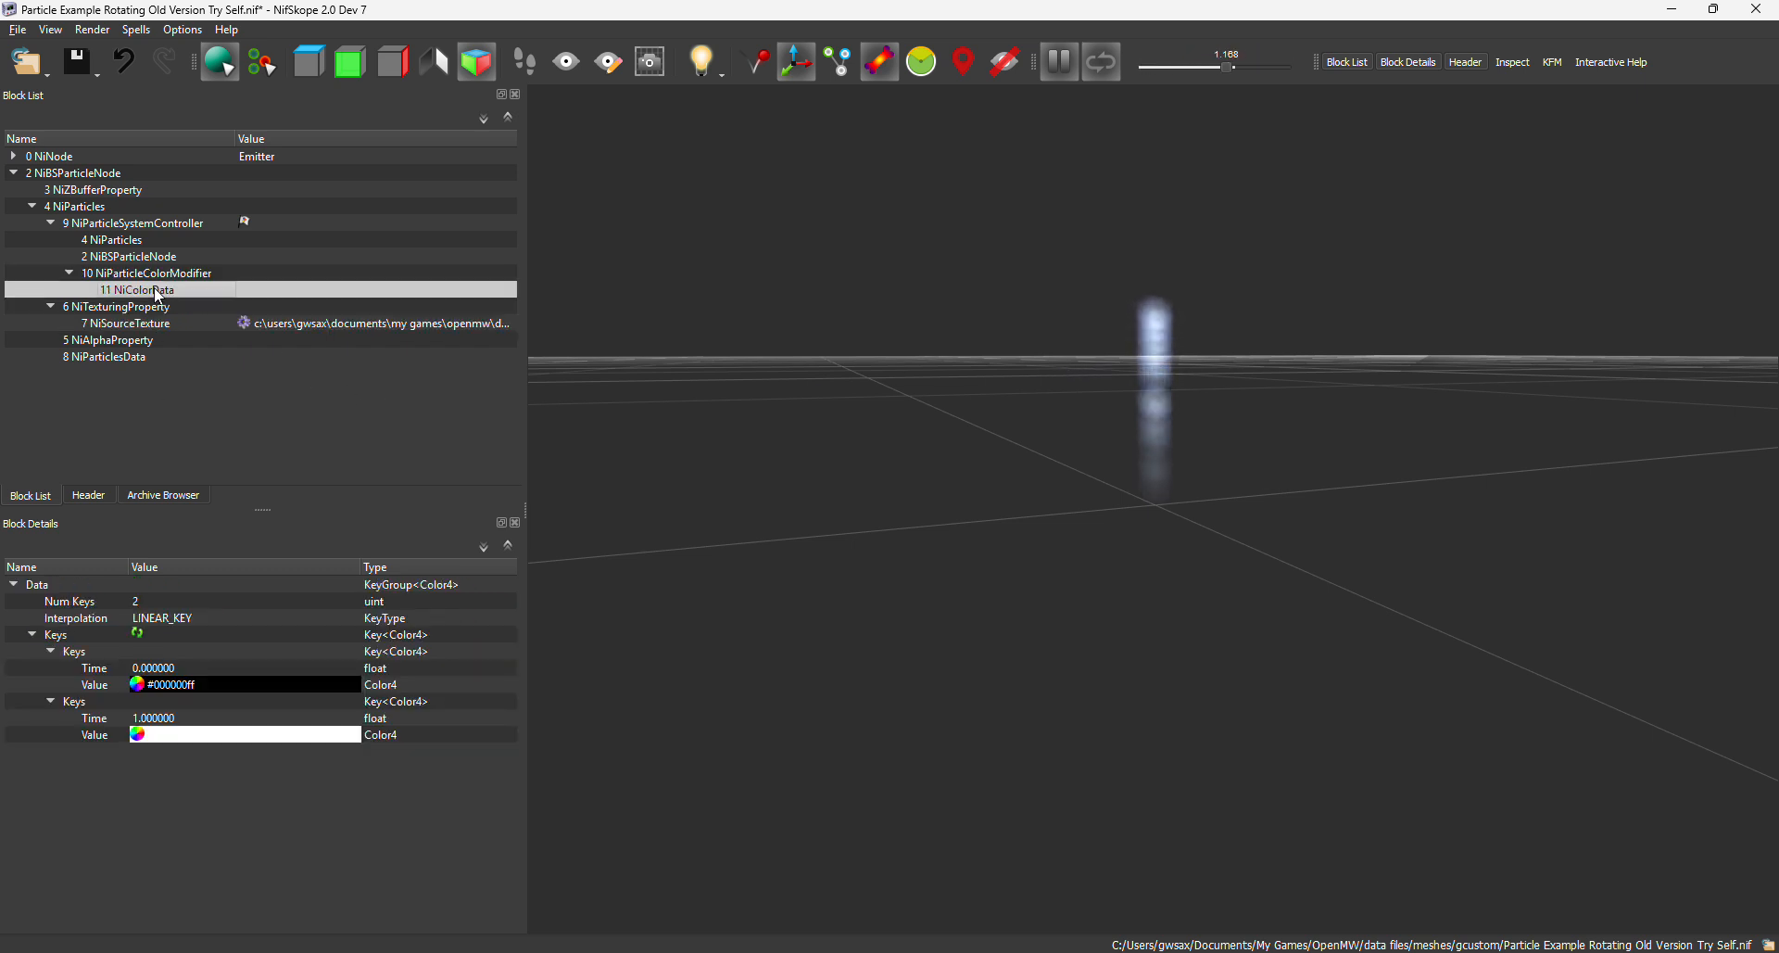
click(137, 684)
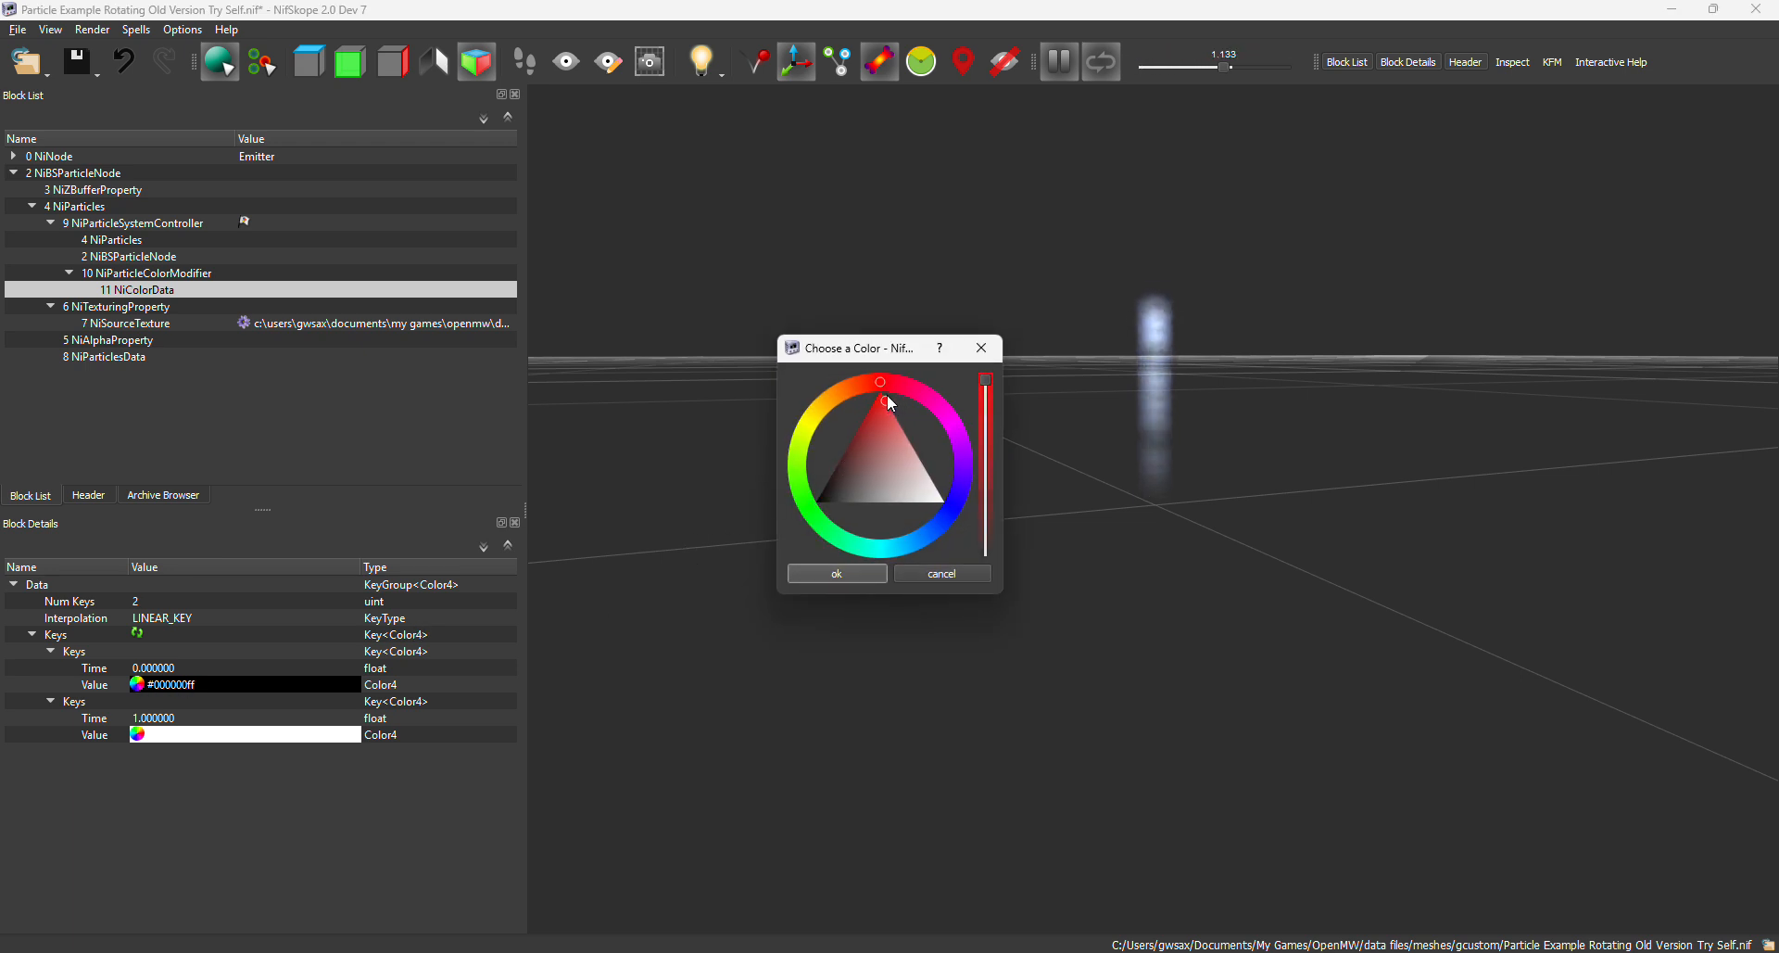
click(847, 575)
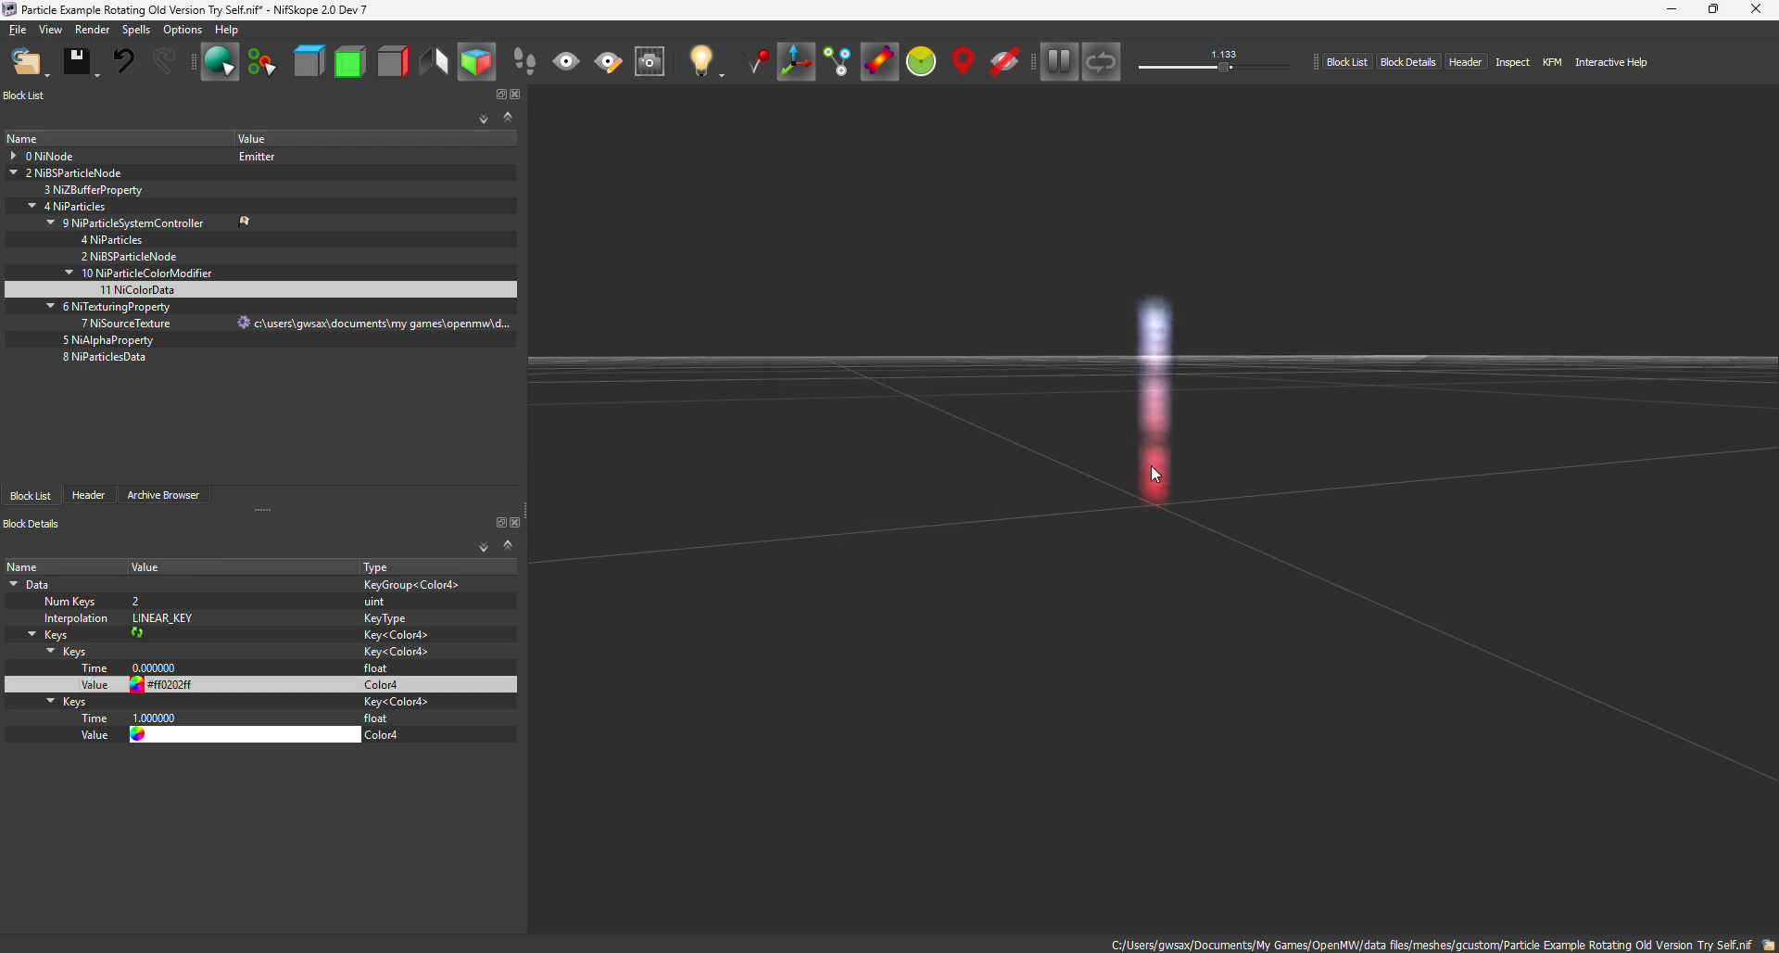
drag(1203, 373, 1122, 382)
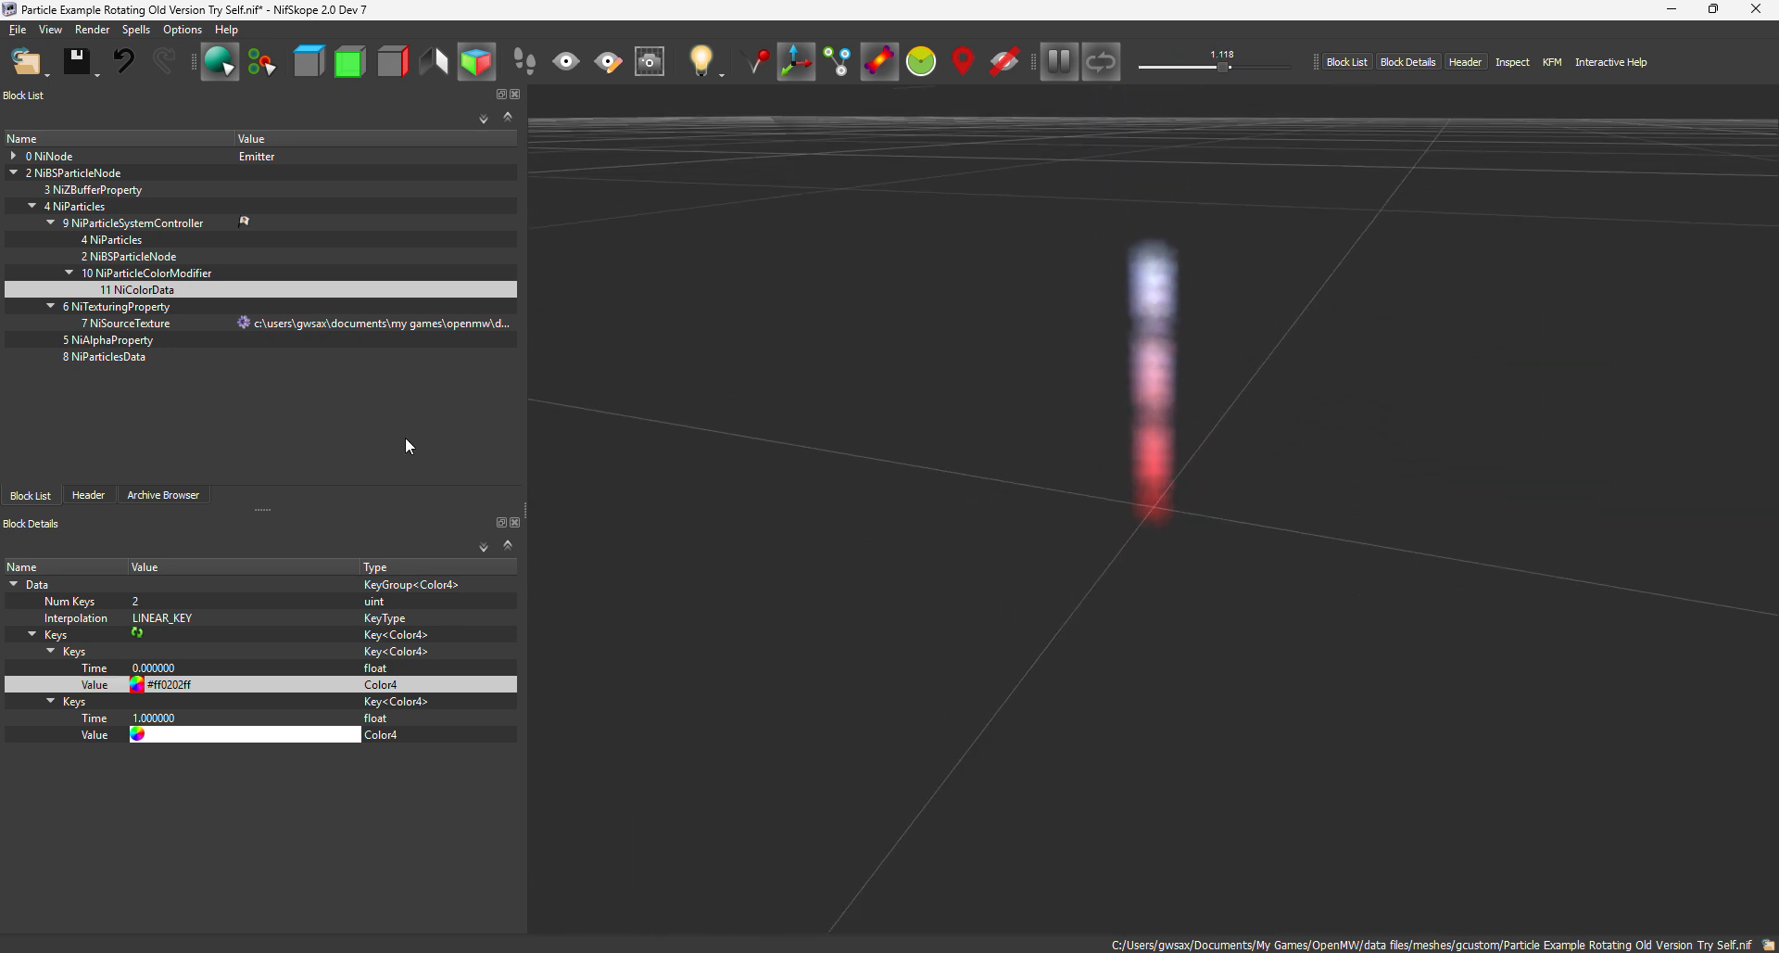
click(137, 684)
drag(862, 428, 805, 491)
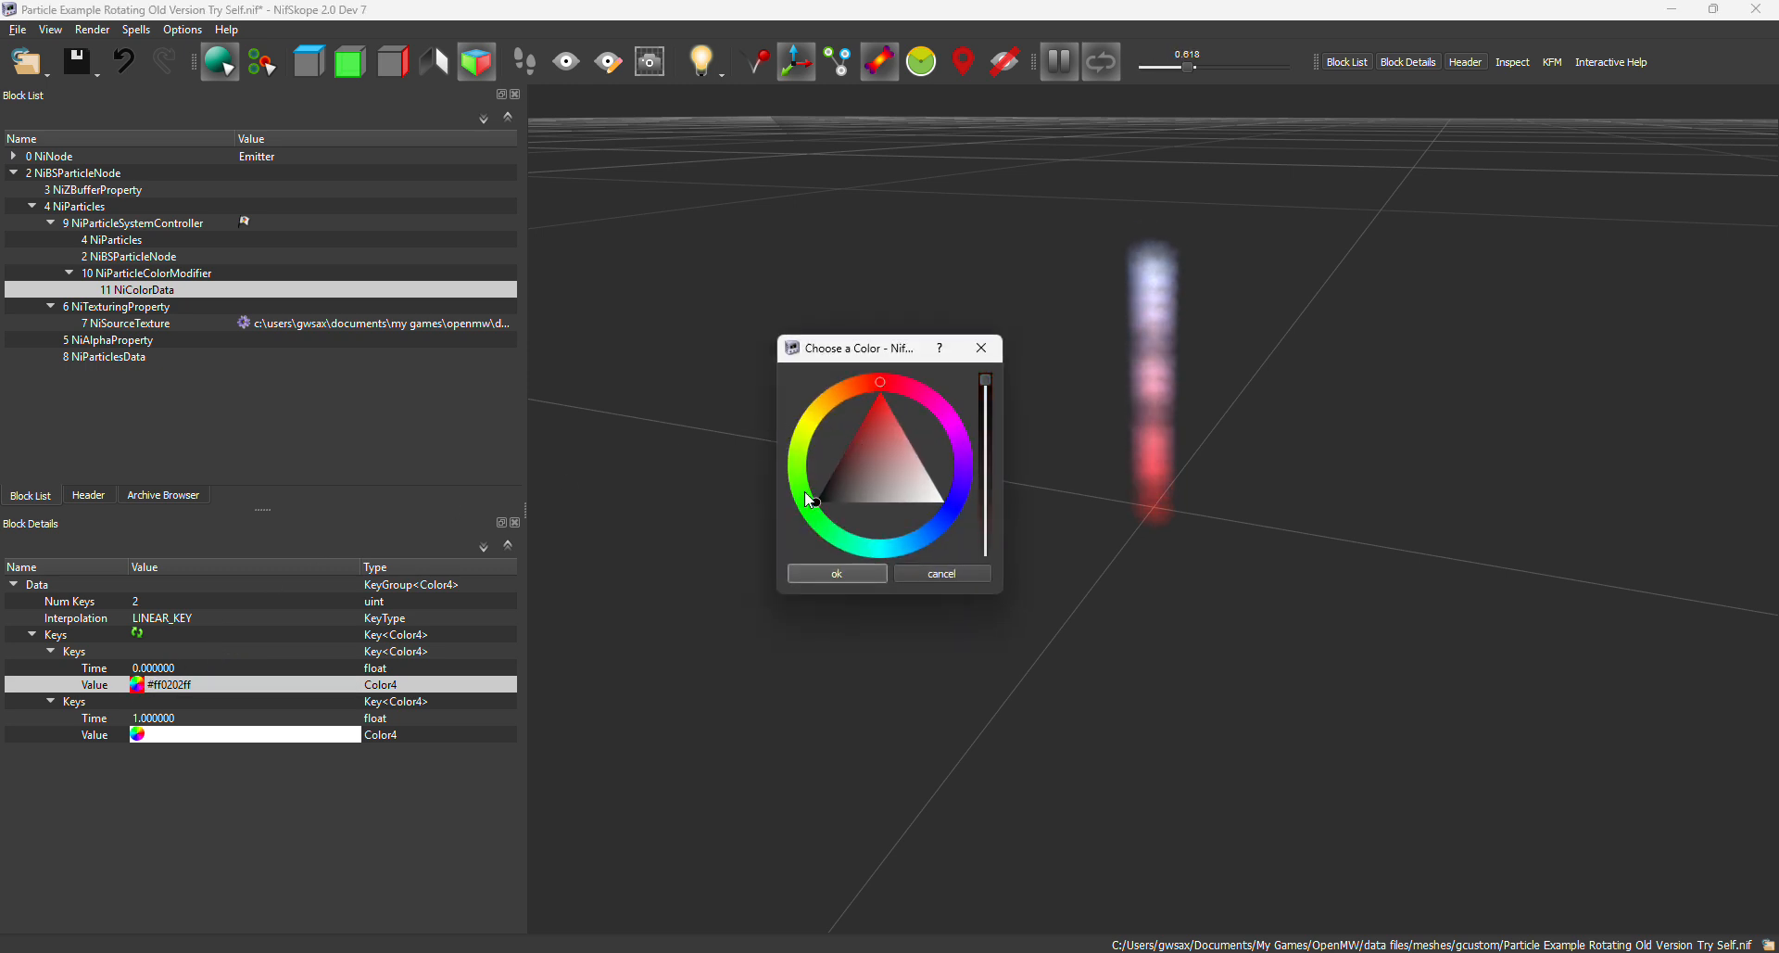
click(823, 573)
drag(786, 593, 797, 436)
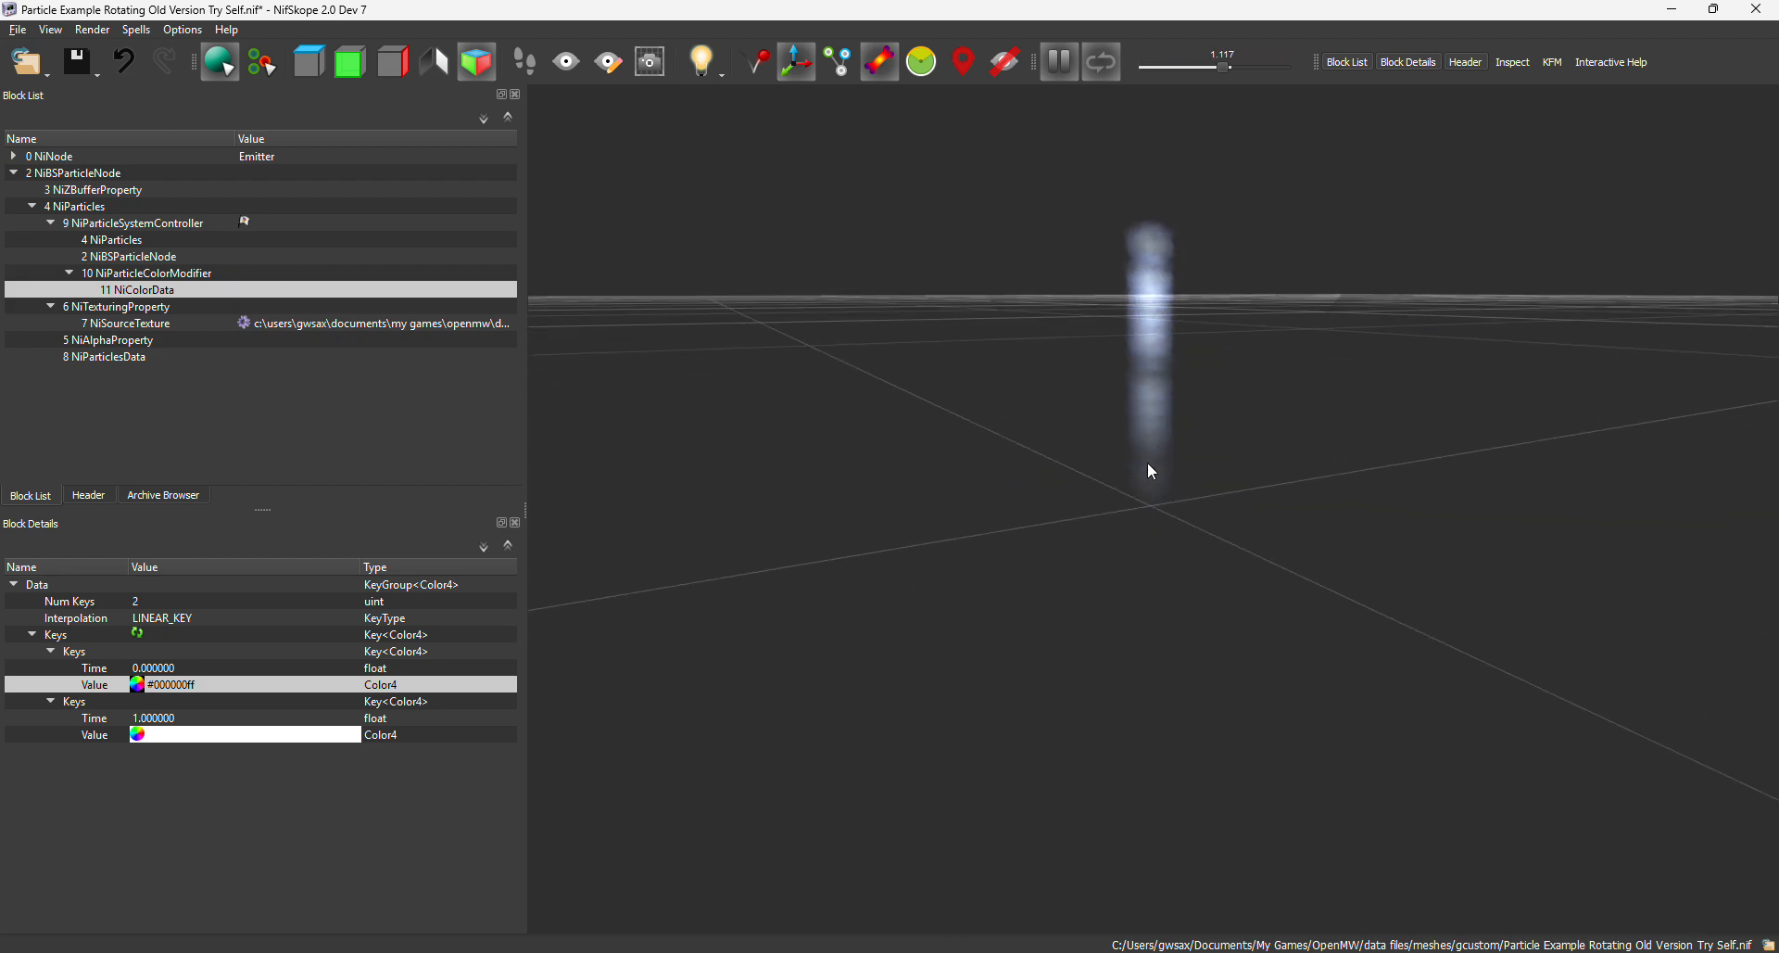
Try 4 and 1 as the Frequency of the NiParticleSystemController block
click(134, 223)
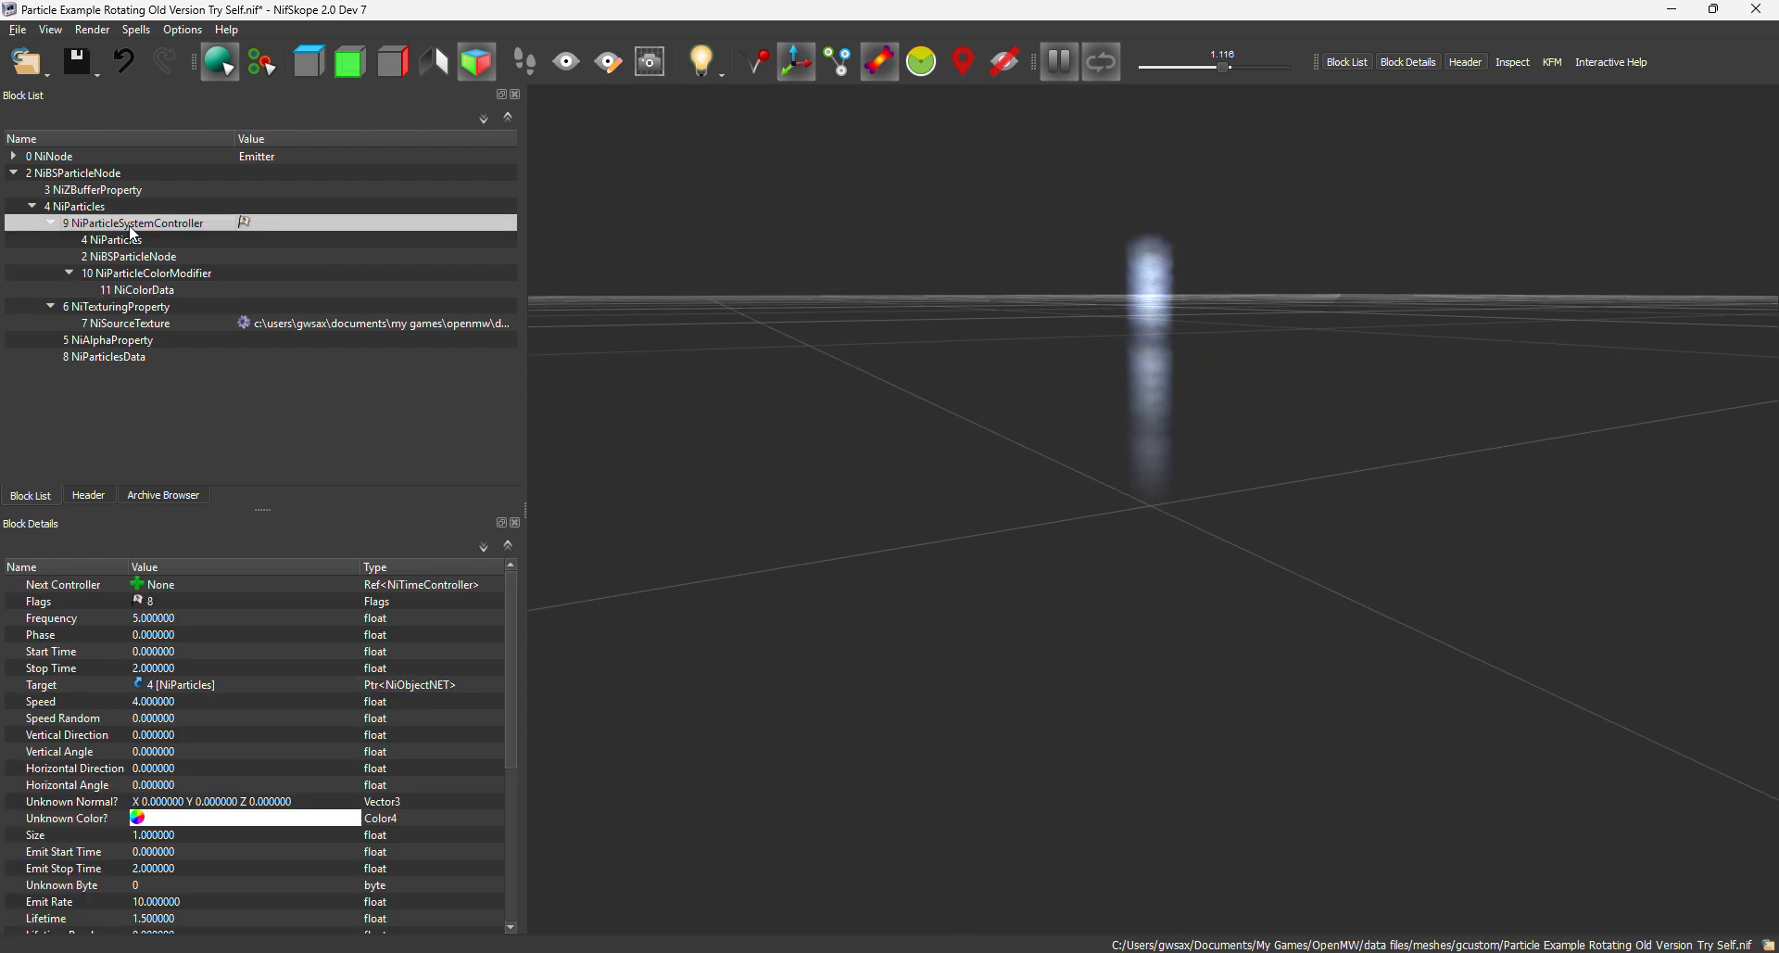
double_click(178, 618)
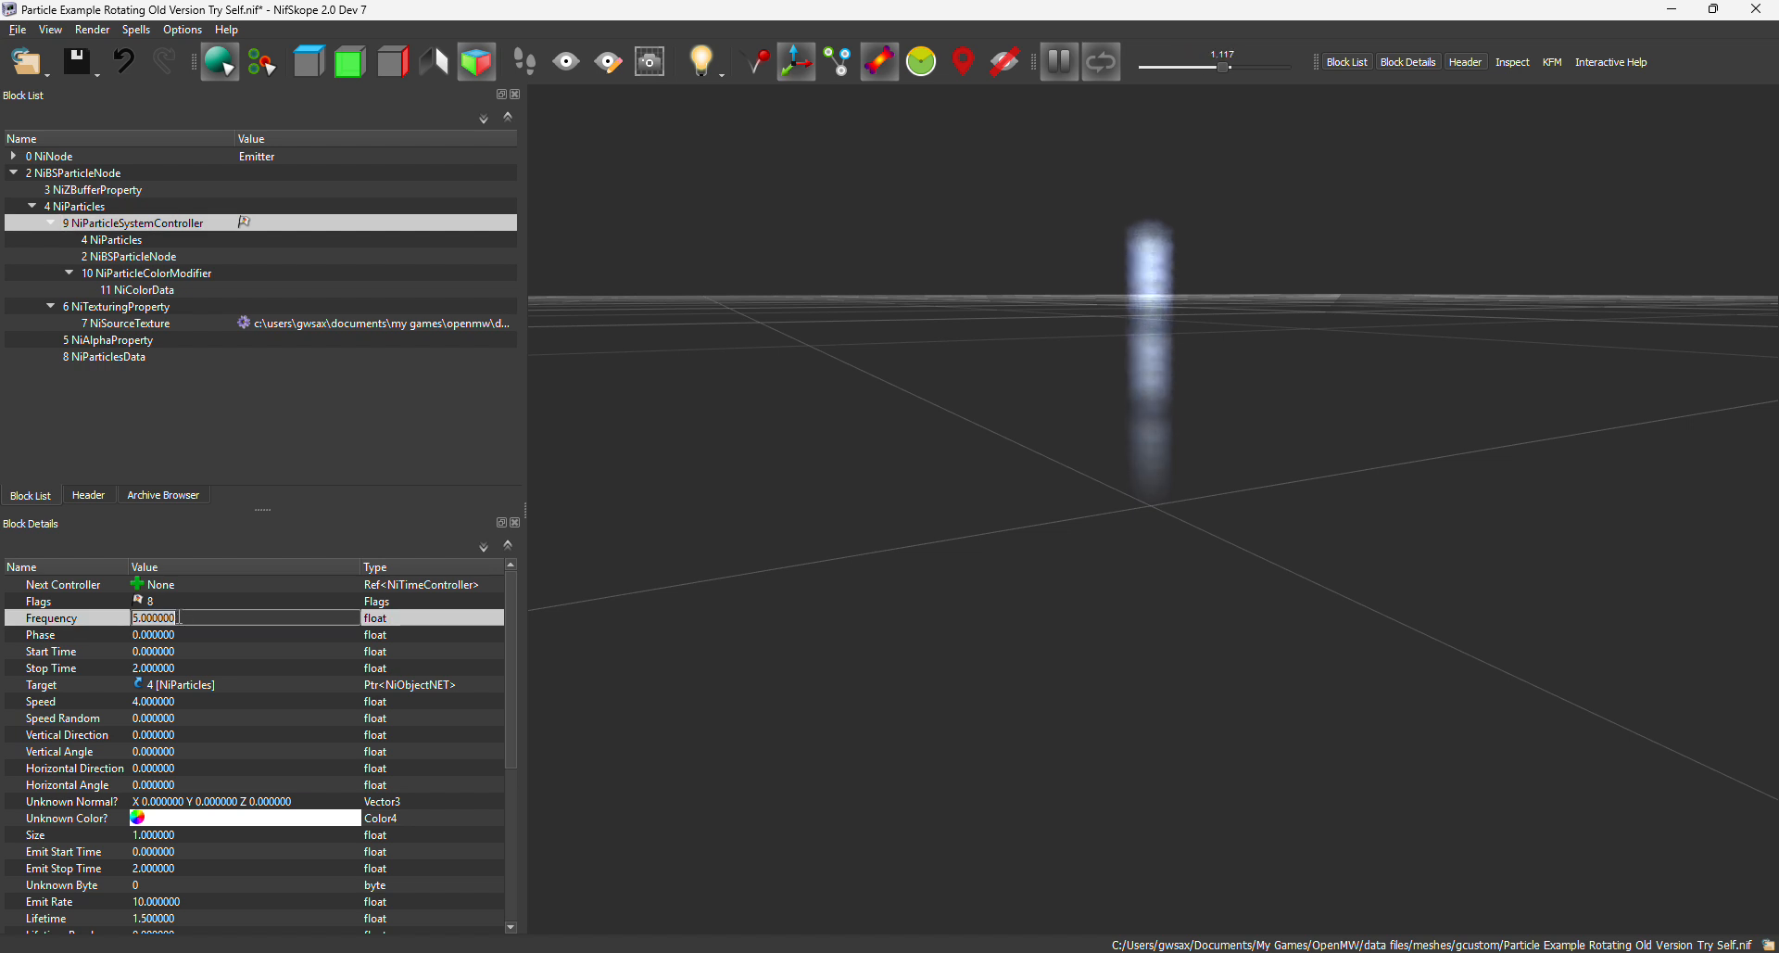
text(4)
key(Return)
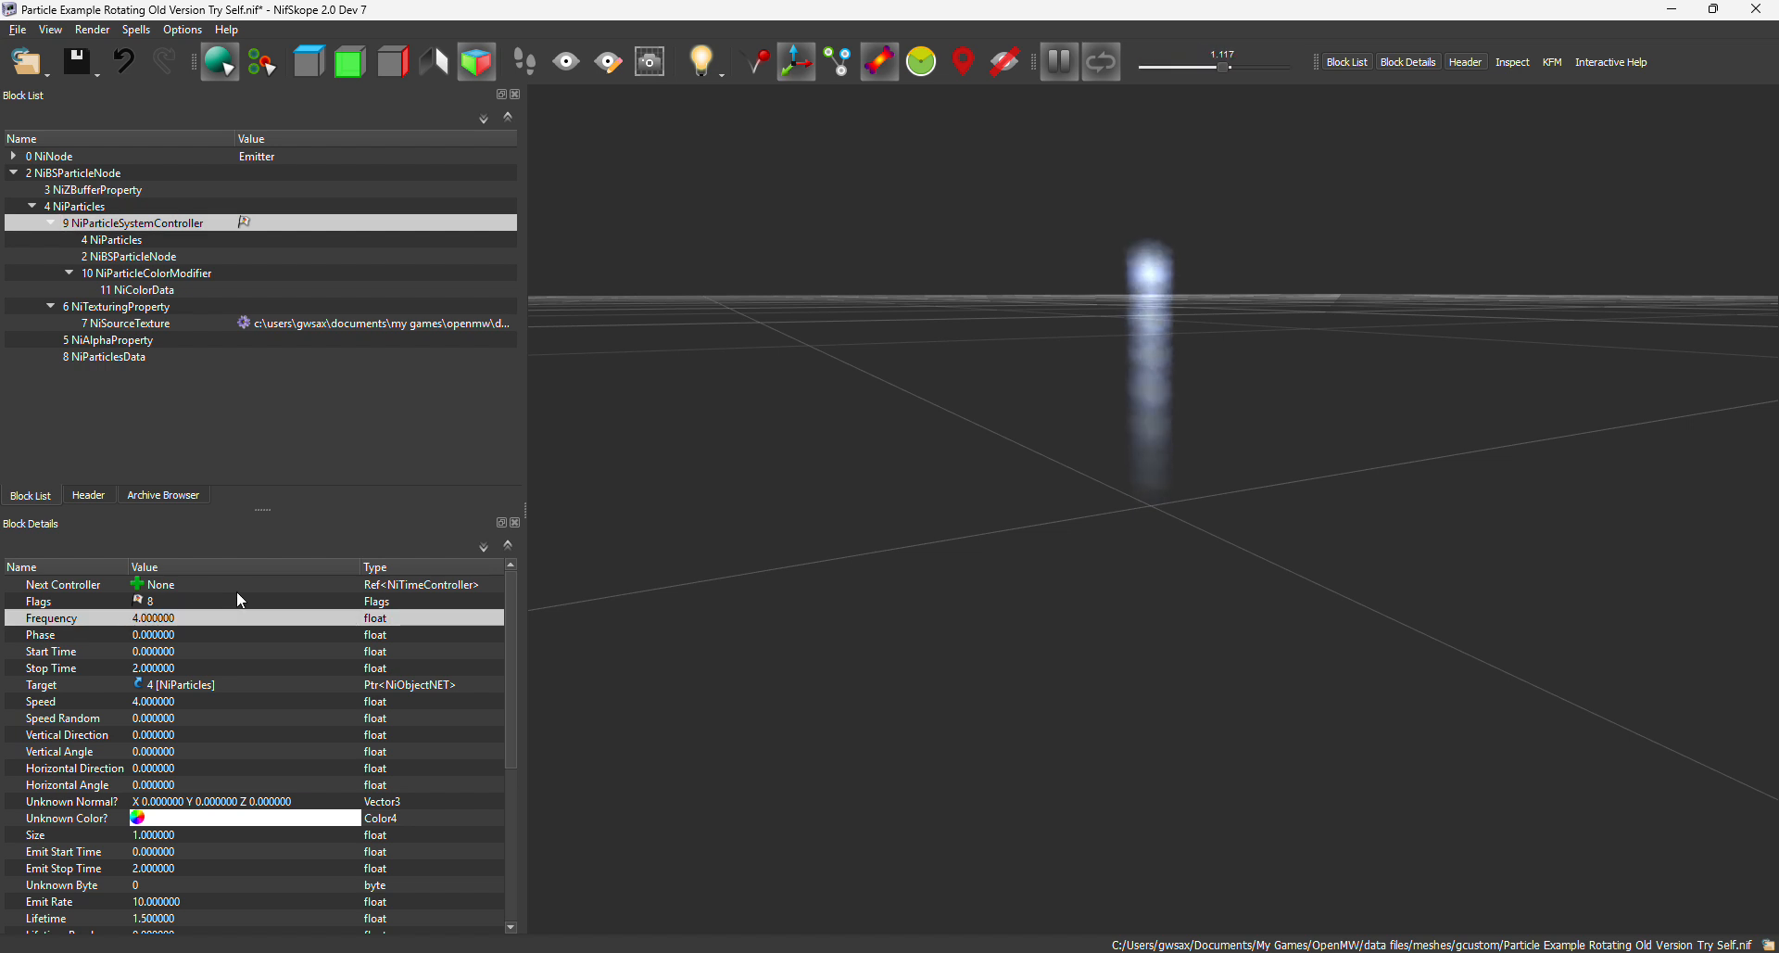
double_click(185, 618)
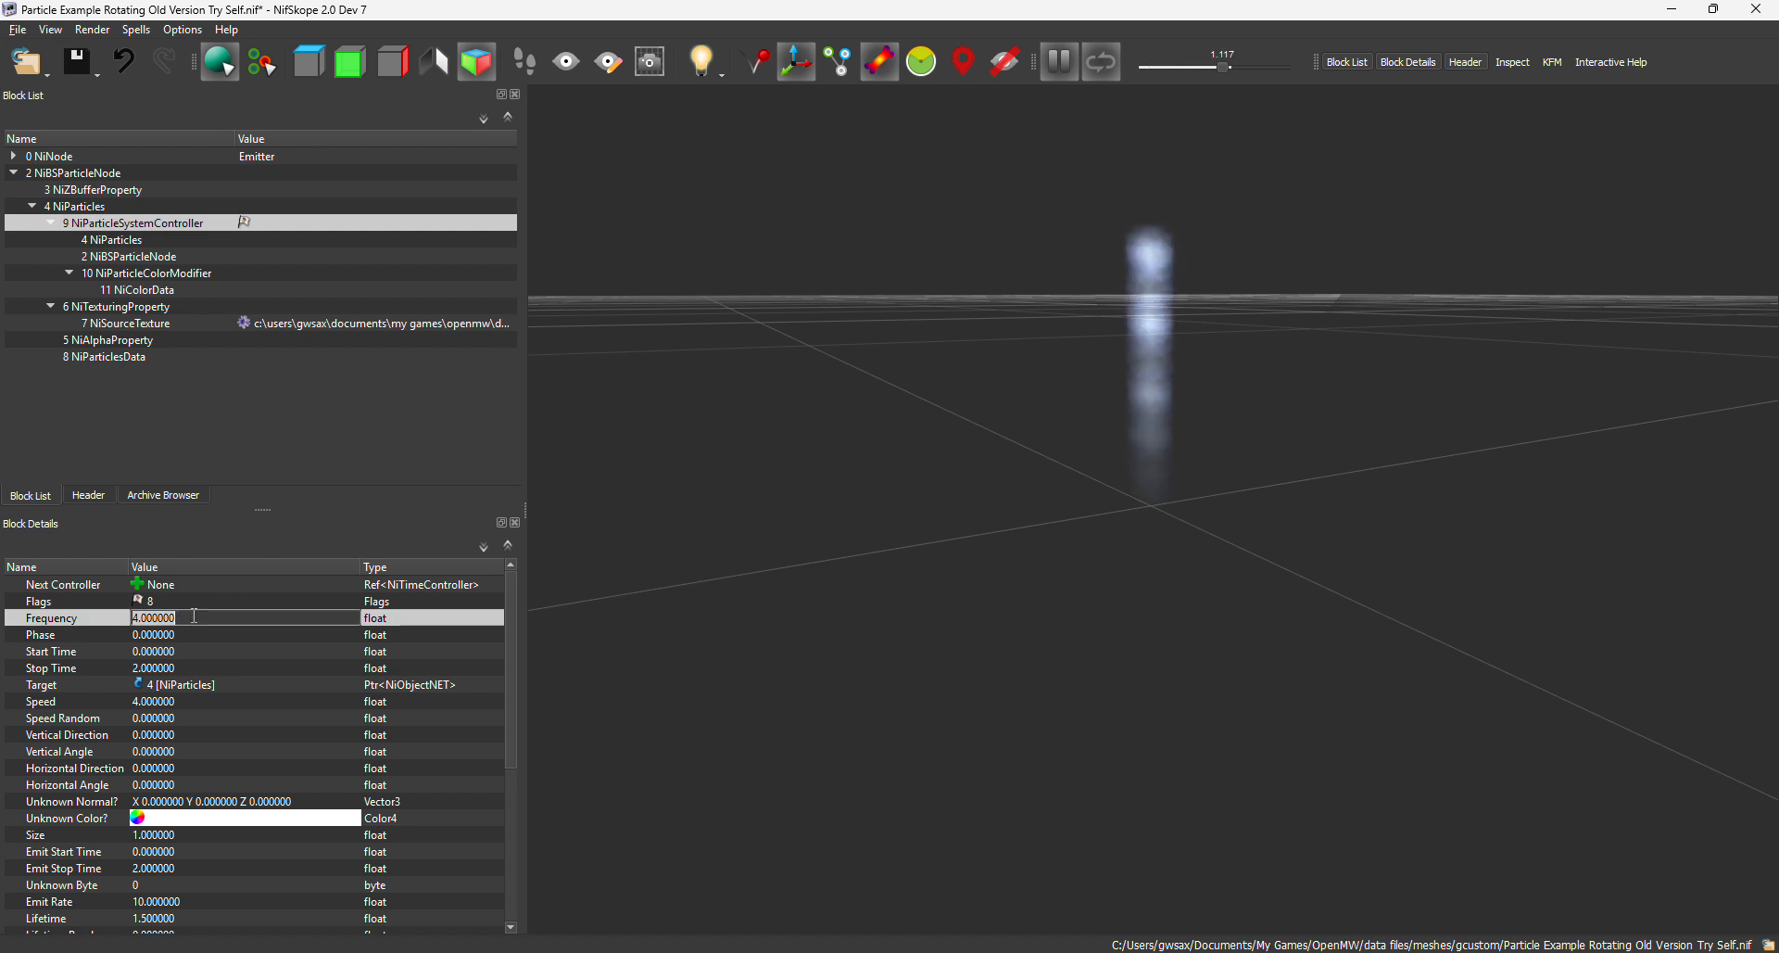
text(1)
key(Return)
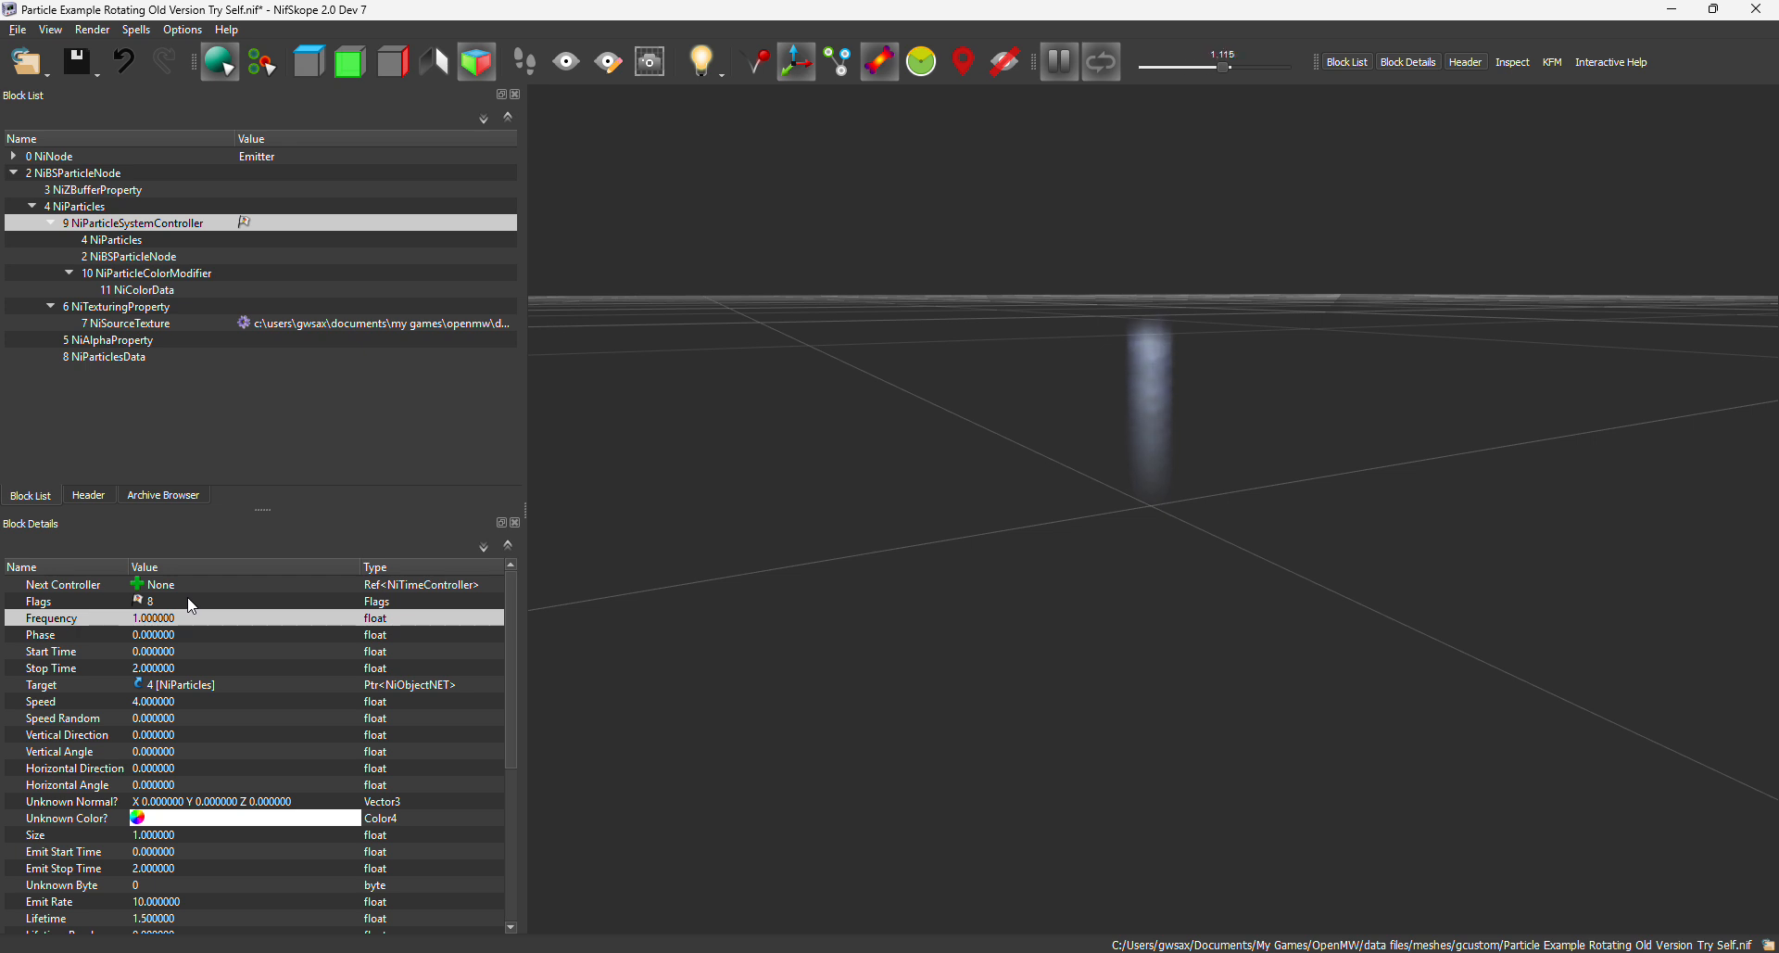
Set the Frequency of the NiParticleSystemController block to 5
double_click(146, 618)
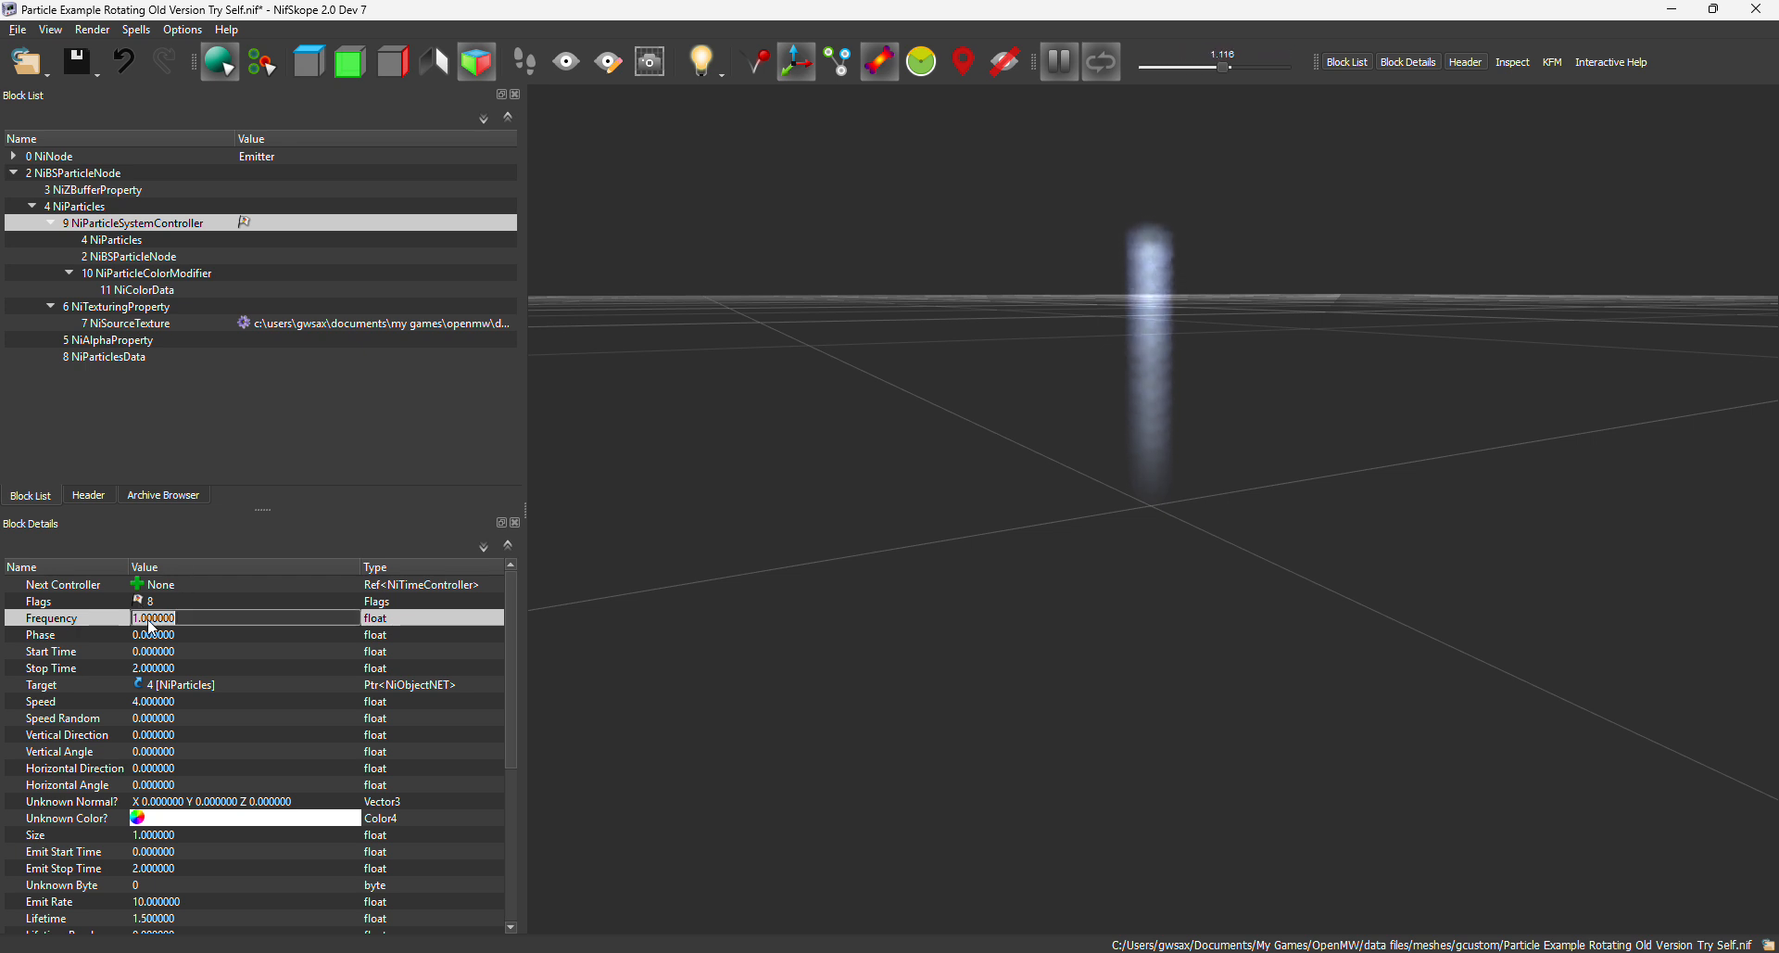
text(5)
key(Return)
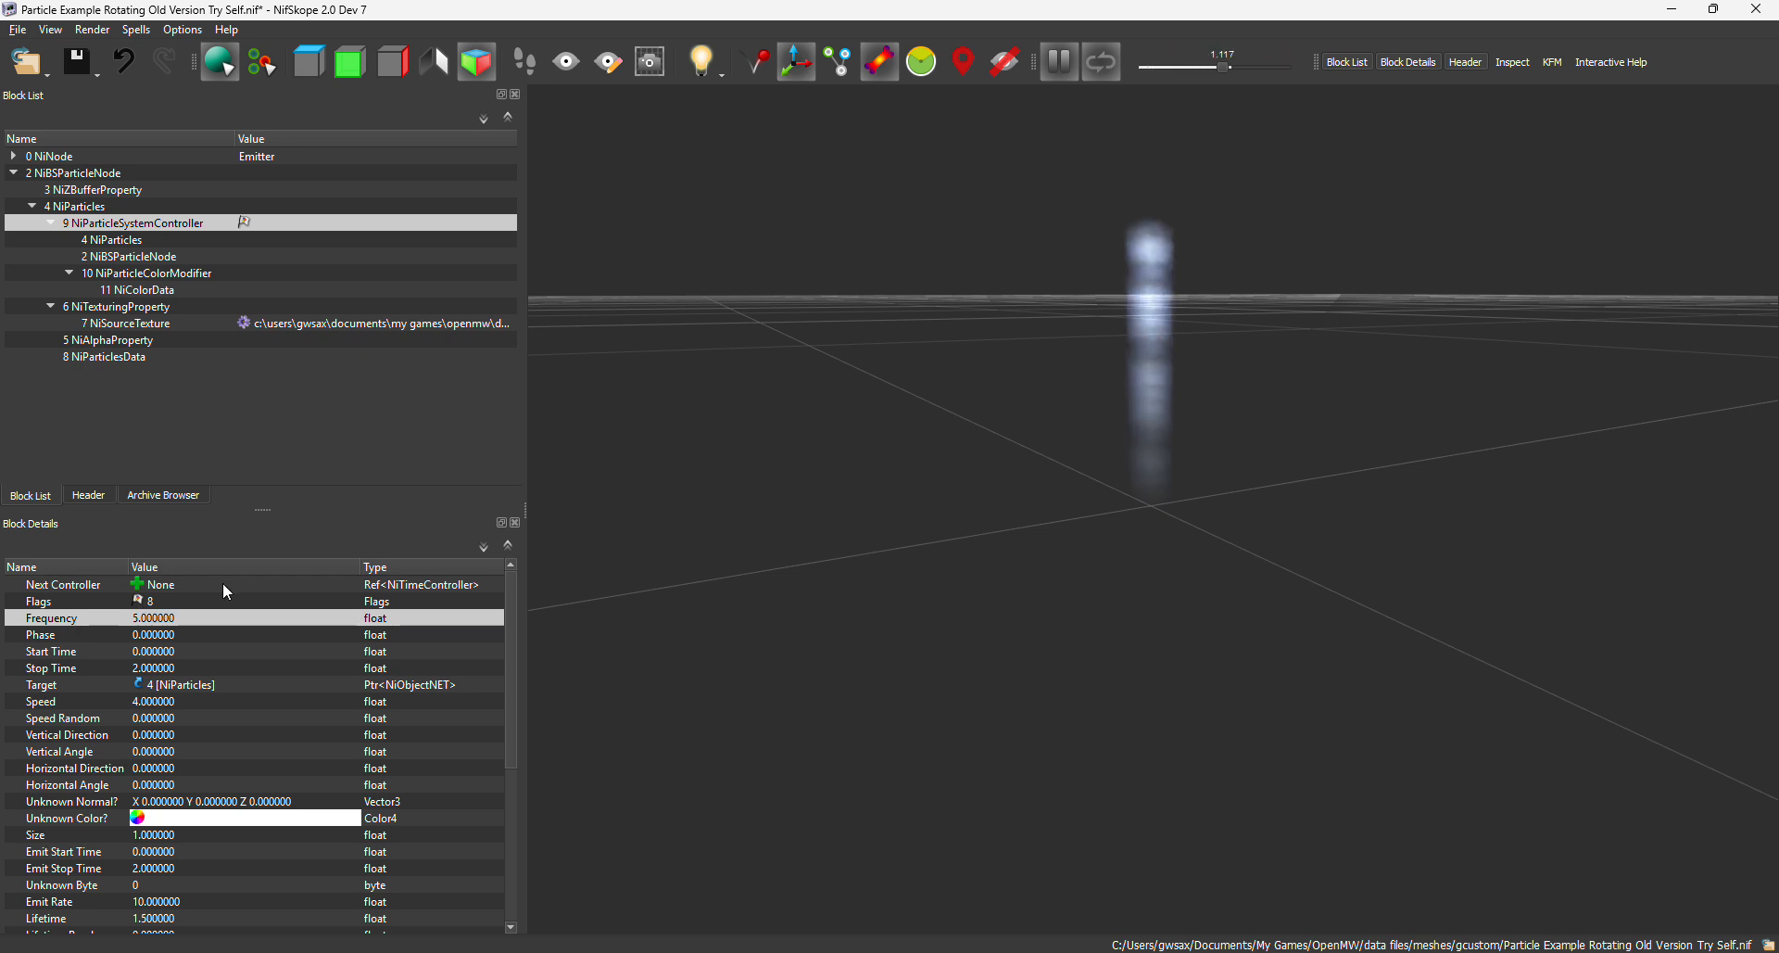
Set the Speed of the NiParticleSystemController block to 2 and view the particle column from another angle
click(159, 668)
scroll(156, 687, down, 1)
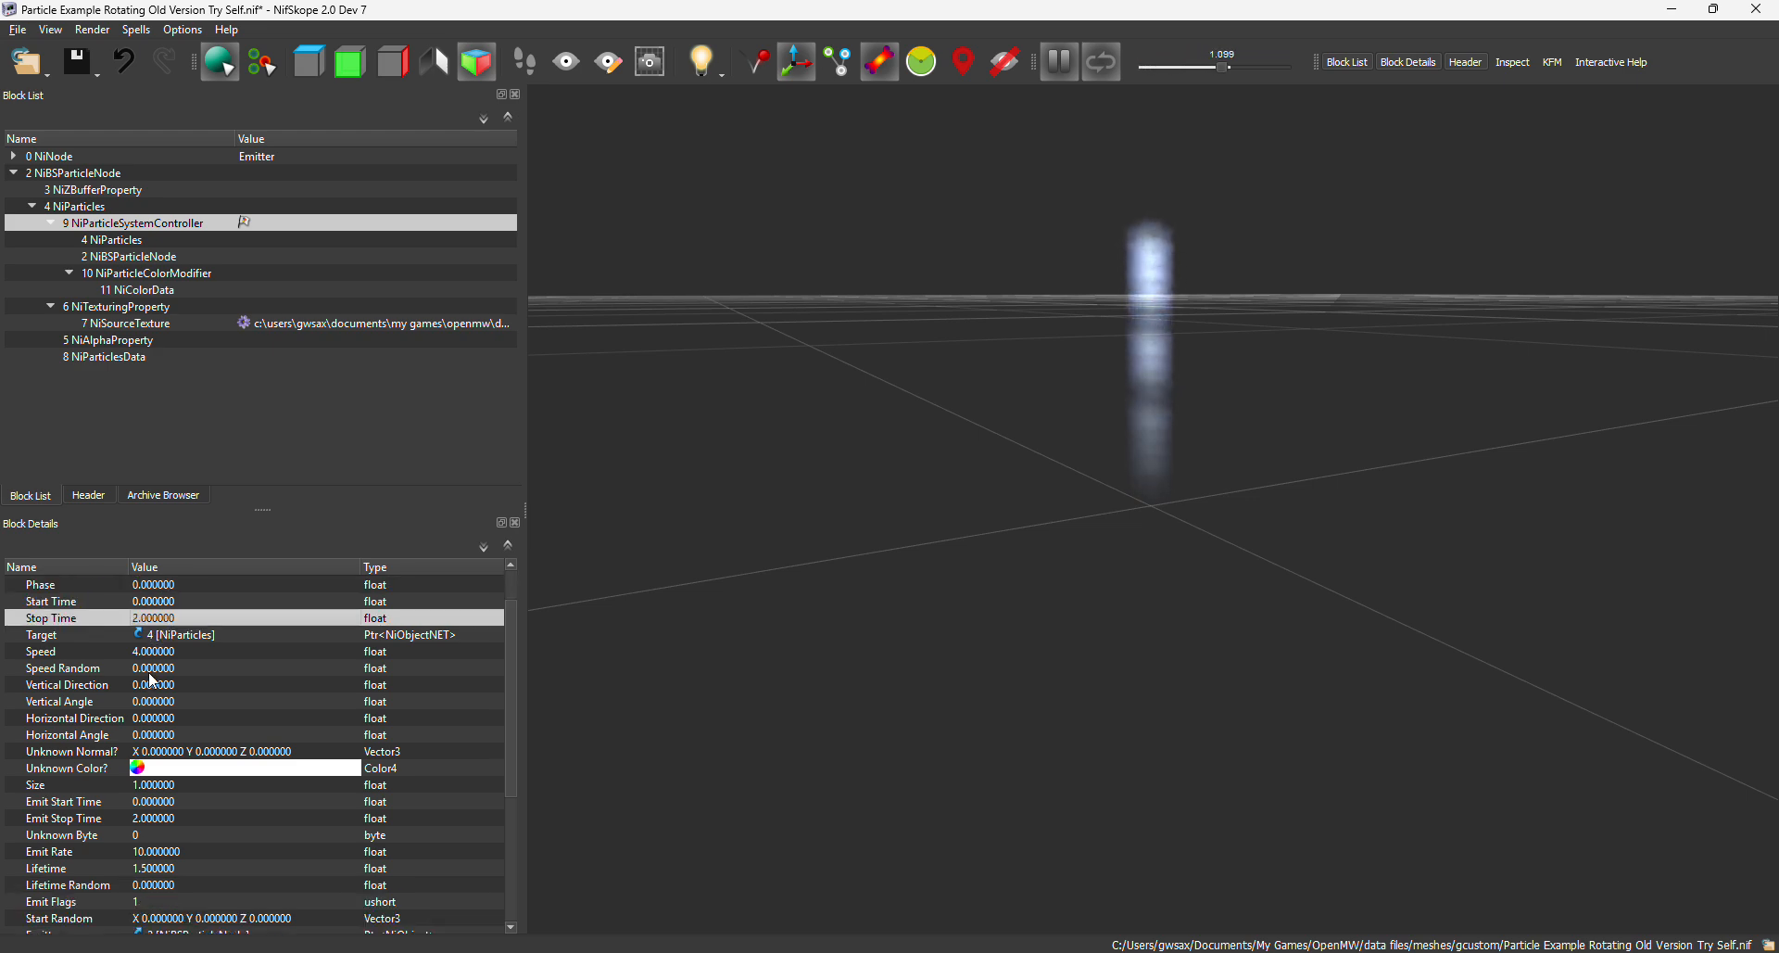
double_click(213, 650)
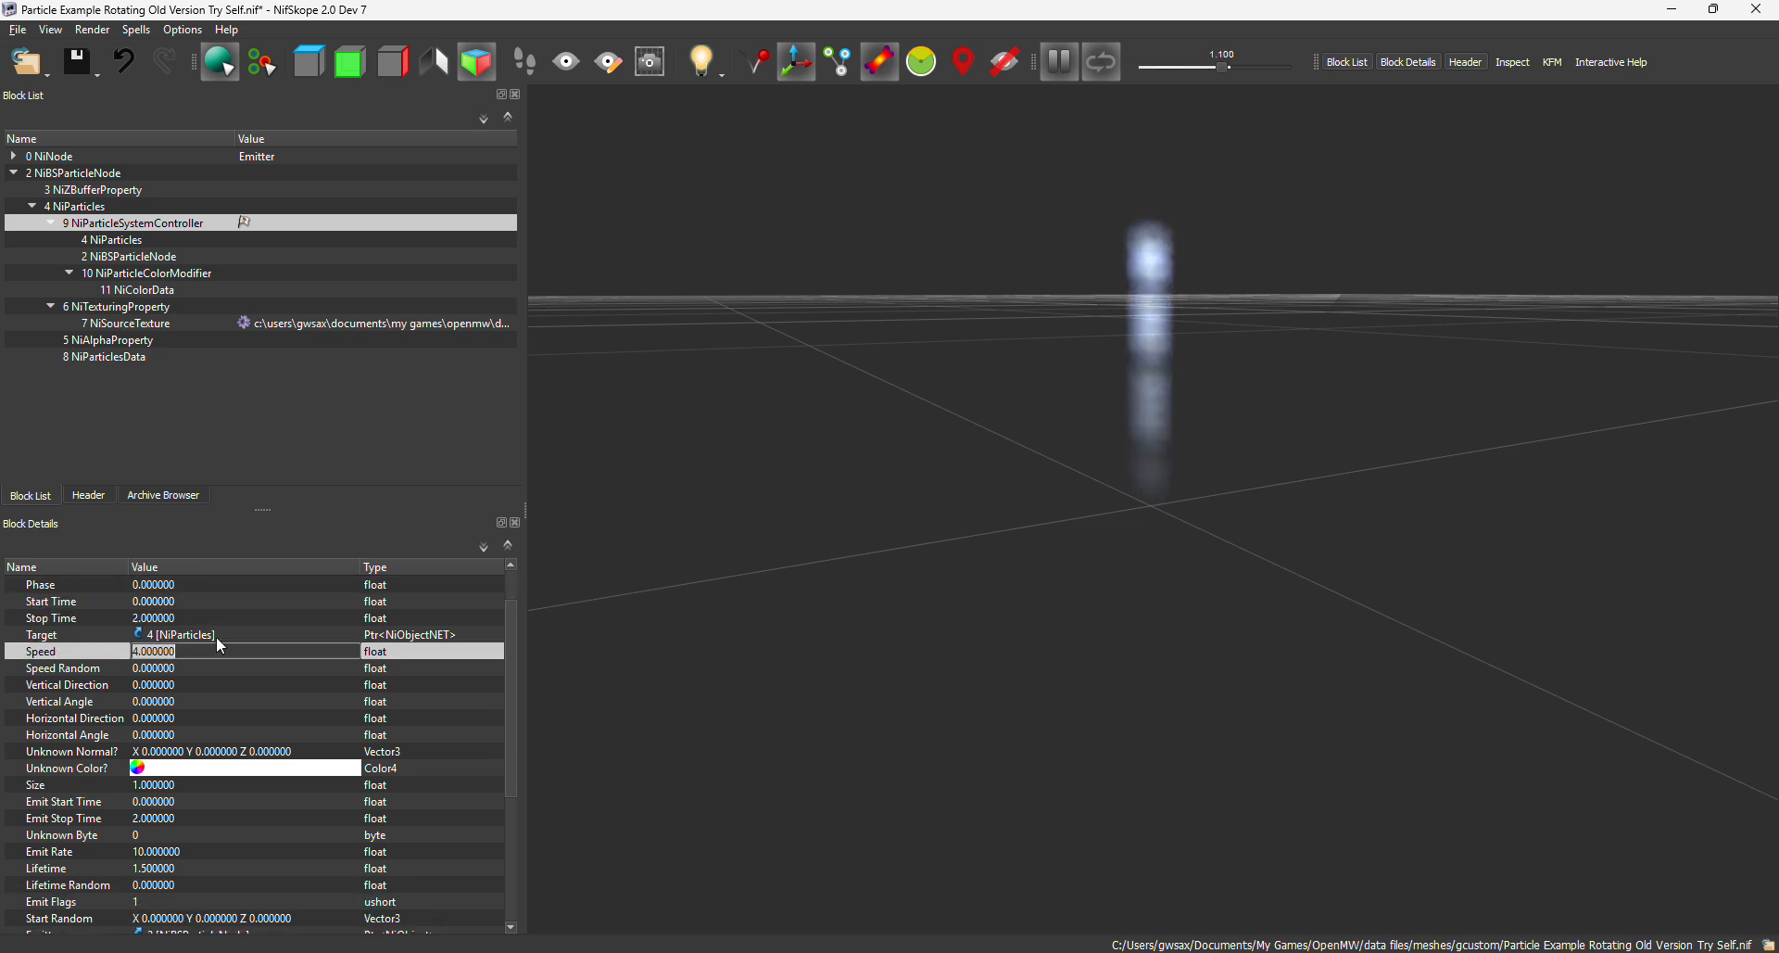
text(2)
key(Return)
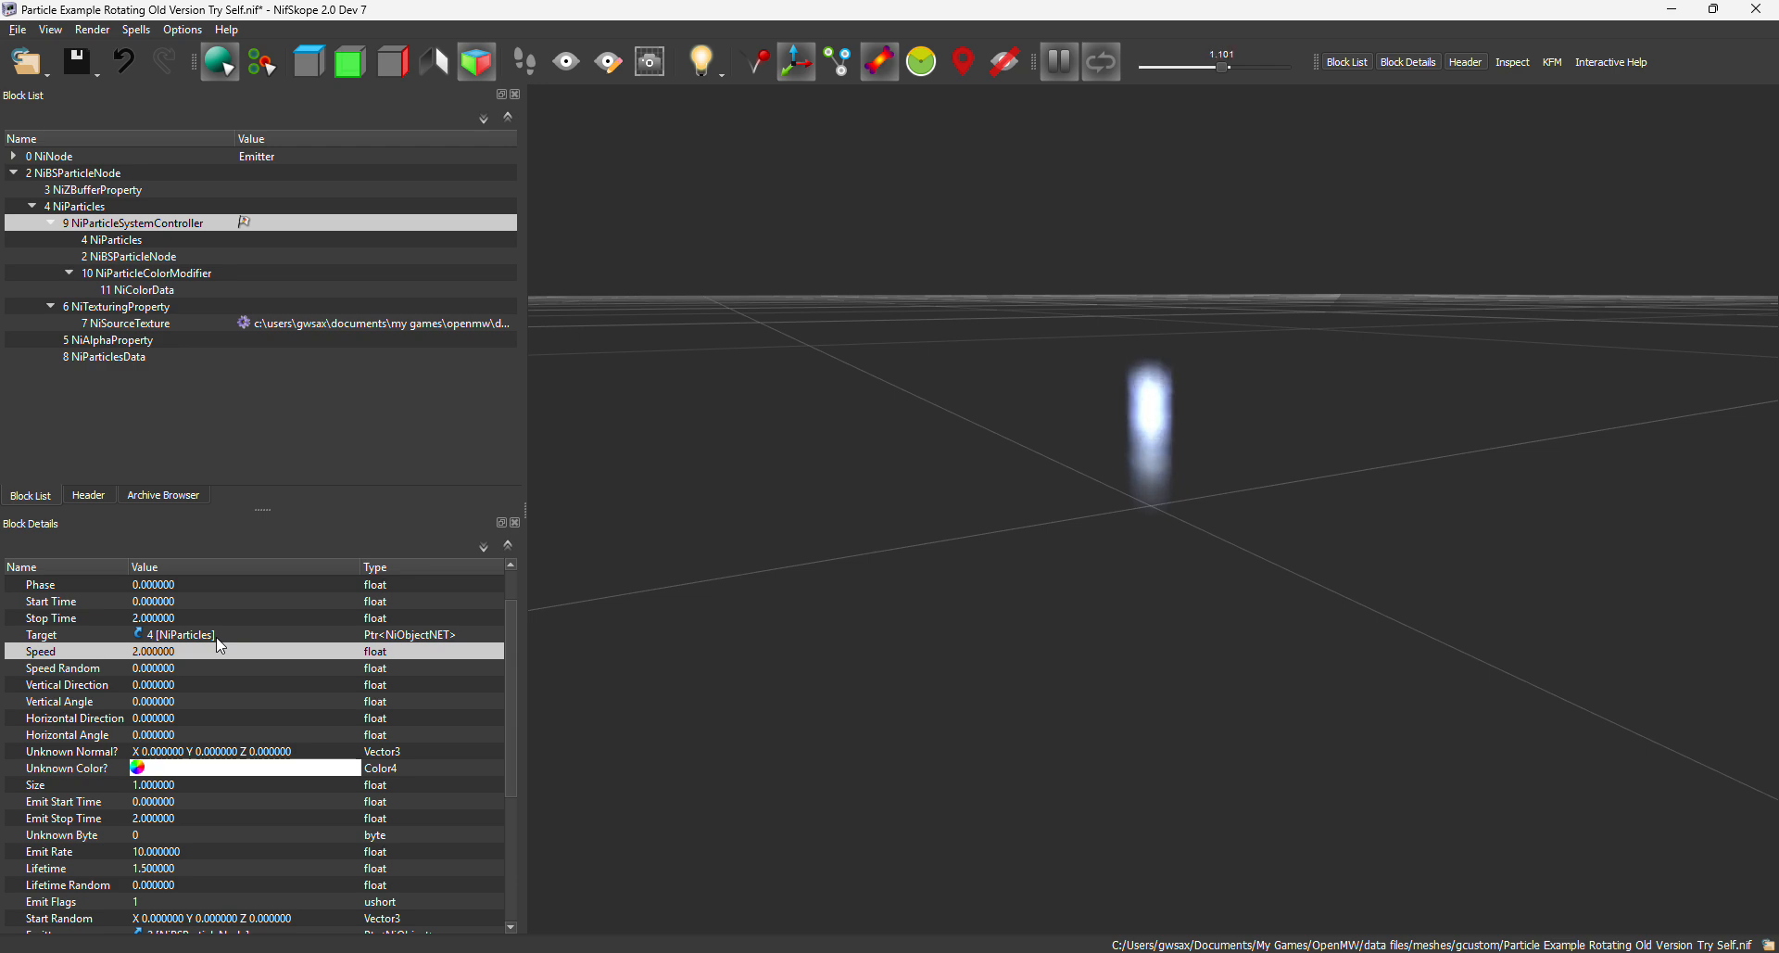
mouse_move(1191, 468)
mouse_down()
mouse_move(1232, 503)
mouse_move(1199, 469)
mouse_move(1175, 491)
mouse_up()
Try 5 as the Emit Rate of the NiParticleSystemController block and view the particles from a higher angle
scroll(235, 710, down, 1)
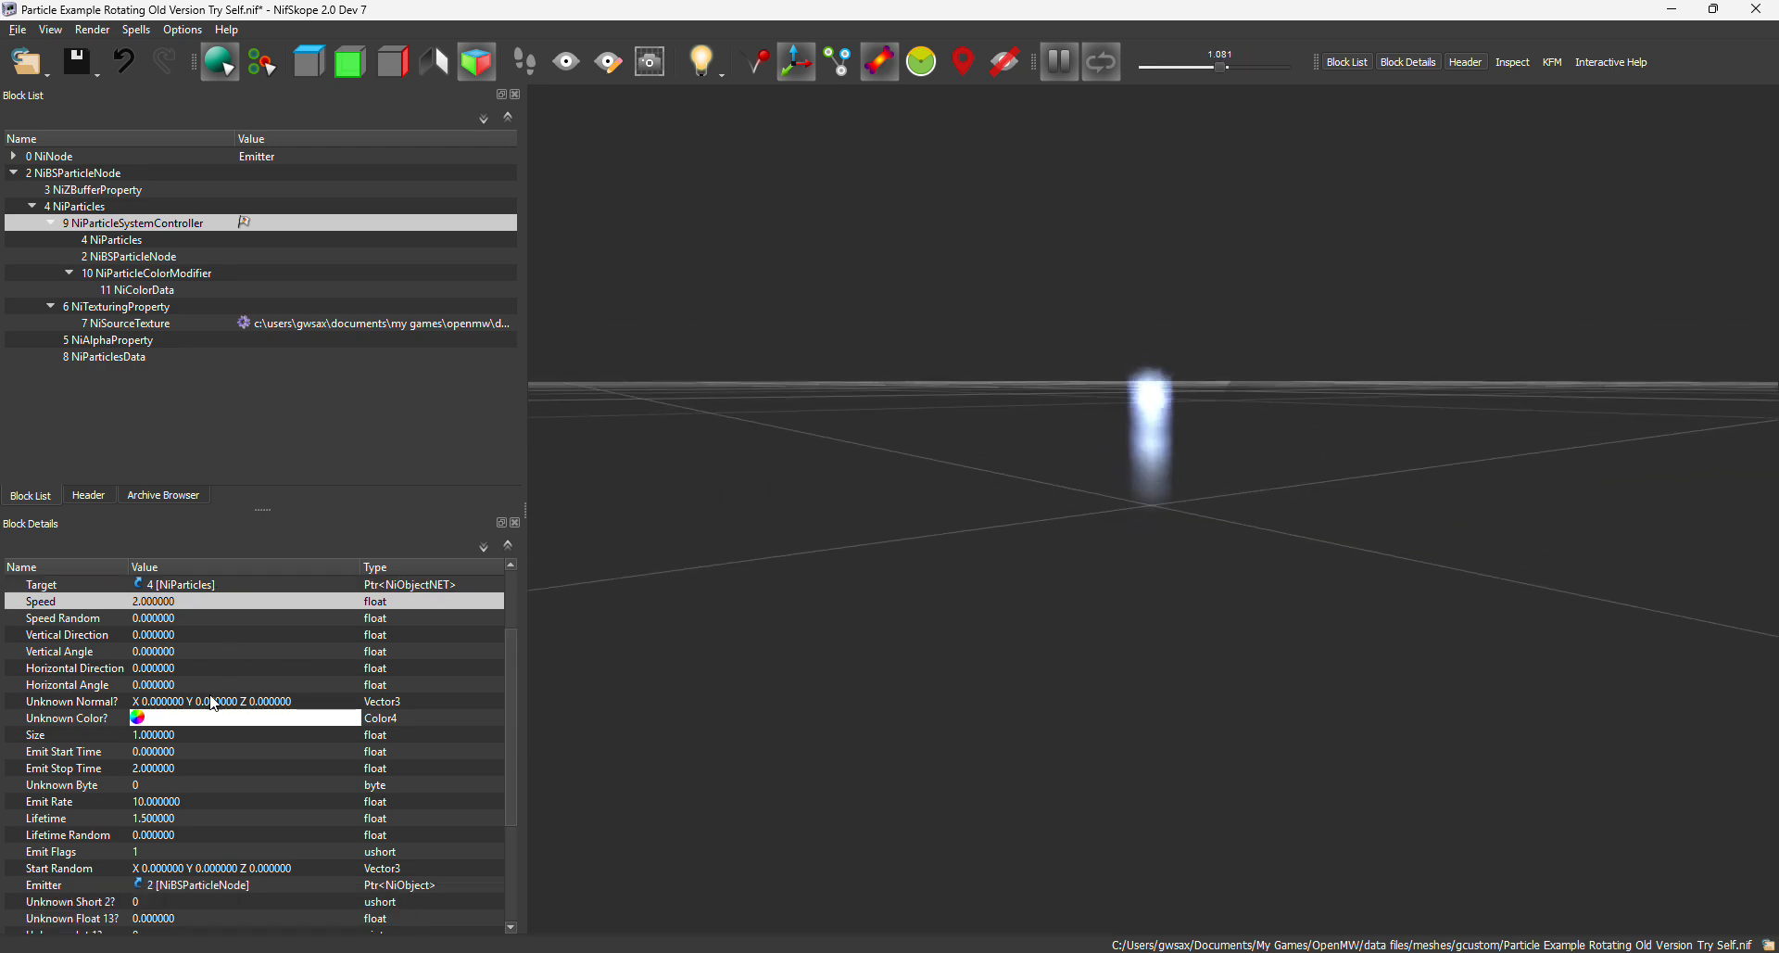
scroll(170, 739, down, 1)
double_click(172, 744)
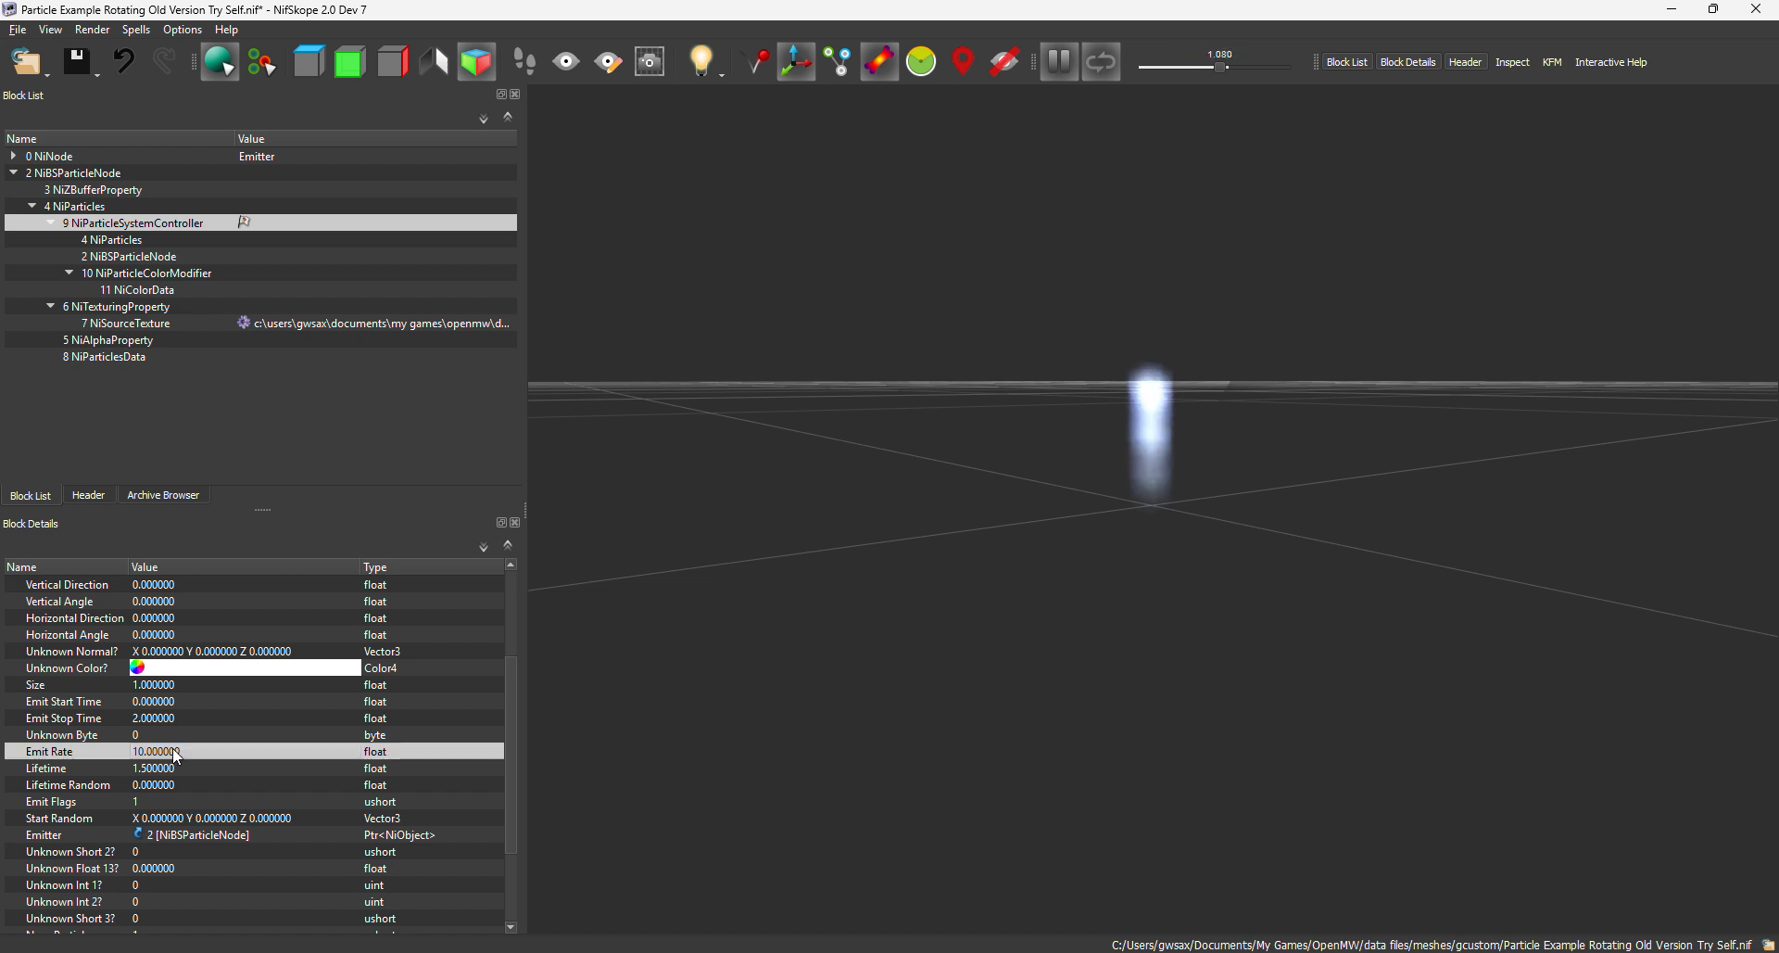
text(5)
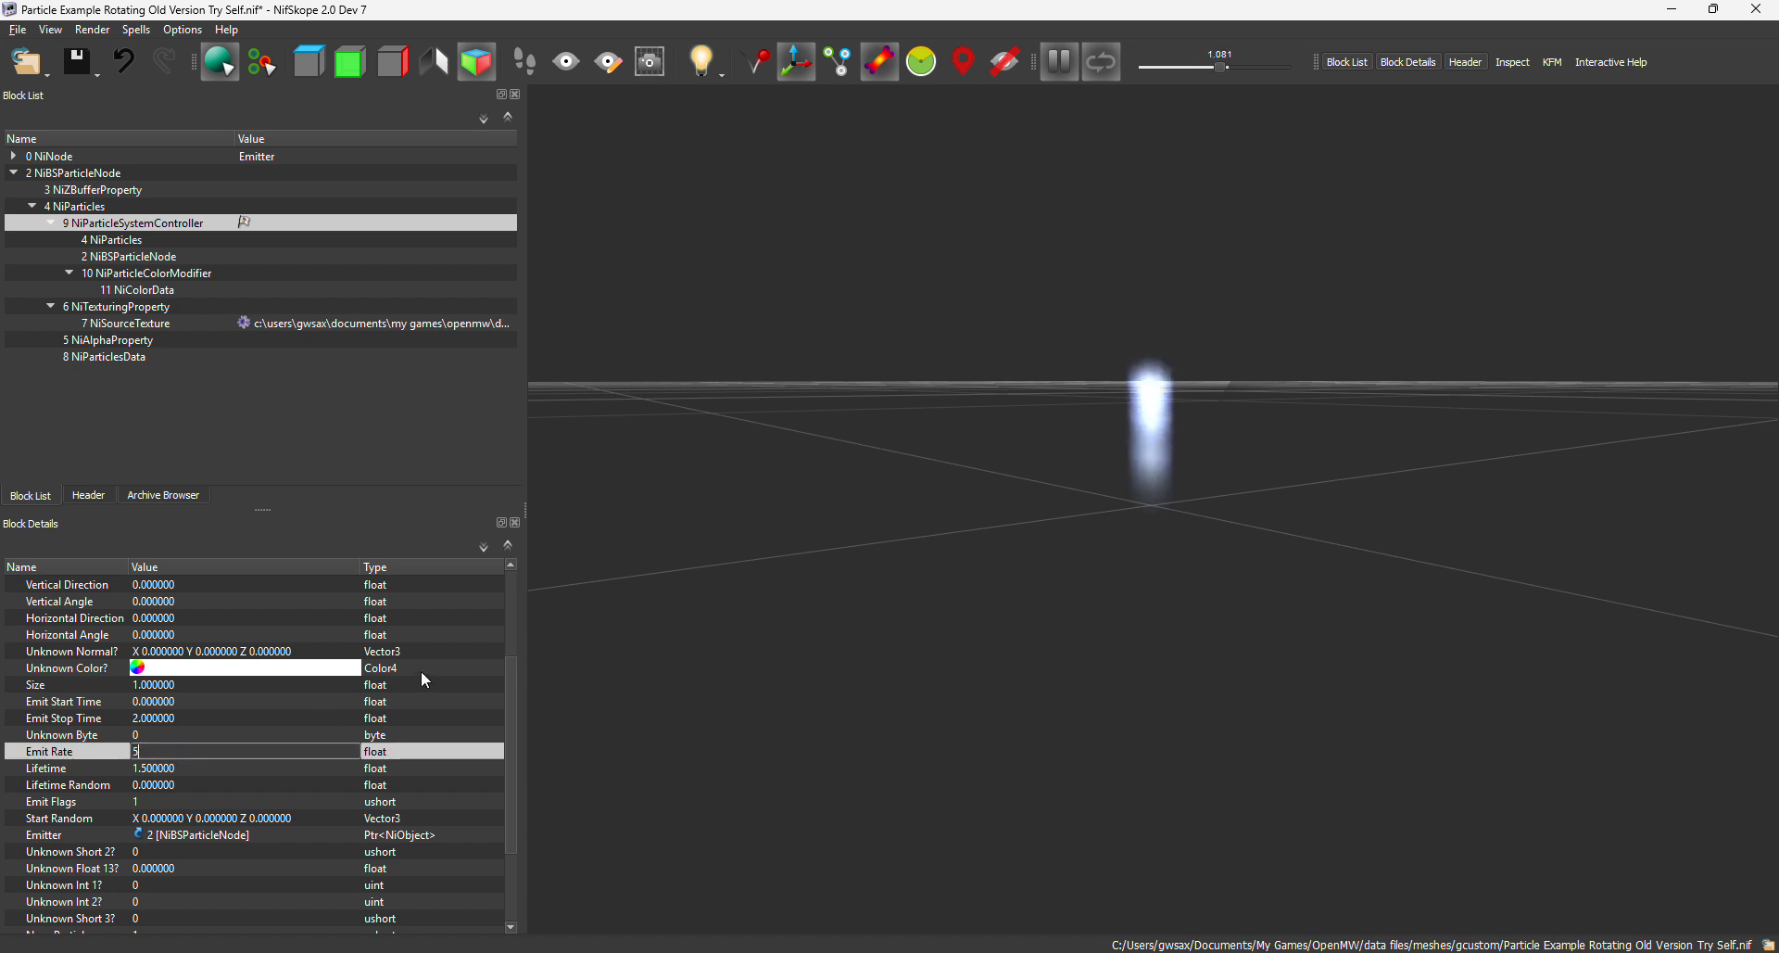
key(Return)
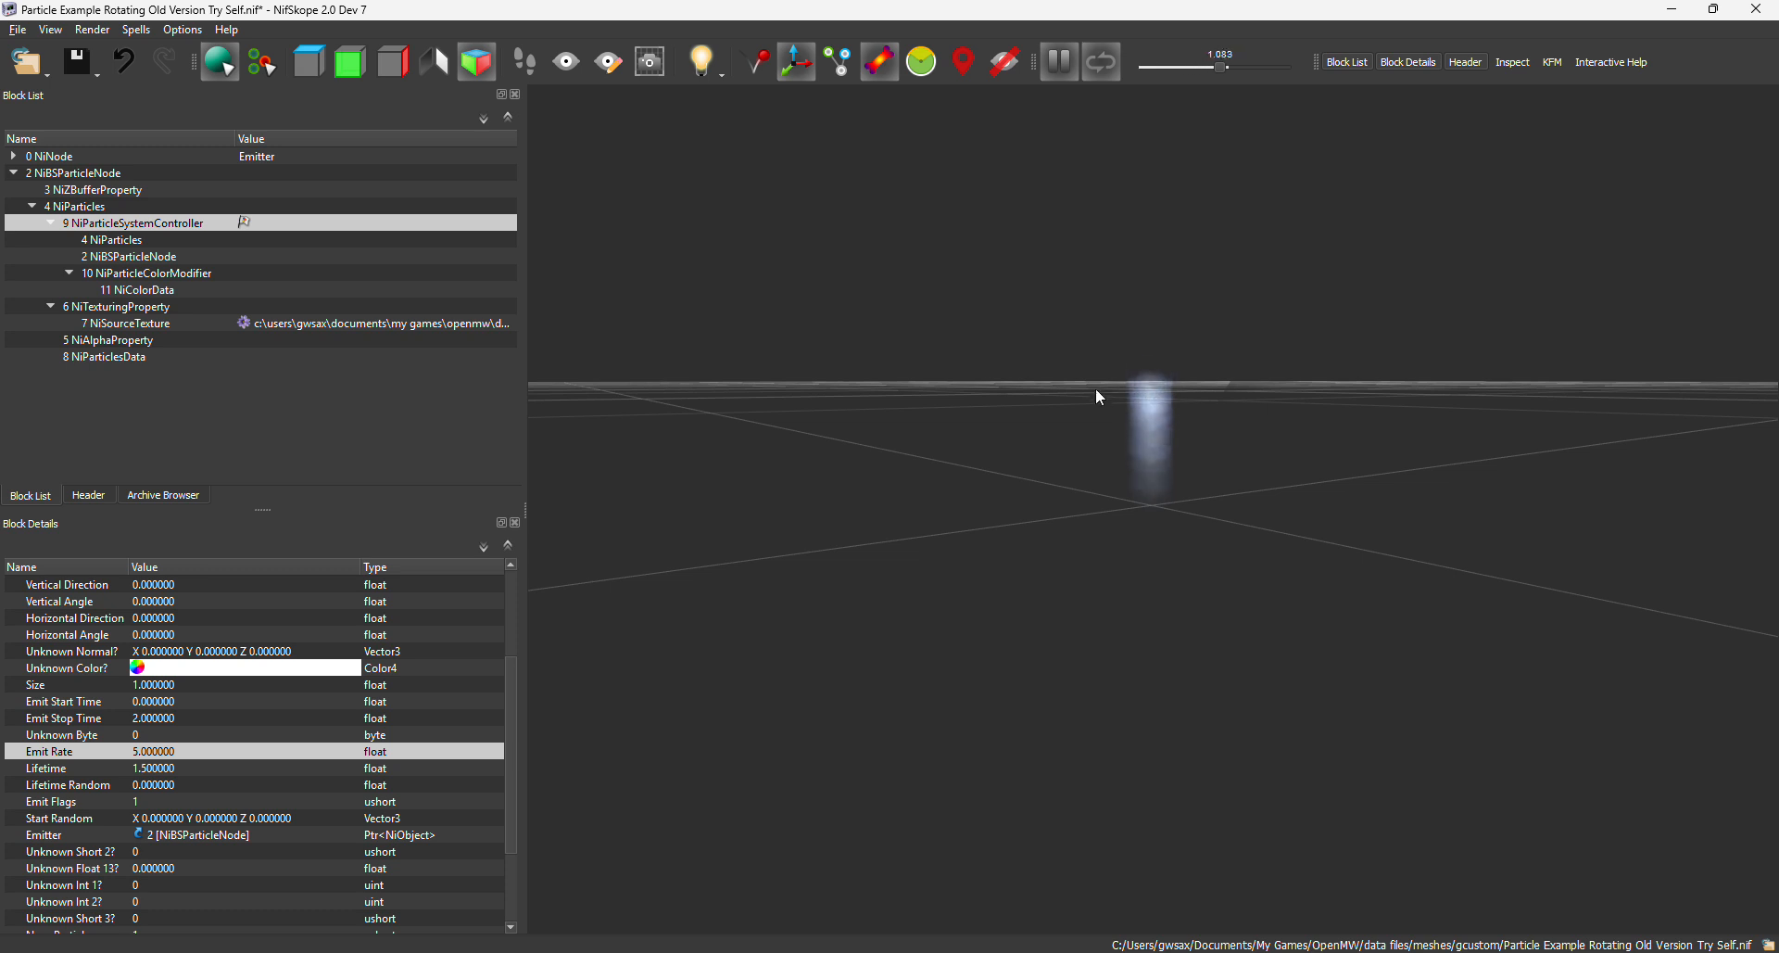
drag(1166, 369, 992, 468)
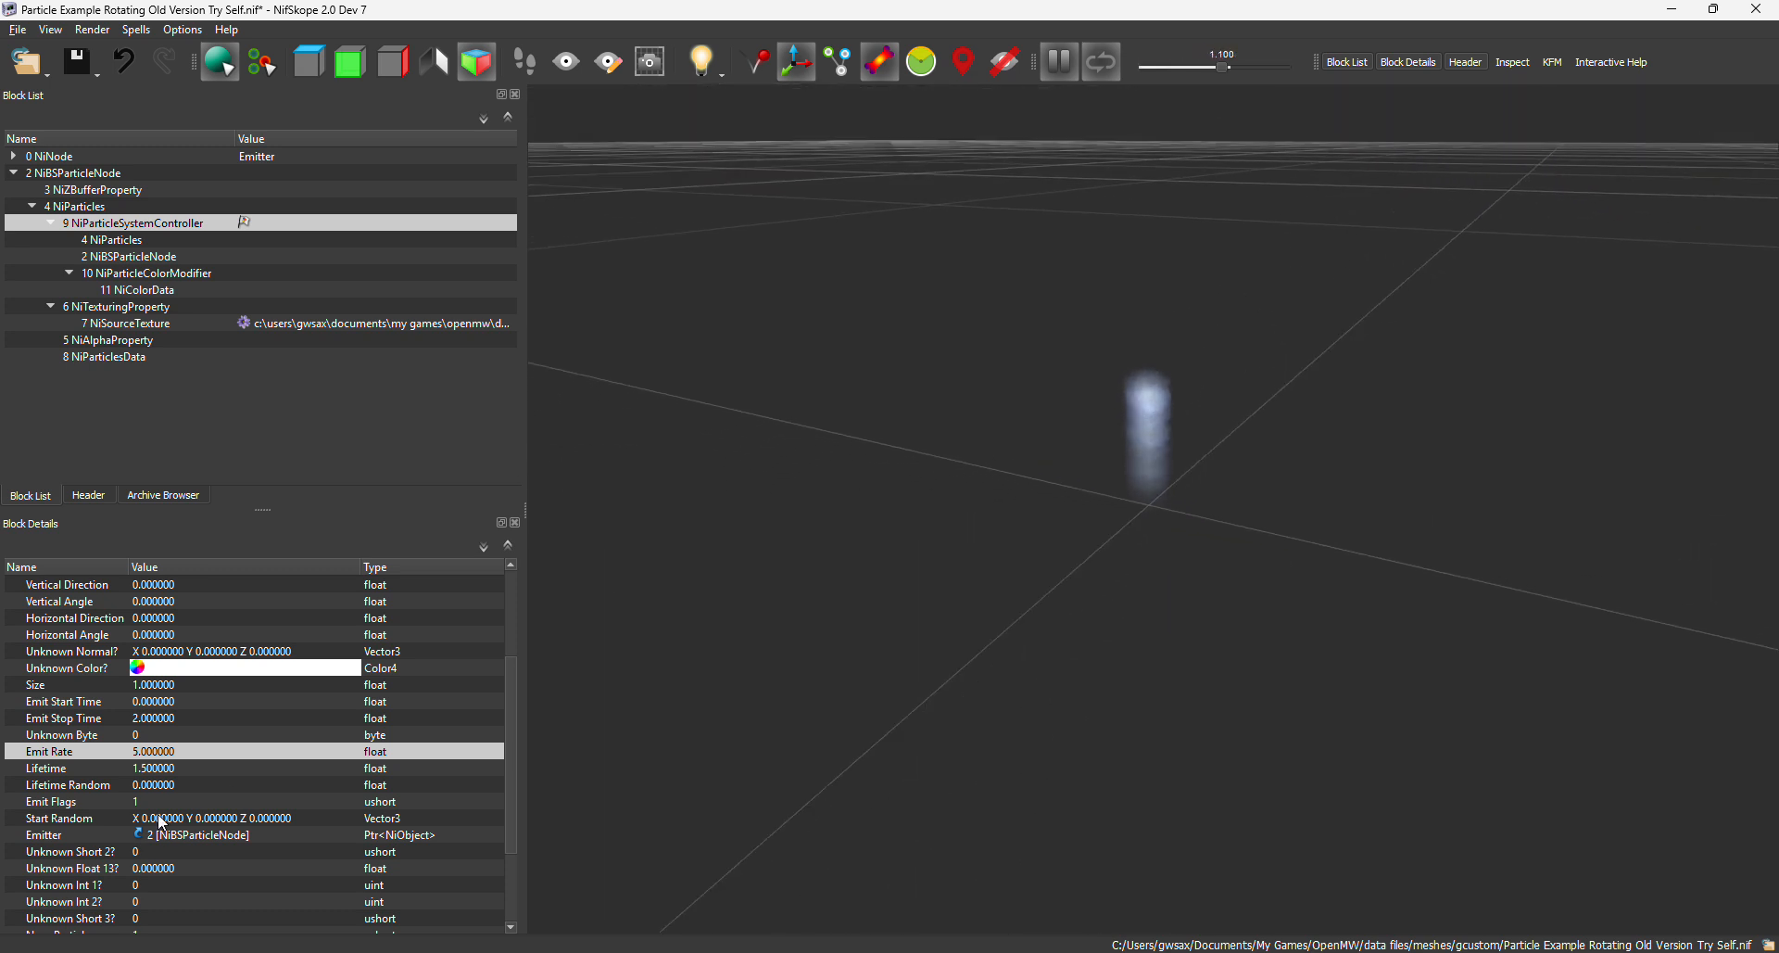
Set the Emit Rate of the NiParticleSystemController block to 6 and examine the particle column from several angles
double_click(153, 755)
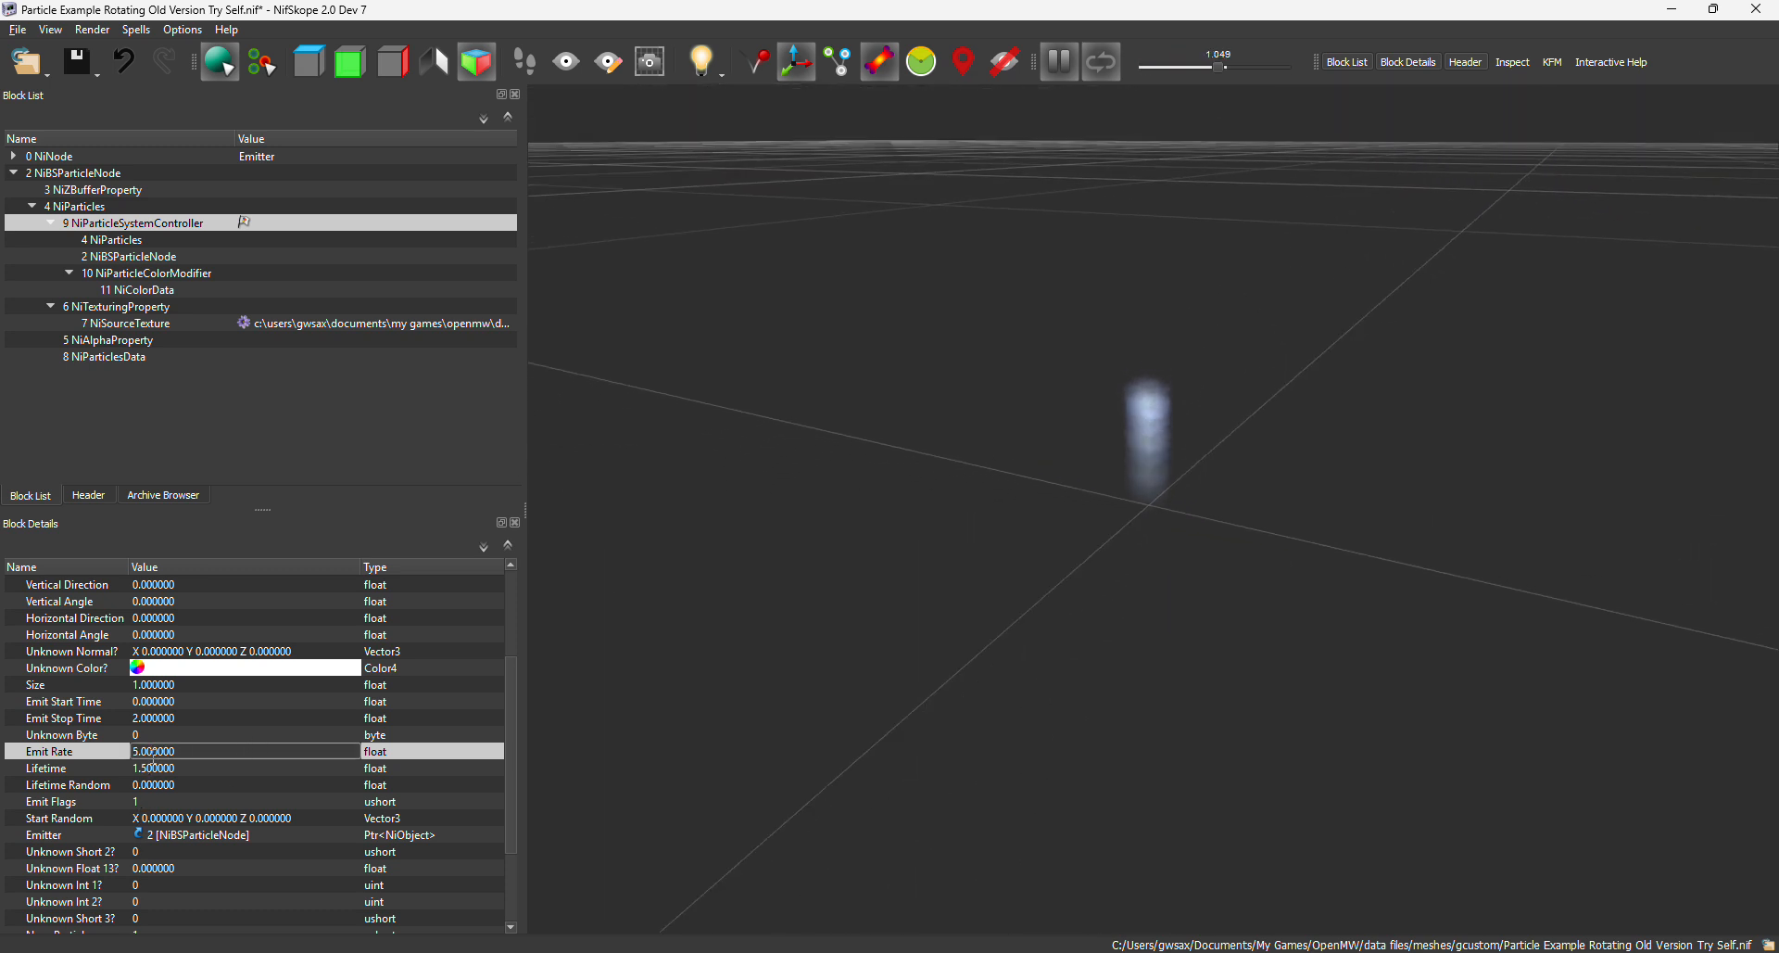
text(6)
key(Return)
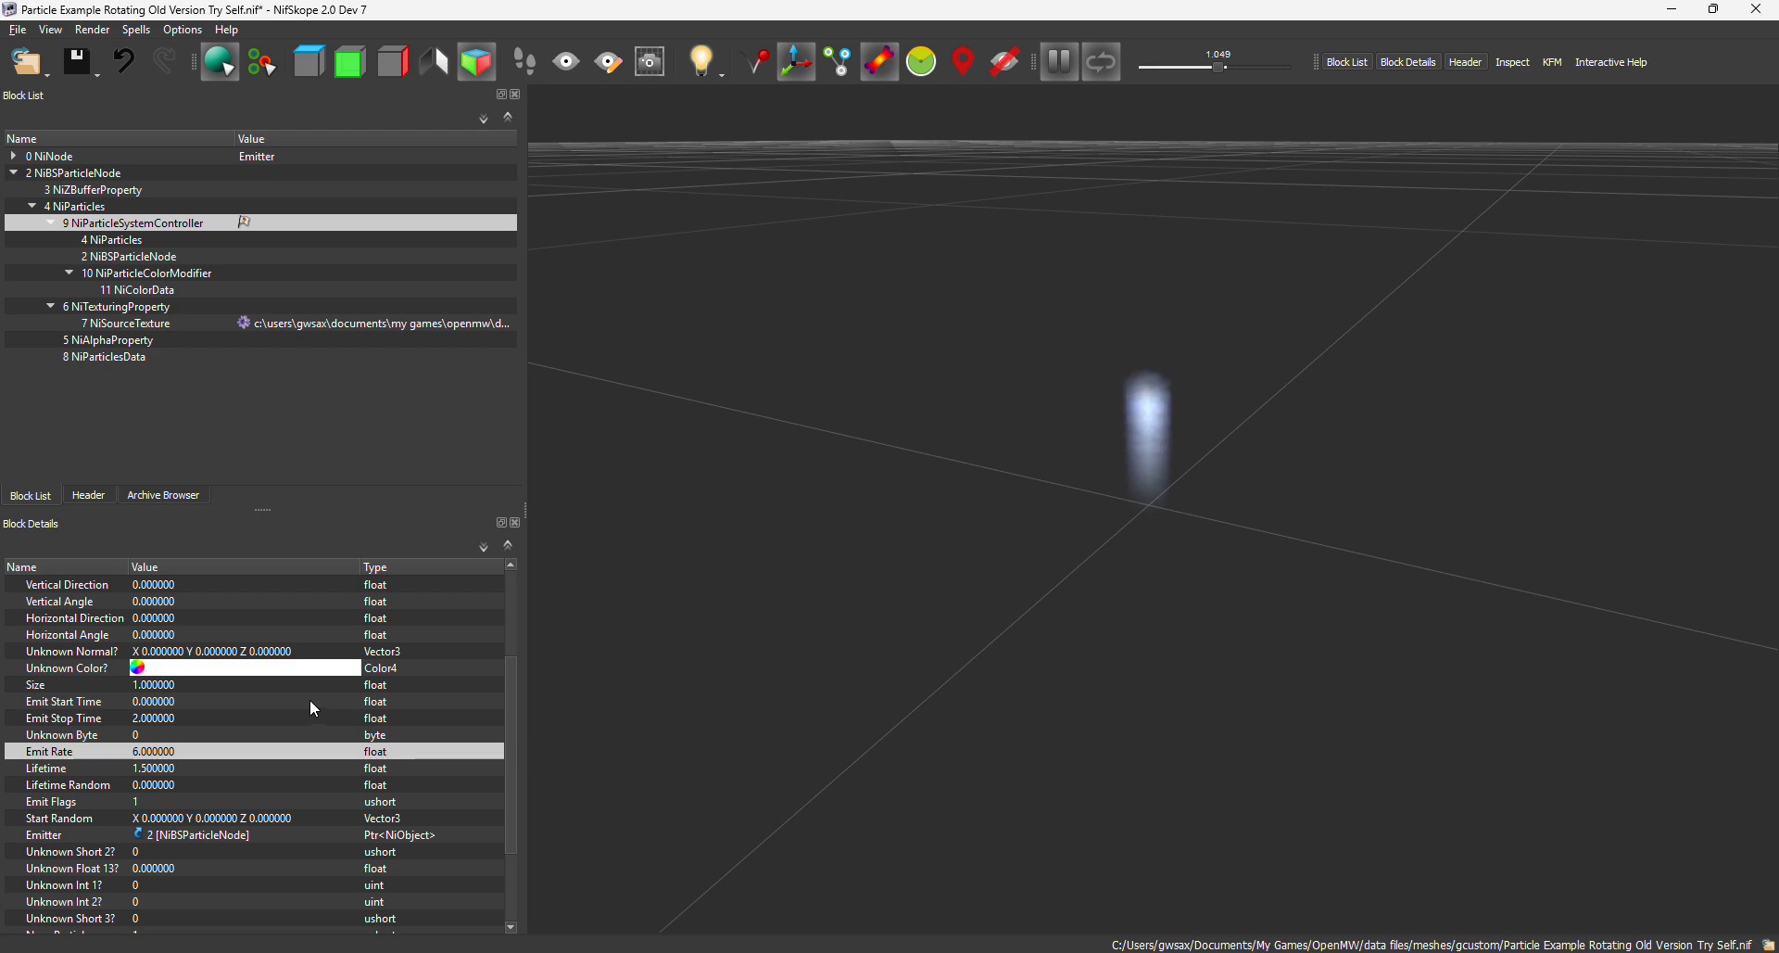
drag(732, 686, 815, 563)
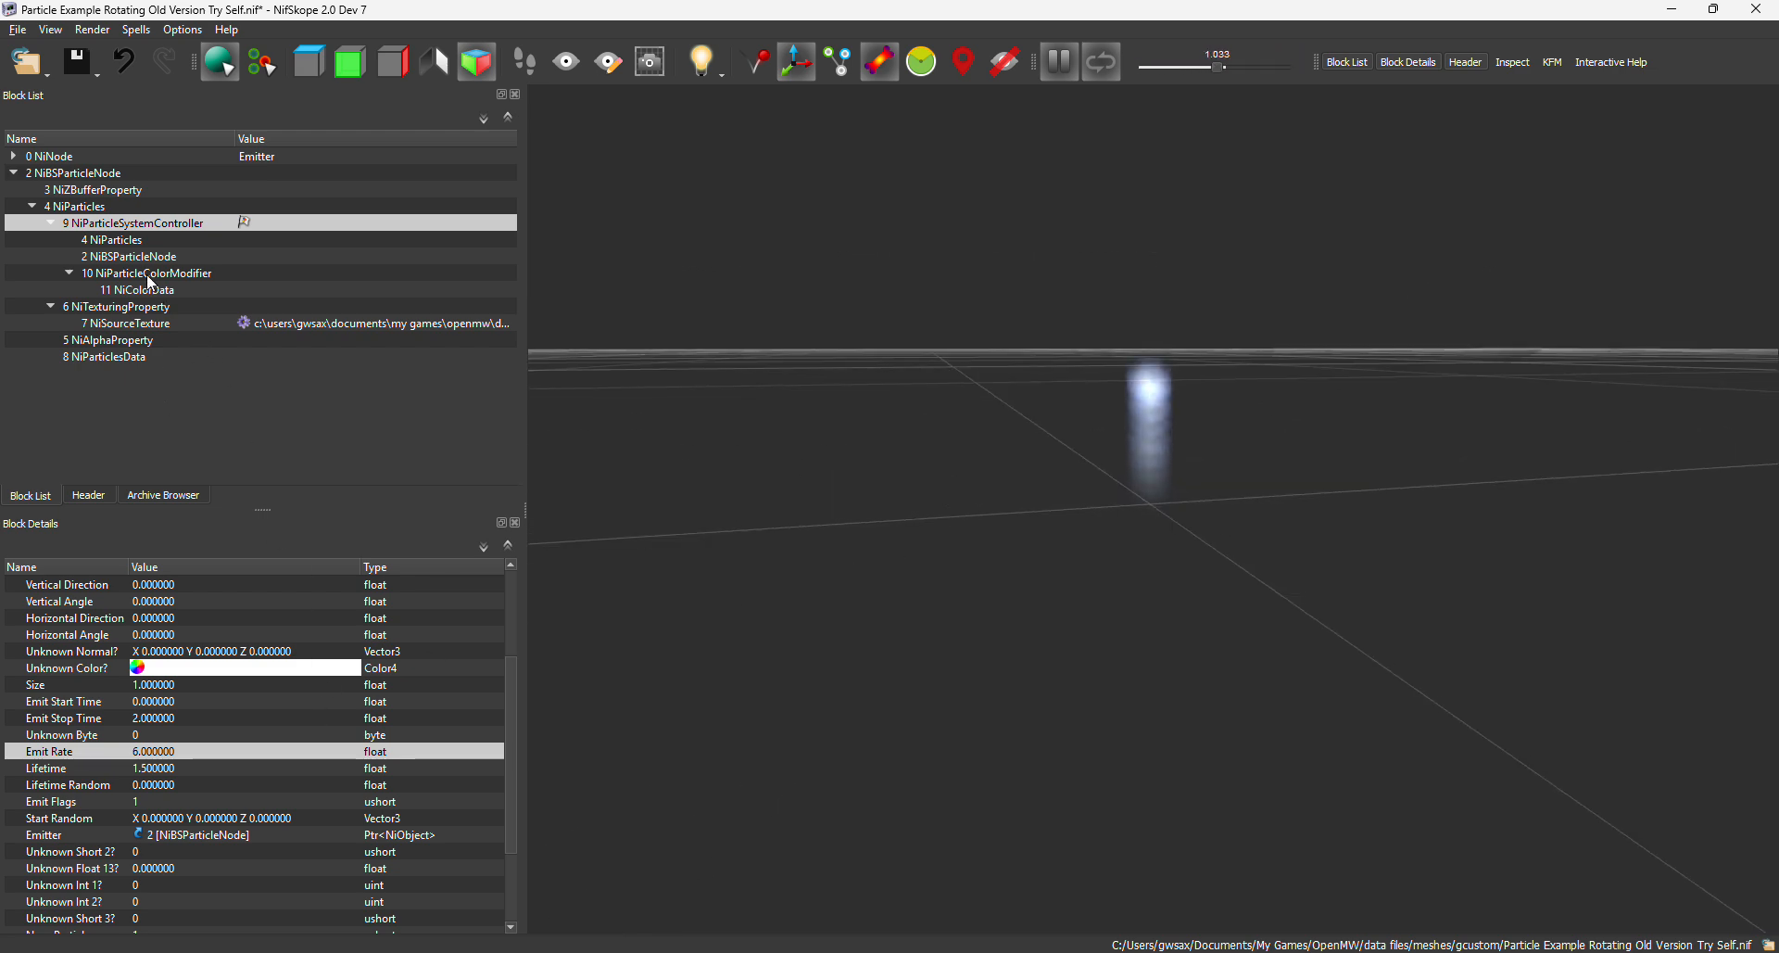
mouse_move(230, 273)
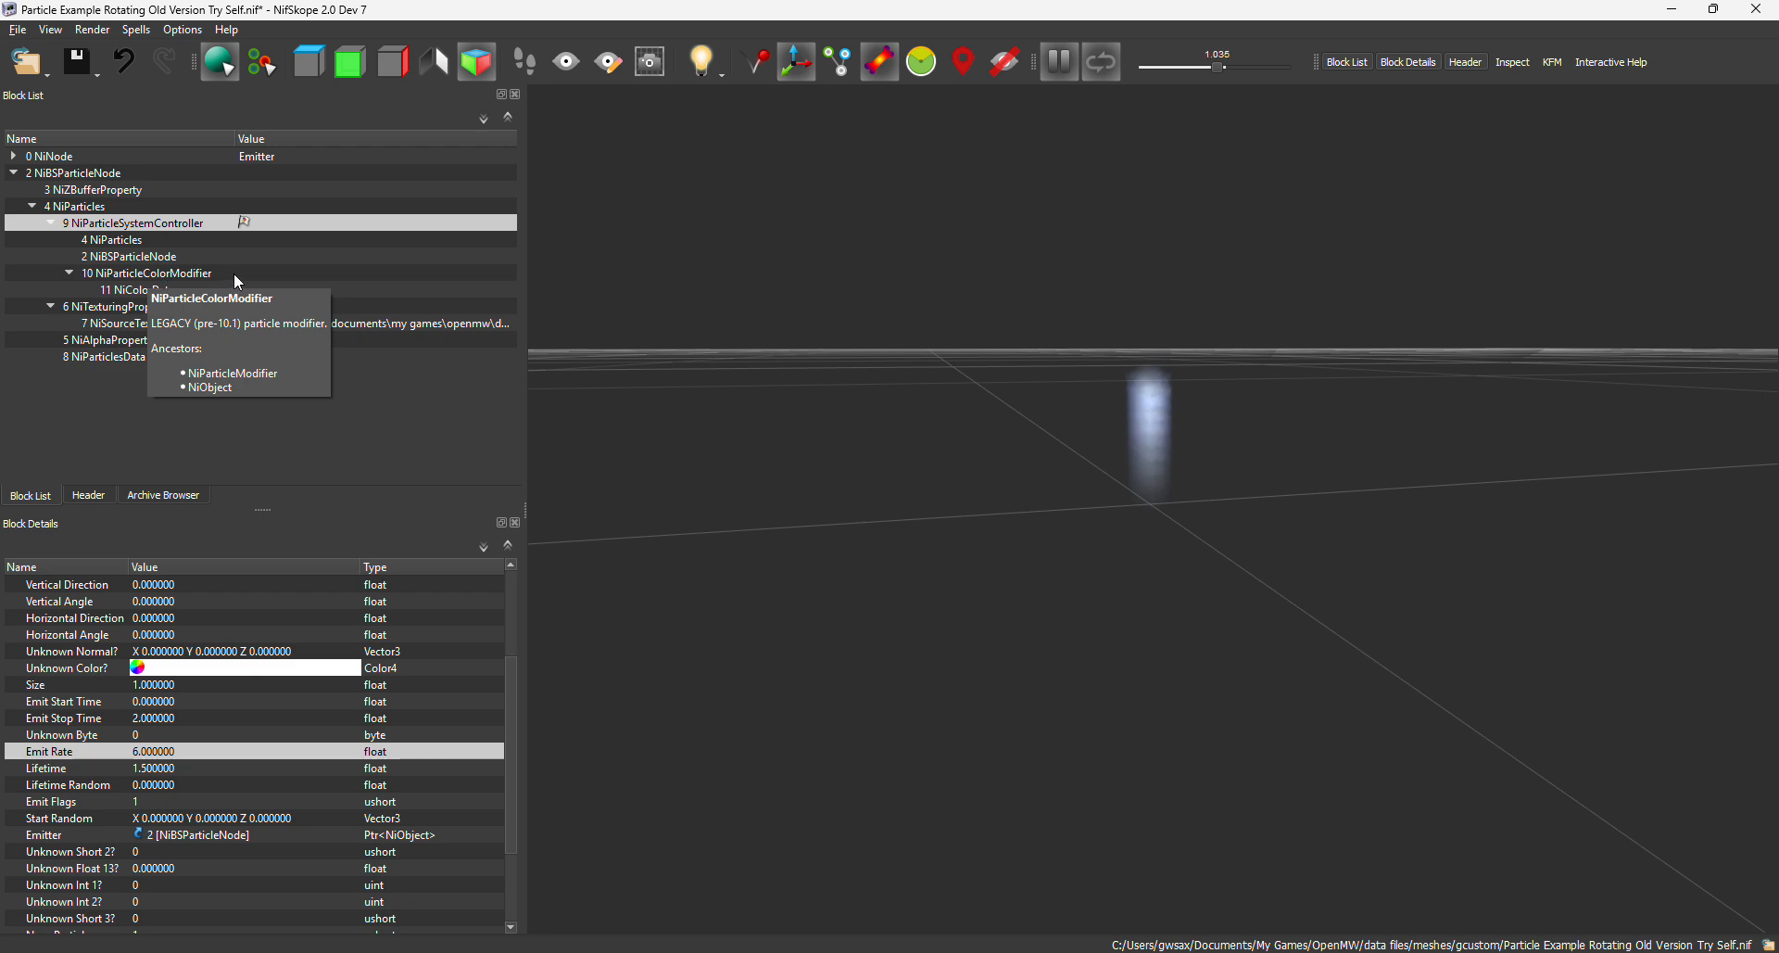
drag(1097, 532, 1003, 506)
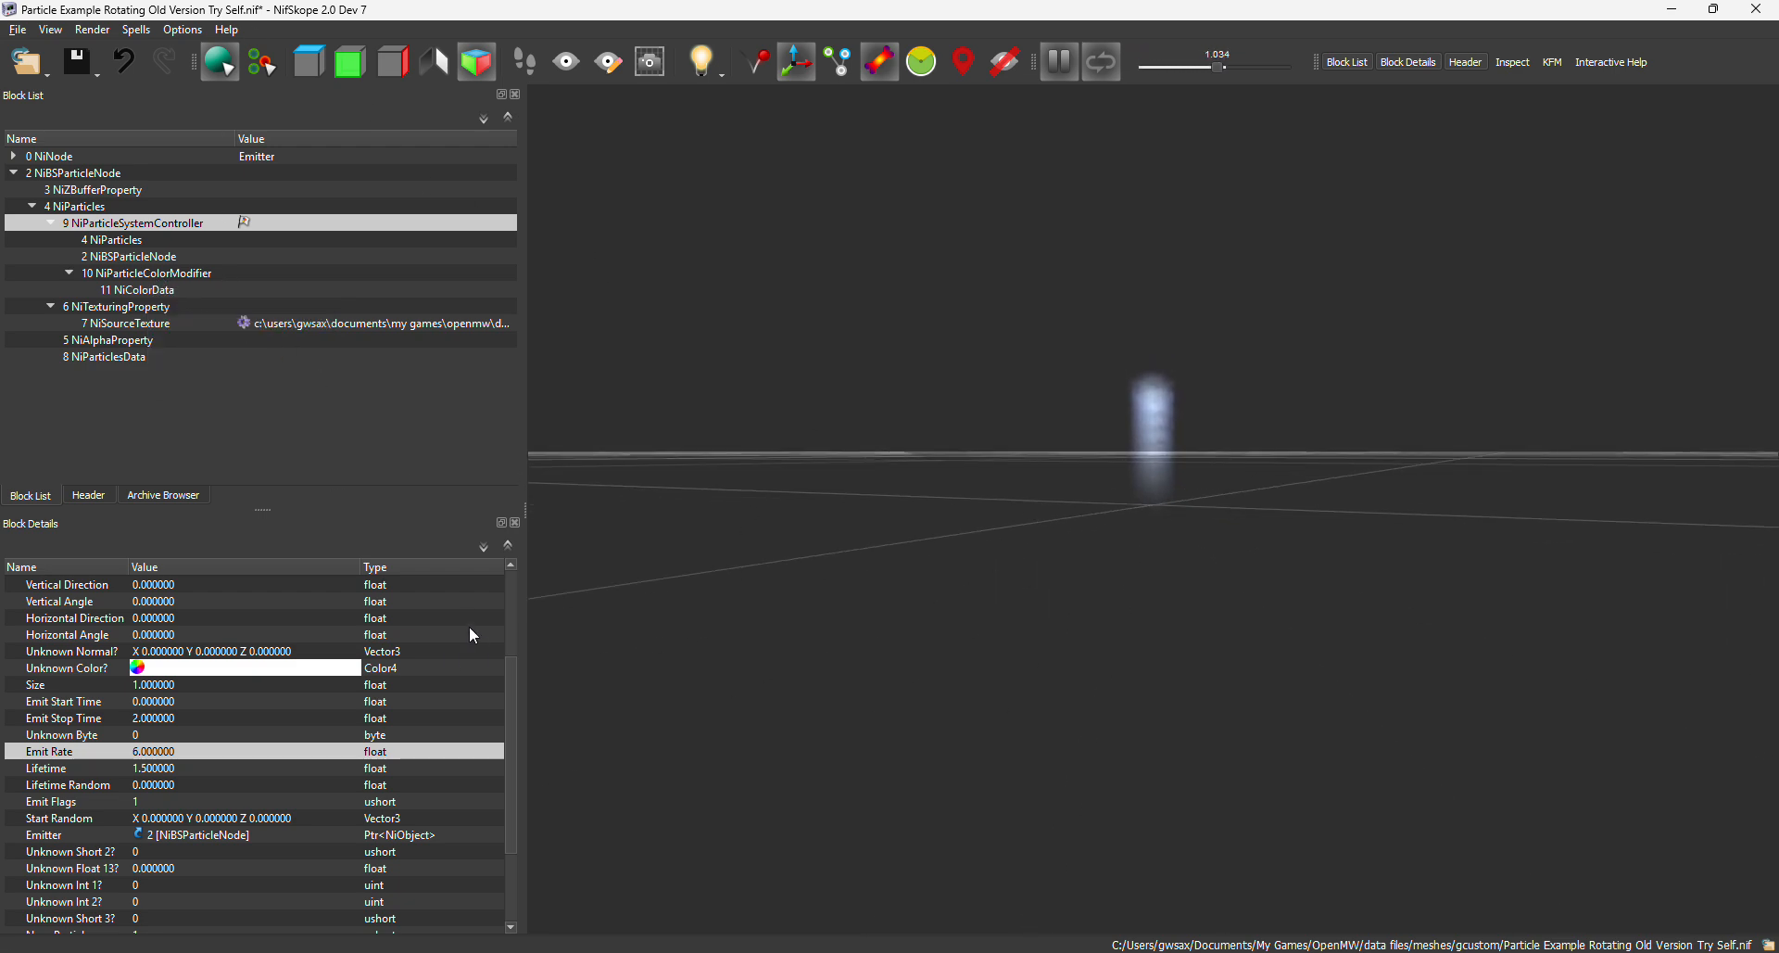
Switch to the OpenMW-CS window and examine the candle flames in the Seyda Neen, Arrille's Tradehouse scene
click(36, 73)
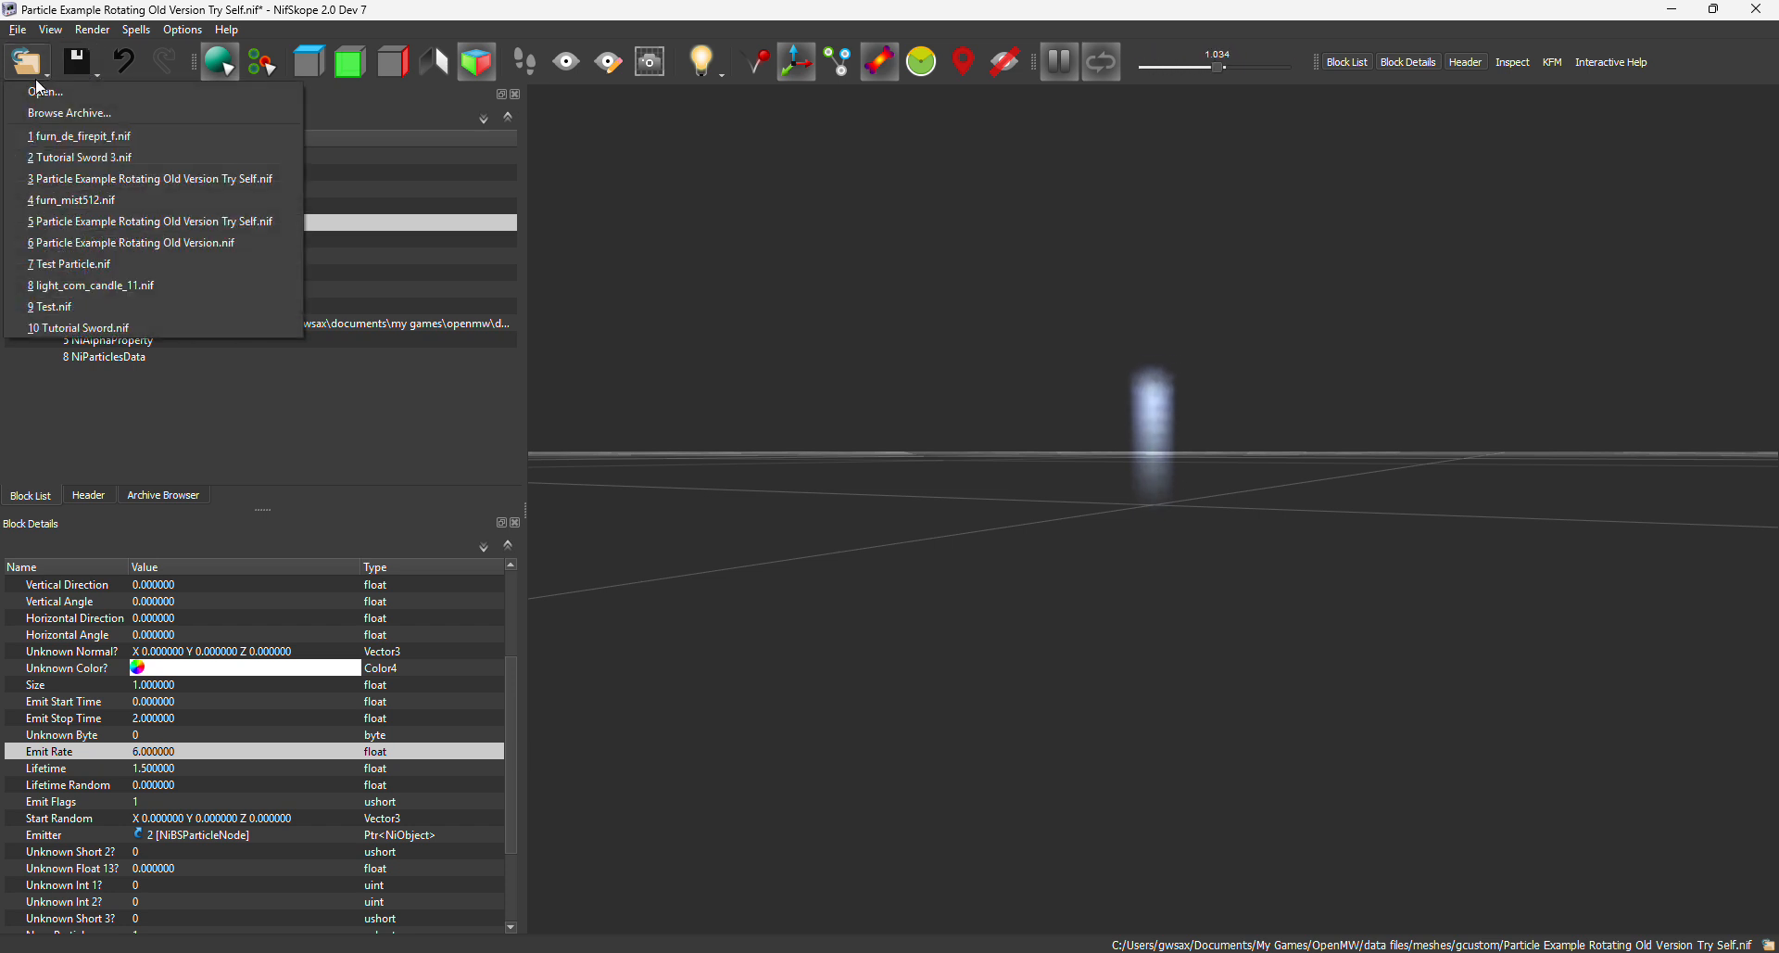
key(alt+Tab)
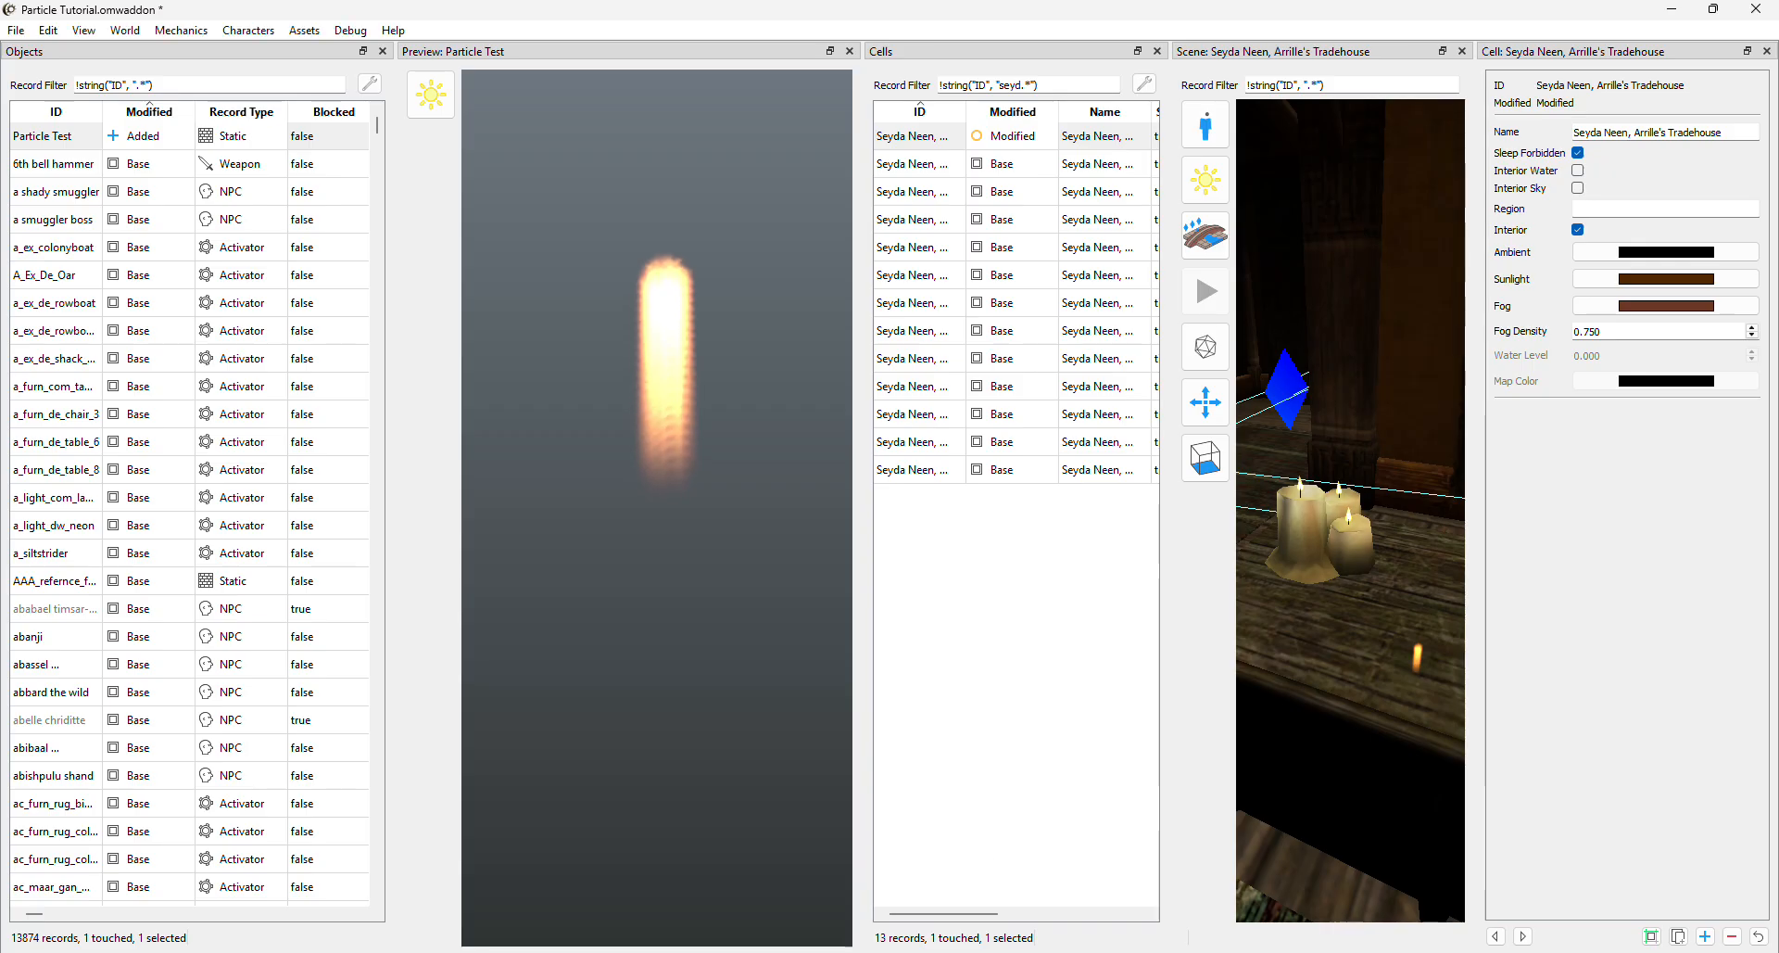
drag(983, 516, 979, 542)
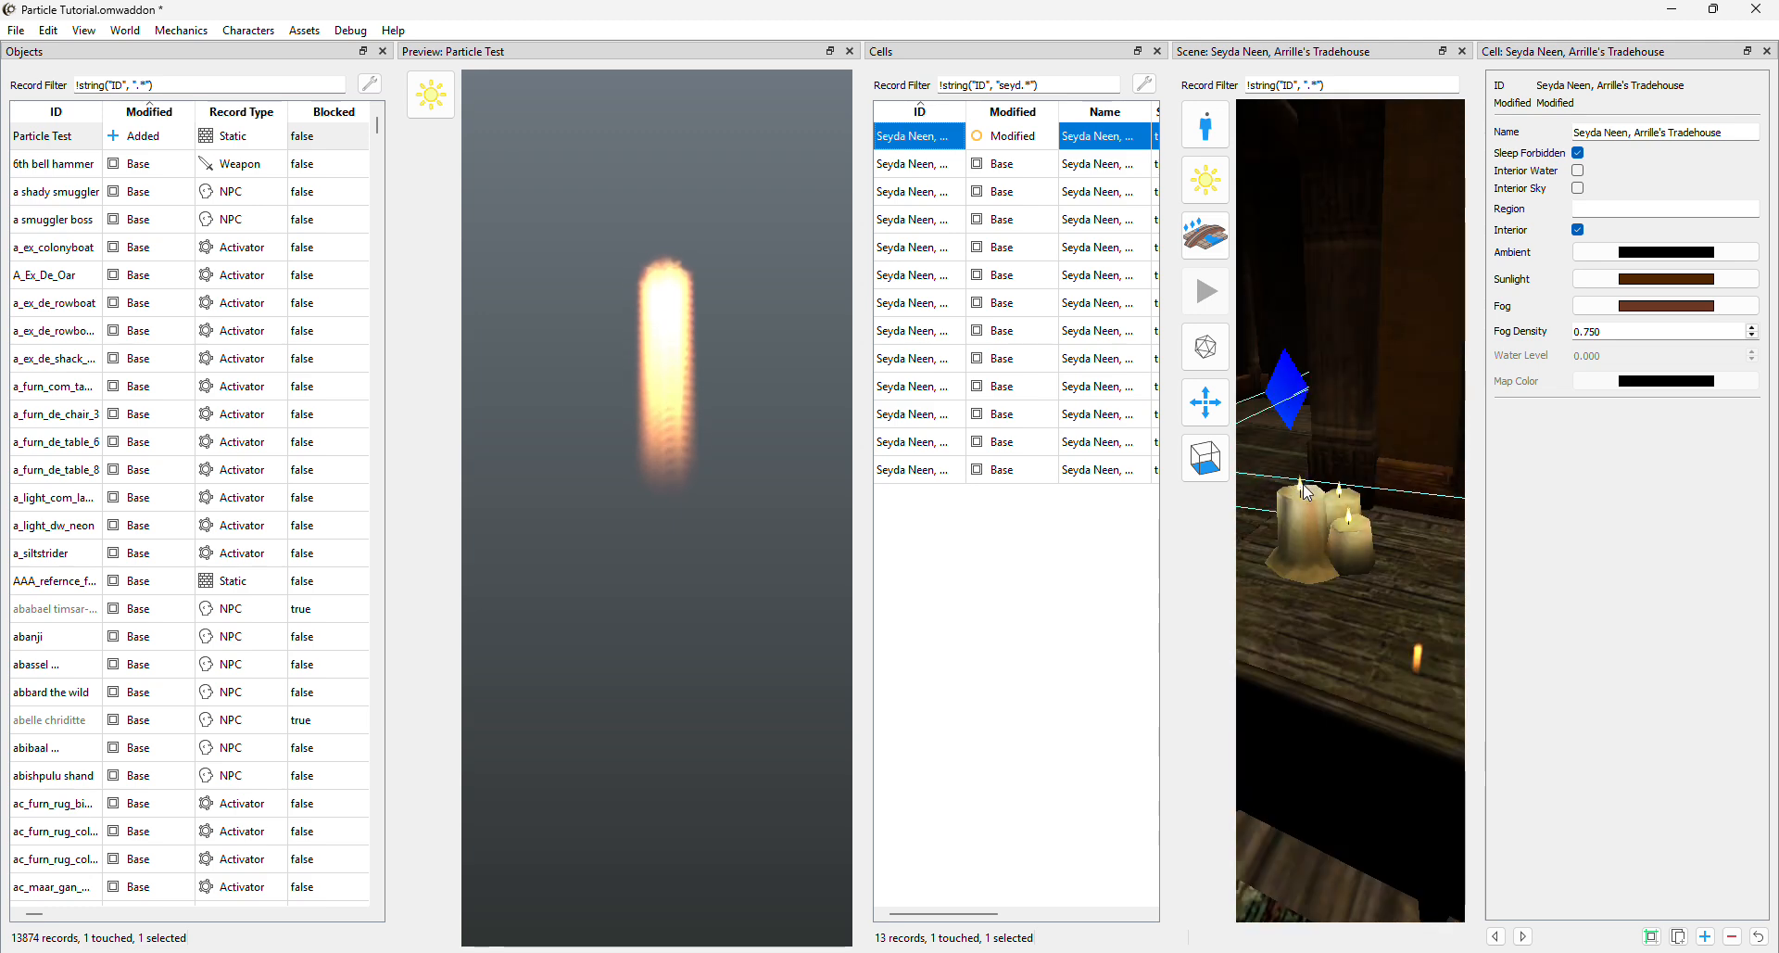
Open light_6th_candle_01 from the meshes l folder in NifSkope and play its animation in a loop
key(alt+Tab)
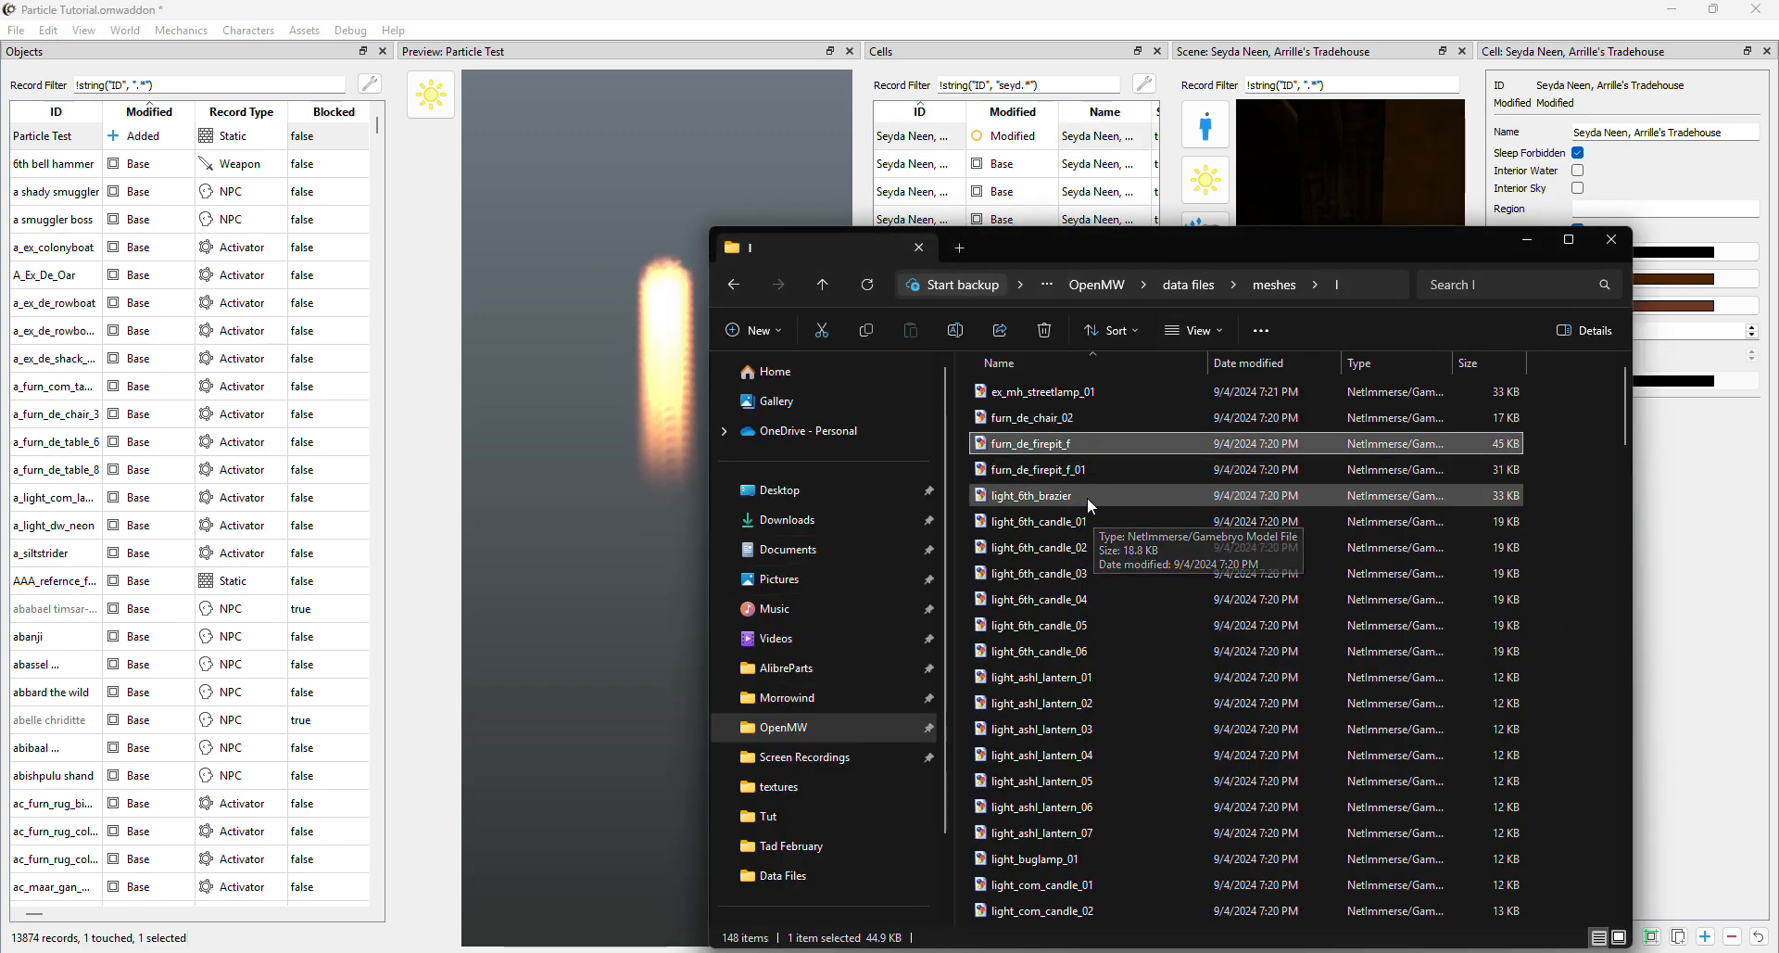
click(1070, 527)
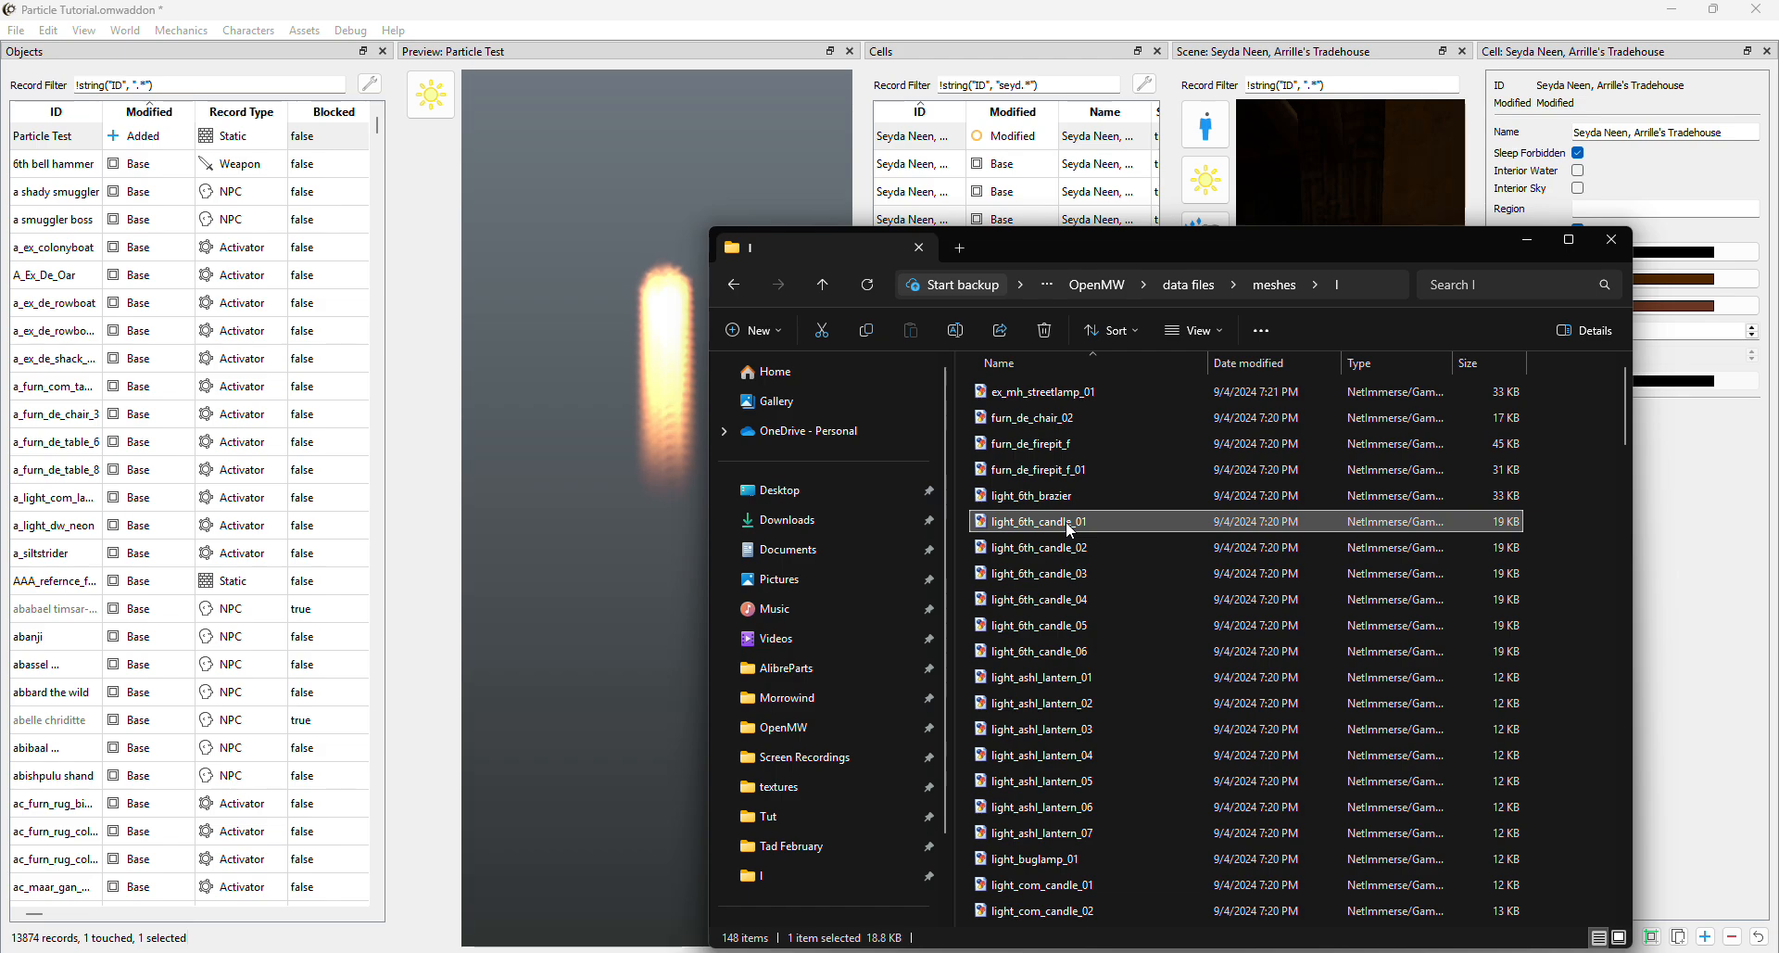
mouse_move(1158, 949)
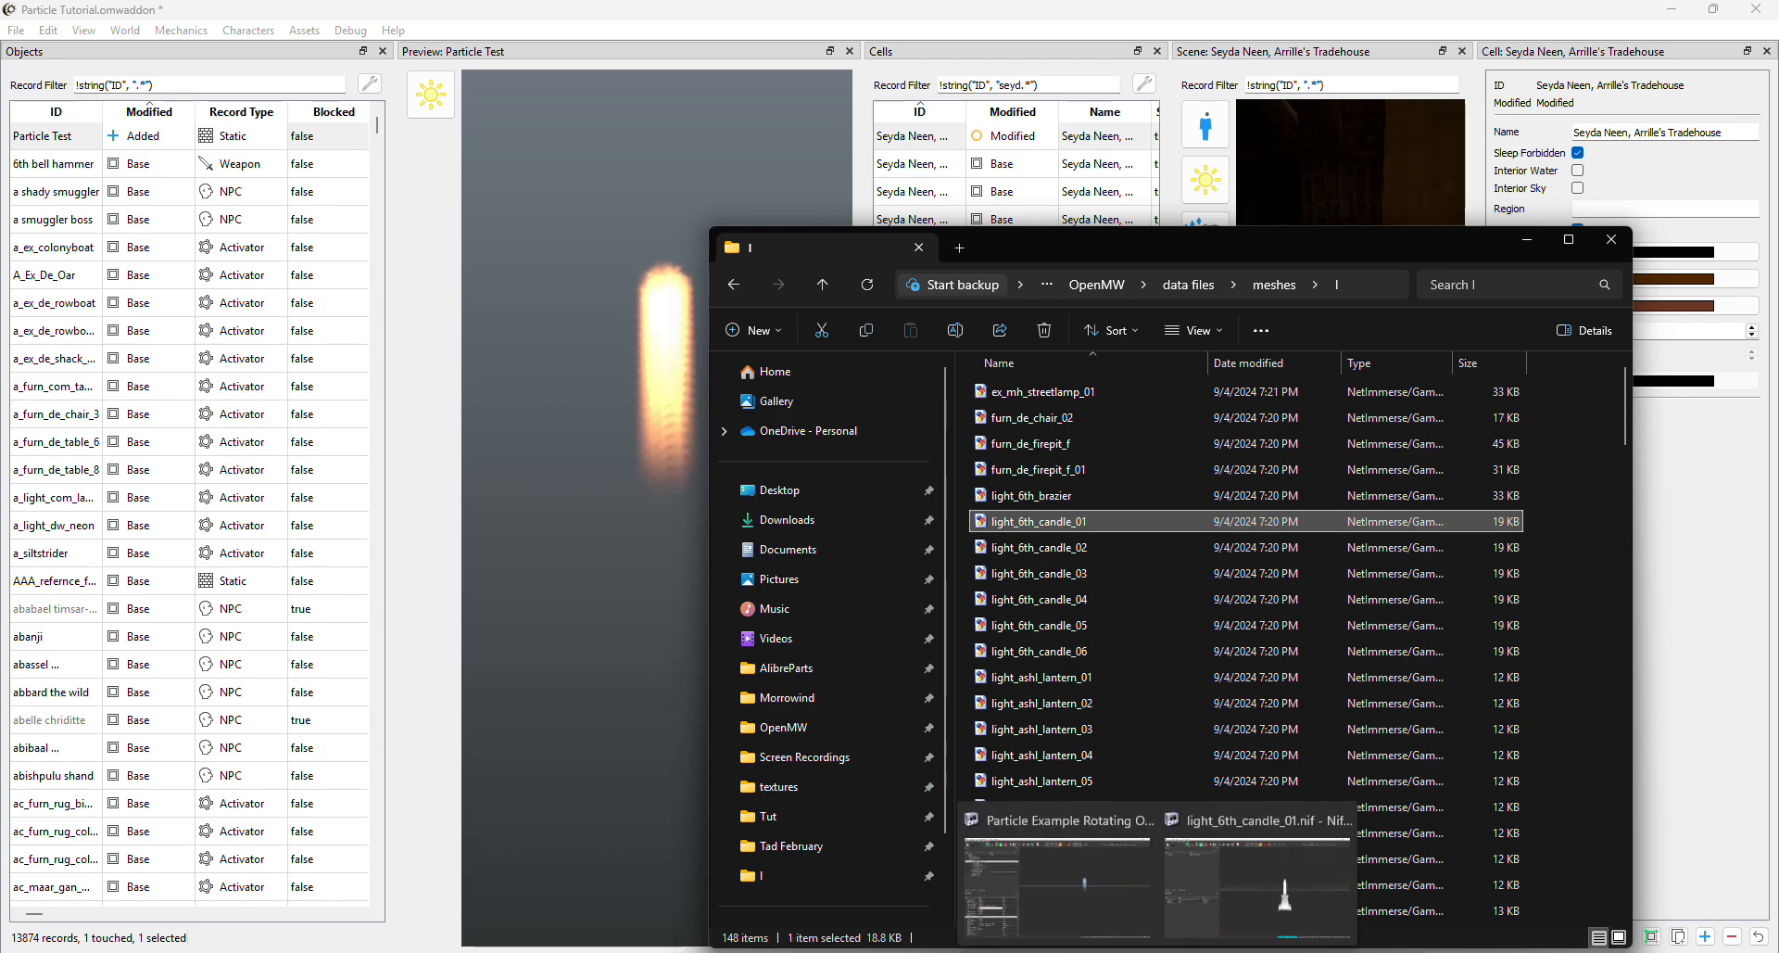
click(1199, 914)
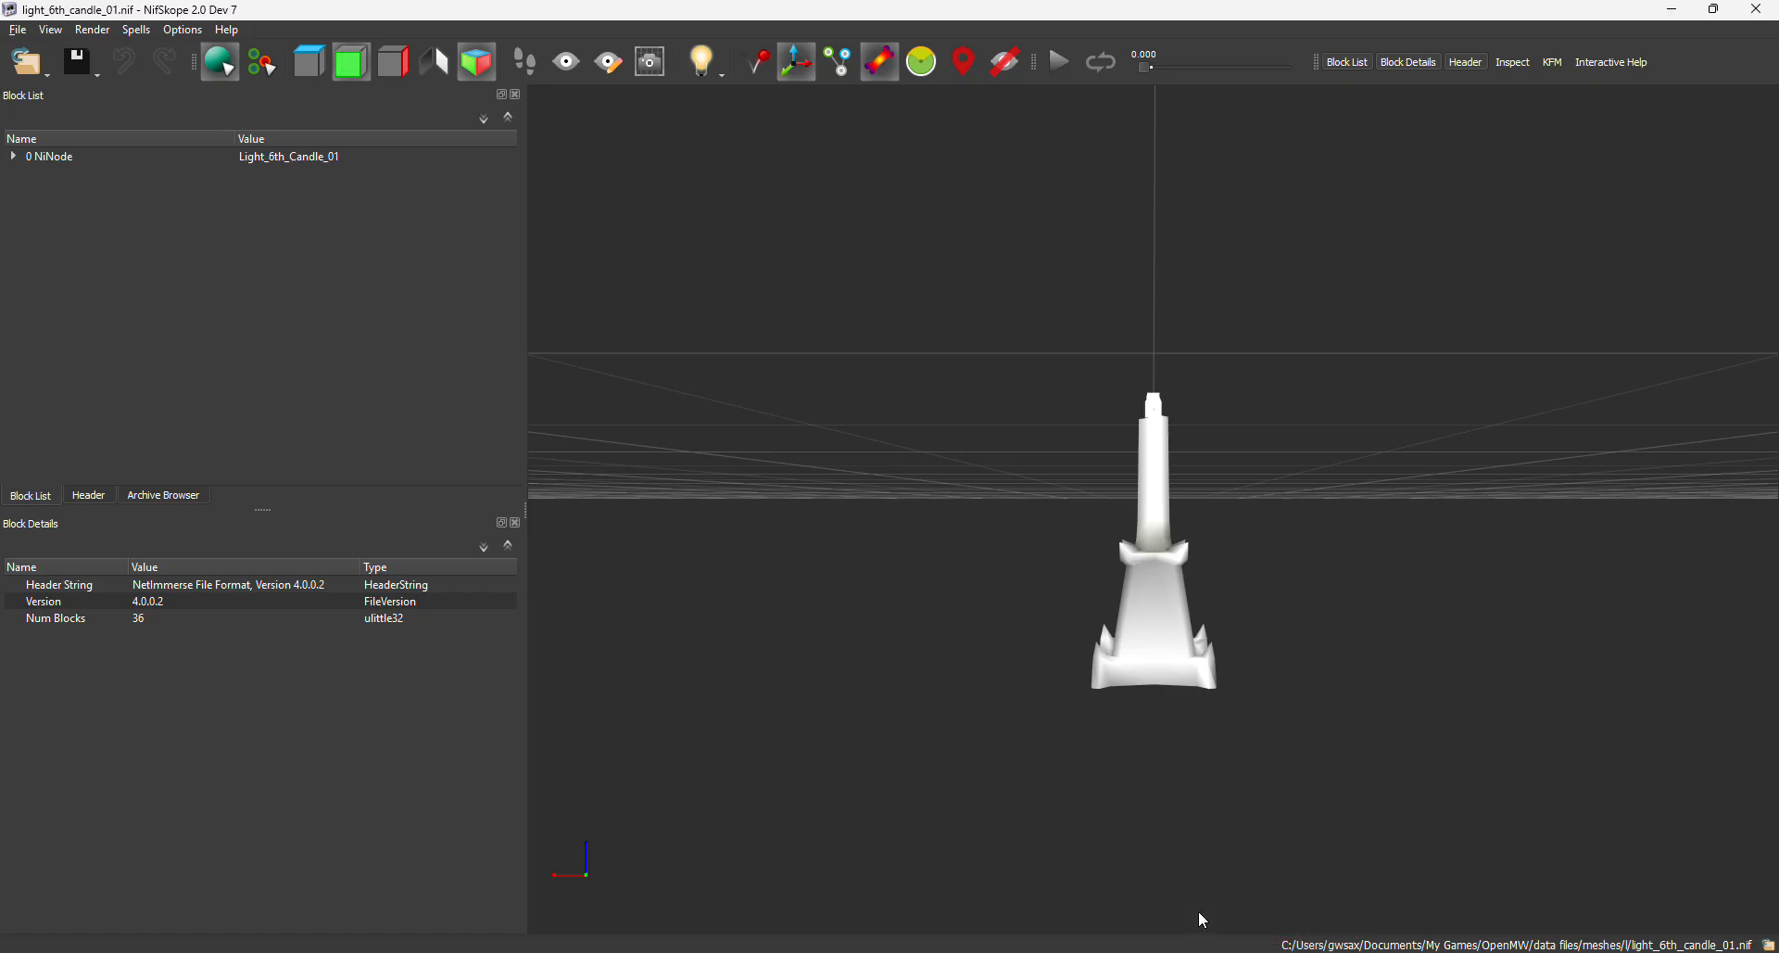
click(1069, 62)
click(1101, 72)
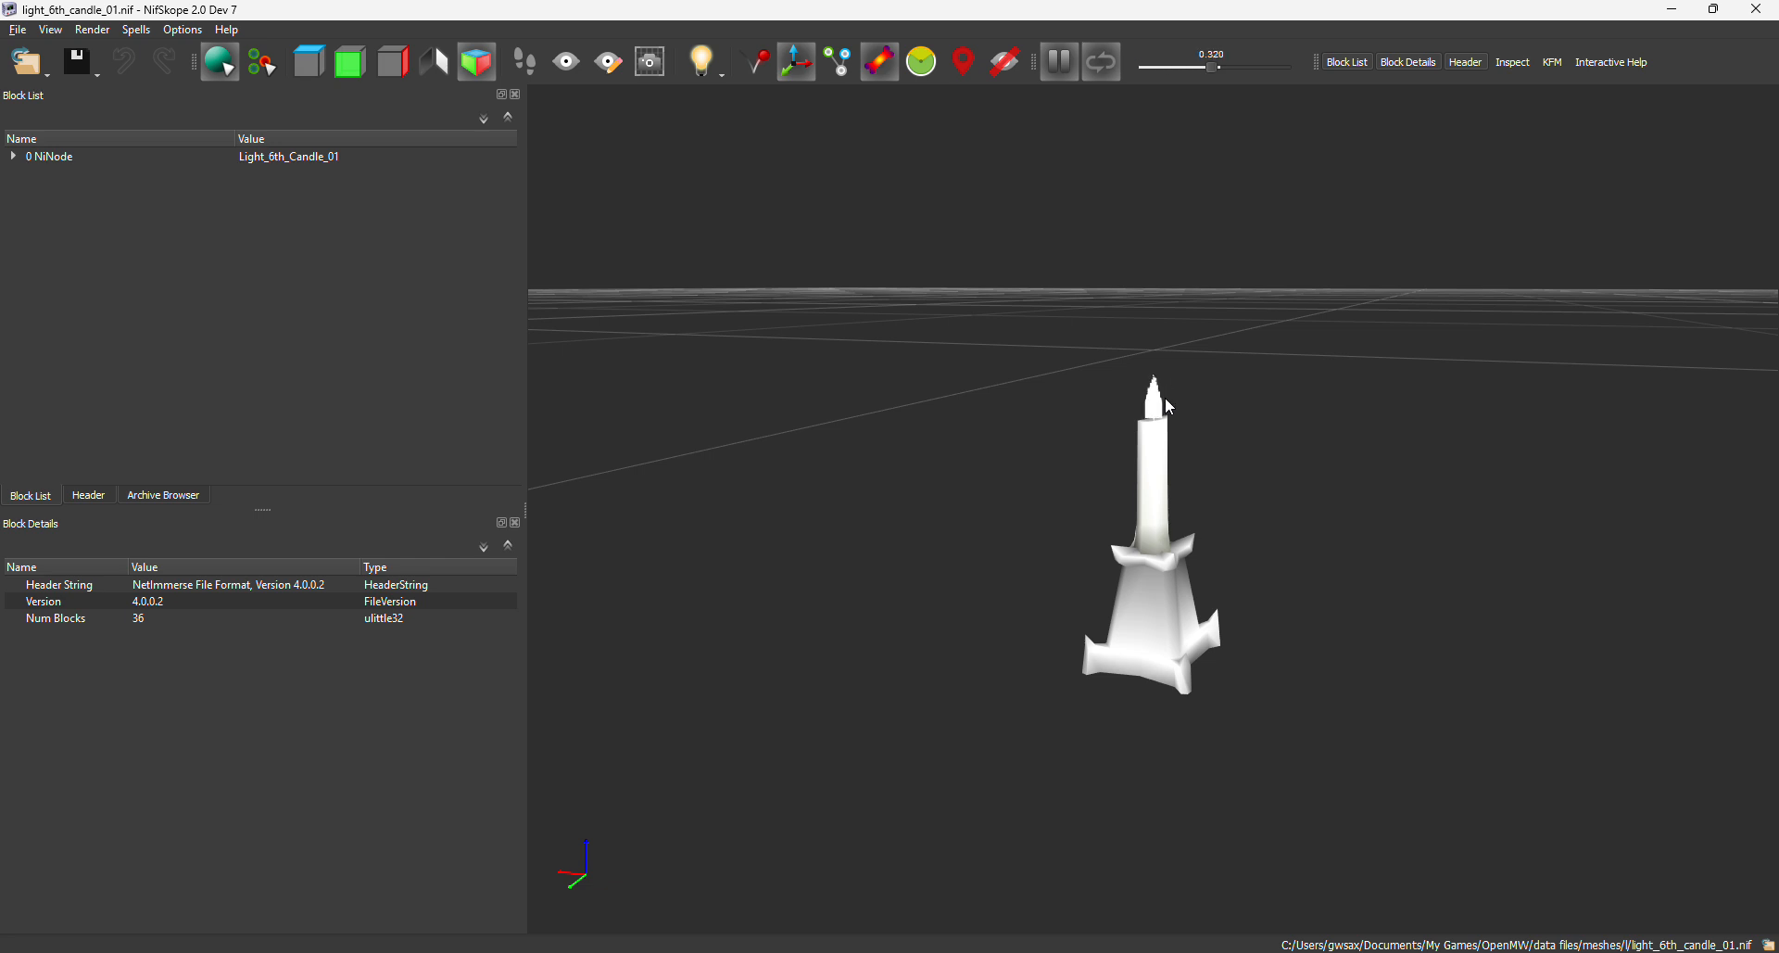
Expand the candle's root NiNode, its emitter node and first two NiTriShape blocks to inspect the second shape's source texture
click(13, 155)
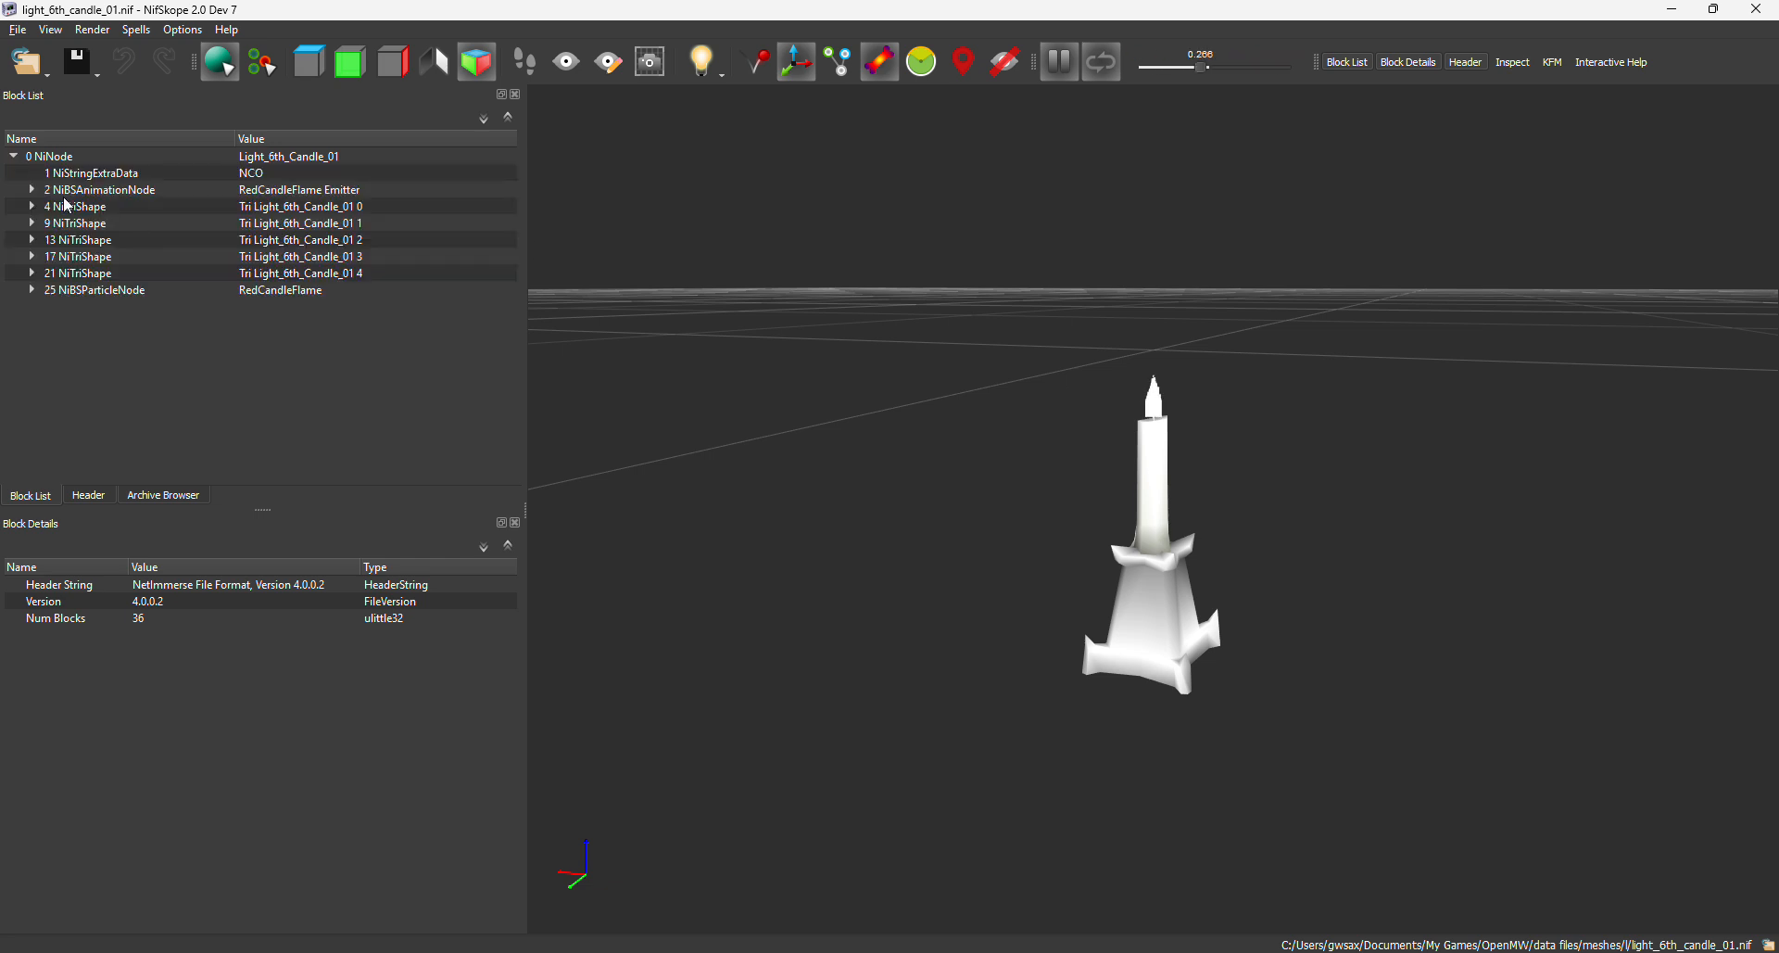
click(33, 190)
click(37, 207)
click(32, 222)
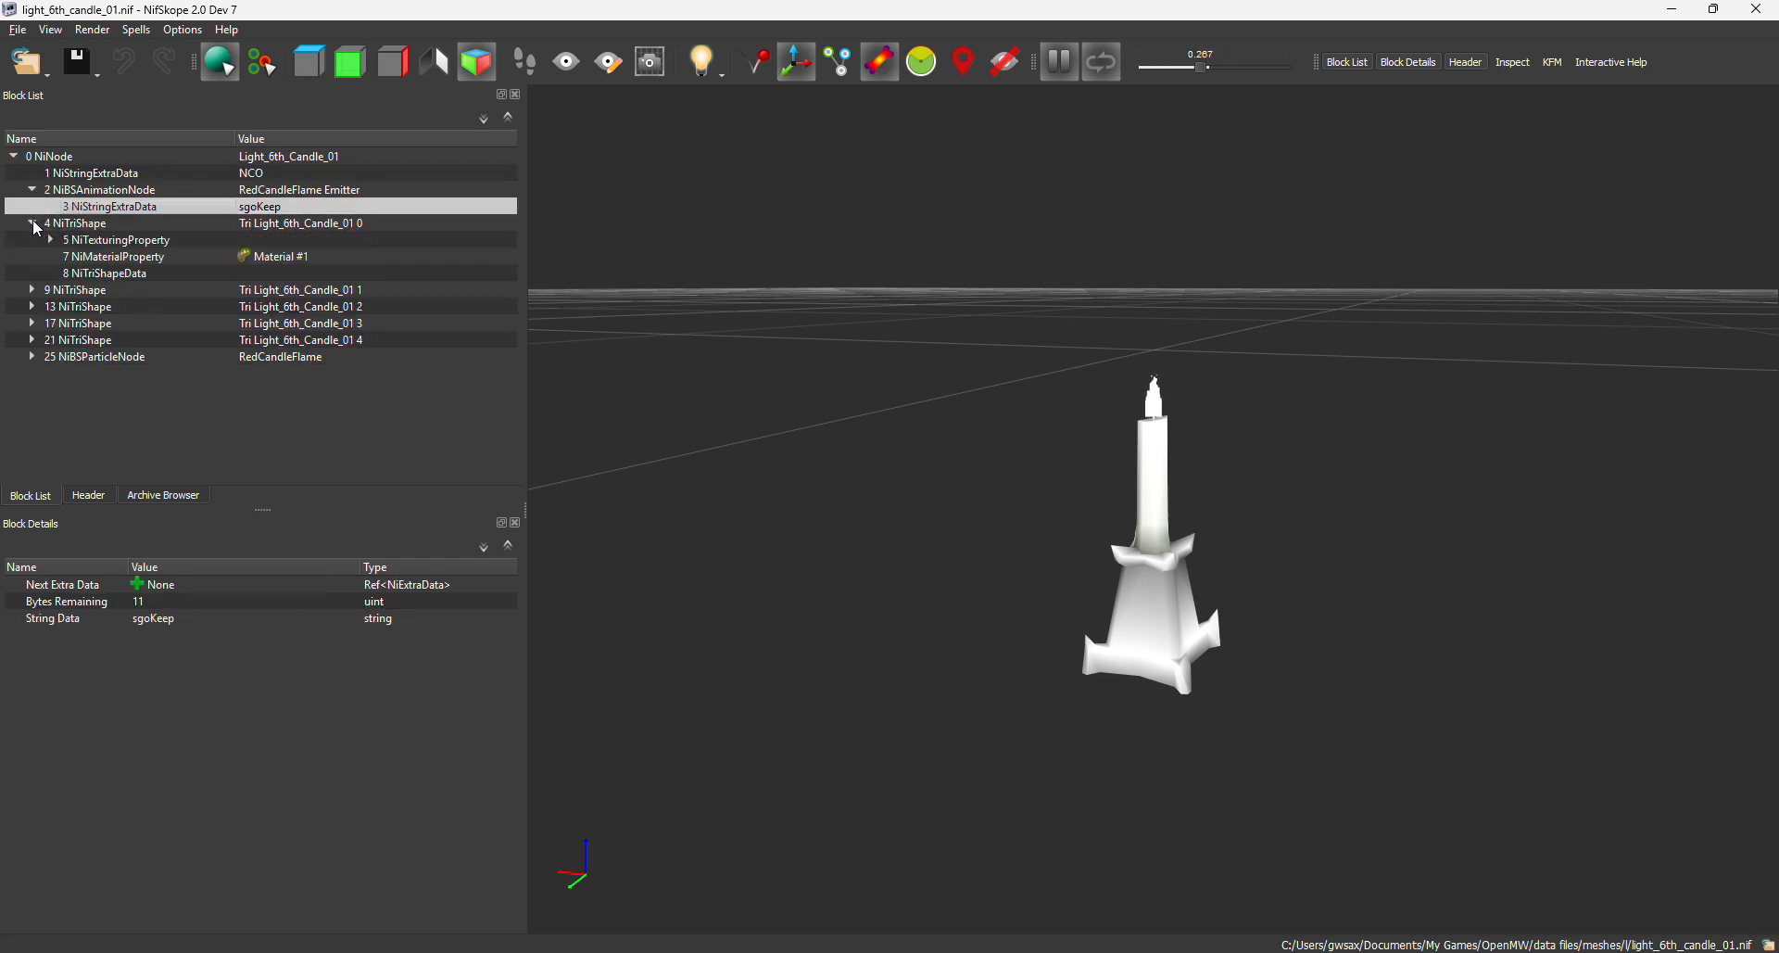
click(33, 290)
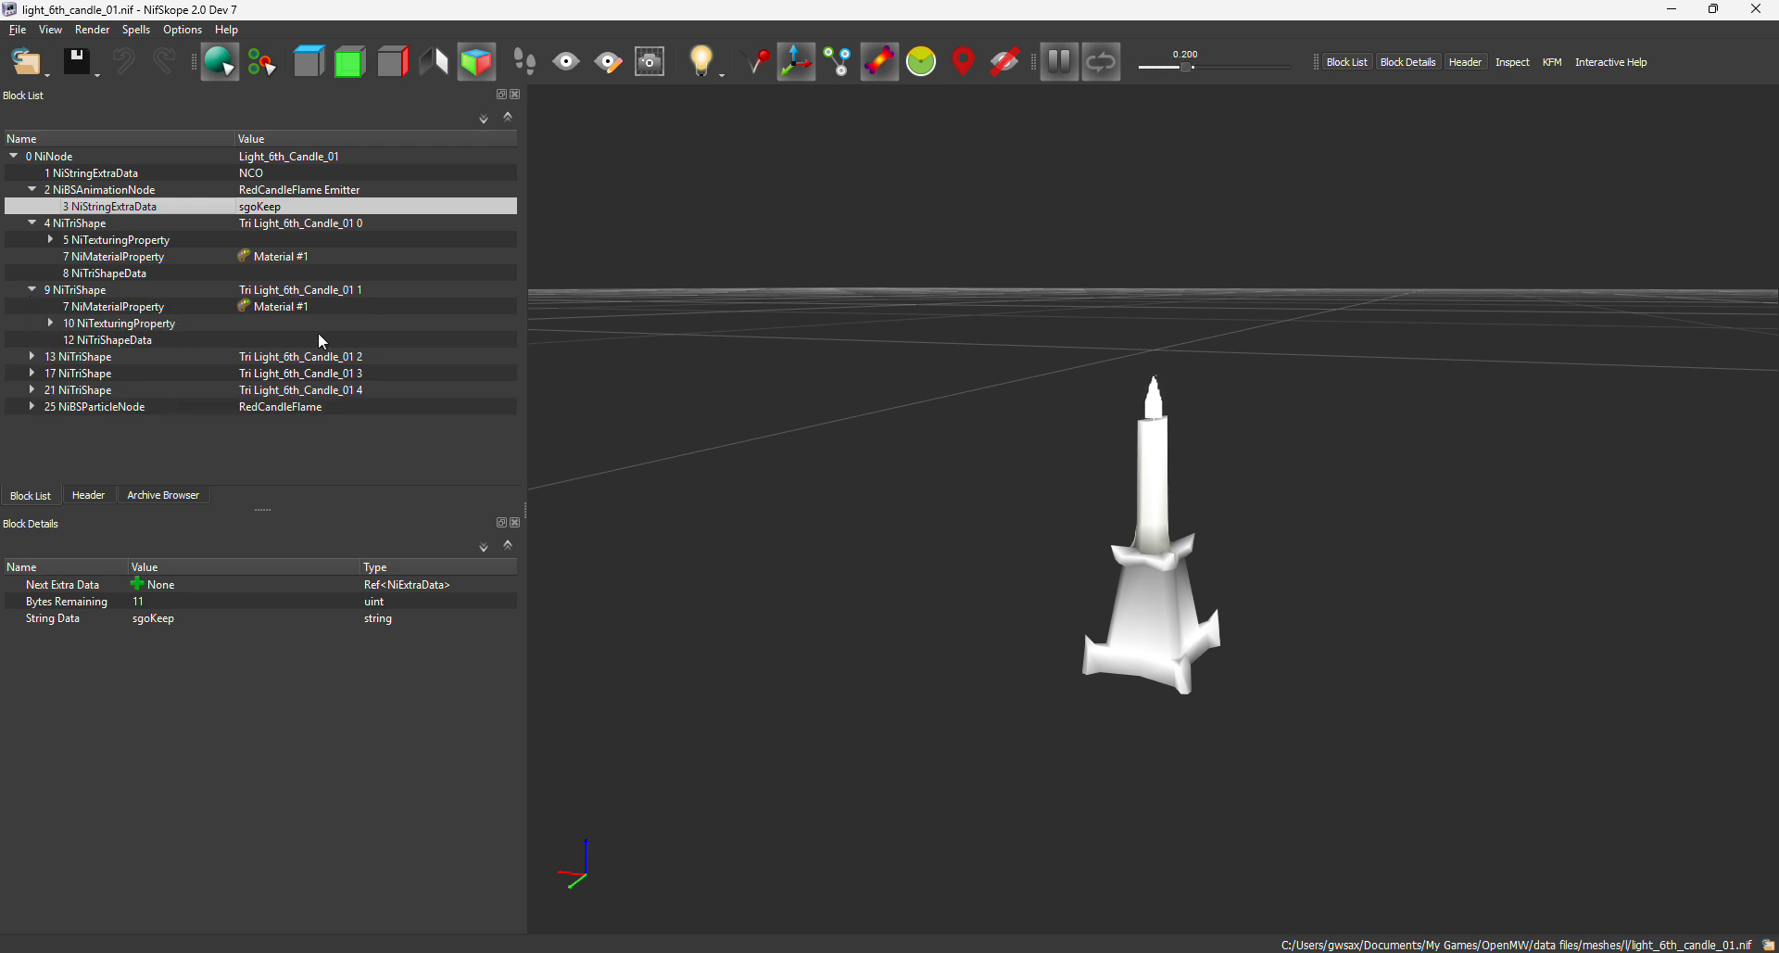
click(66, 325)
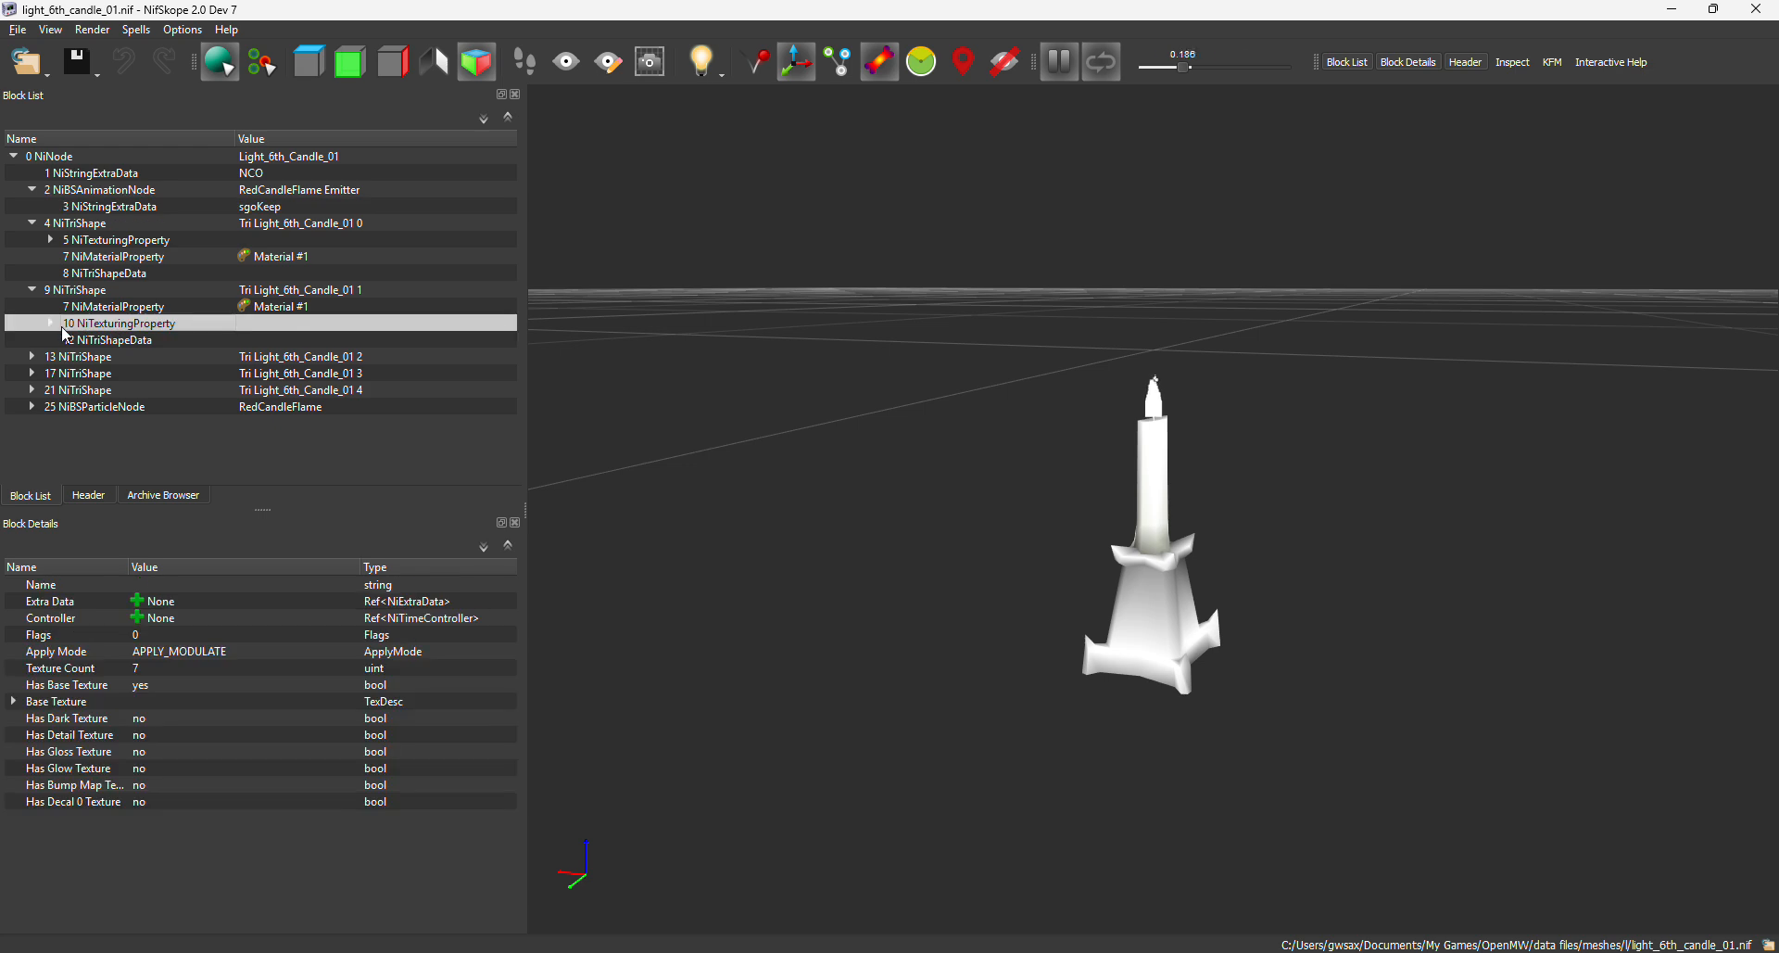
click(57, 326)
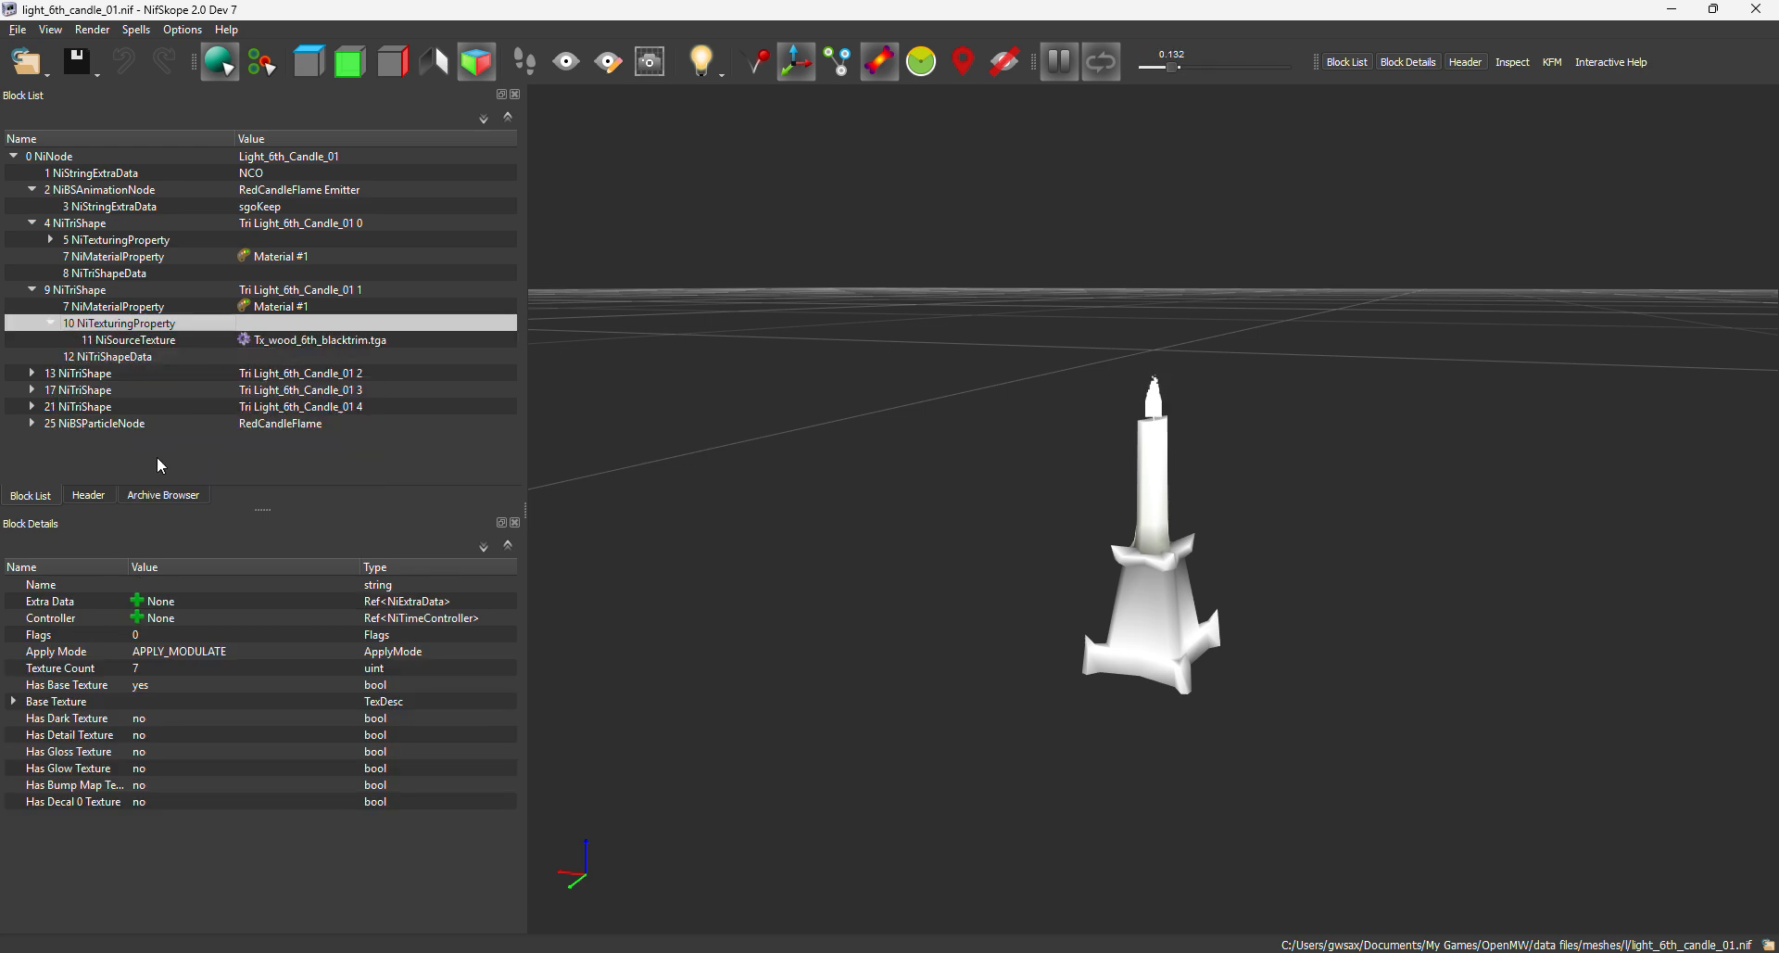
Expand the RedCandleFlame NiBSParticleNode and its NiRotatingParticles block to inspect the flame's NiSourceTexture
click(35, 423)
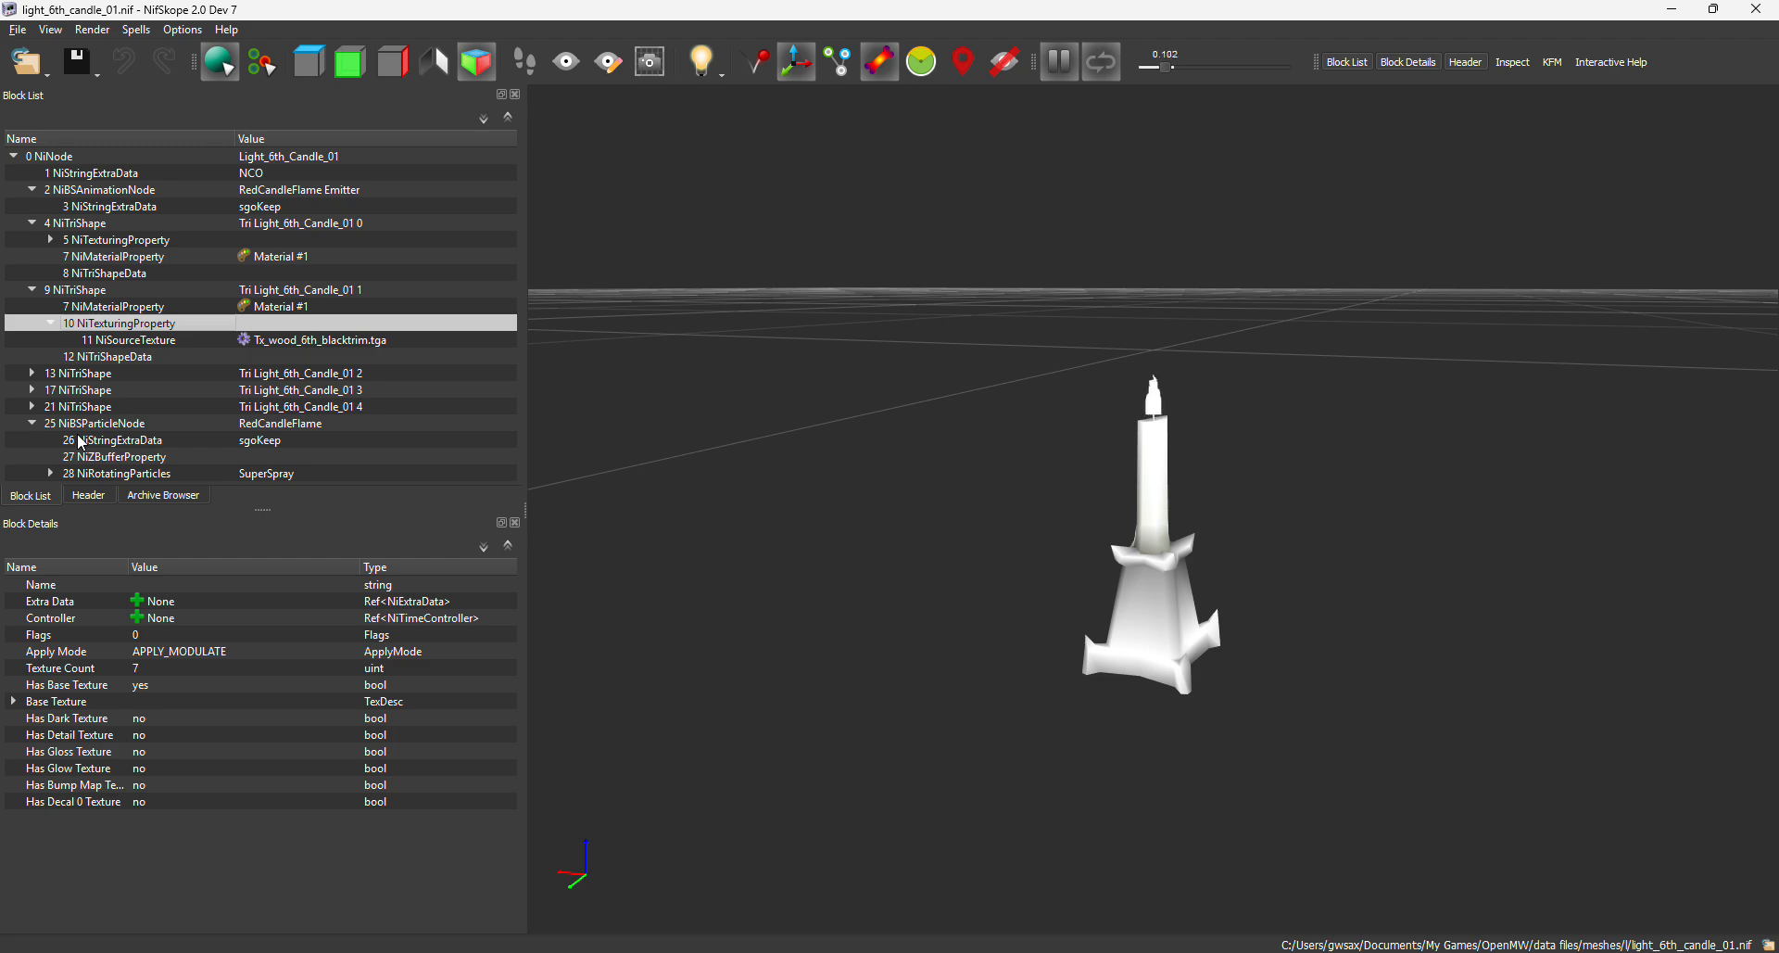
click(51, 473)
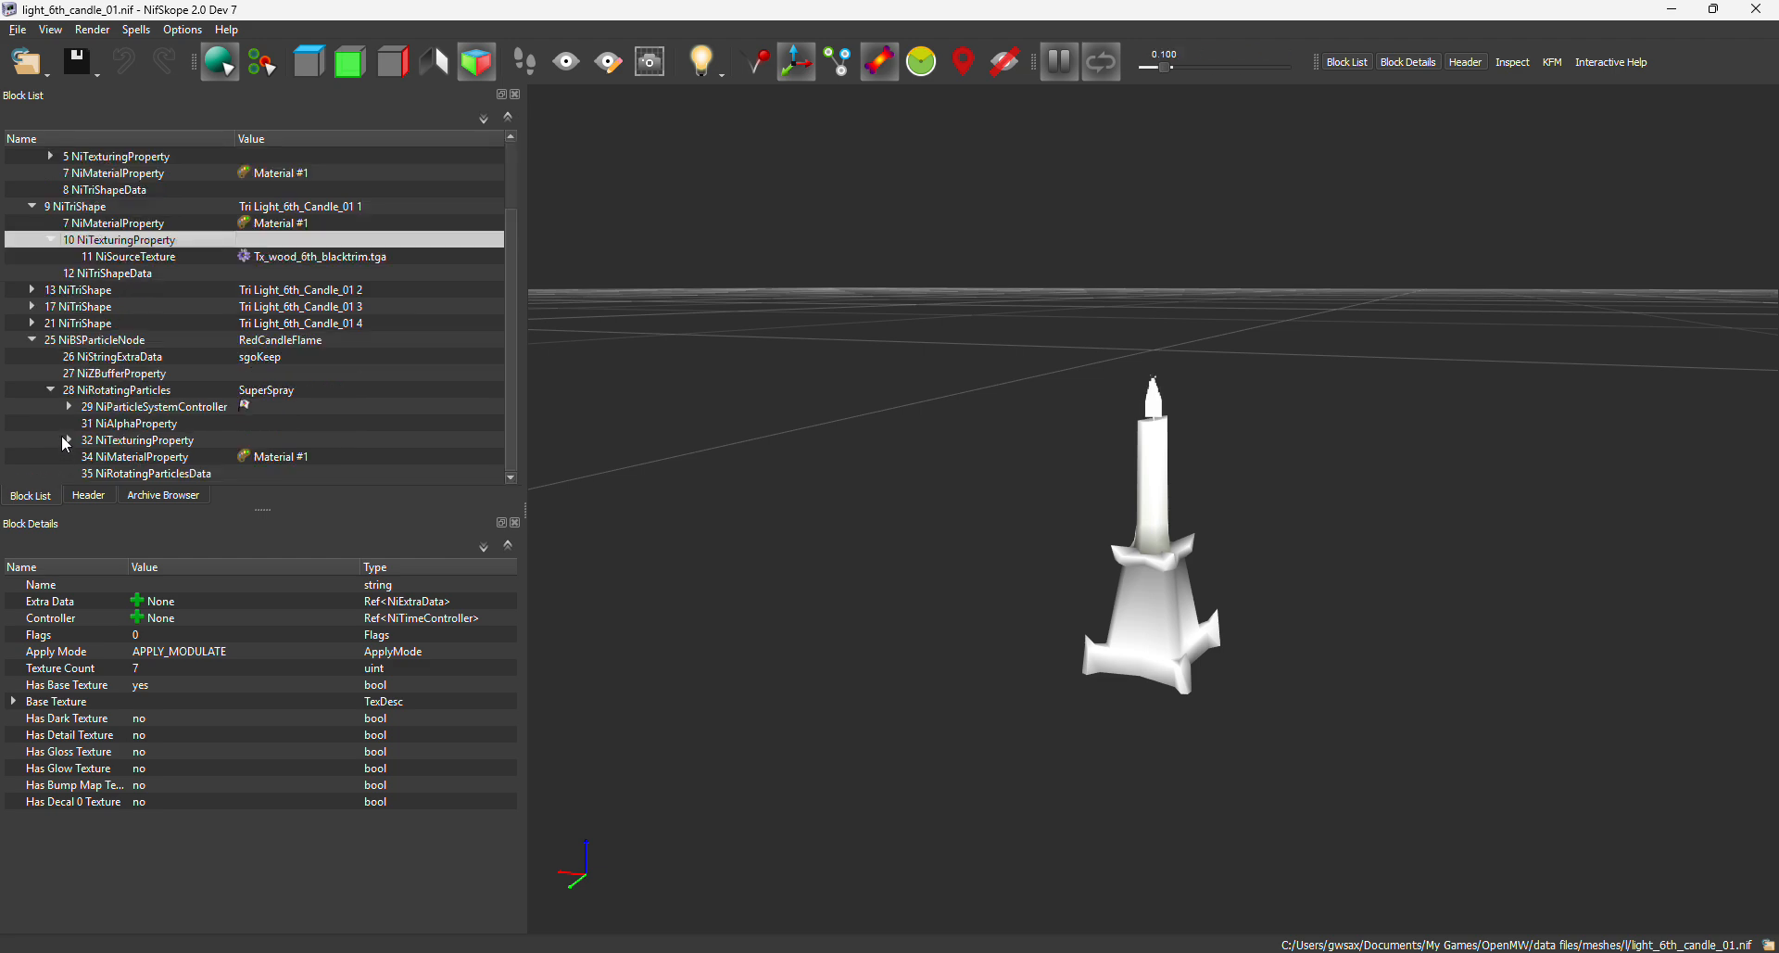
click(69, 439)
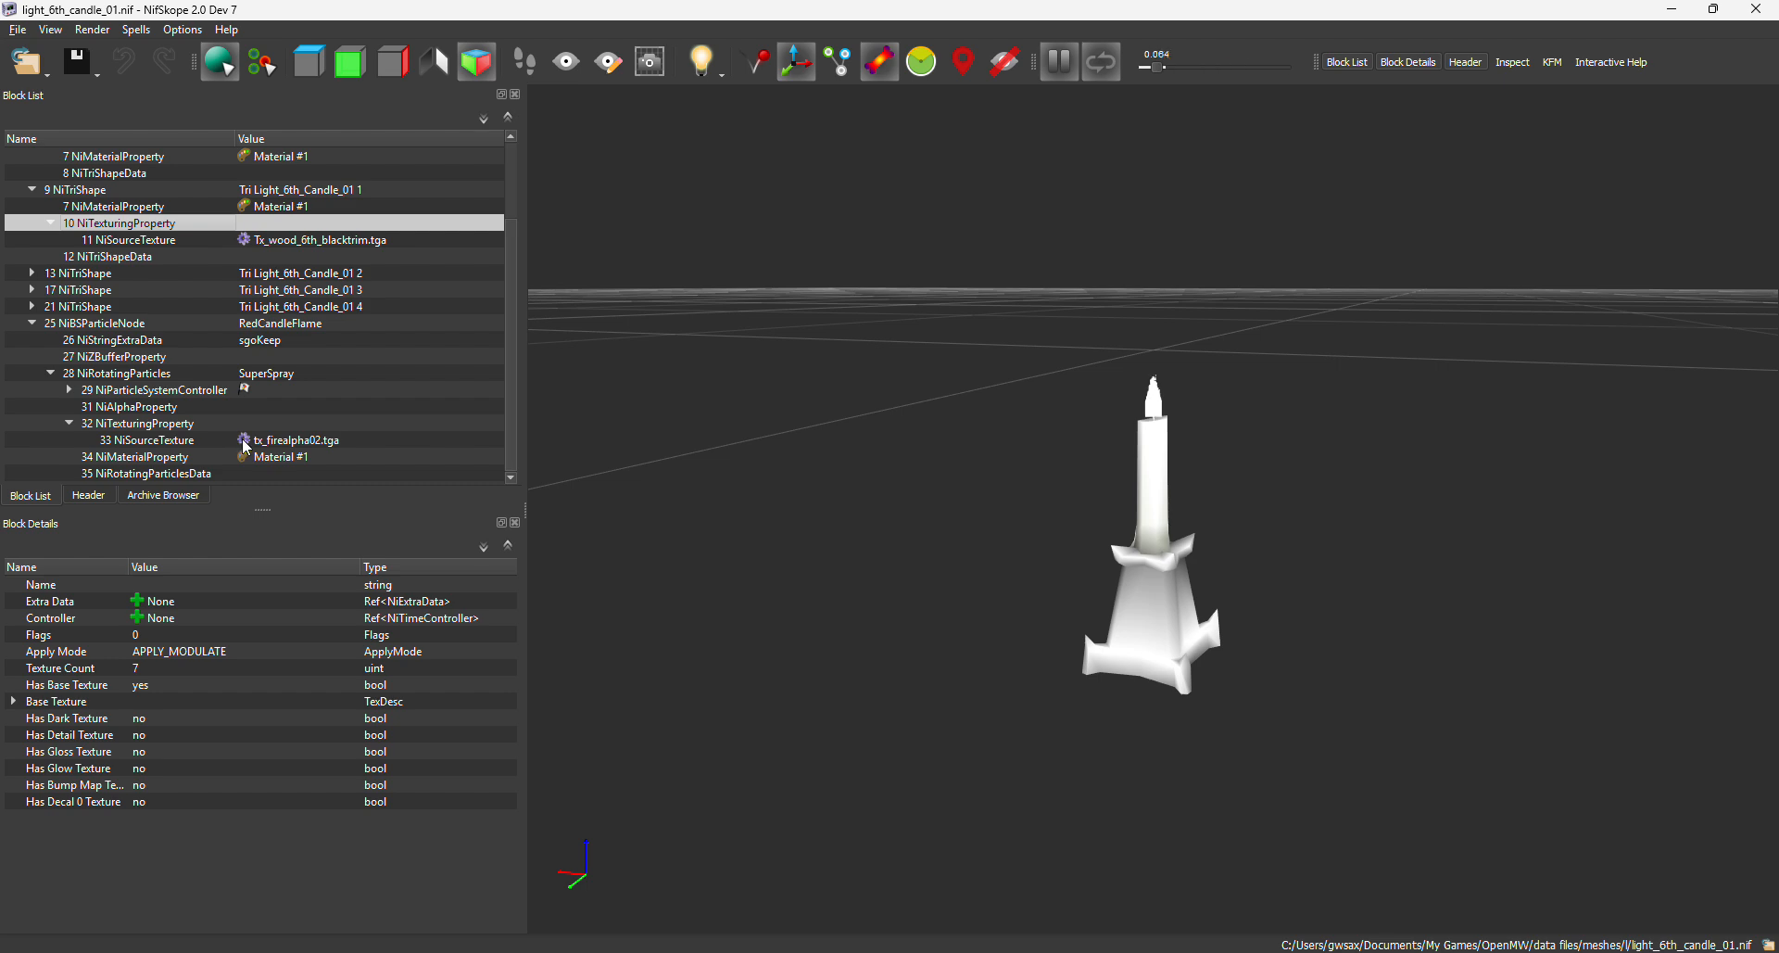
Search the textures for firealpha and assign tx_firealpha02 as the source texture of the RedCandleFlame particles
double_click(245, 442)
click(730, 88)
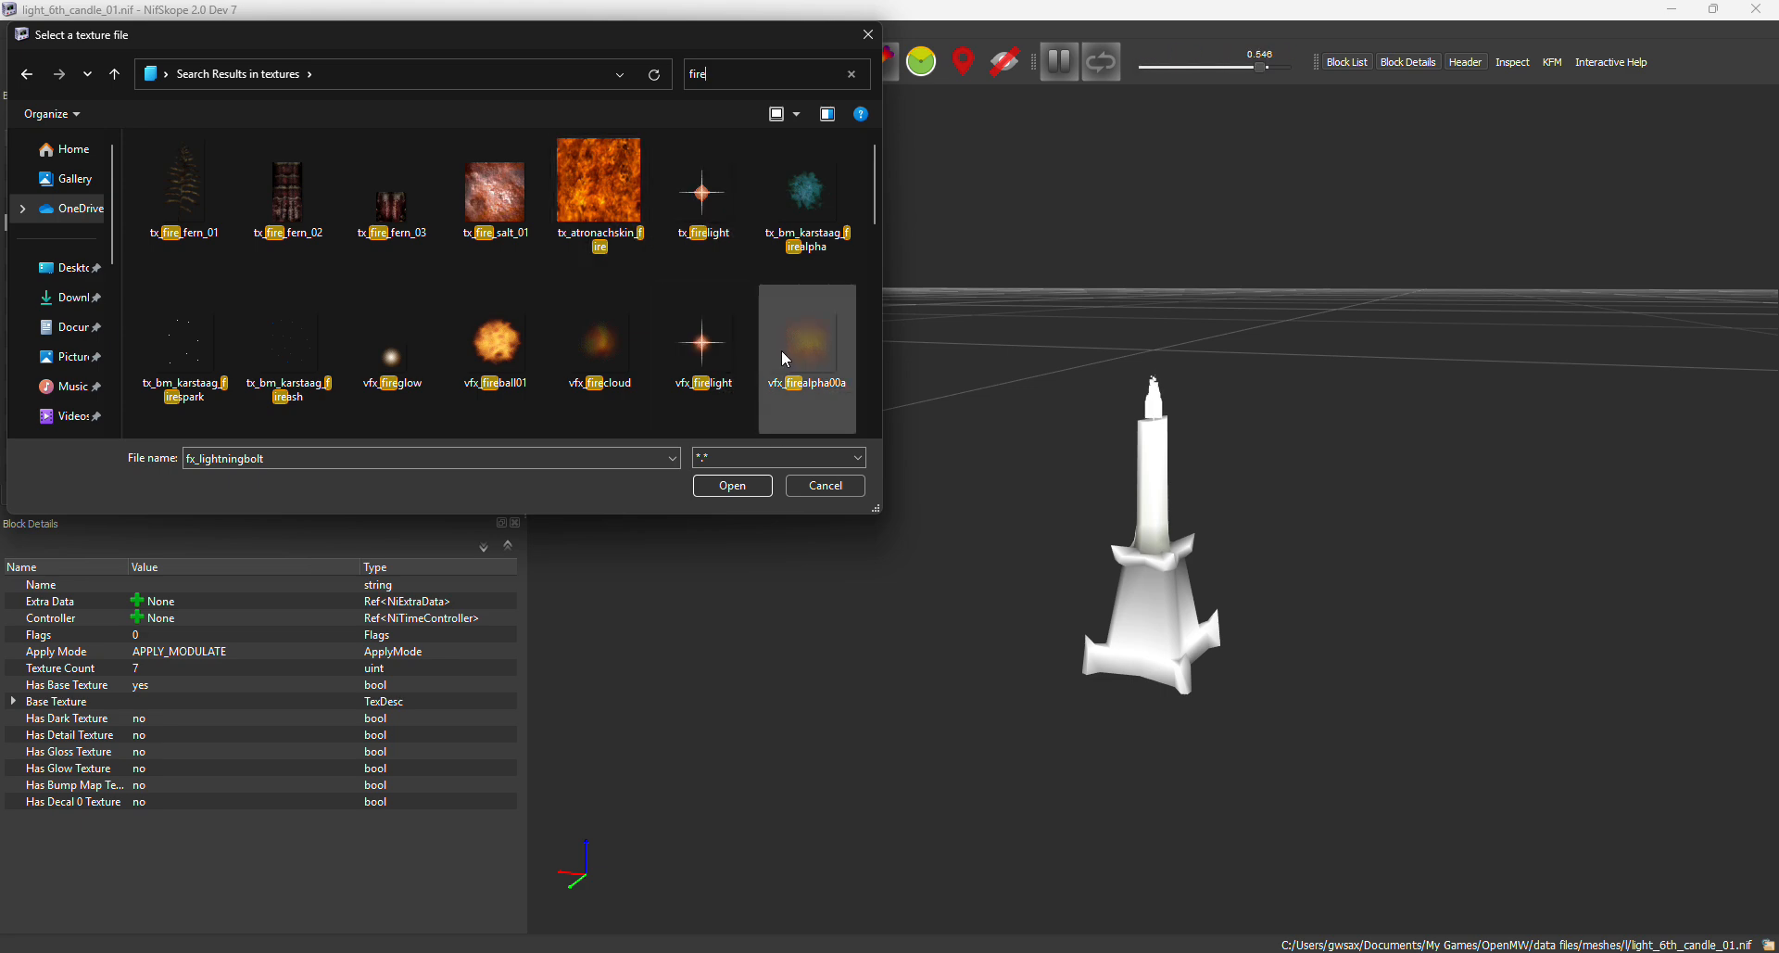
scroll(780, 352, down, 3)
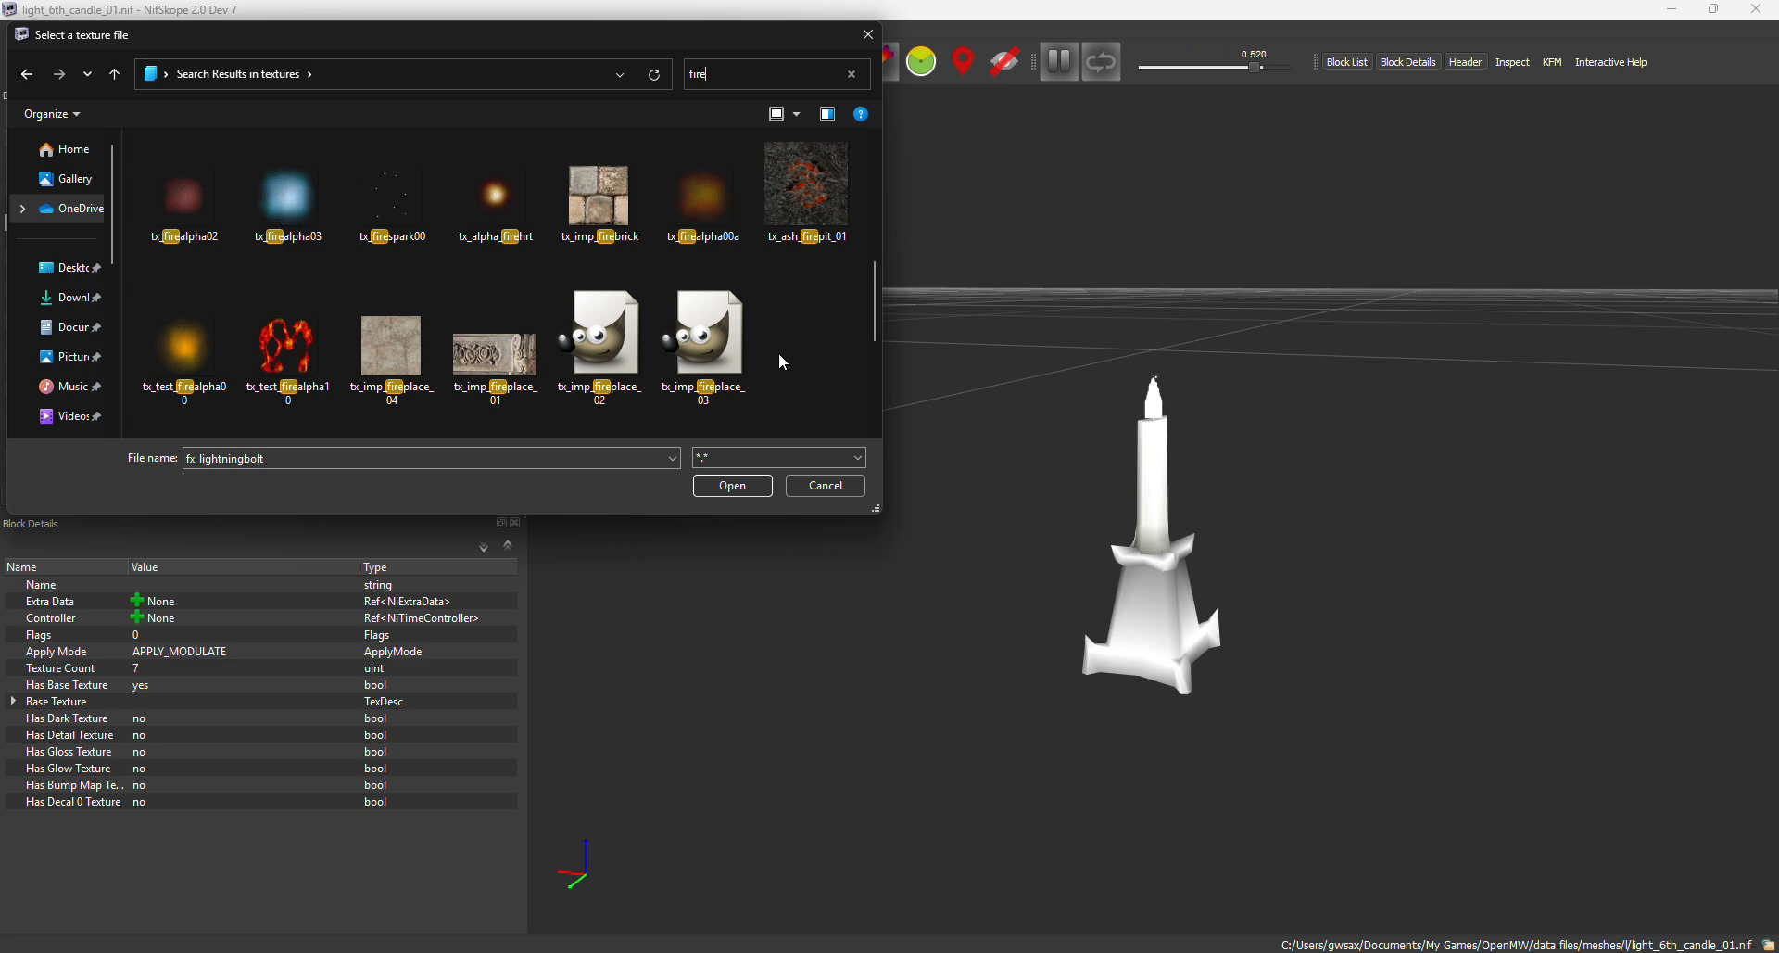
drag(515, 35, 1081, 185)
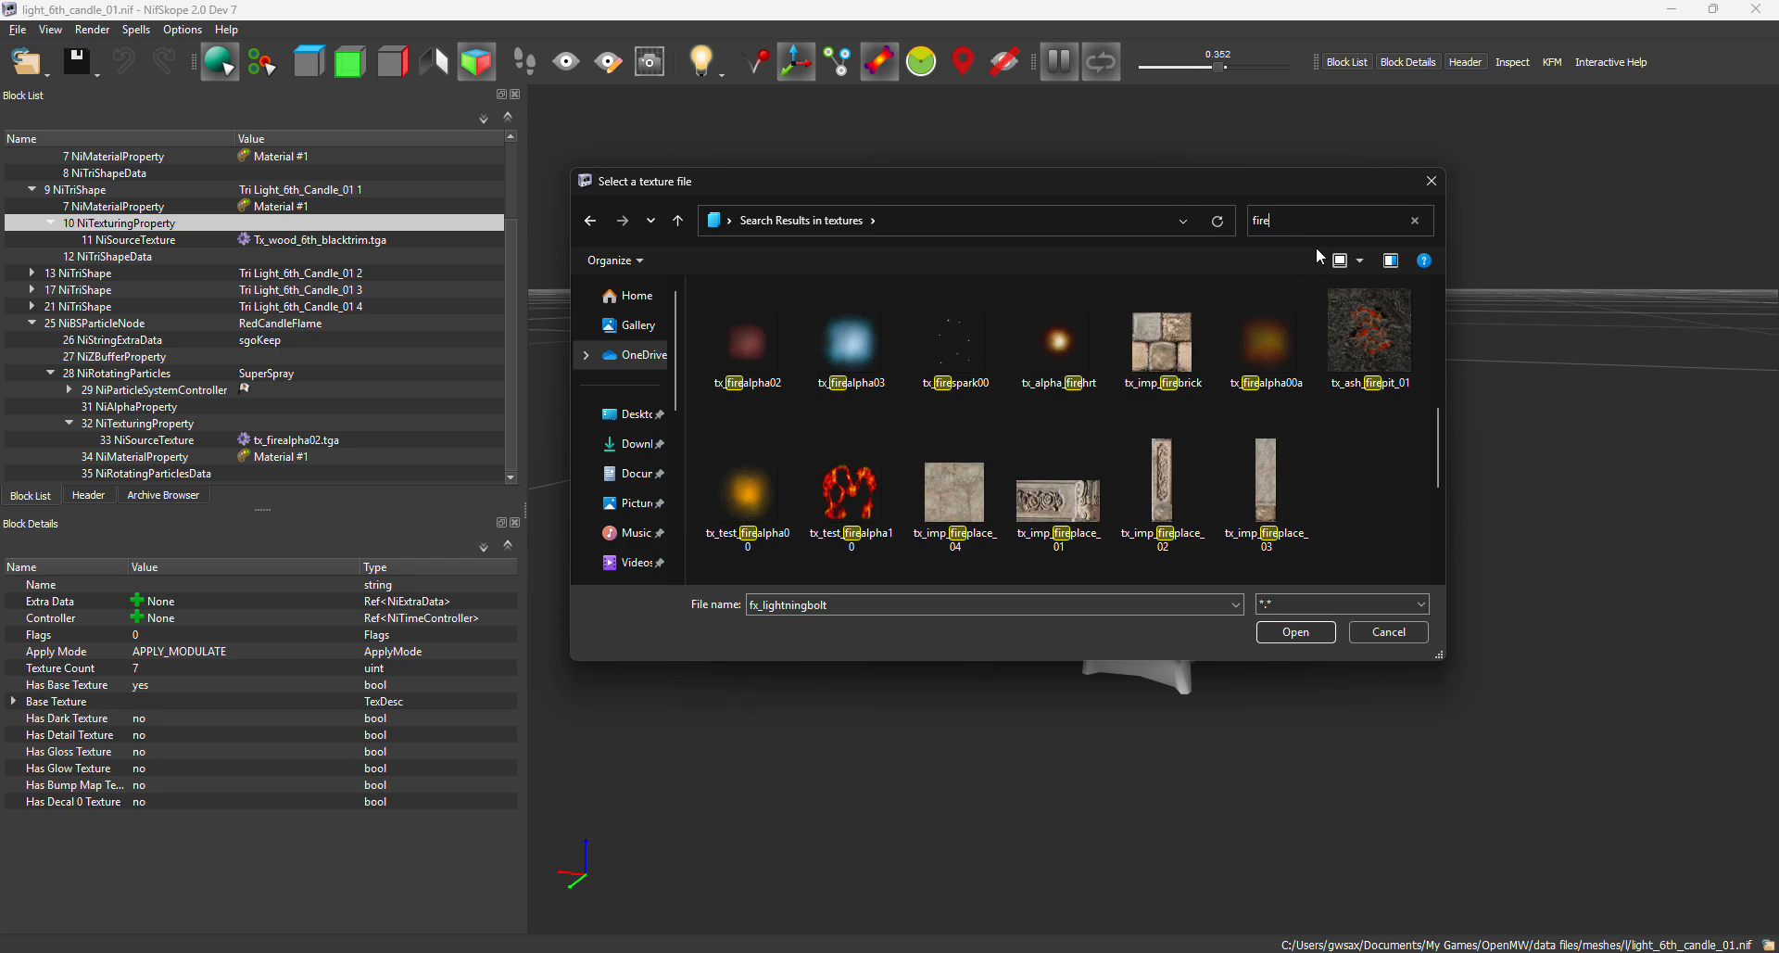
text(alpha)
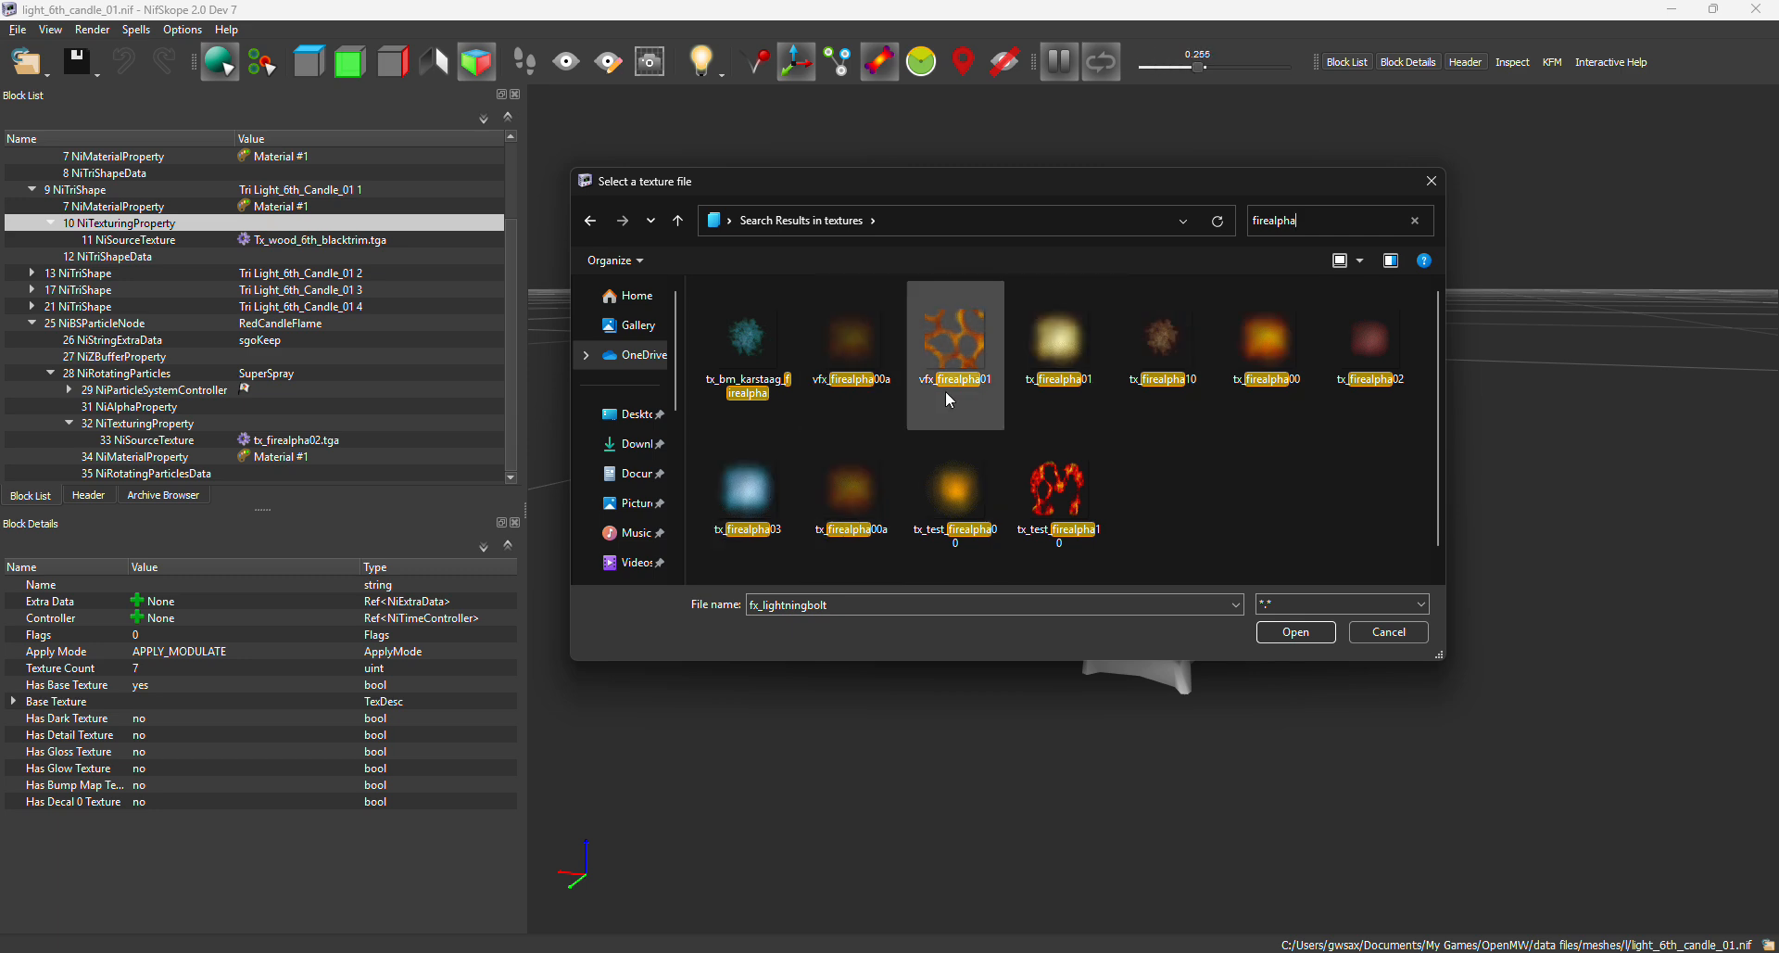
click(1350, 348)
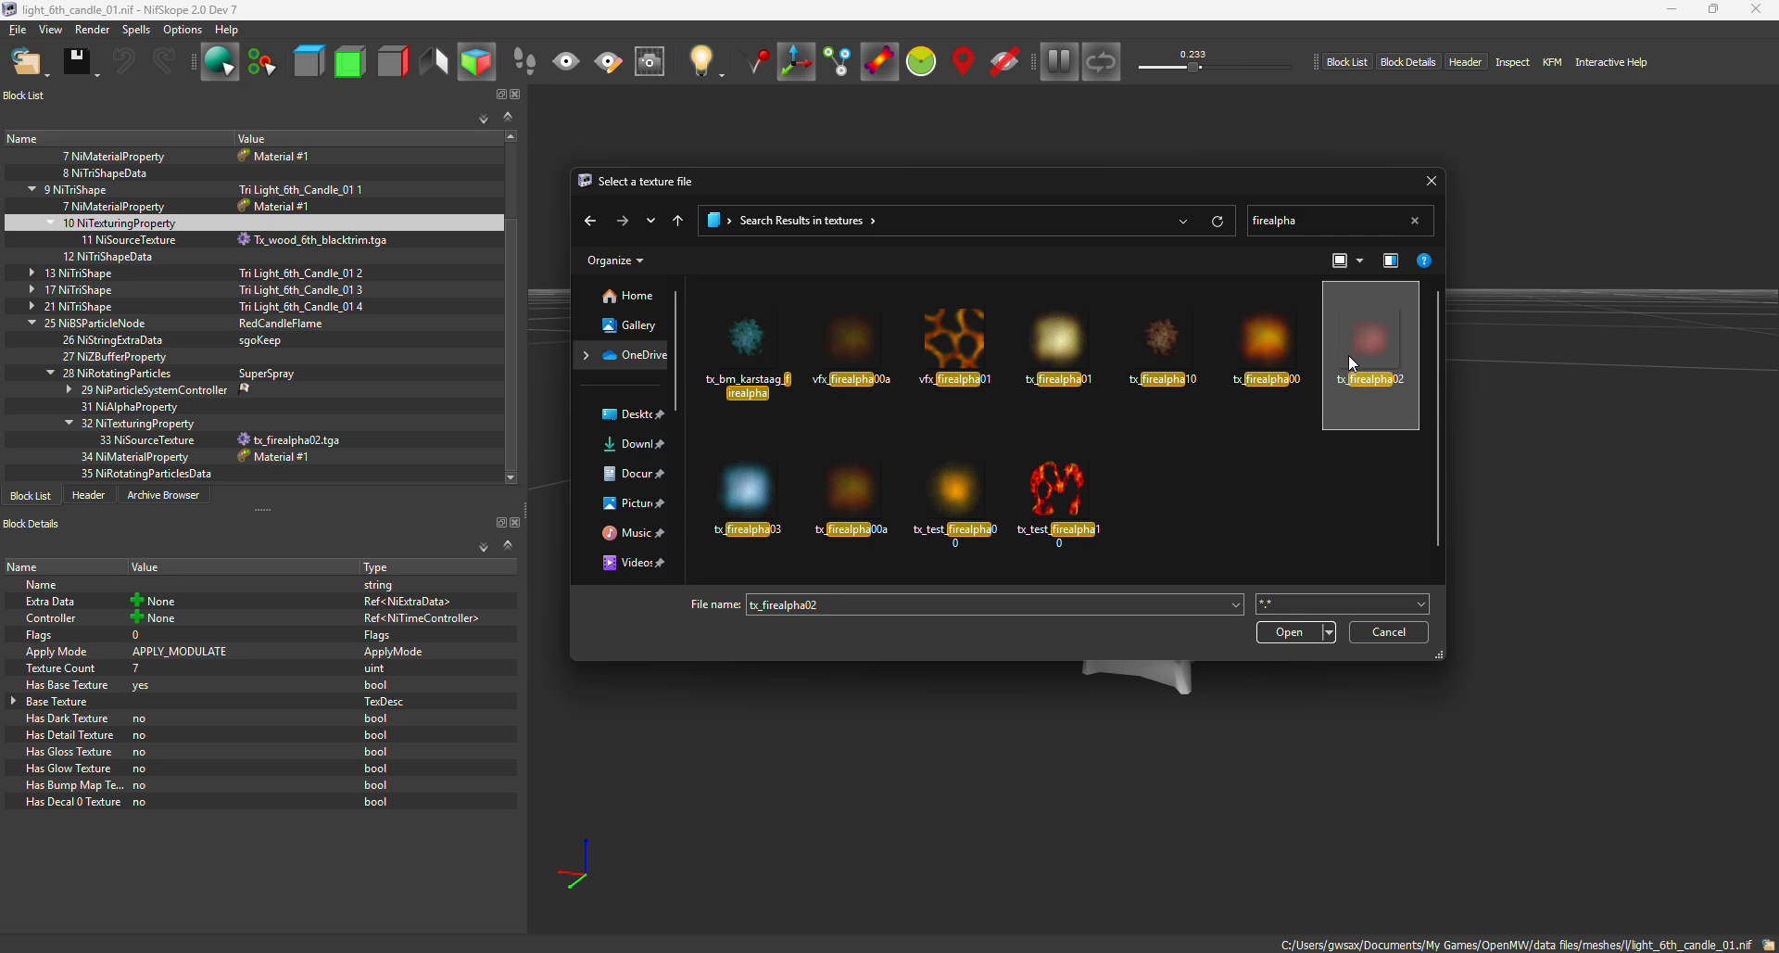
double_click(1349, 354)
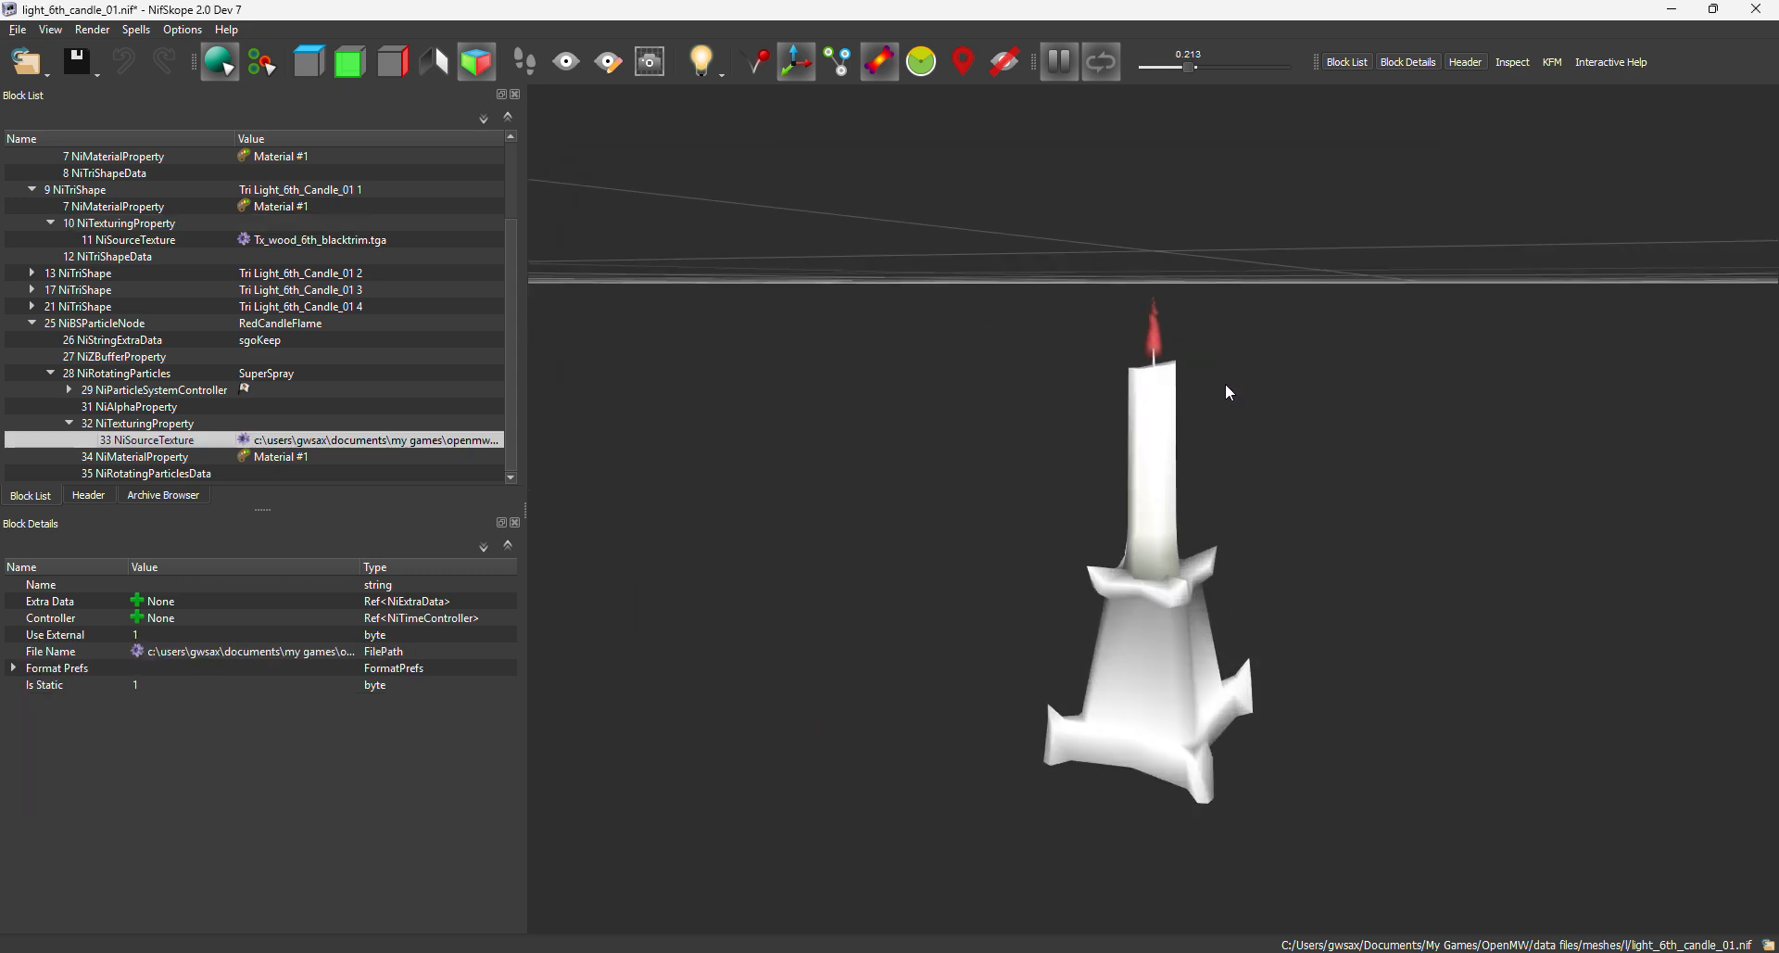
mouse_move(1227, 392)
mouse_down()
mouse_move(1199, 410)
mouse_move(1228, 398)
mouse_up()
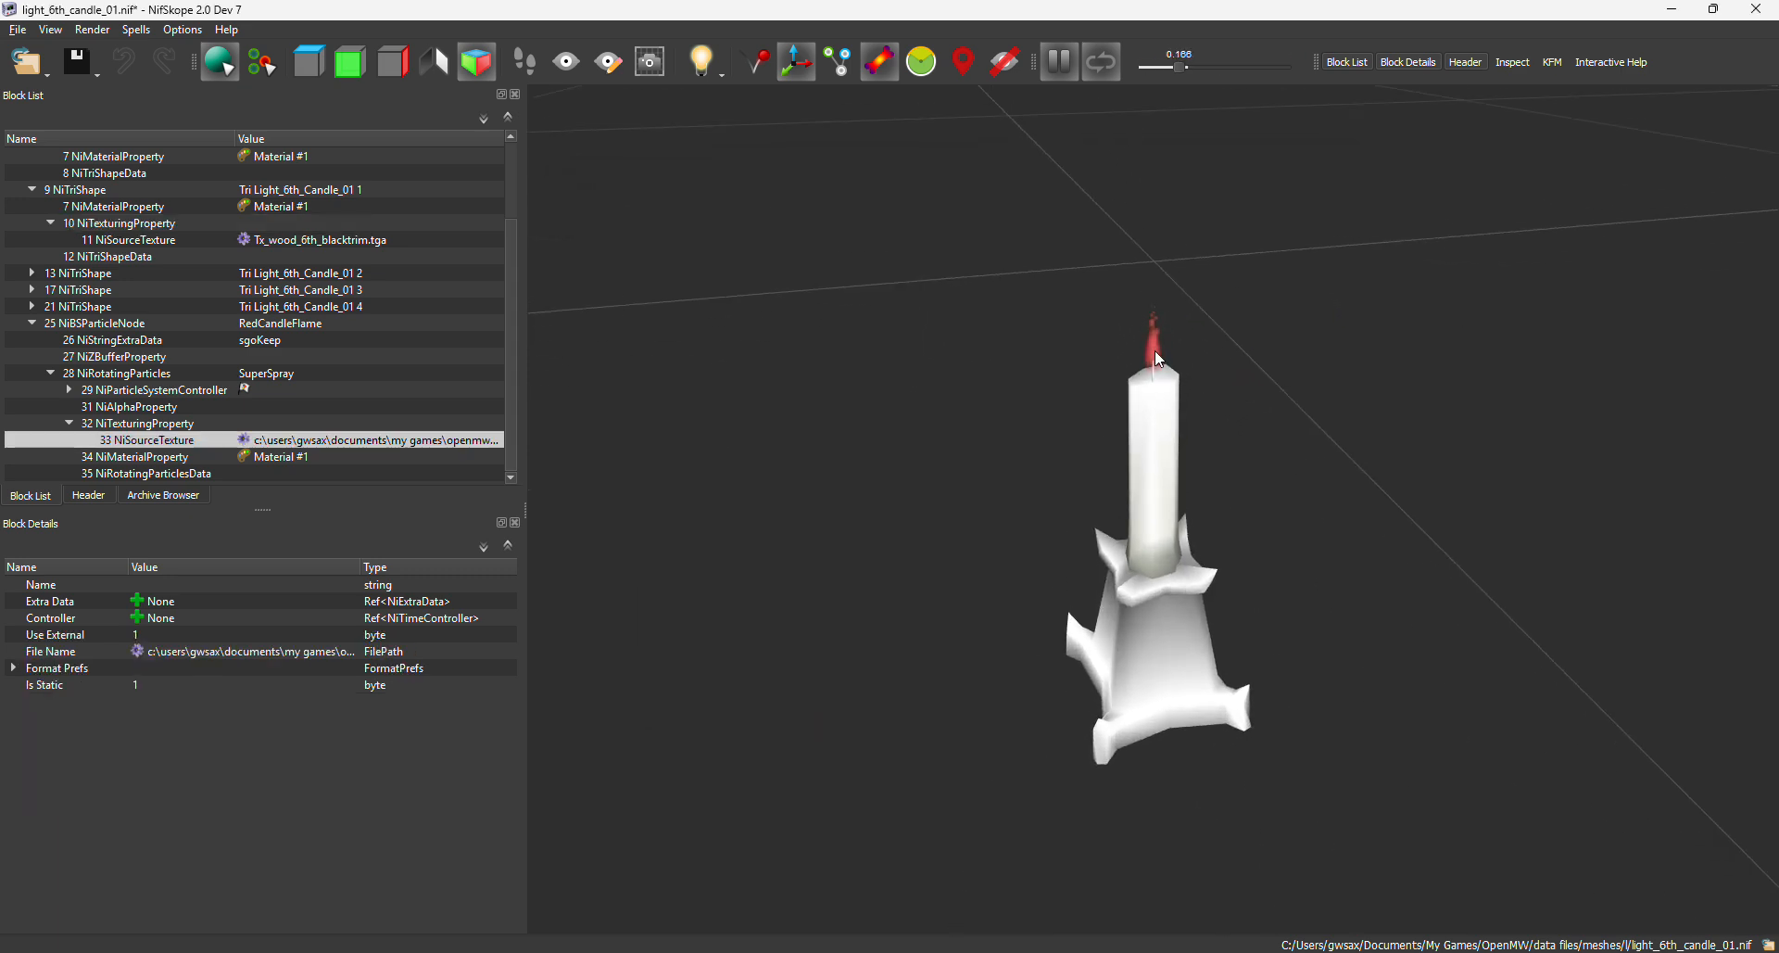
scroll(1154, 350, up, 2)
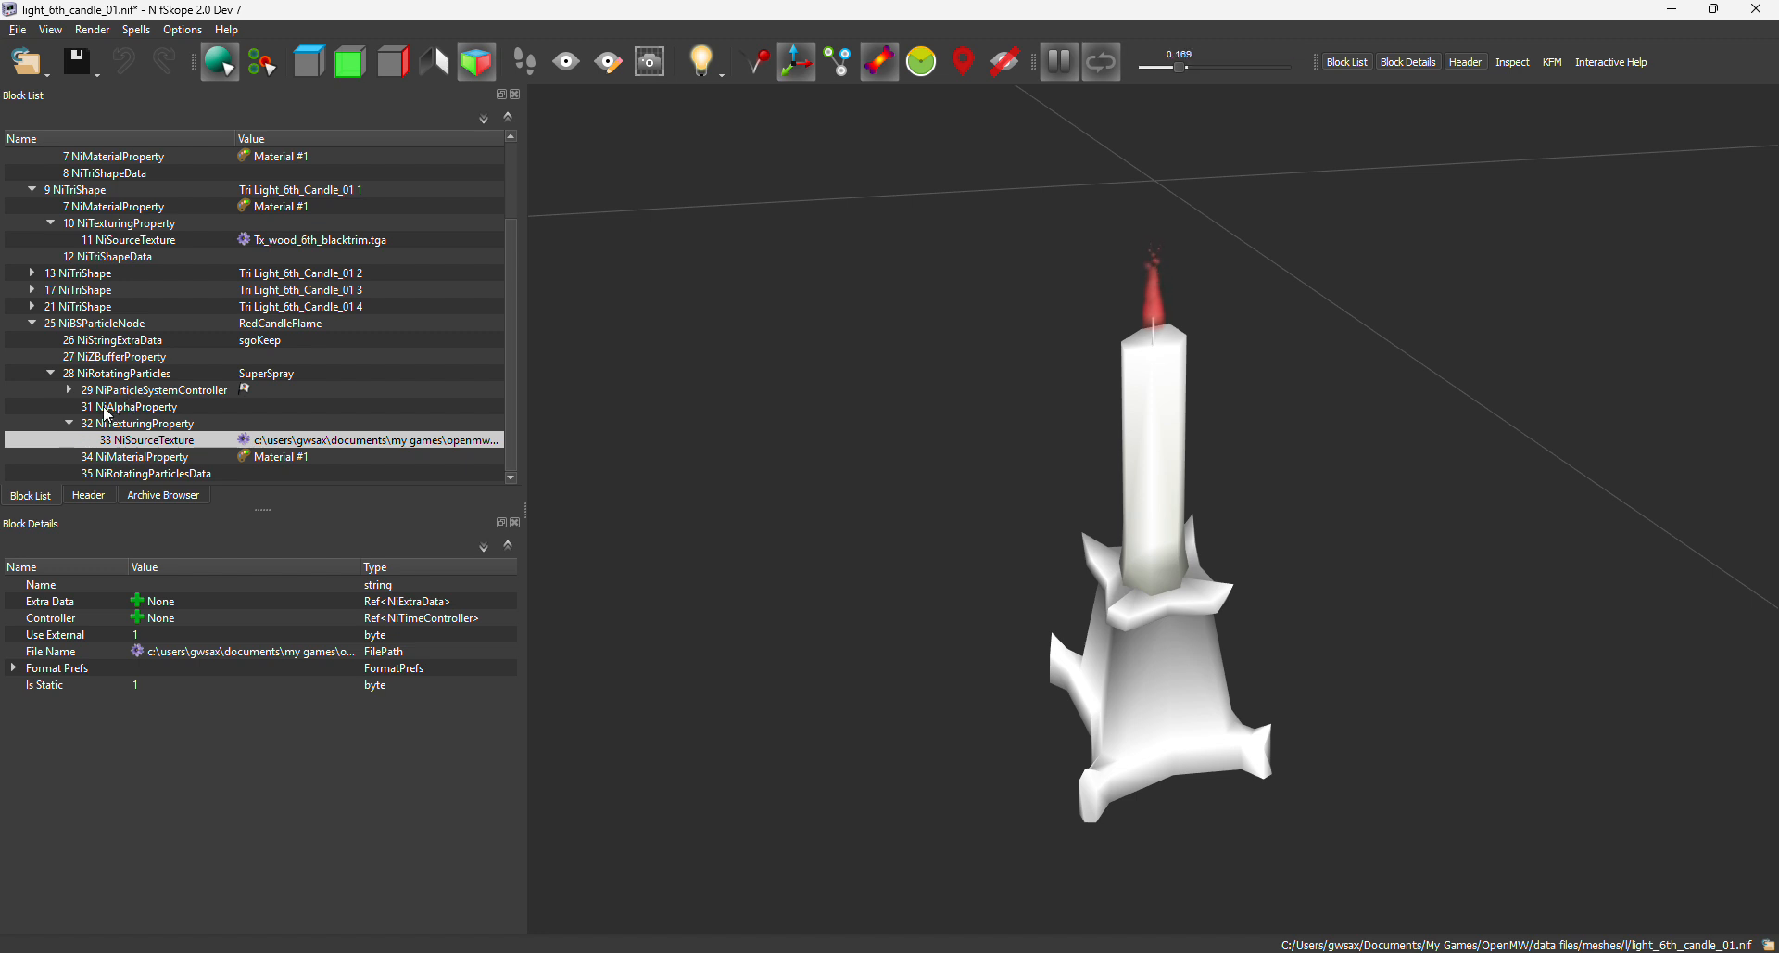
Expand the flame's NiParticleSystemController and its NiParticleGrowFade block, then collapse and reopen the RedCandleFlame particle node
click(68, 390)
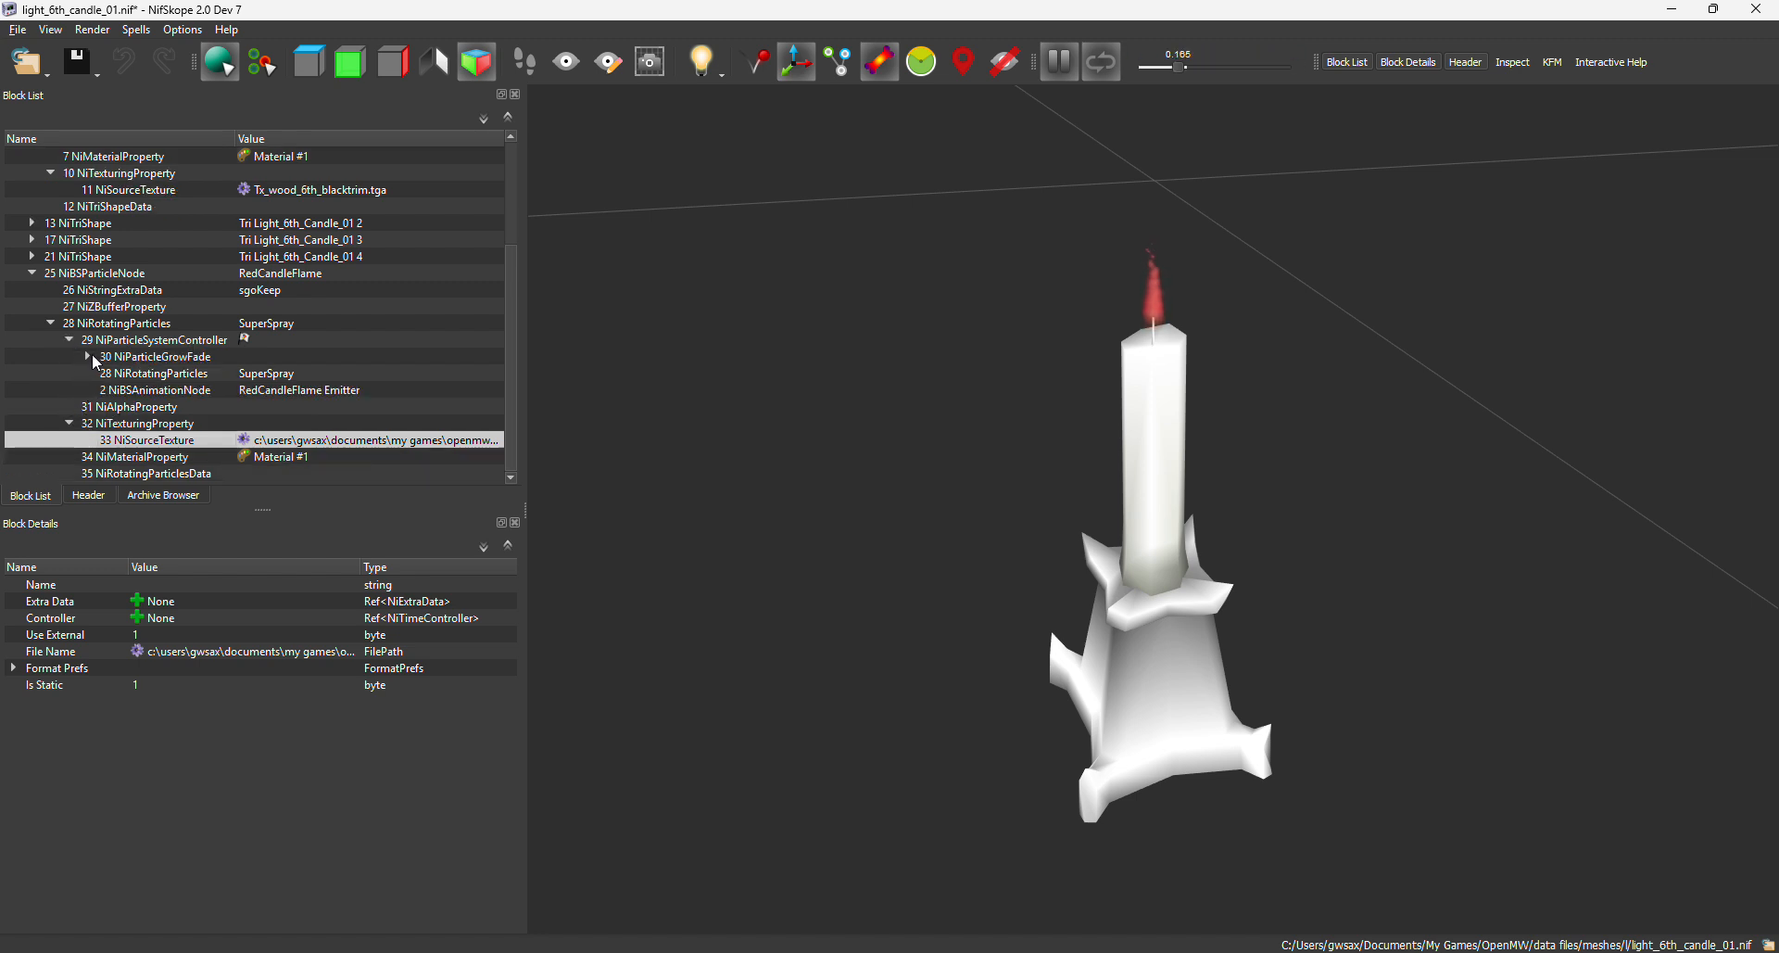
click(88, 356)
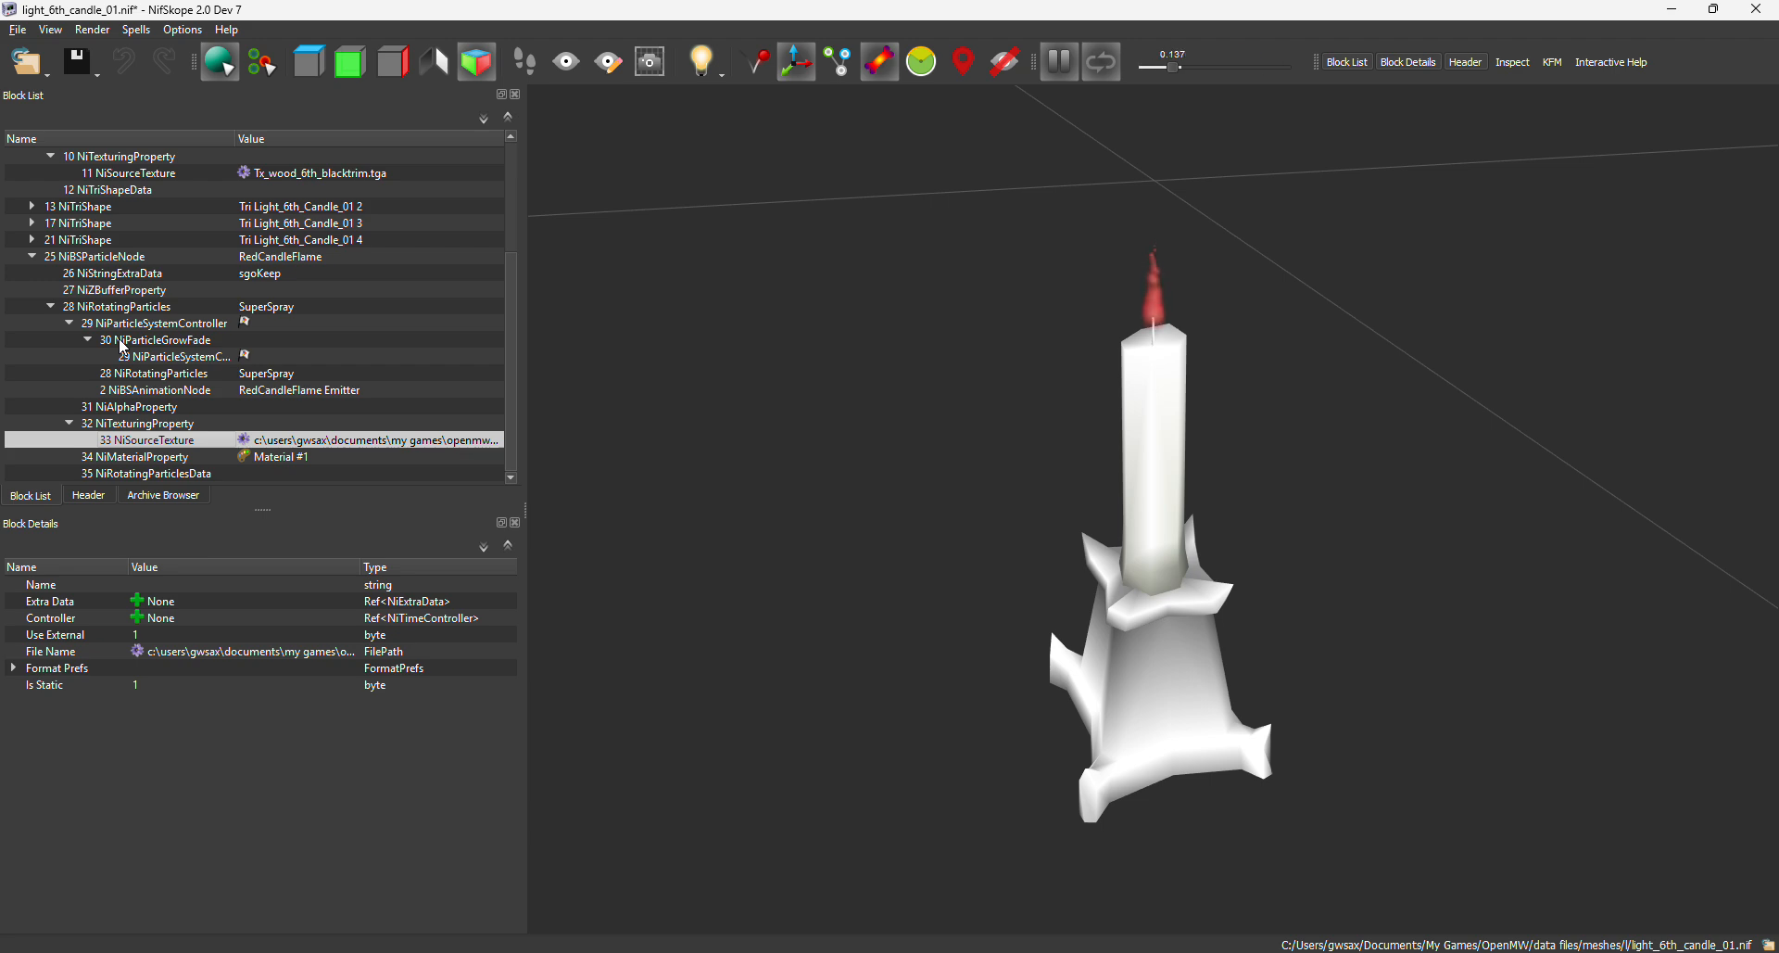
click(32, 257)
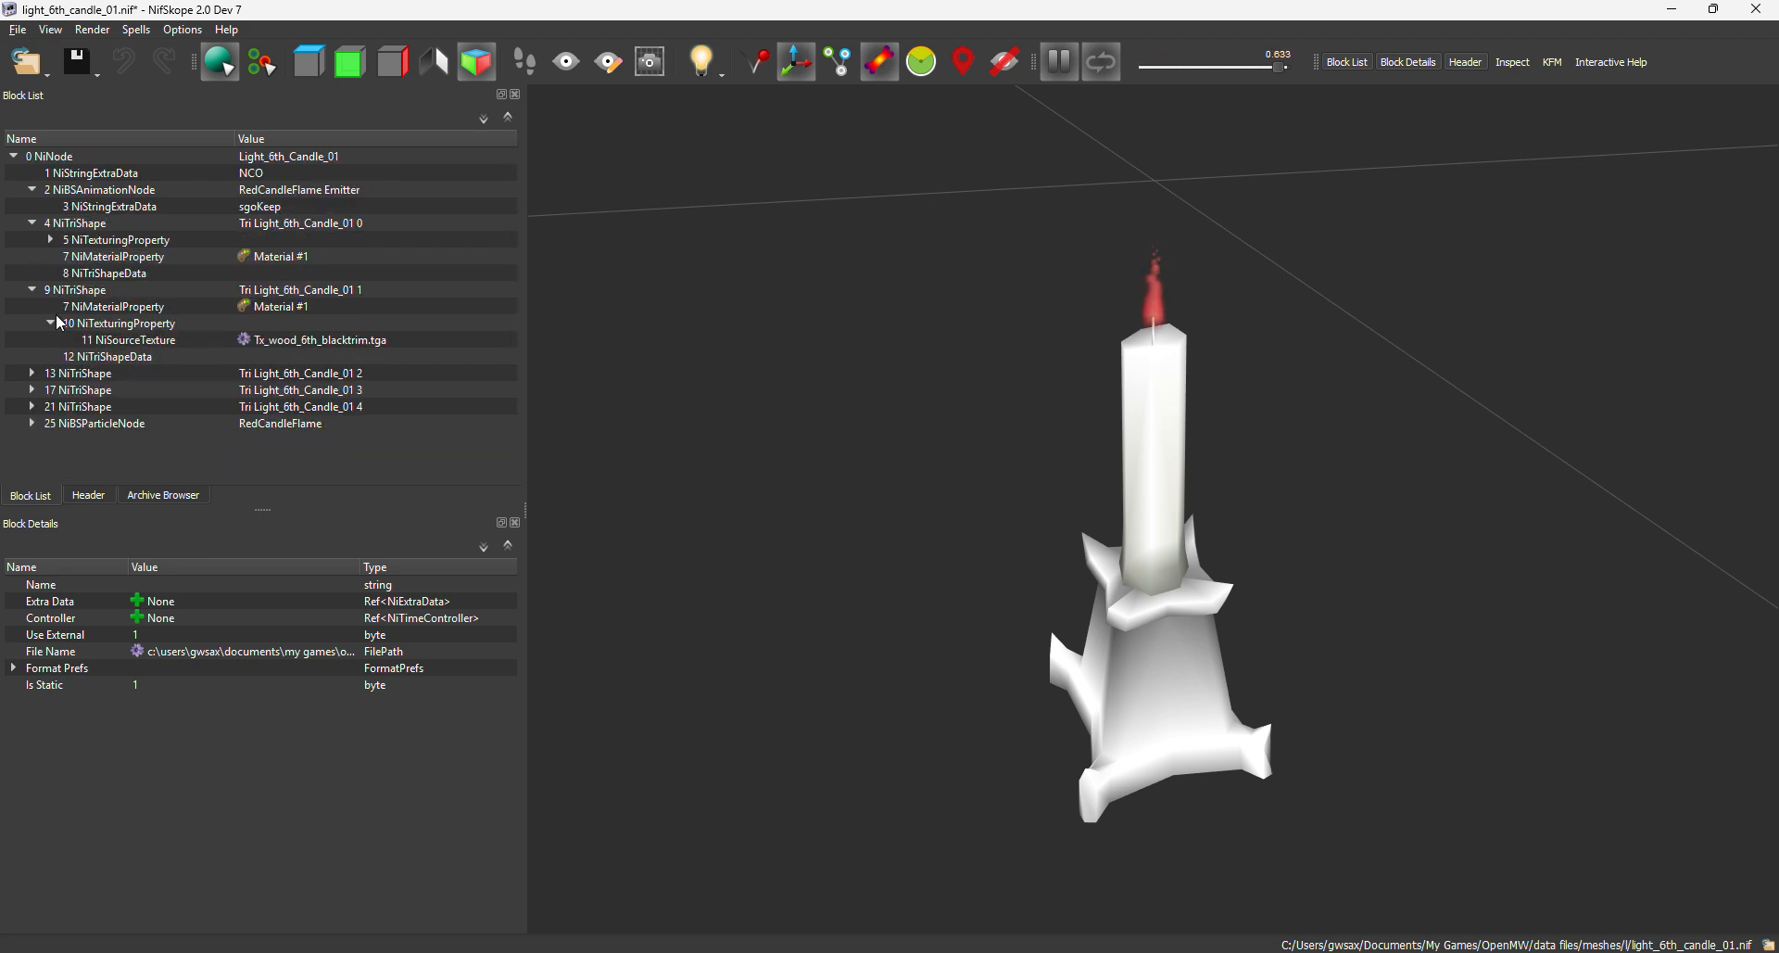
click(32, 422)
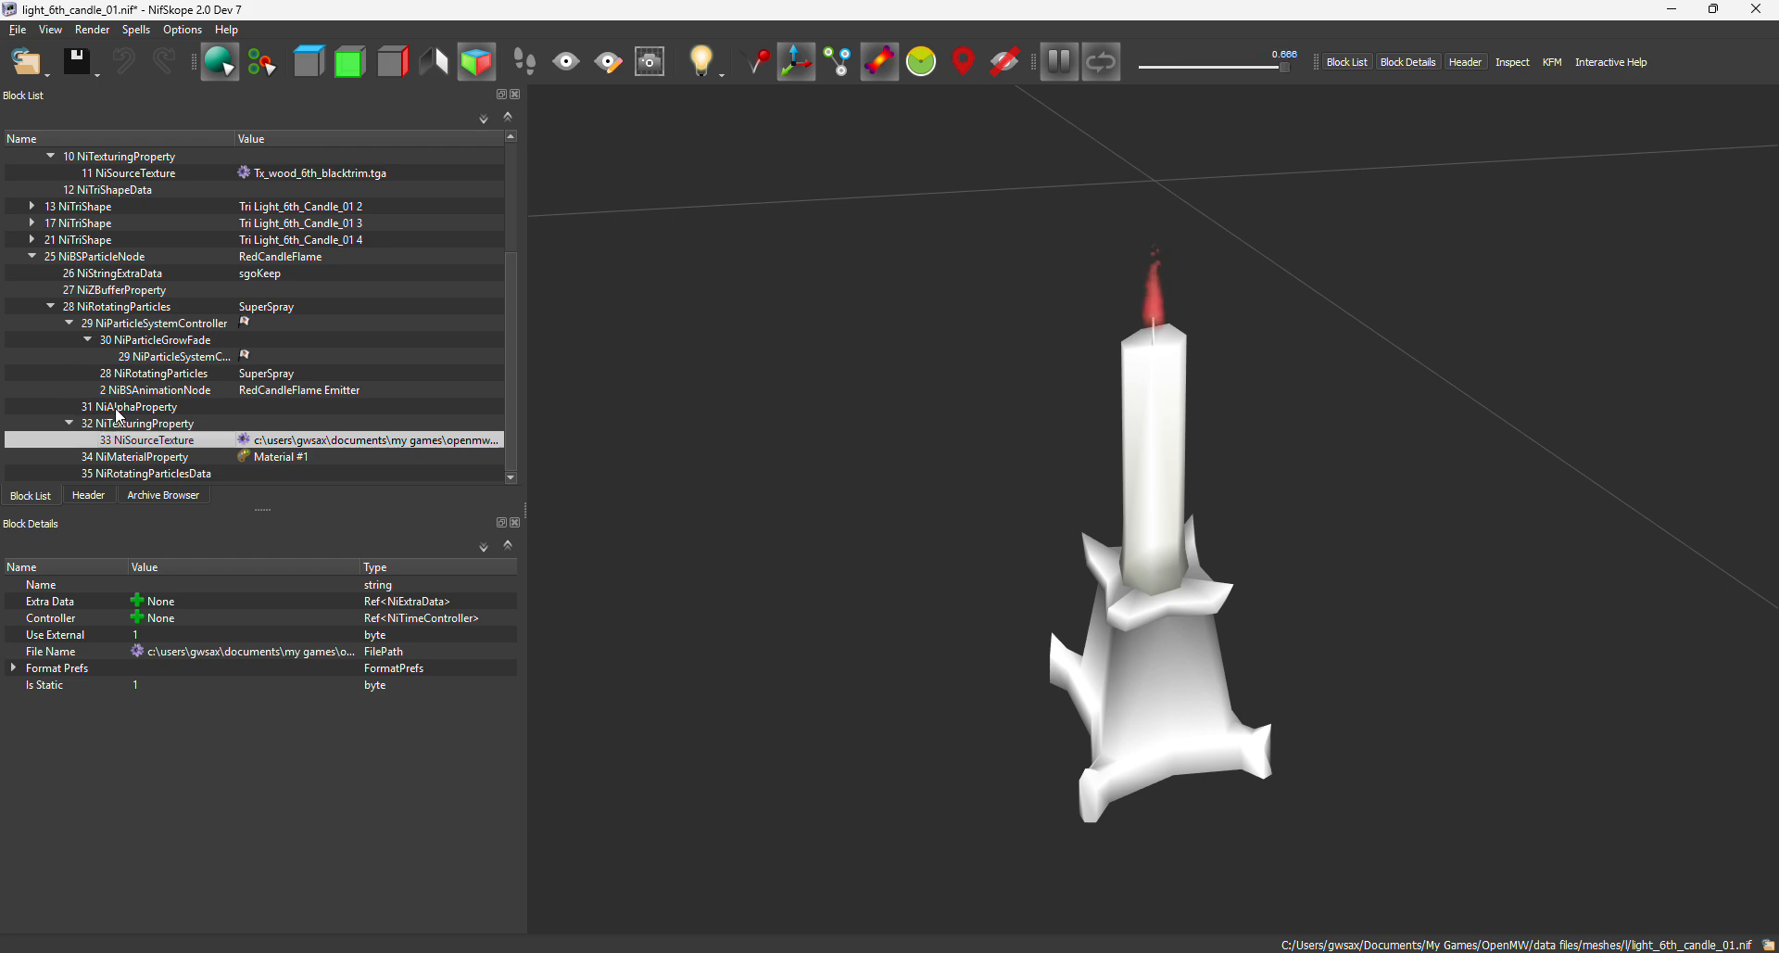
Inspect the flame's NiParticleSystemController values down to its Emitter reference, and locate the matching NiBSAnimationNode near the file's root
click(118, 324)
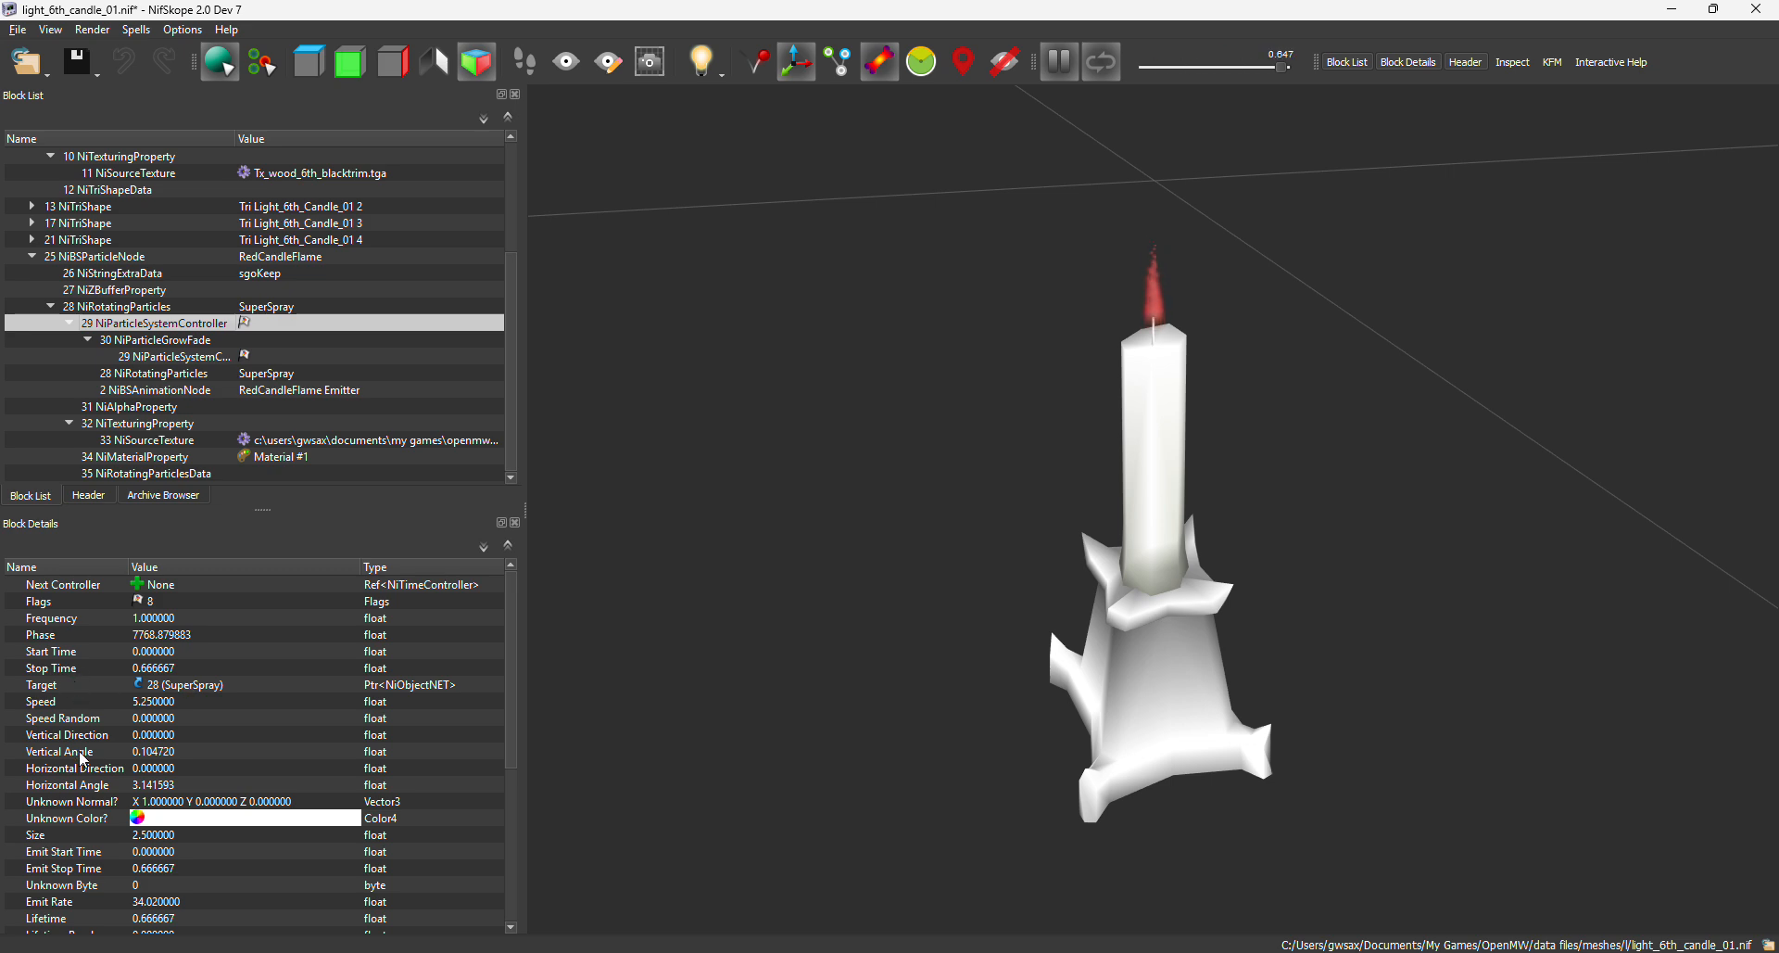
scroll(85, 758, down, 1)
scroll(86, 758, down, 1)
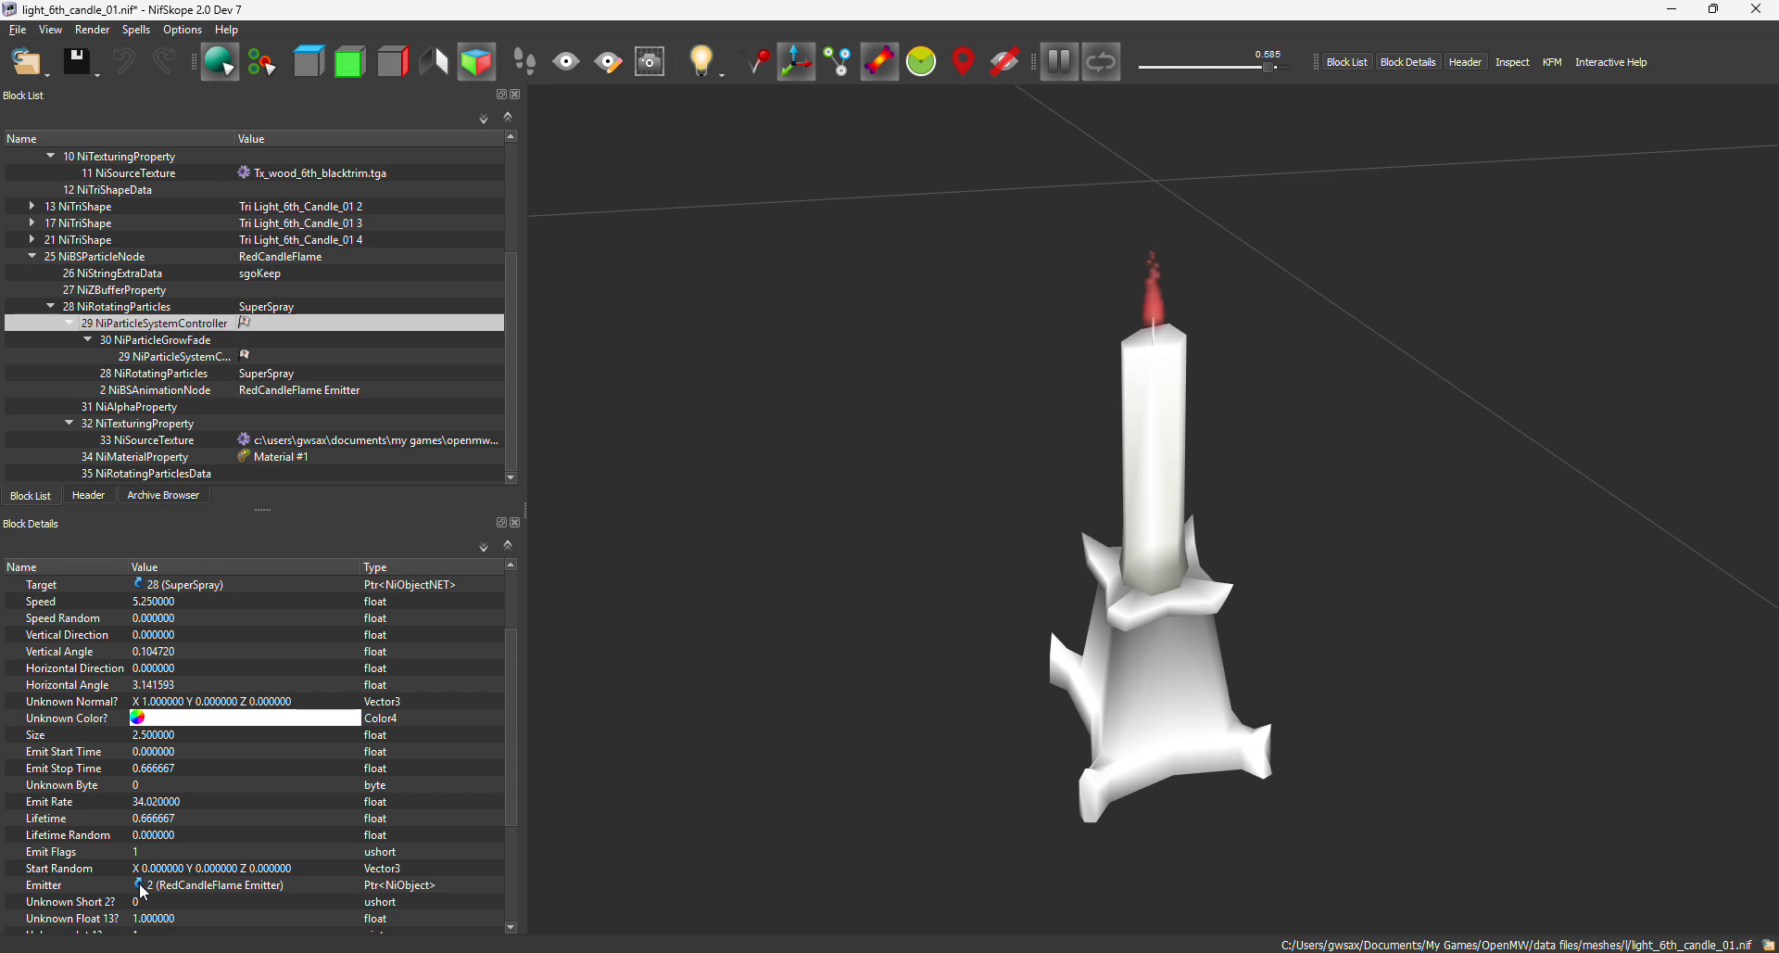
scroll(153, 353, up, 3)
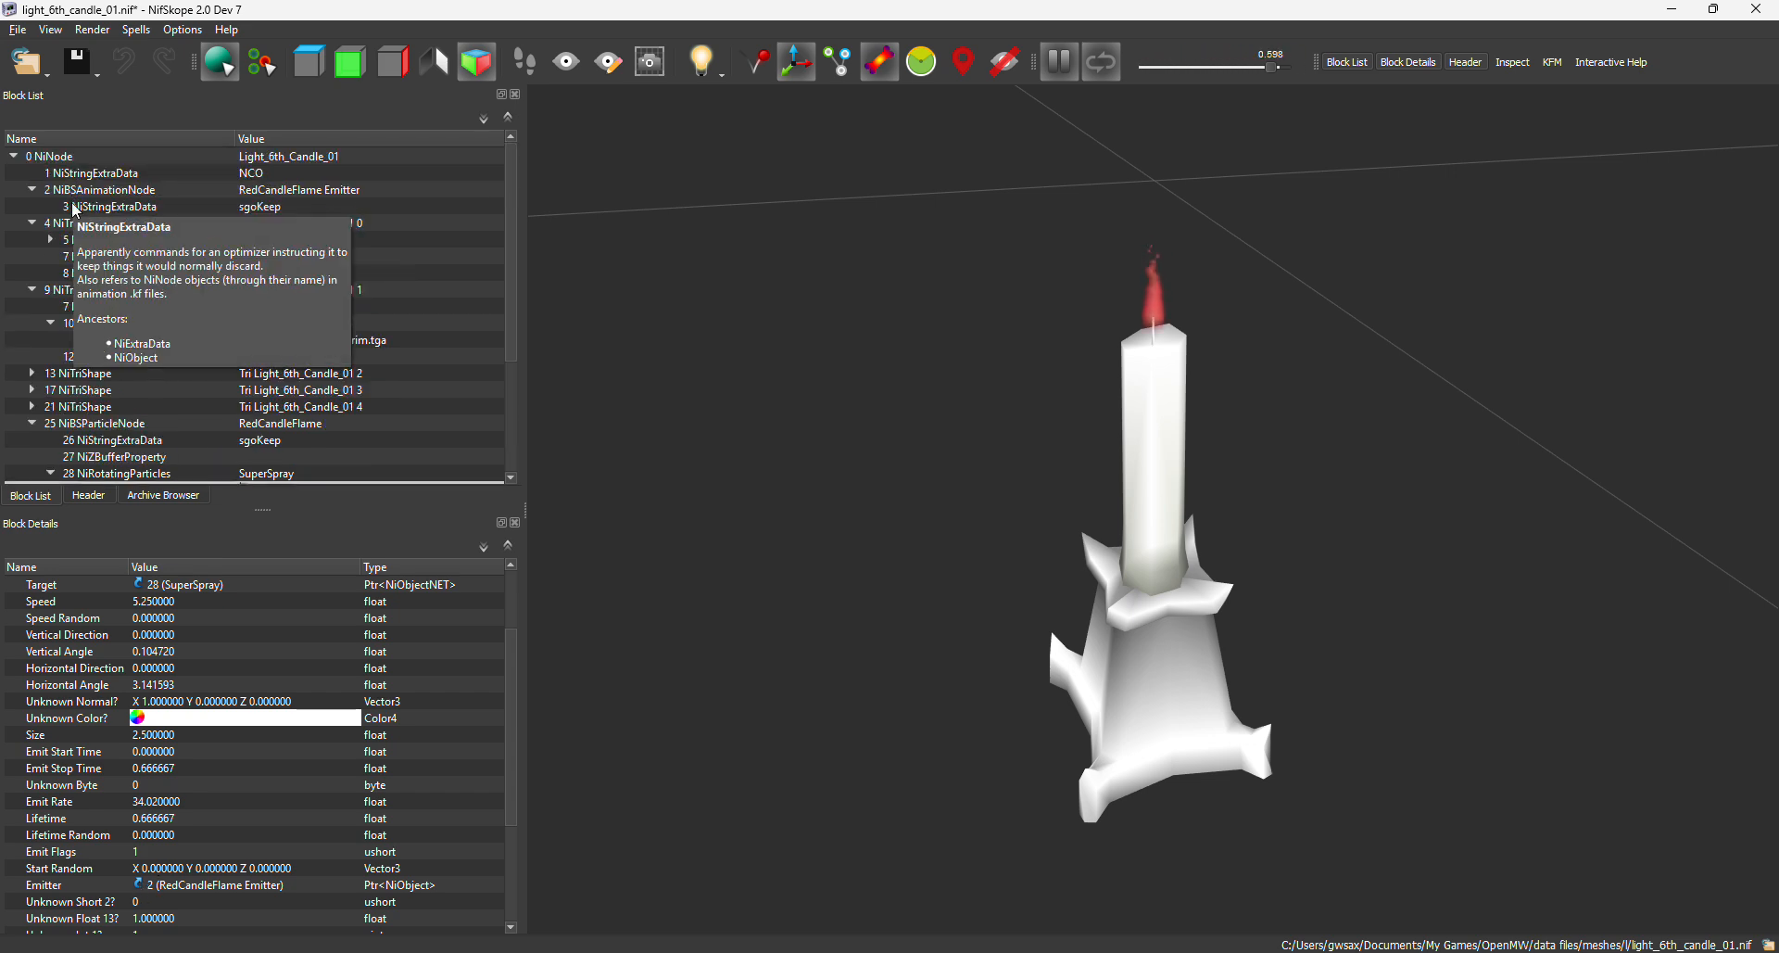
scroll(130, 387, down, 3)
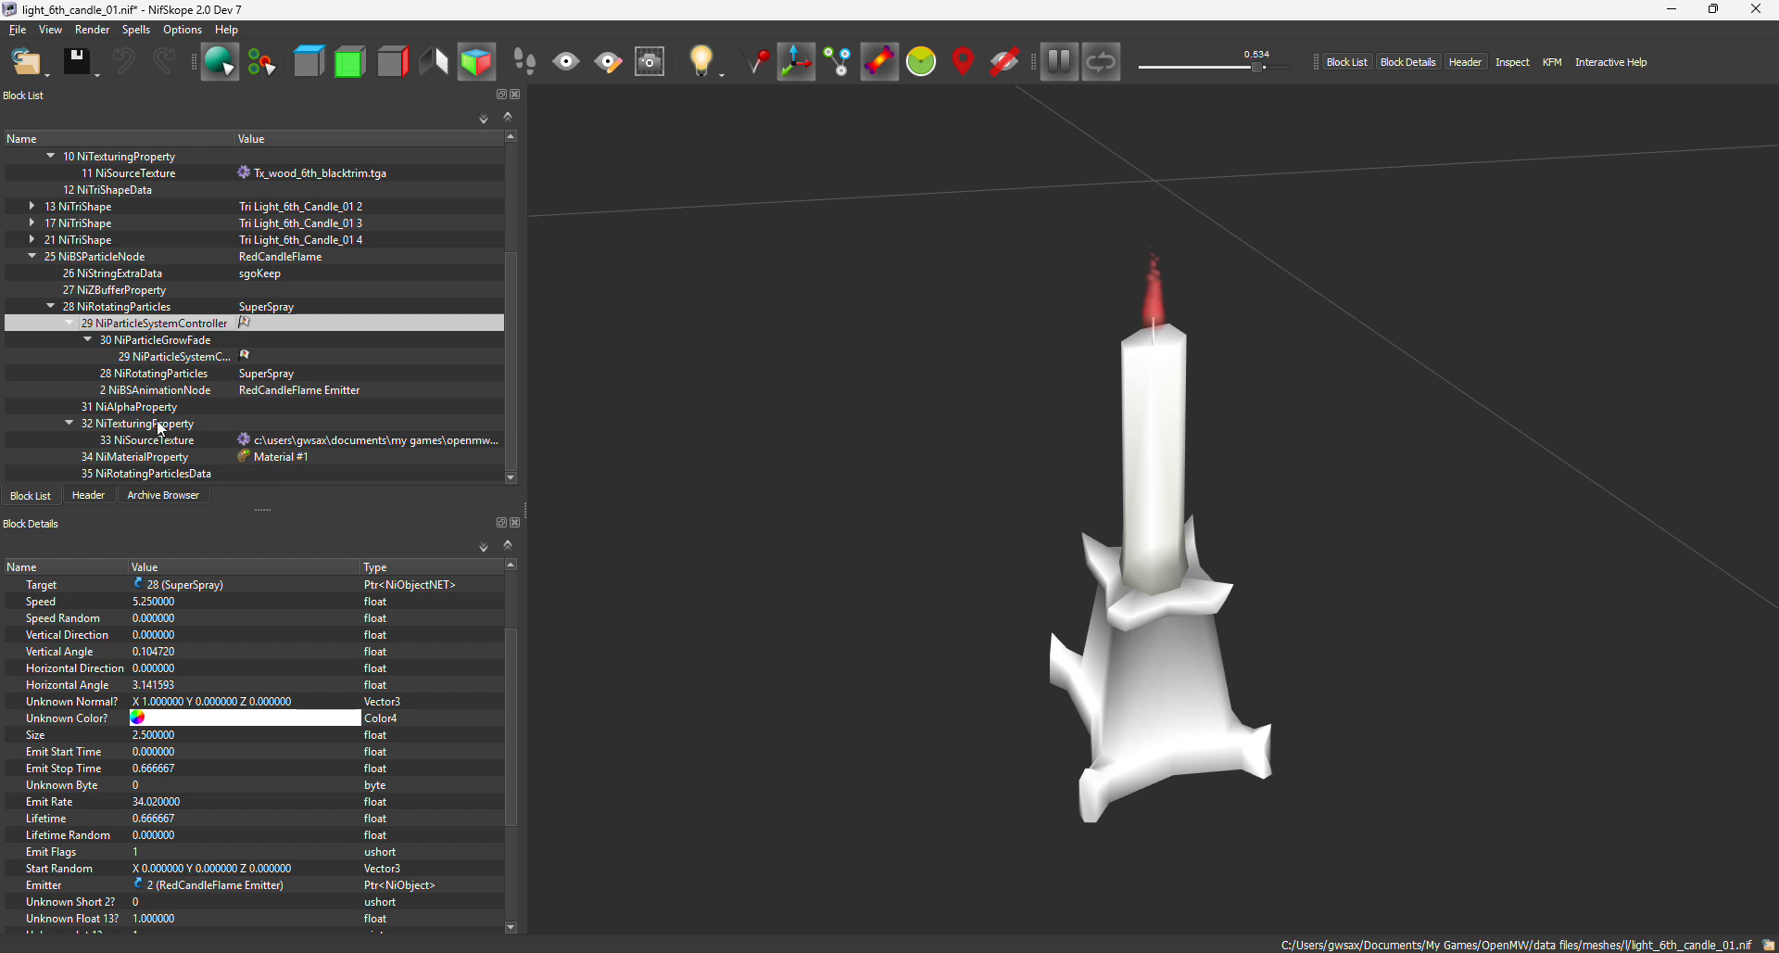
Select the RedCandleFlame Emitter node under the particle controller and examine its properties and its position on the candle
mouse_move(178, 398)
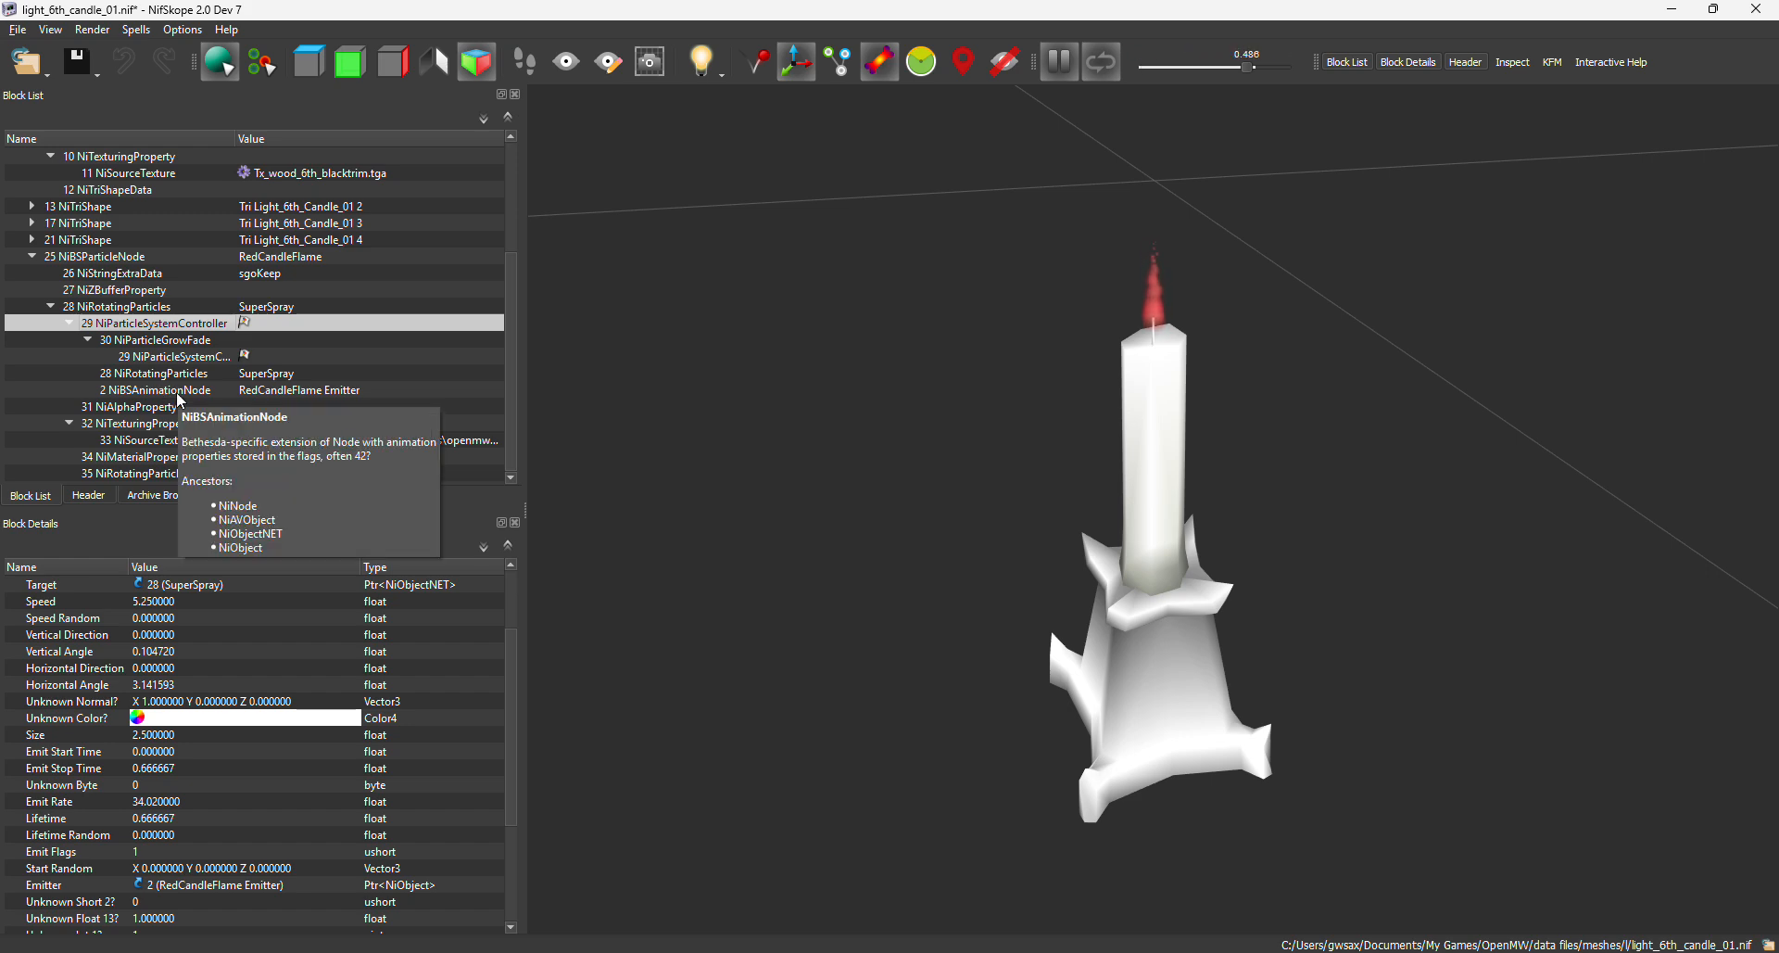
click(178, 393)
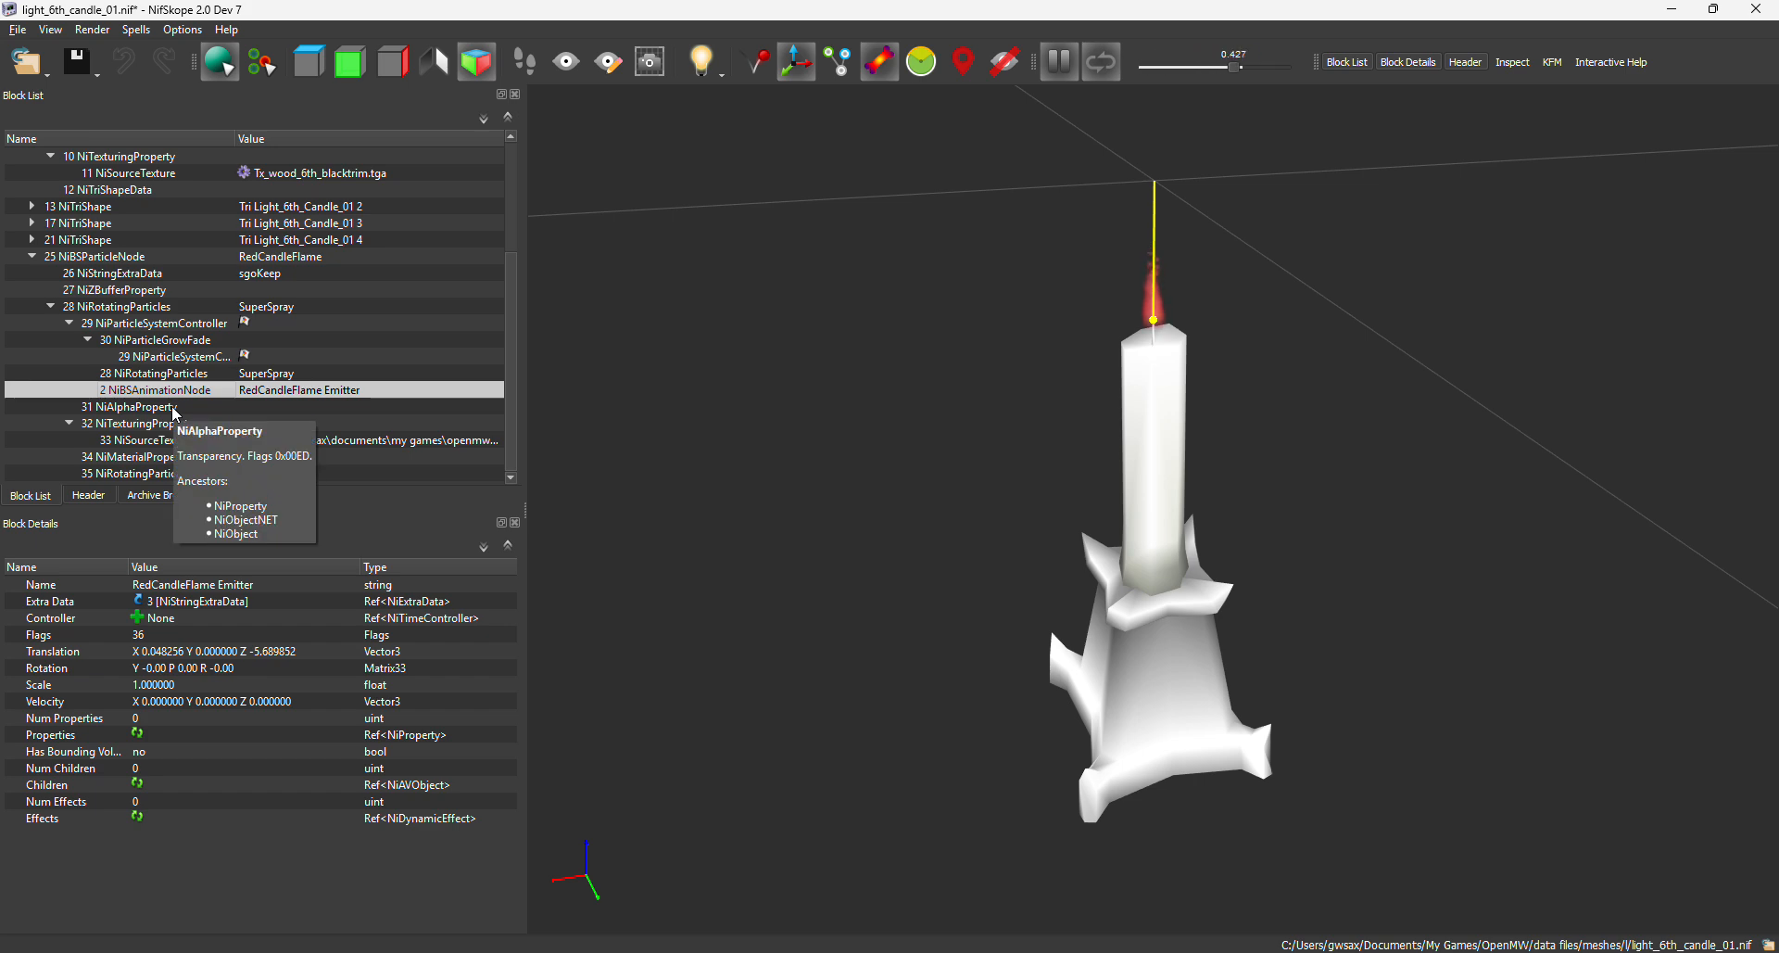
mouse_move(165, 398)
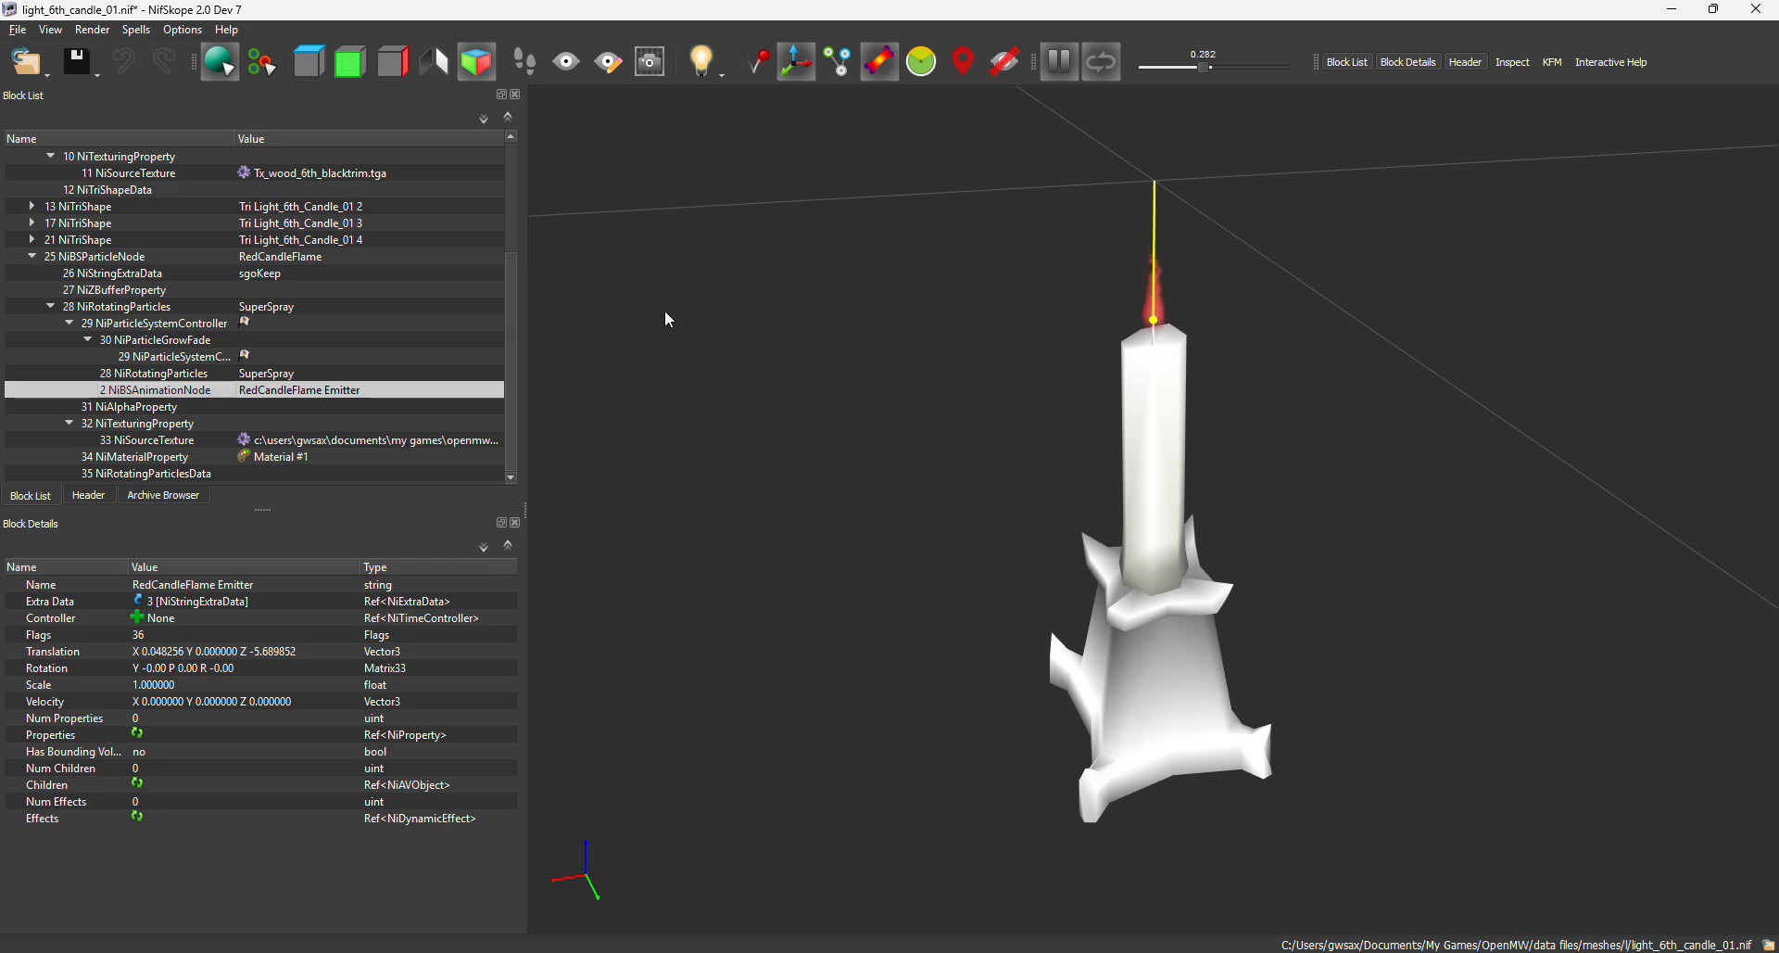
drag(1069, 380, 941, 391)
drag(1315, 275, 1114, 213)
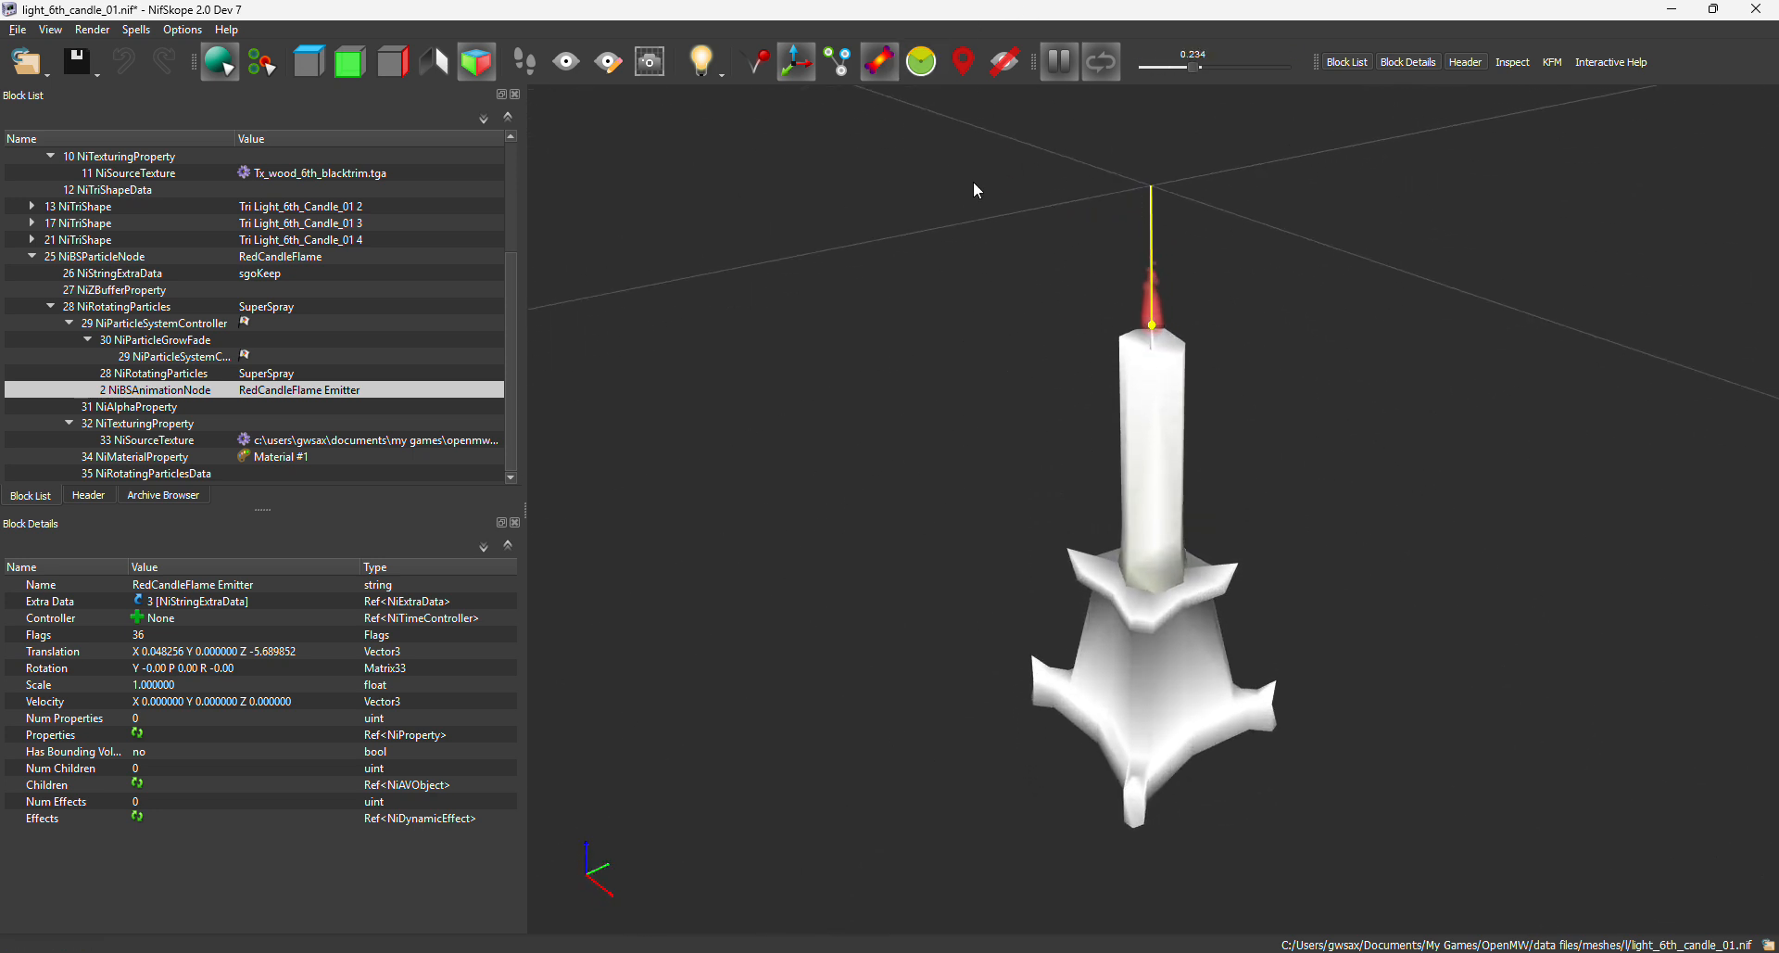